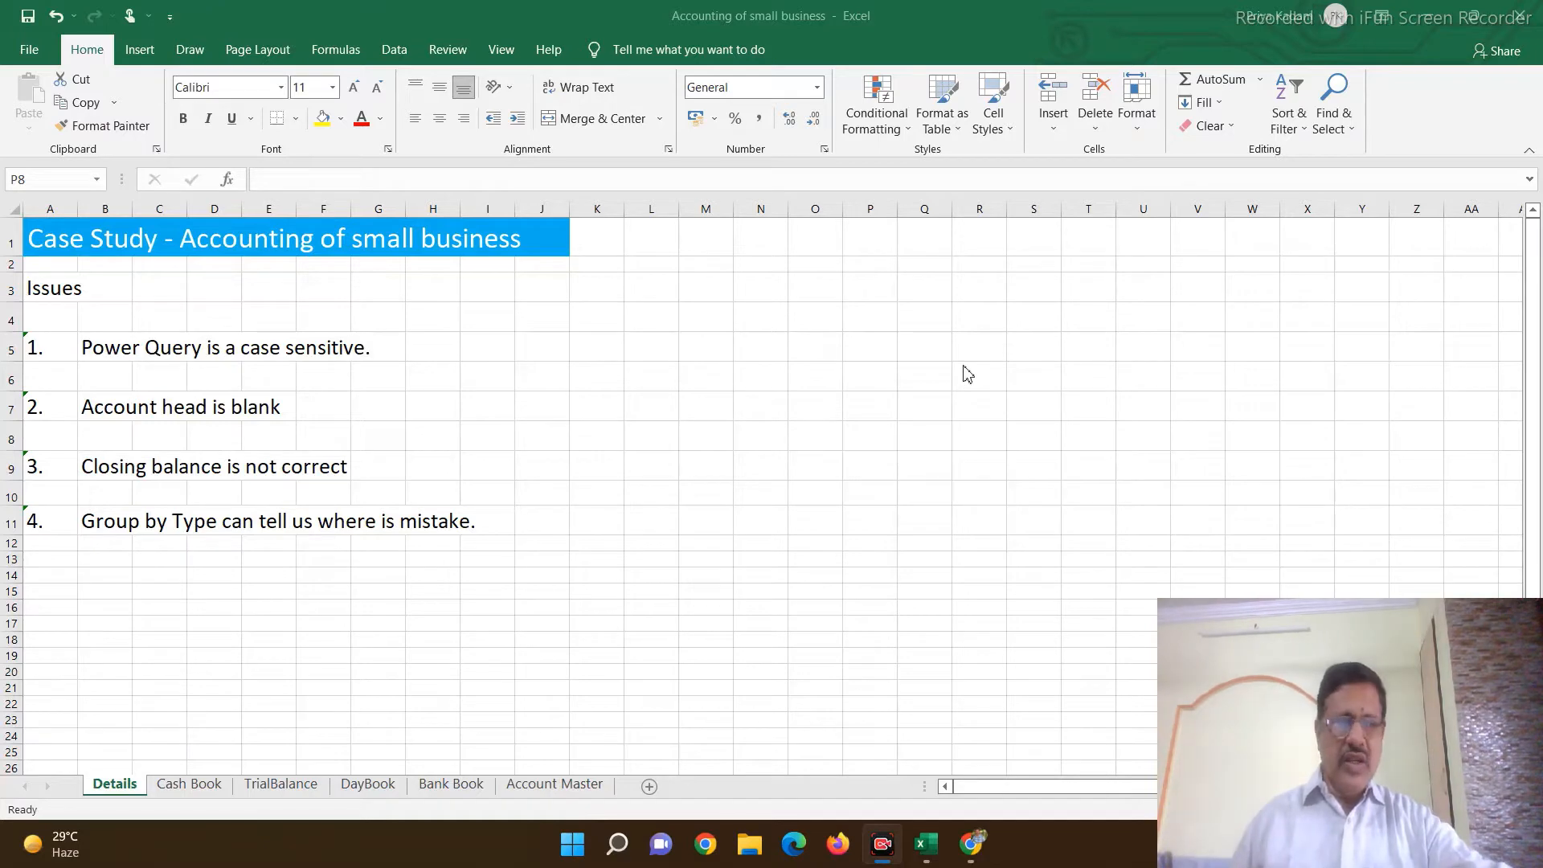
Step: Add a Cash Book entry in row 170 with the date copied from the row above, account head salary and a payment of 4,500
key("ctrl+Page_Down")
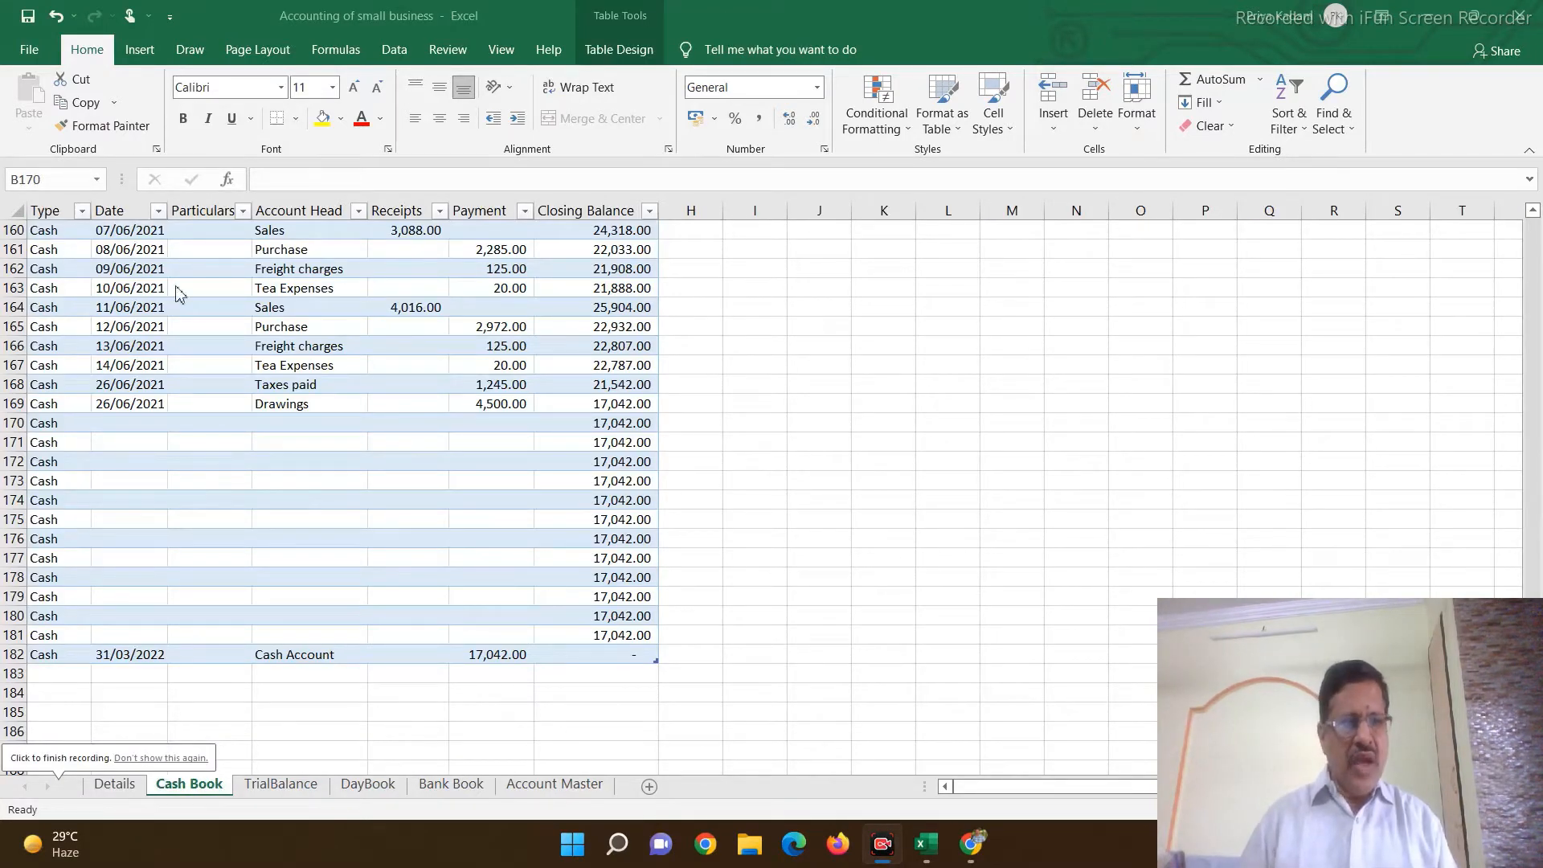
left_click(125, 419)
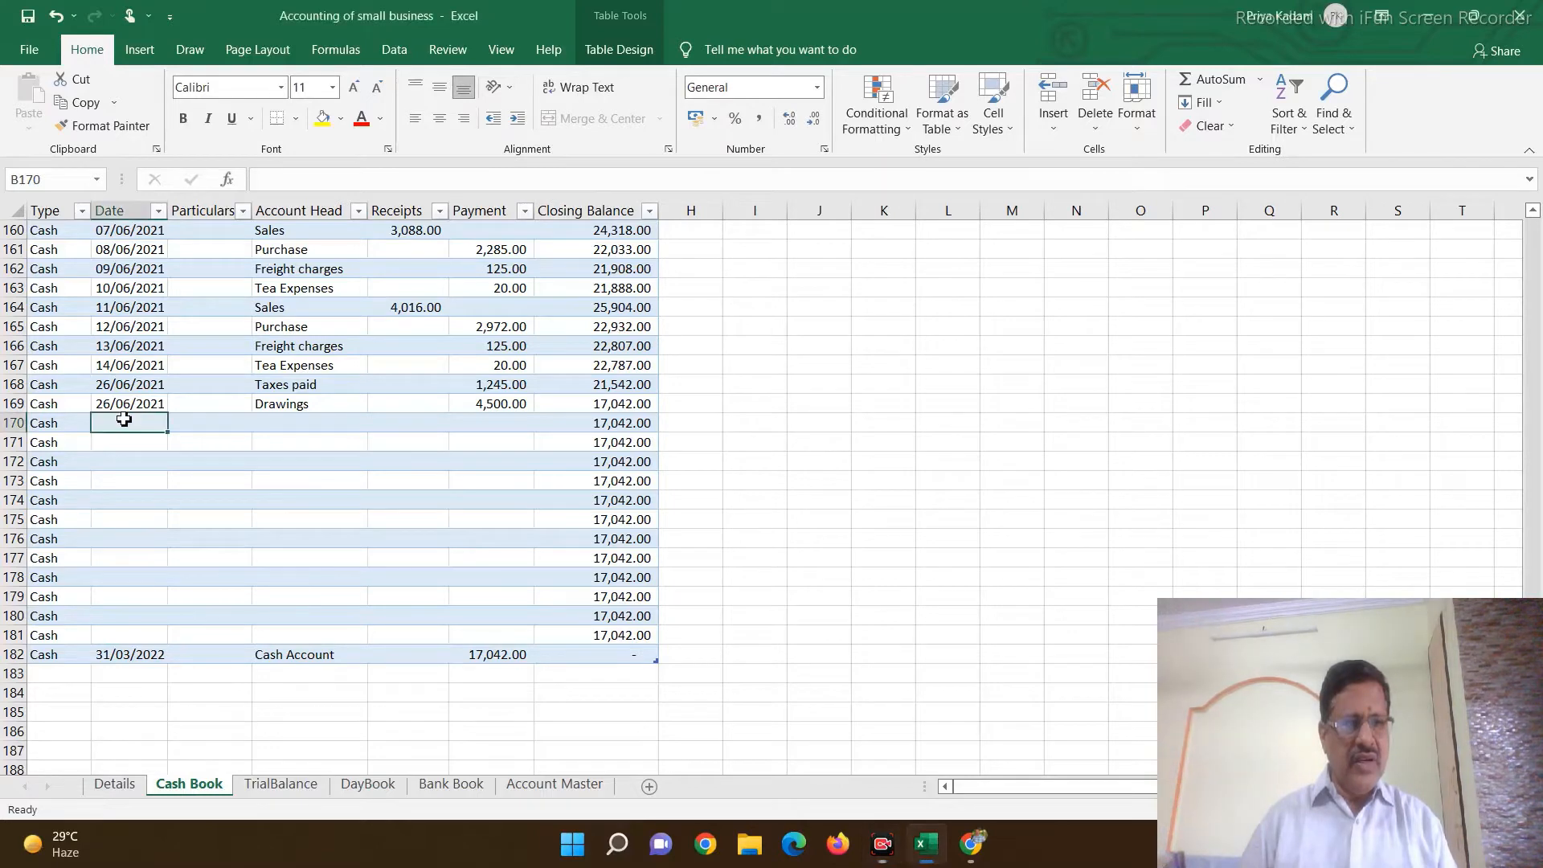
key("ctrl+d")
key("Tab")
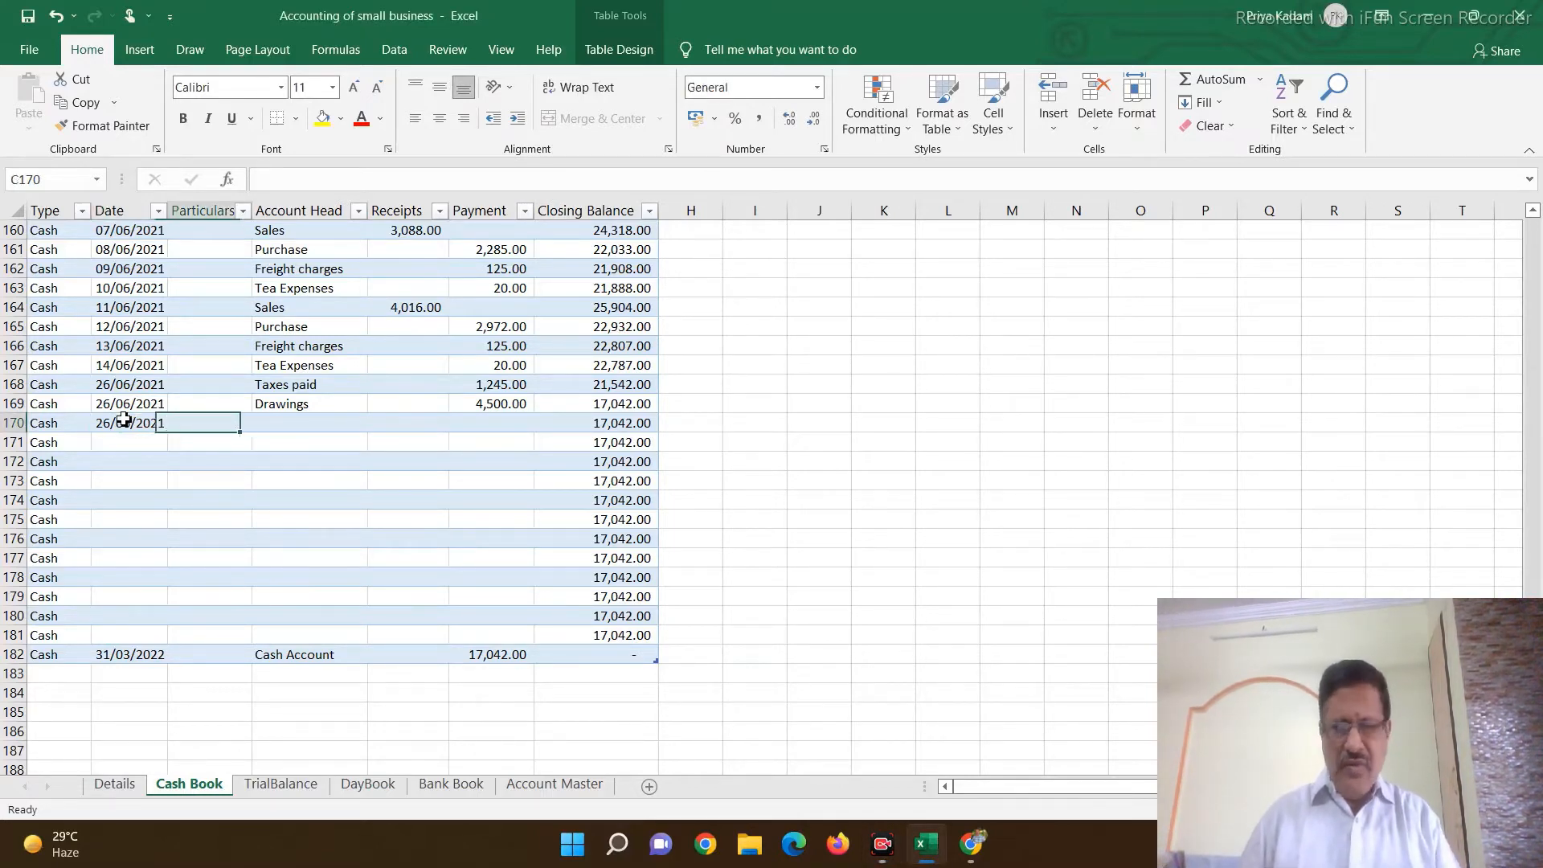
key("Tab")
type("salary")
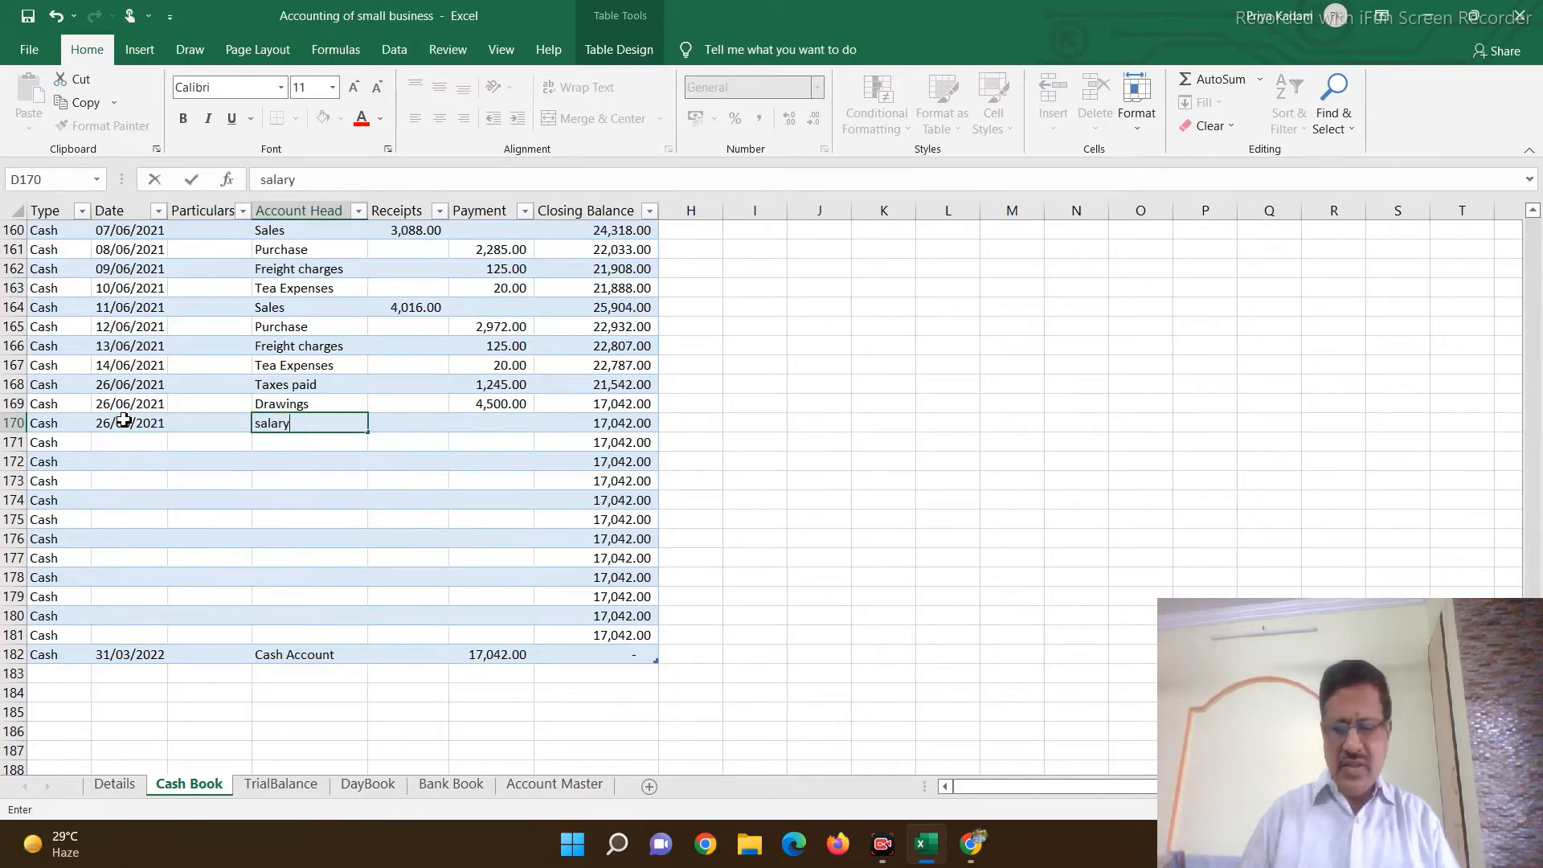
key("Tab")
key("Tab")
type("4")
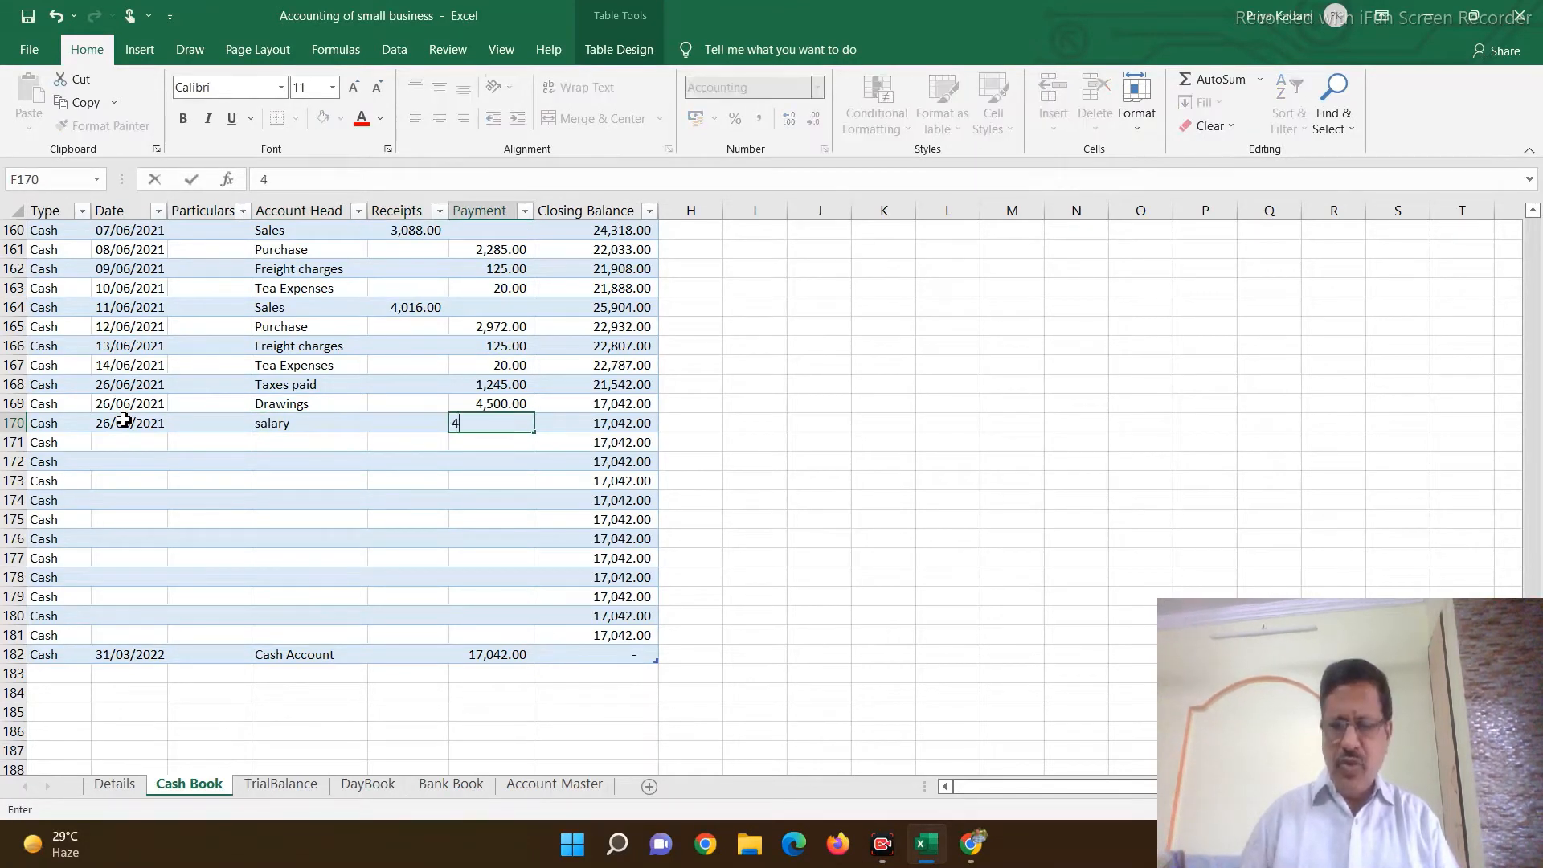
type(",500")
key("Return")
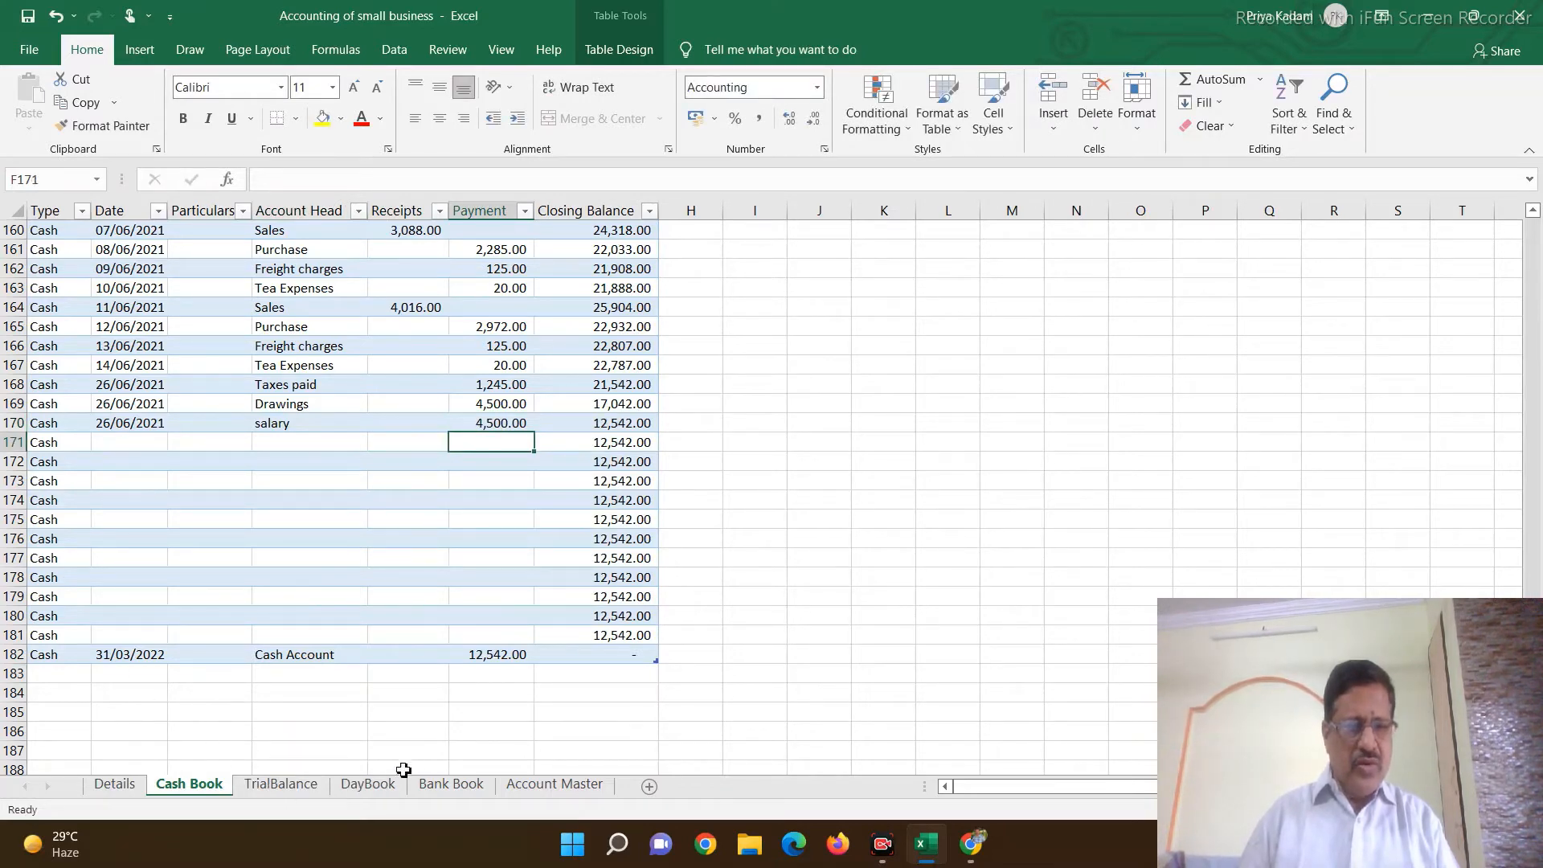
Step: Refresh all queries for the TrialBalance sheet and compare its salary and Salary account head entries
left_click(320, 786)
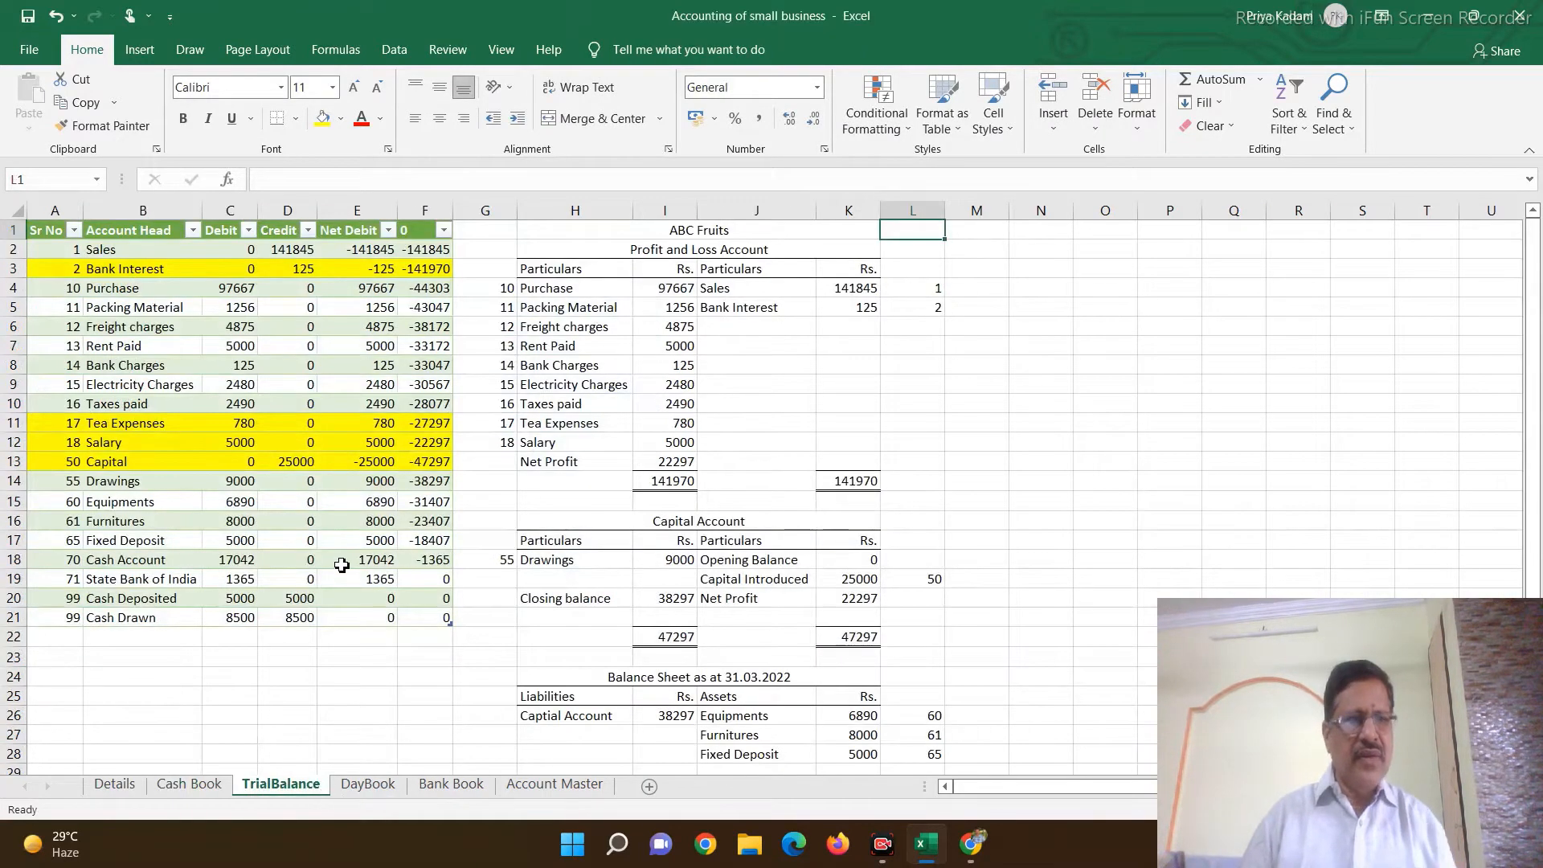
left_click(394, 52)
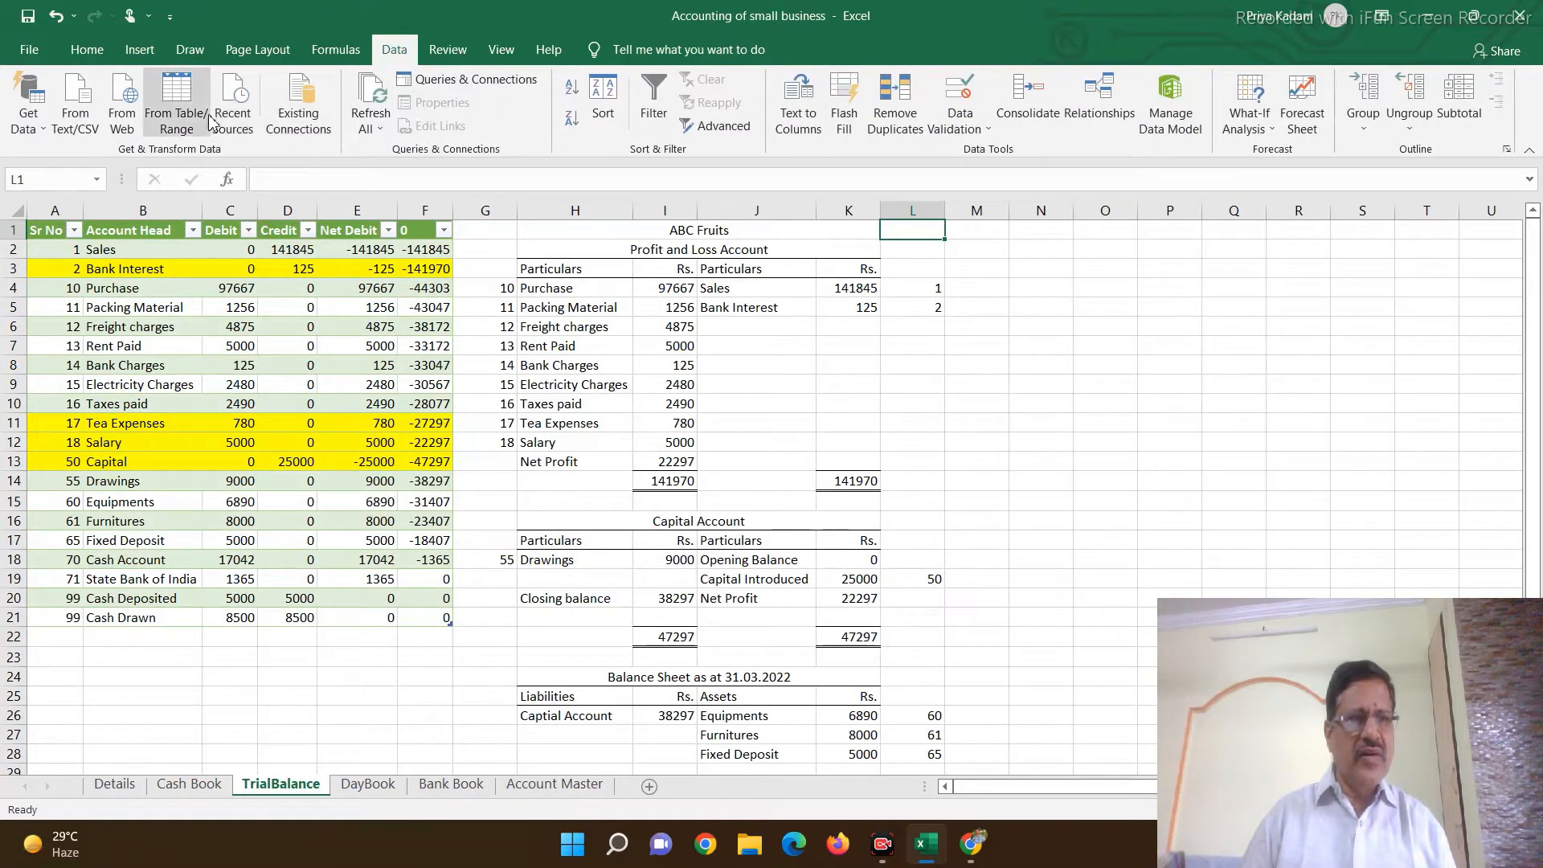
left_click(371, 127)
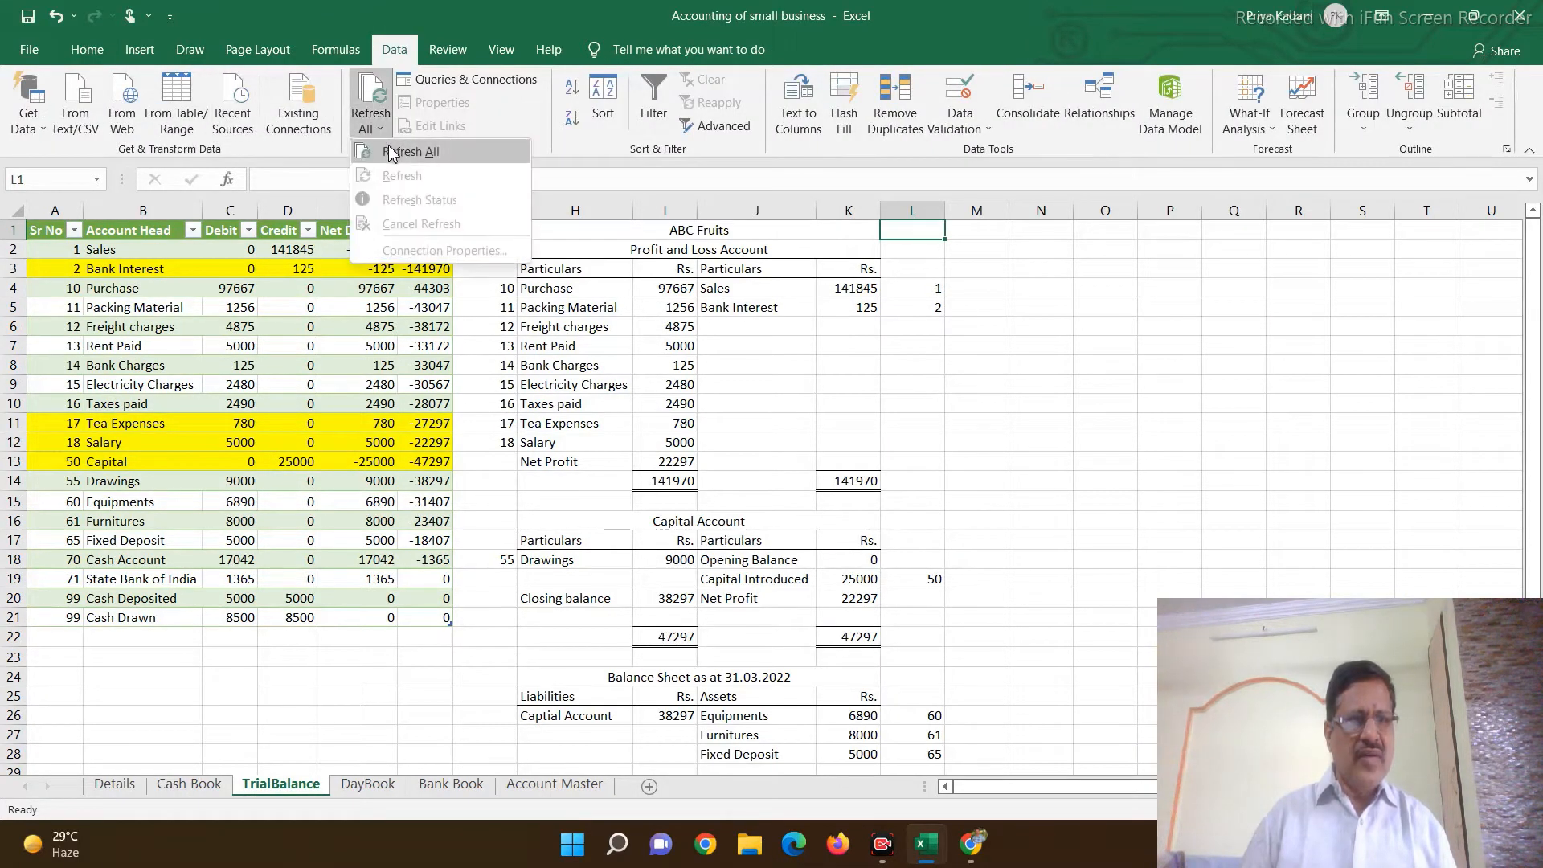
left_click(392, 153)
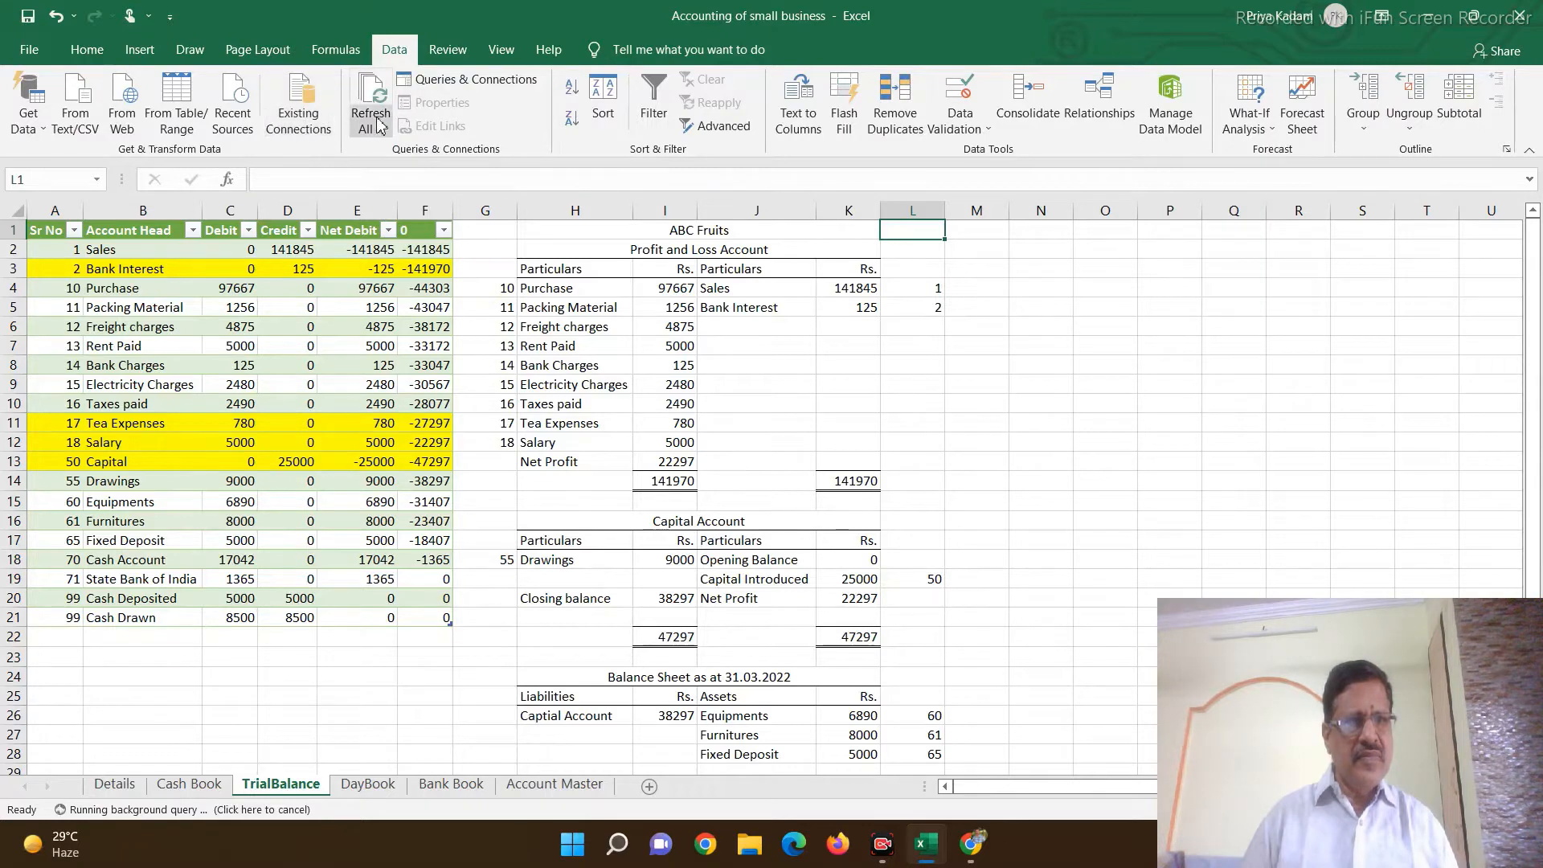
left_click(380, 124)
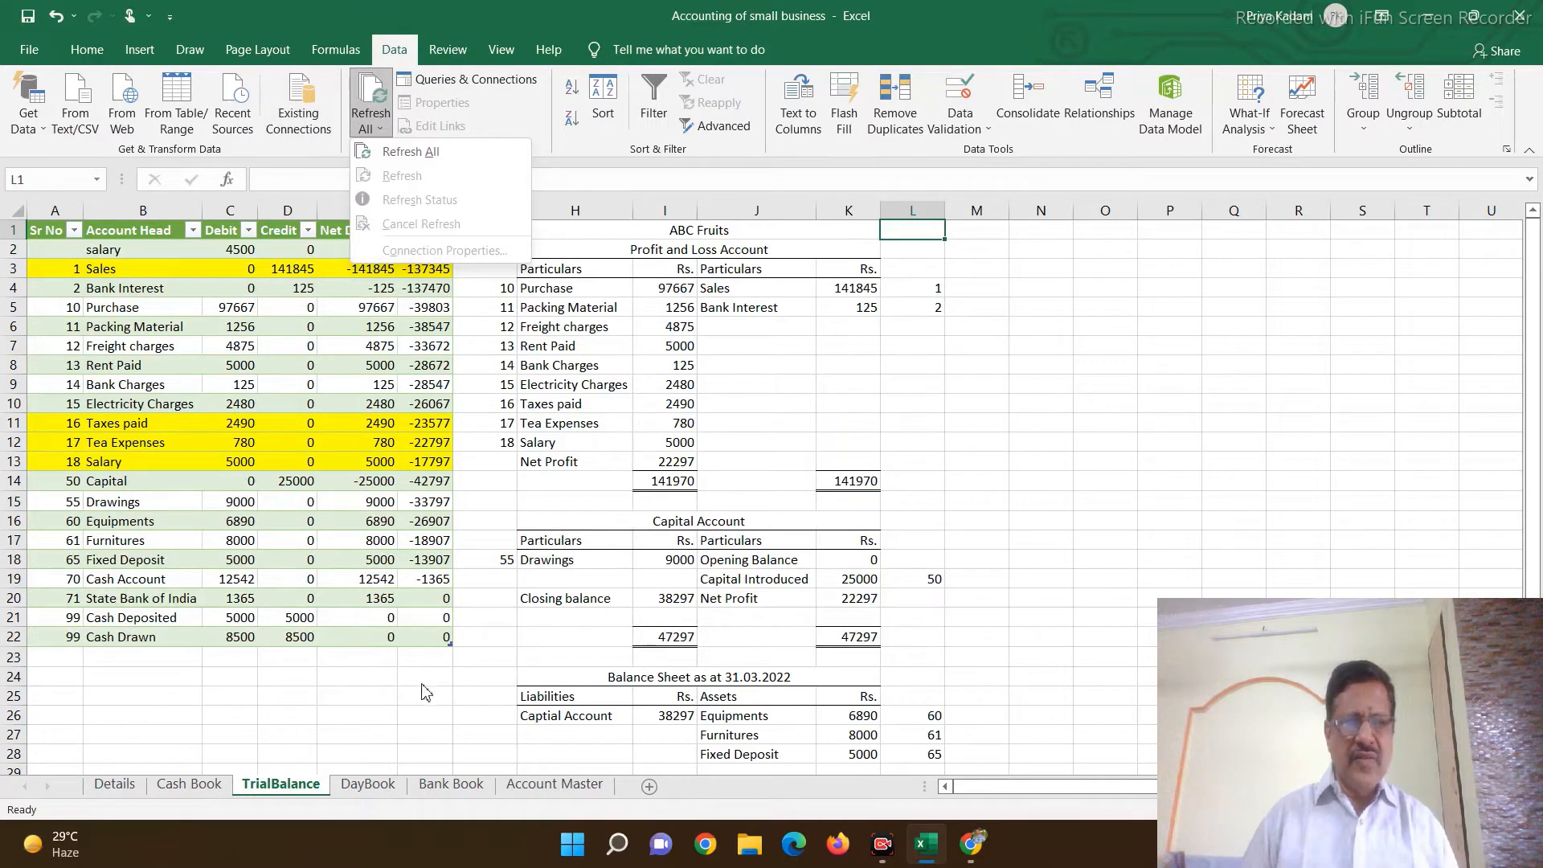
left_click(343, 682)
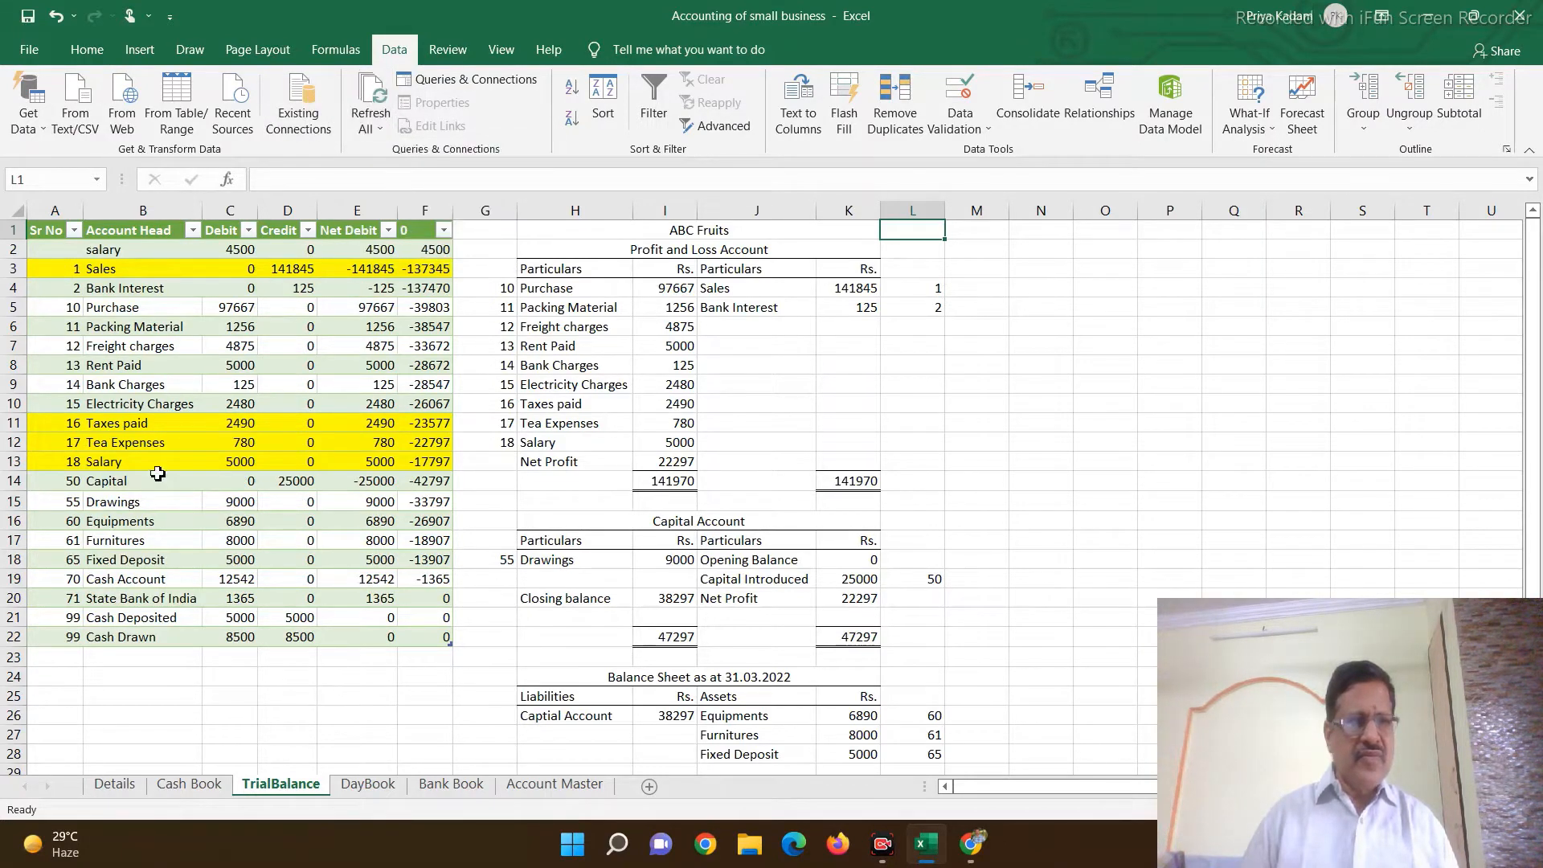
left_click(125, 247)
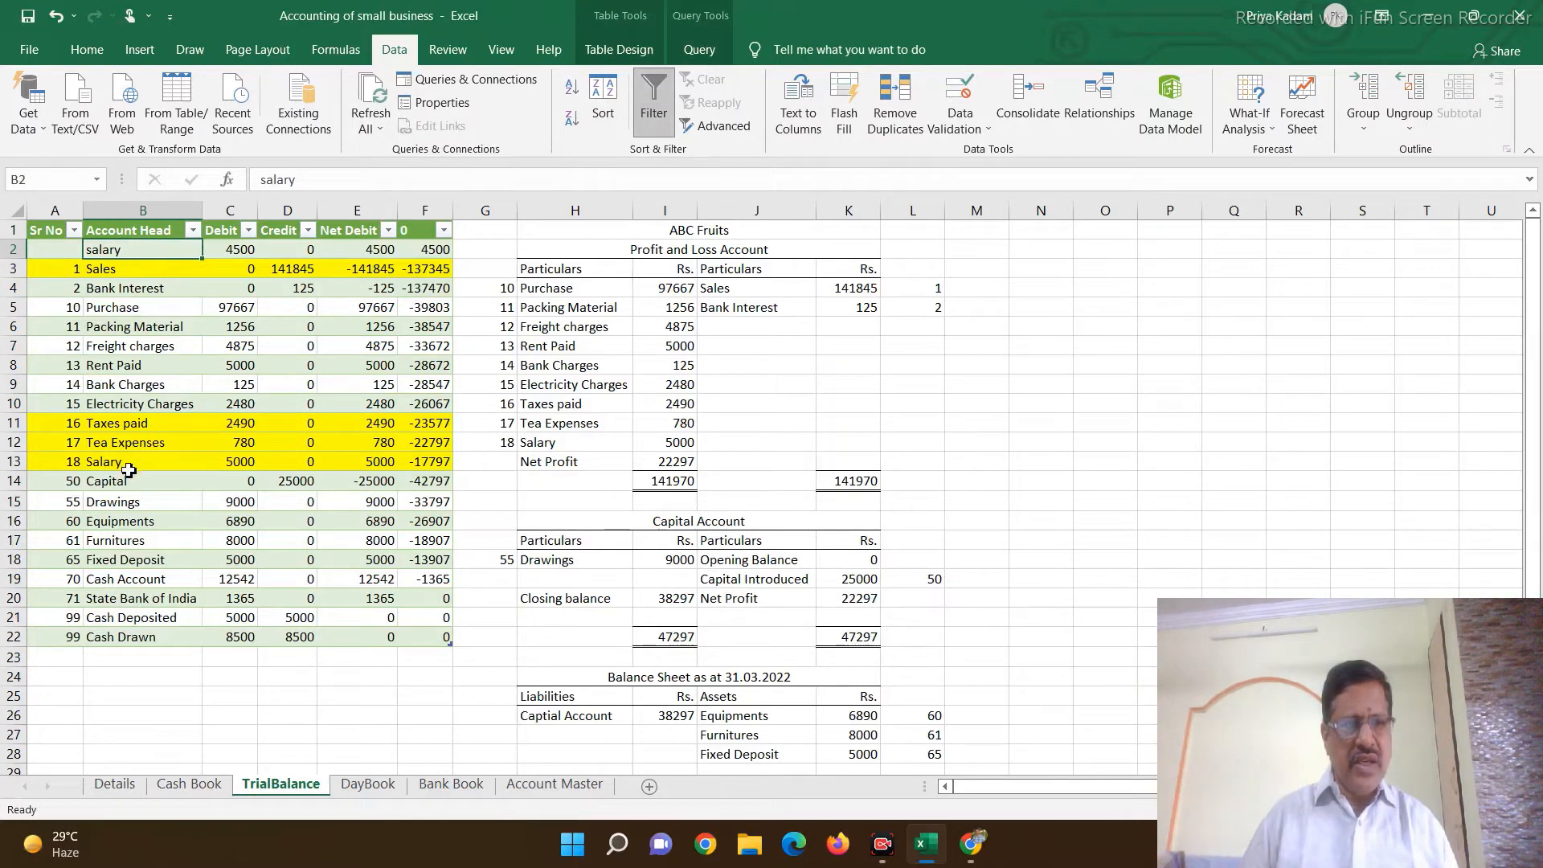
left_click(128, 466)
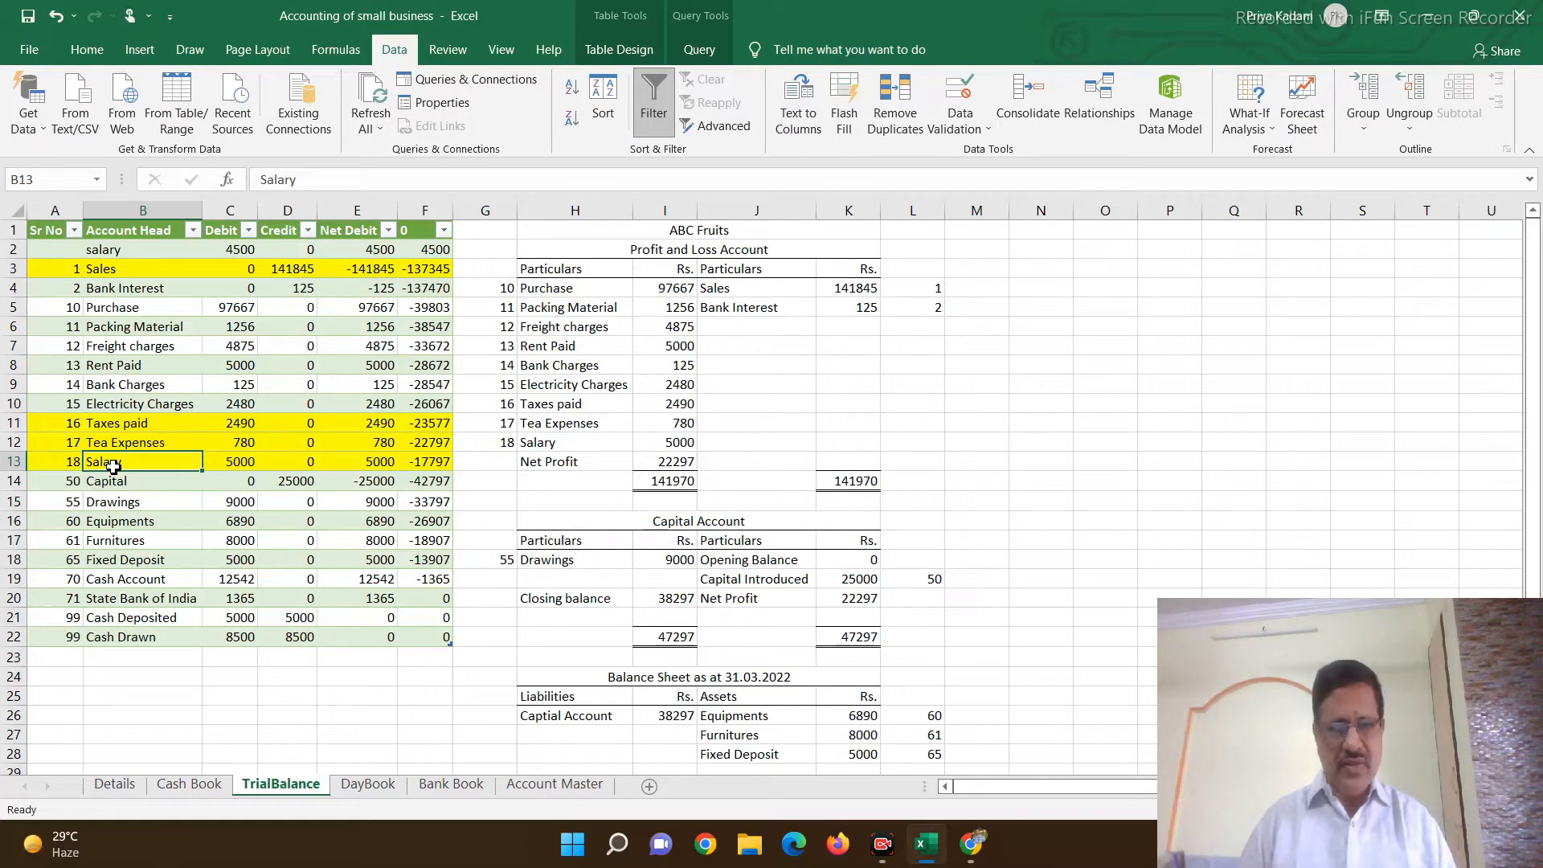
Step: Capitalize each word of the Account Head column in the DayBook query, and load the result back to the workbook
left_click(371, 794)
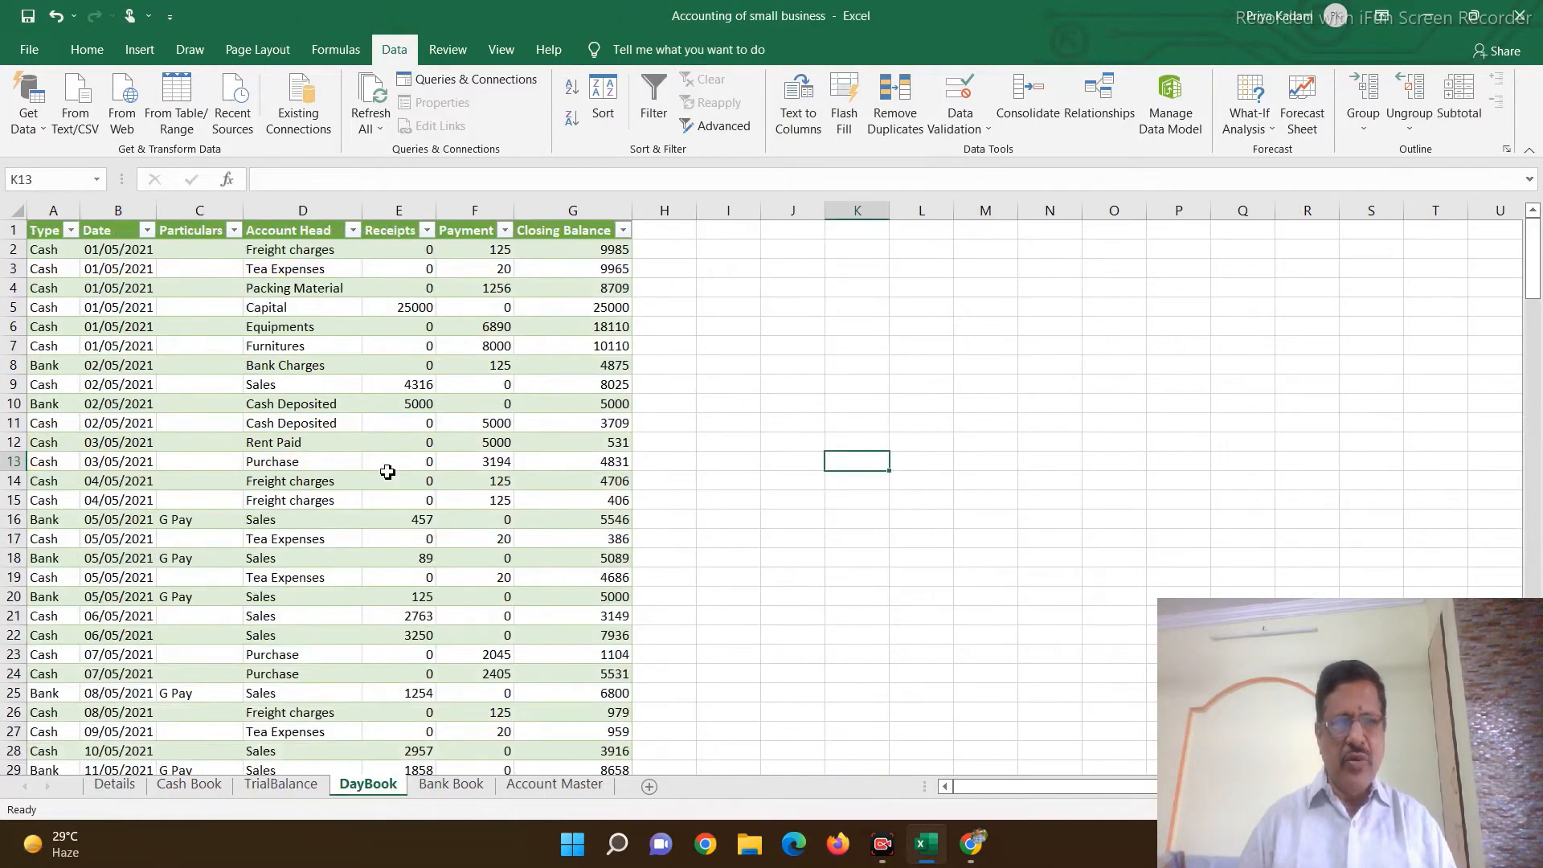
left_click(464, 81)
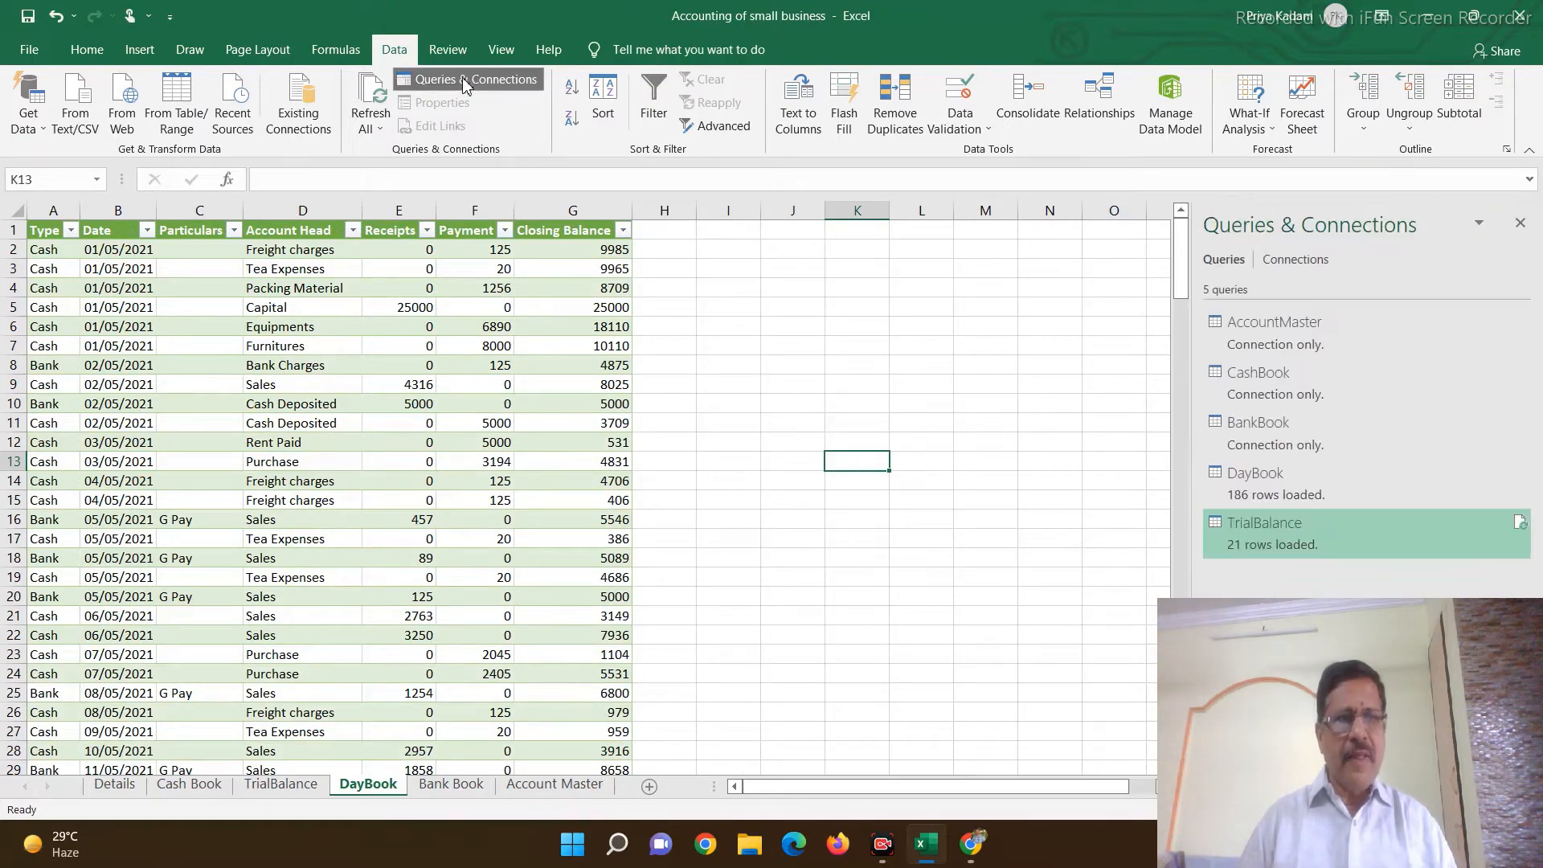
double_click(1265, 493)
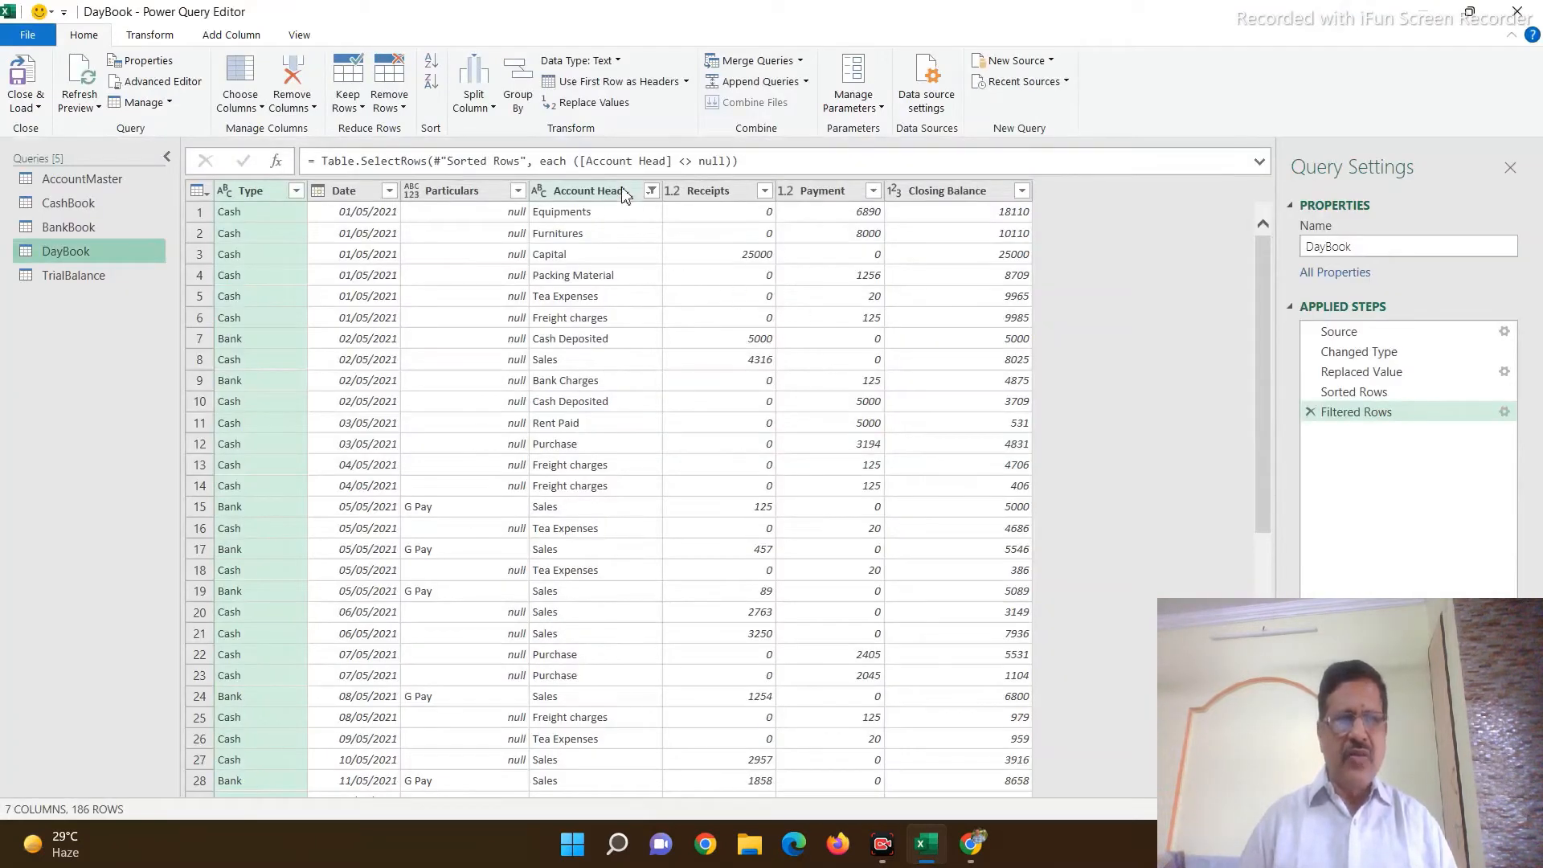
left_click(621, 192)
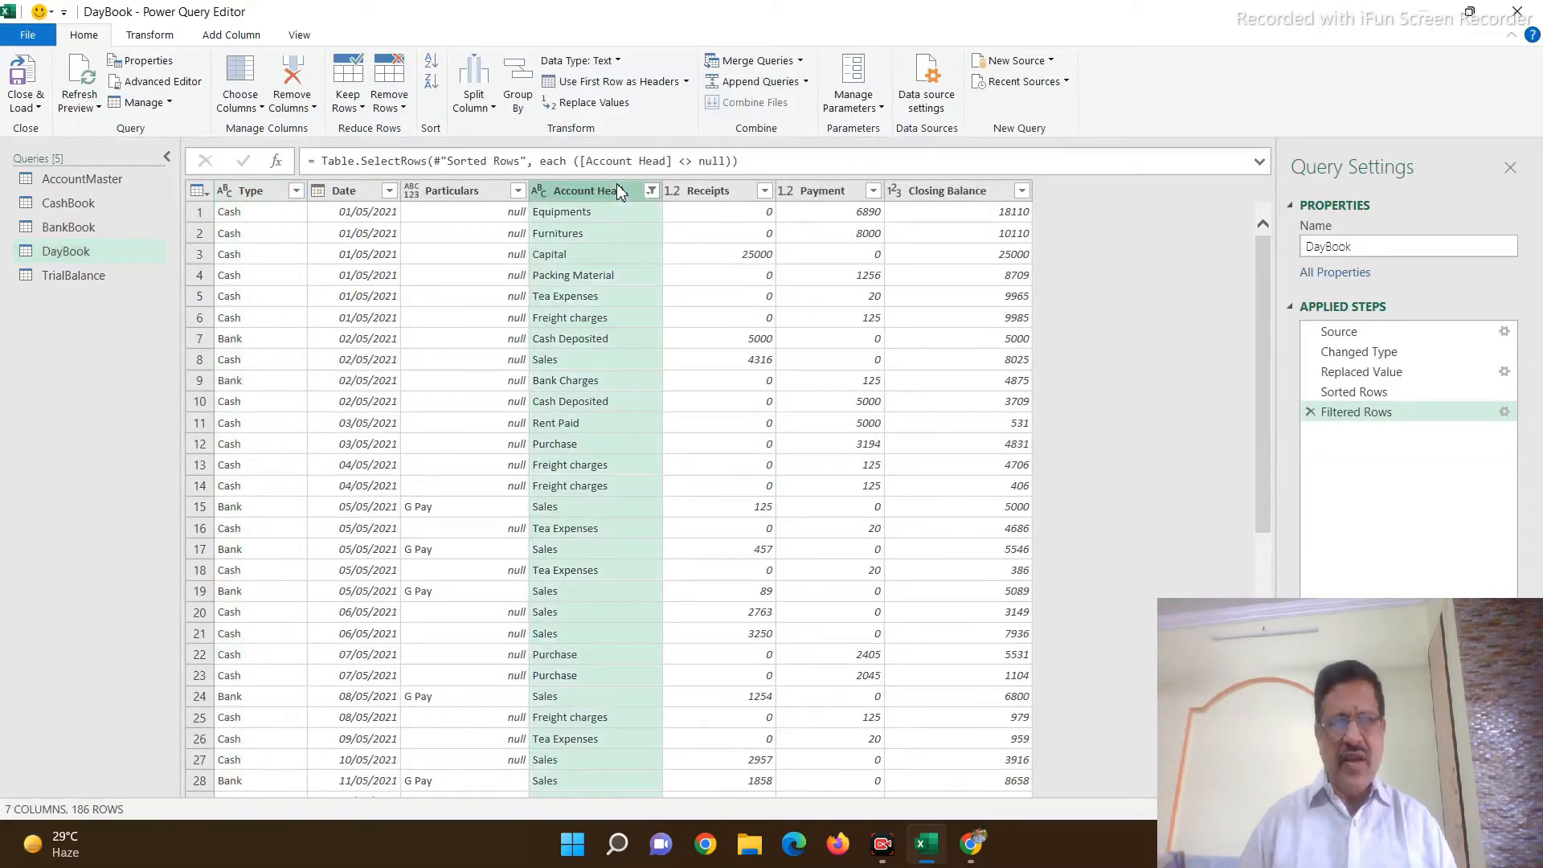
left_click(154, 40)
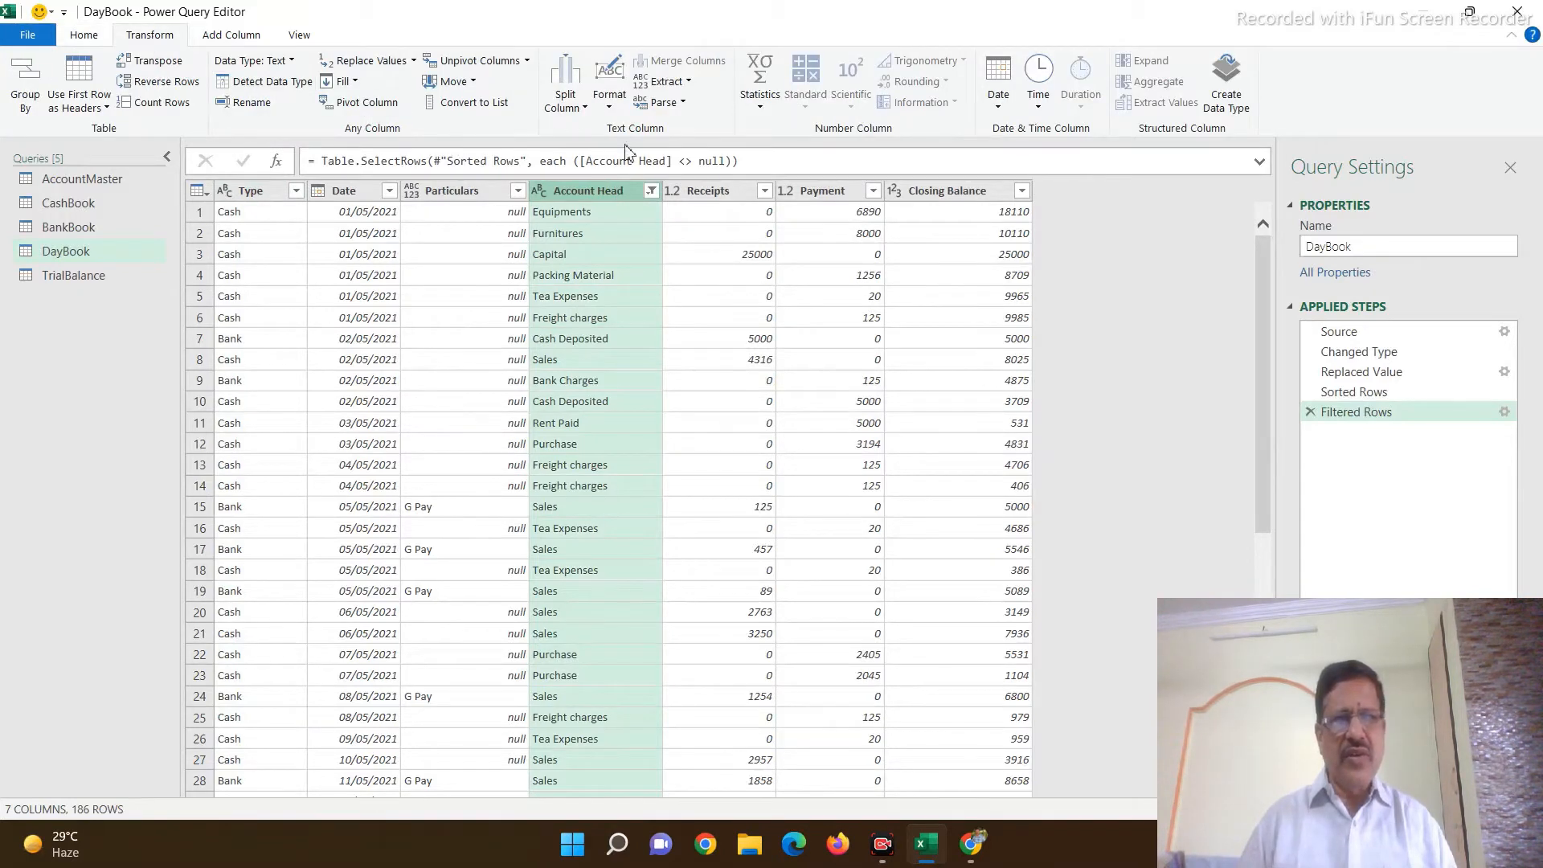
left_click(610, 110)
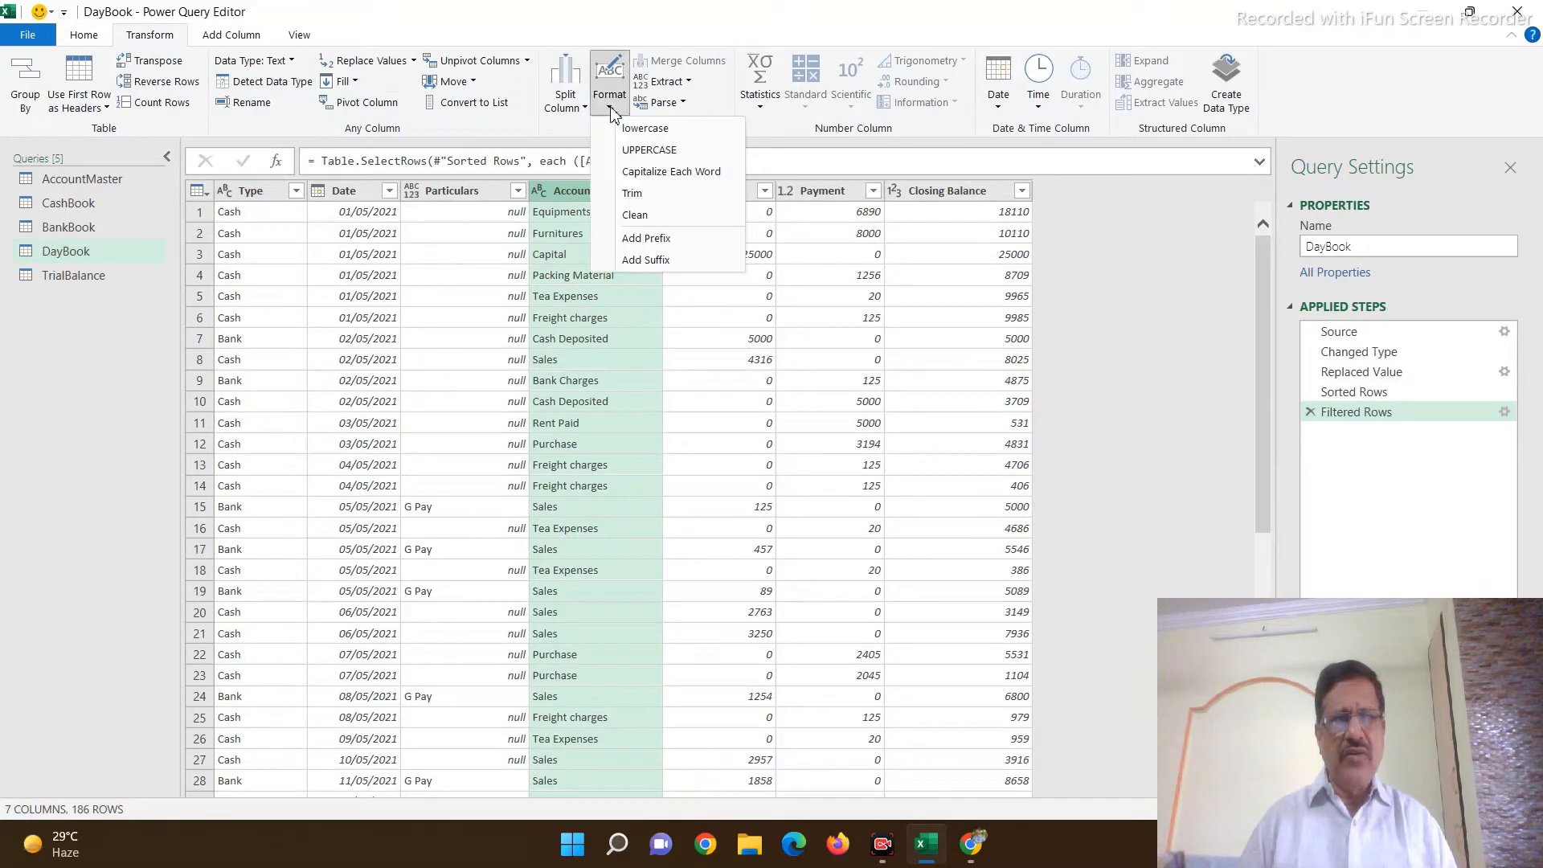
left_click(645, 172)
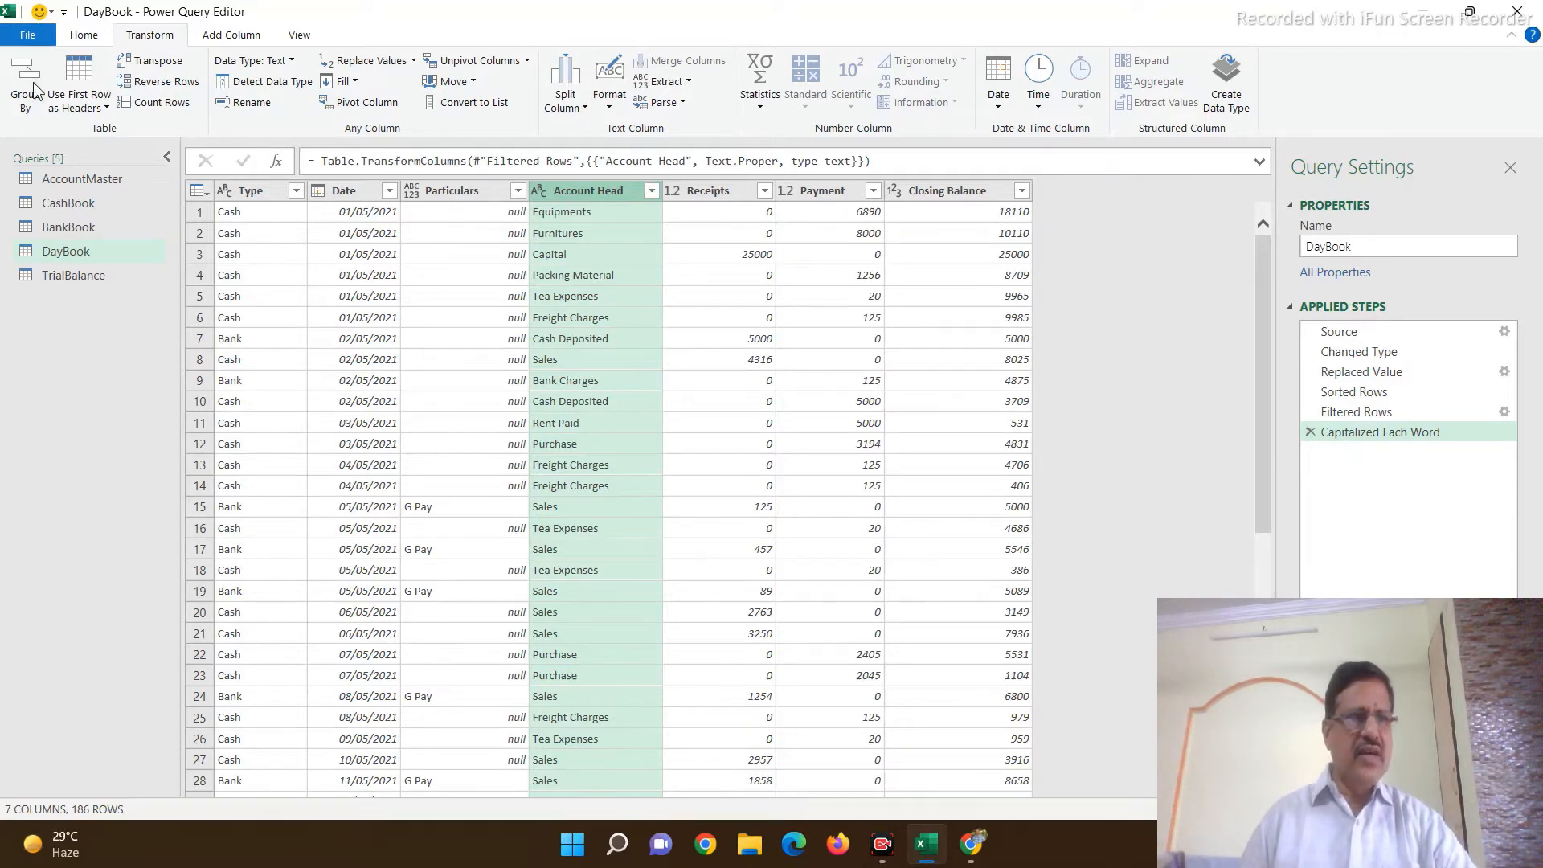
left_click(22, 37)
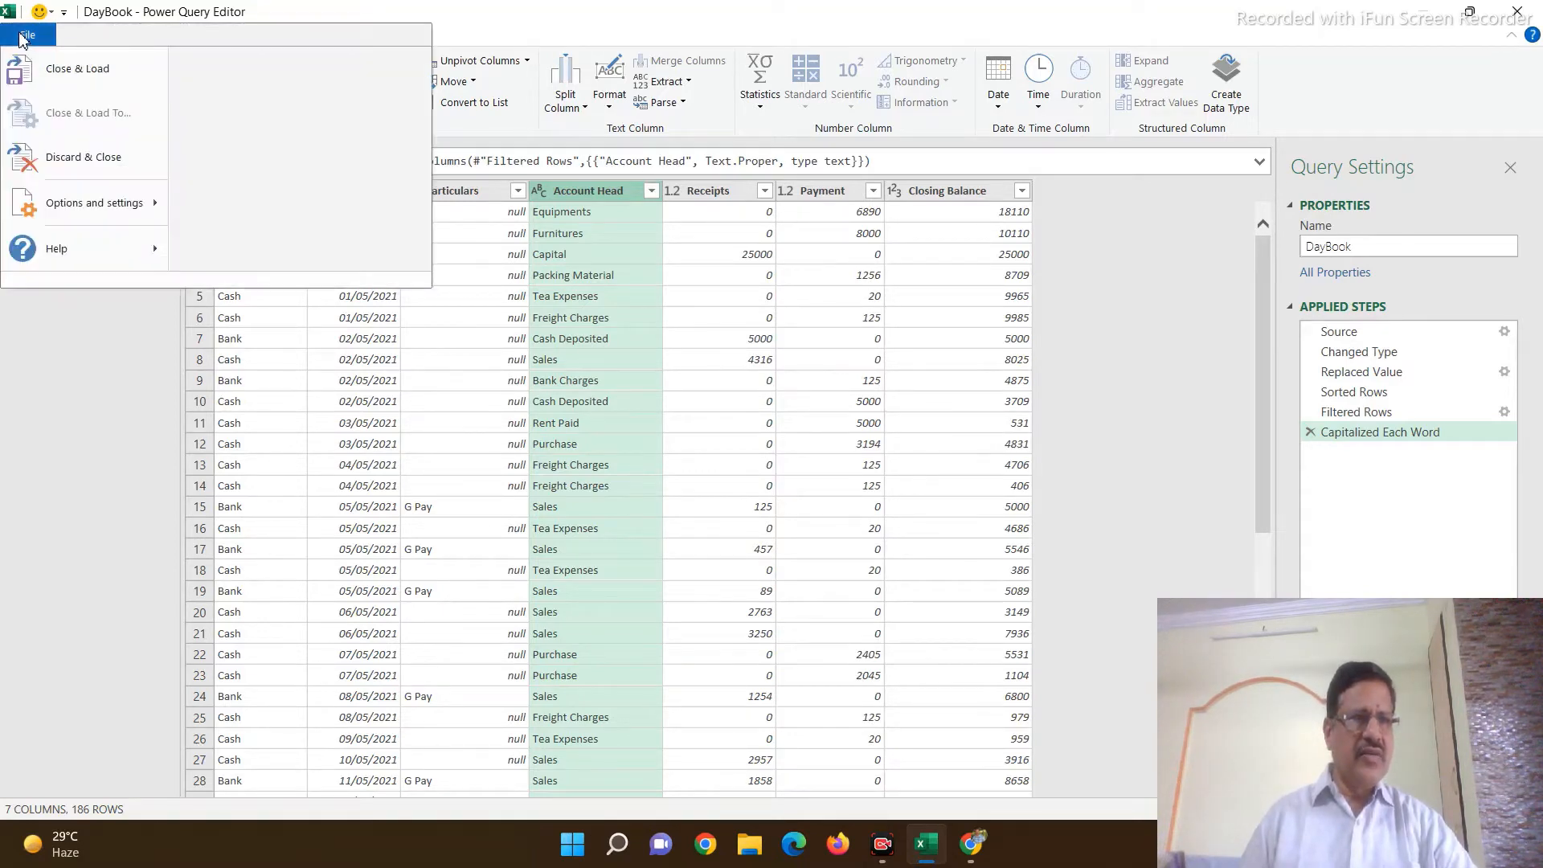
left_click(74, 71)
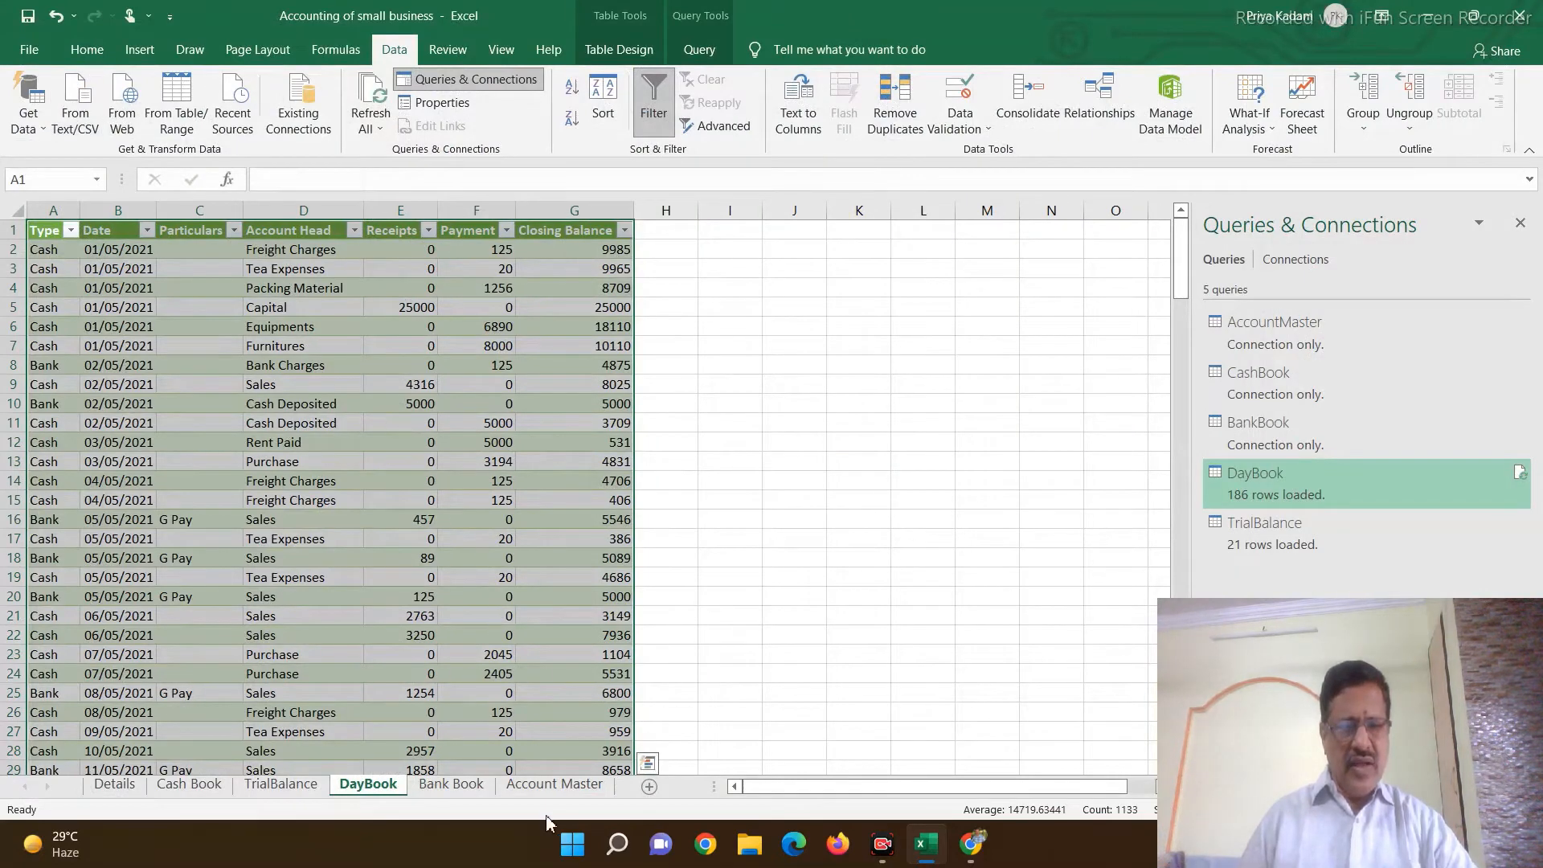
Step: Capitalize each word of the Account Head column in the AccountMaster query, and close and load it
left_click(580, 792)
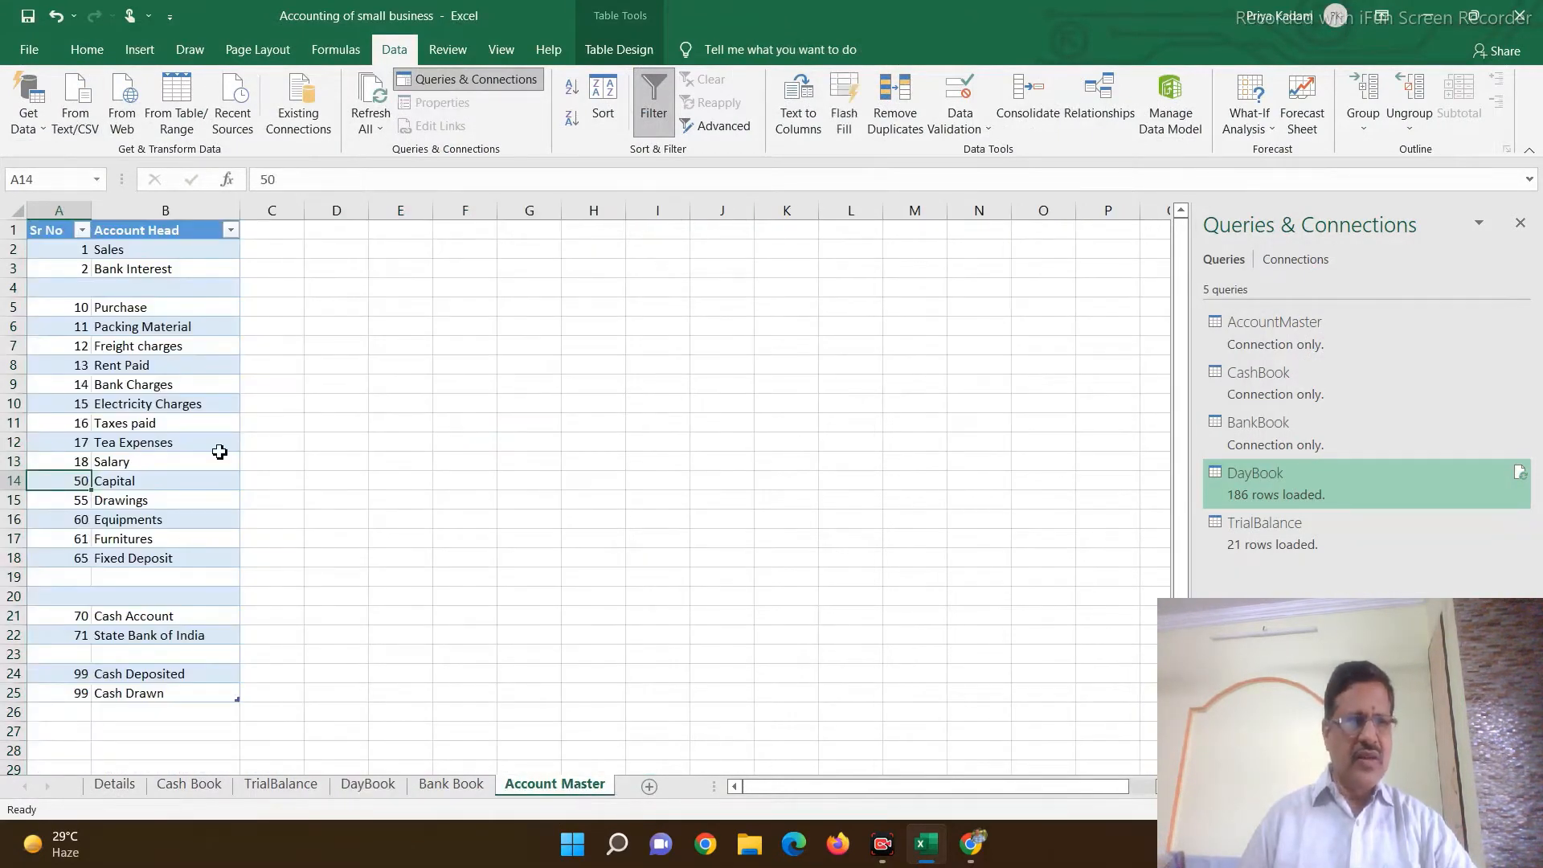
left_click(176, 211)
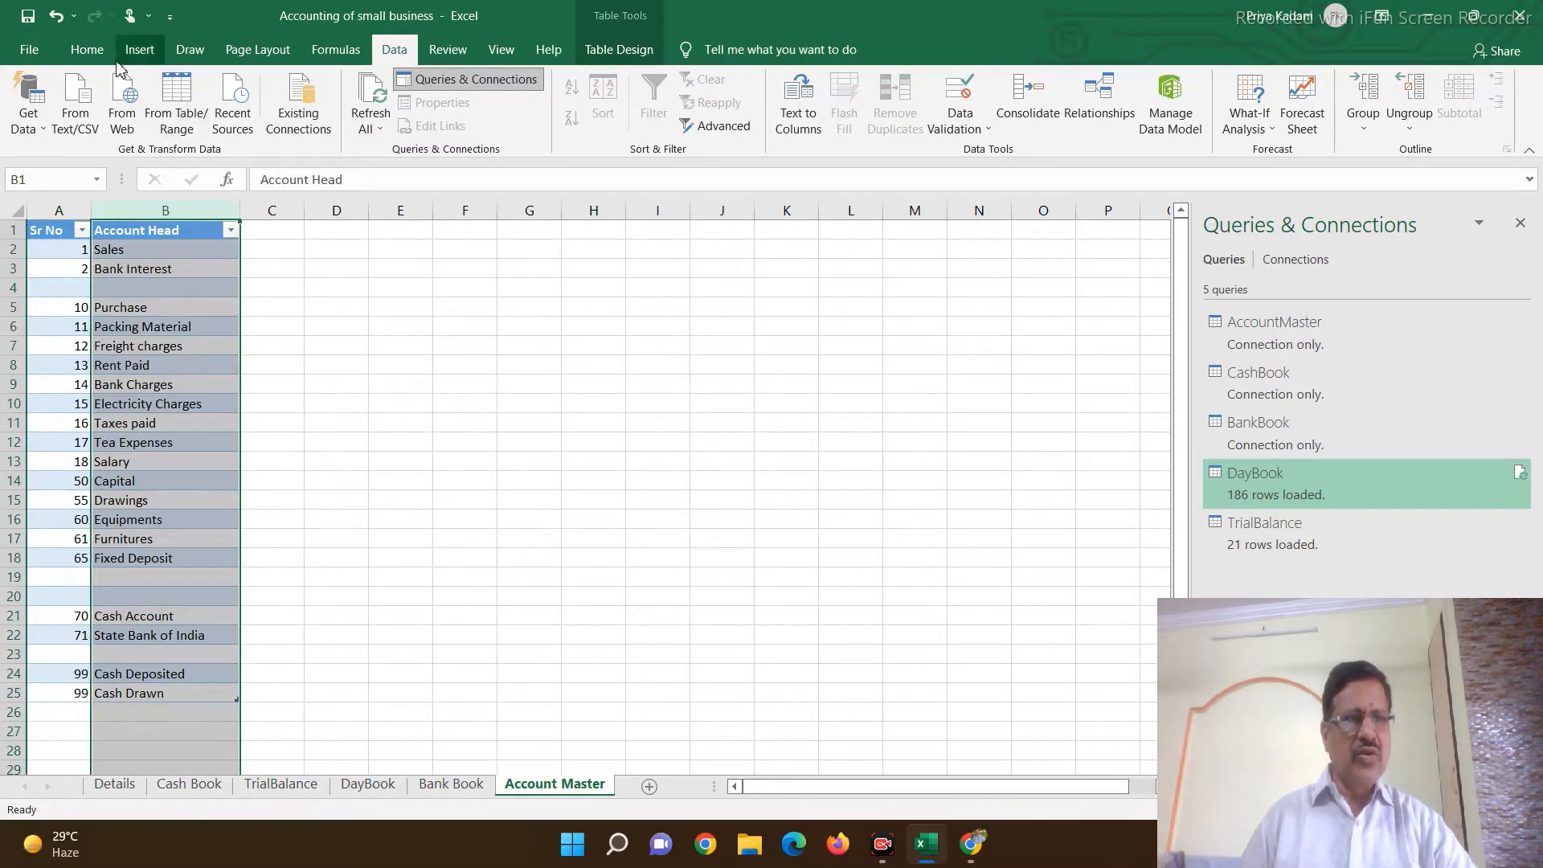
left_click(88, 53)
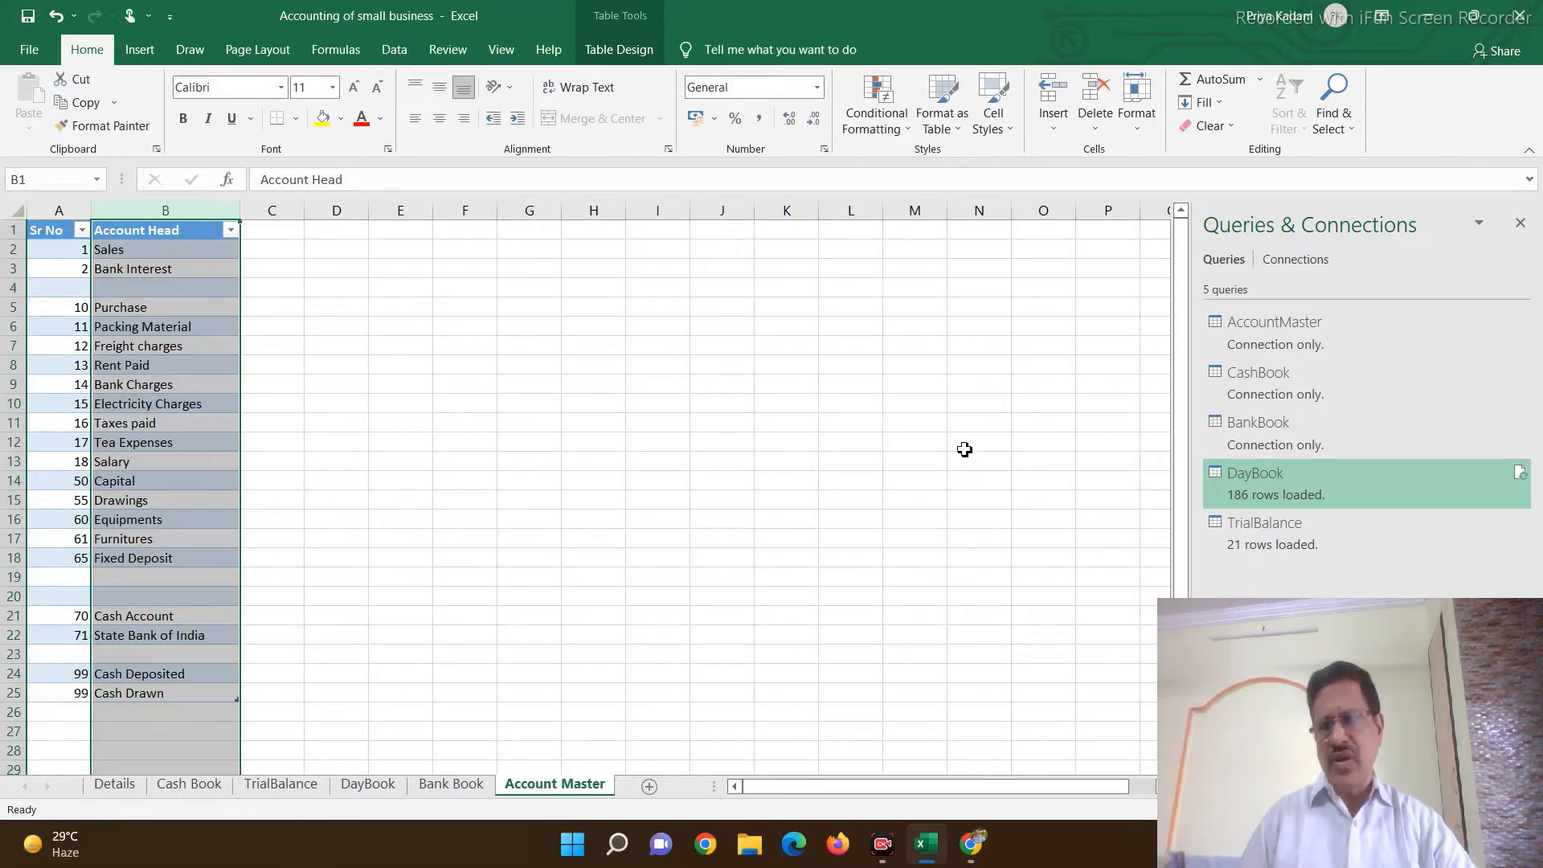
left_click(1298, 352)
double_click(1298, 348)
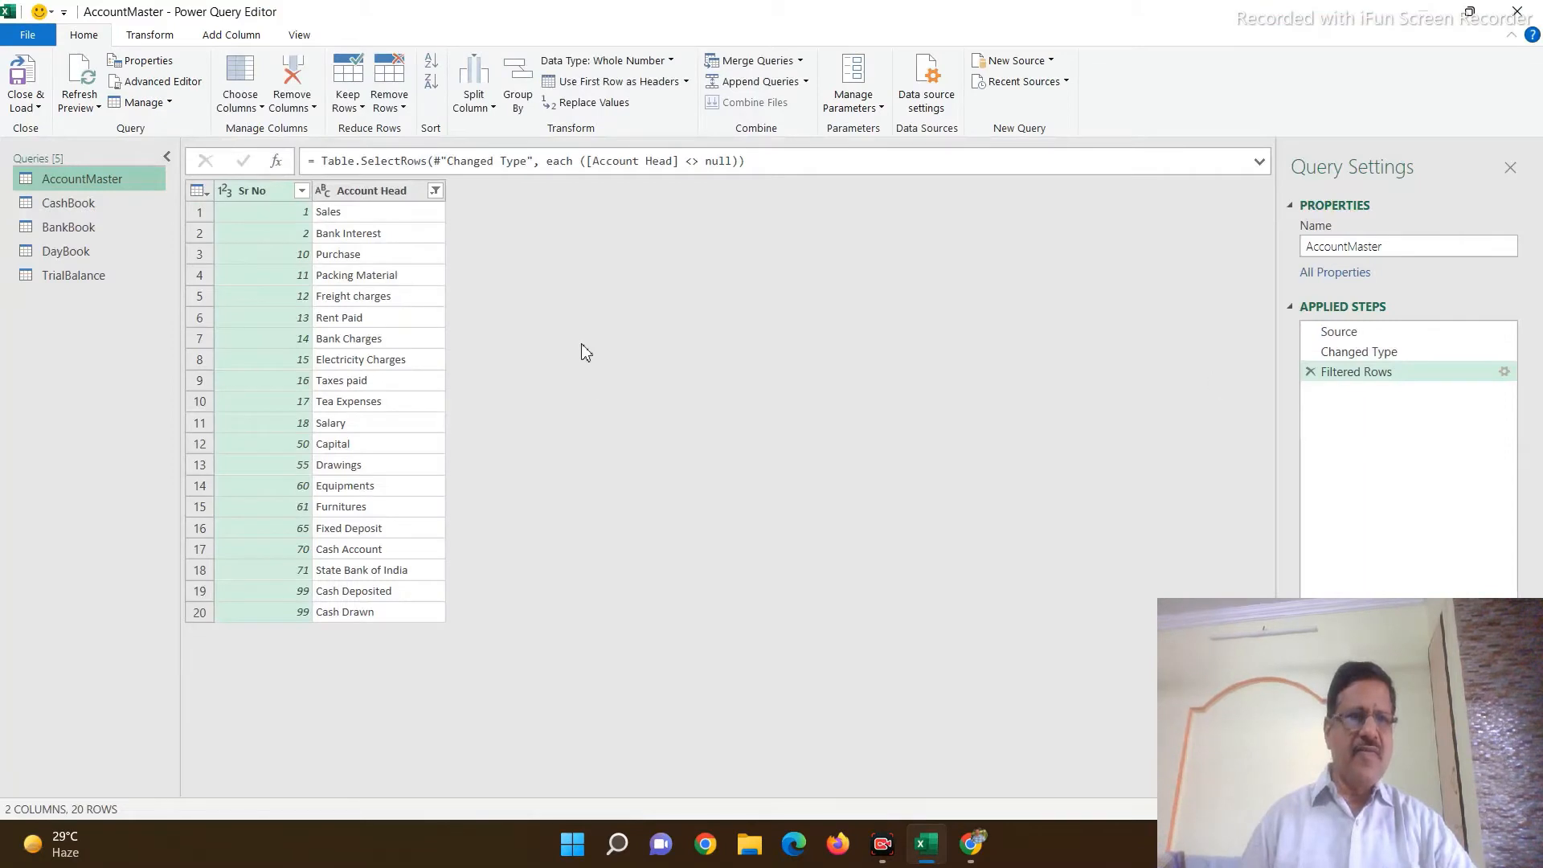
left_click(373, 193)
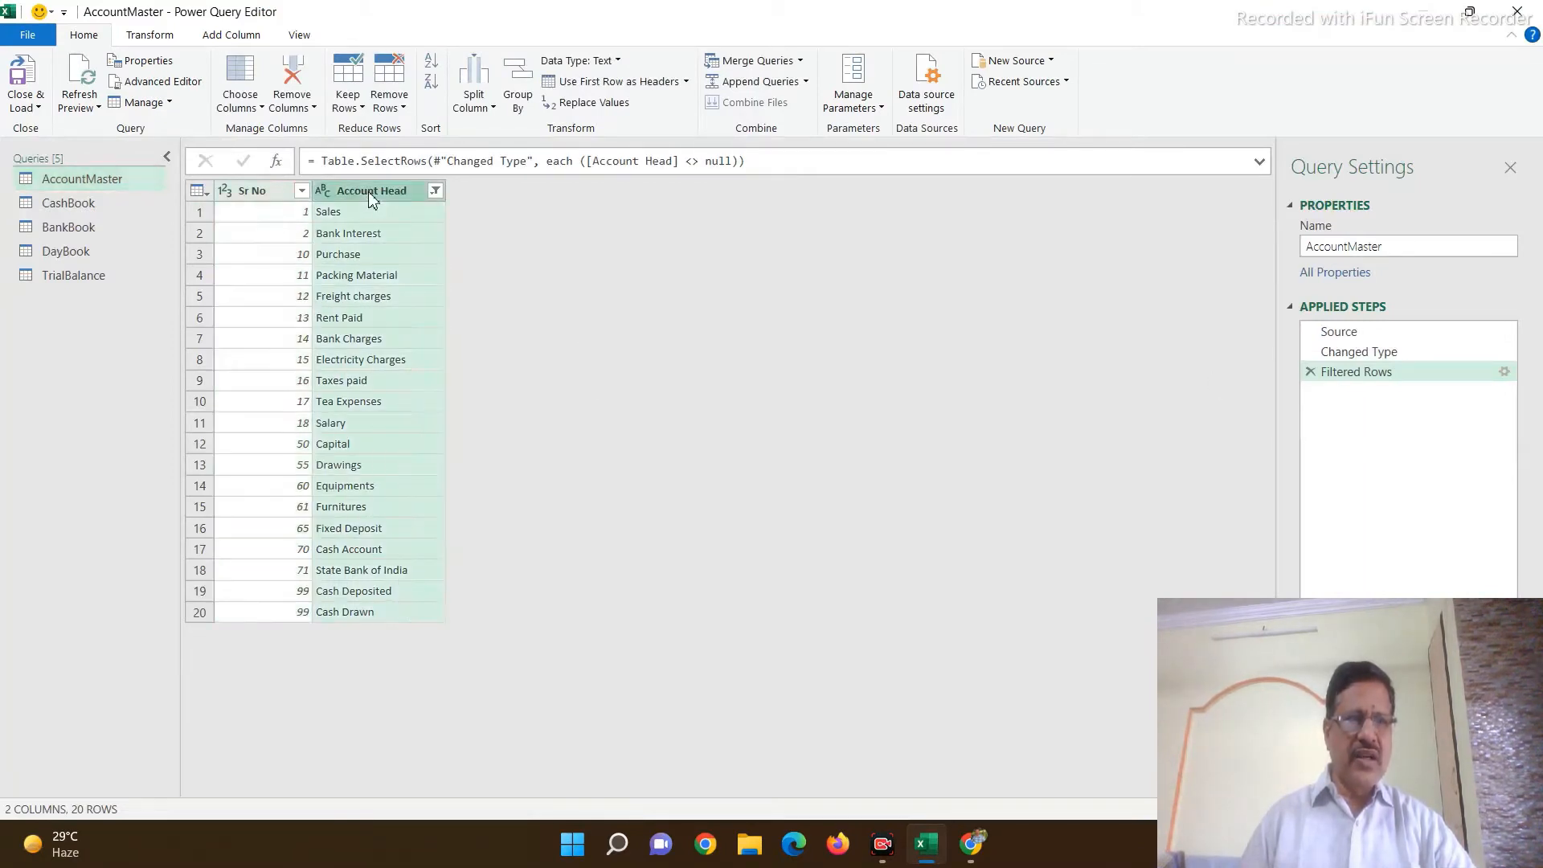
left_click(156, 39)
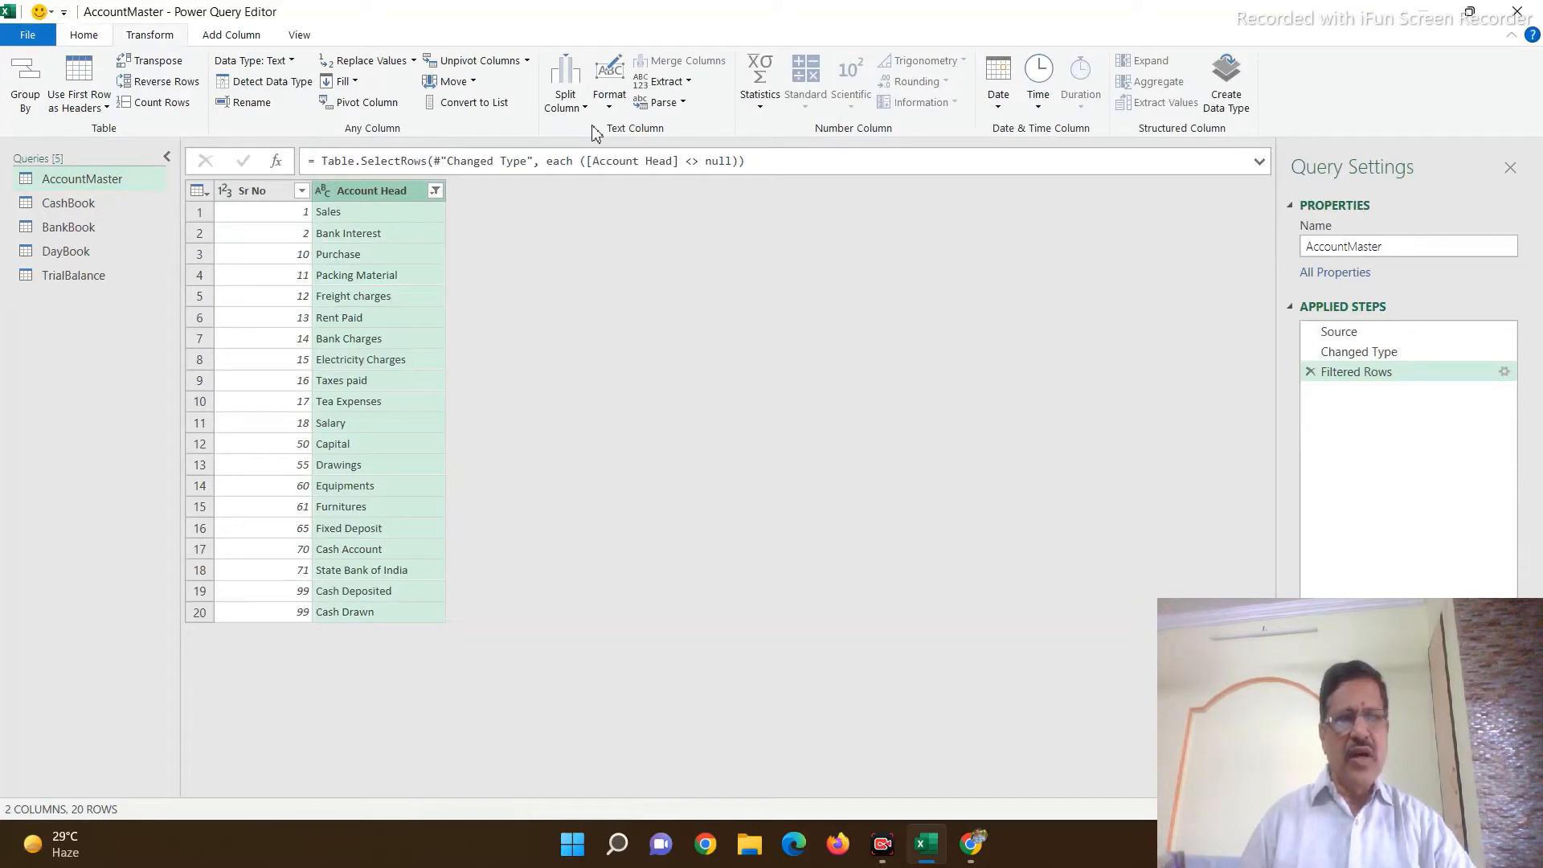
left_click(620, 115)
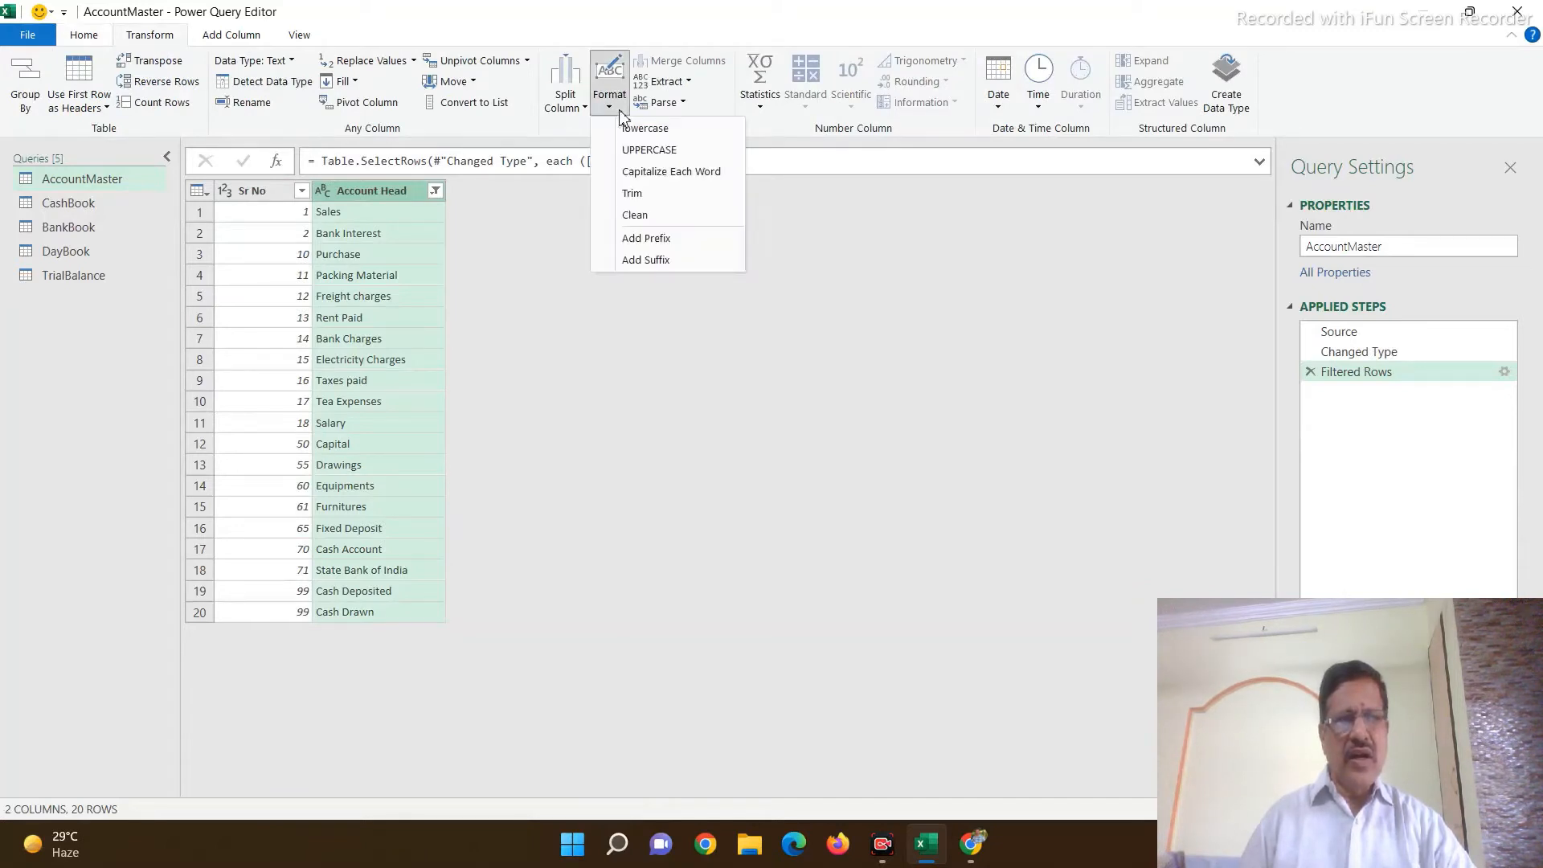
left_click(638, 172)
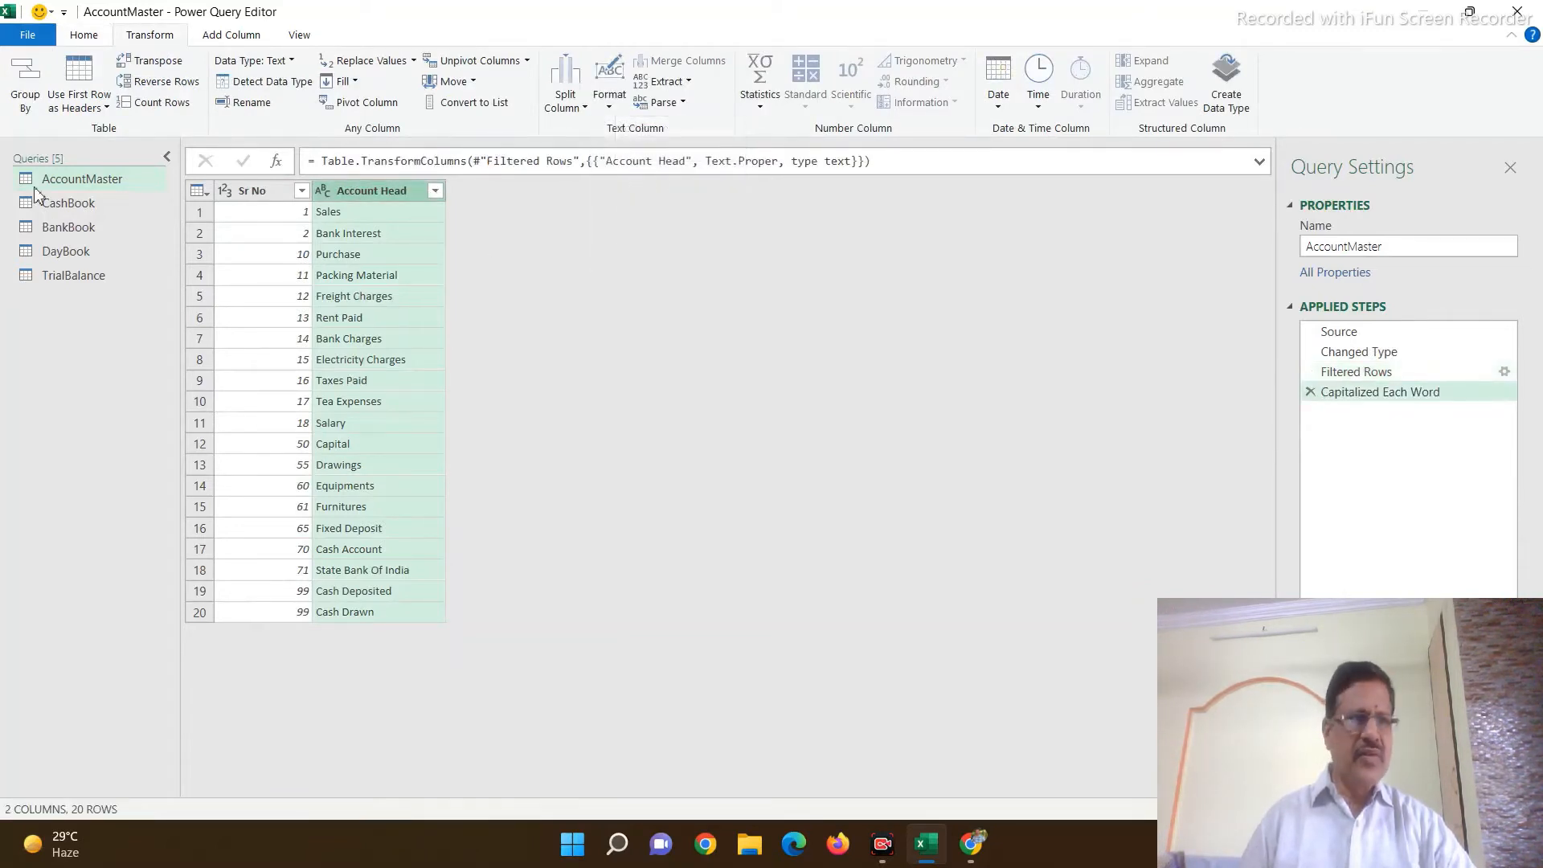
left_click(28, 39)
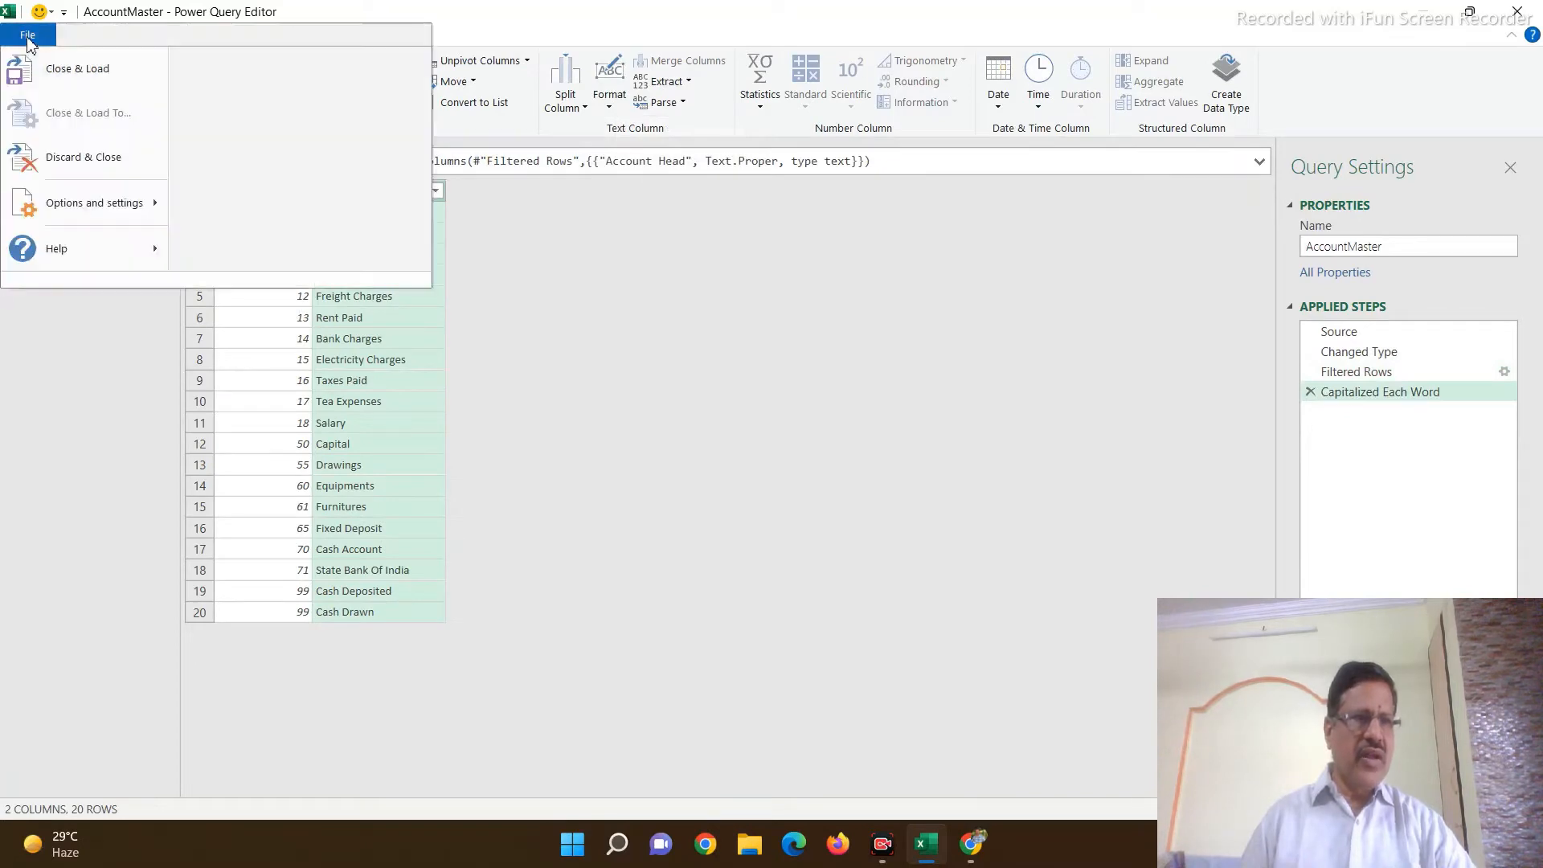
left_click(42, 78)
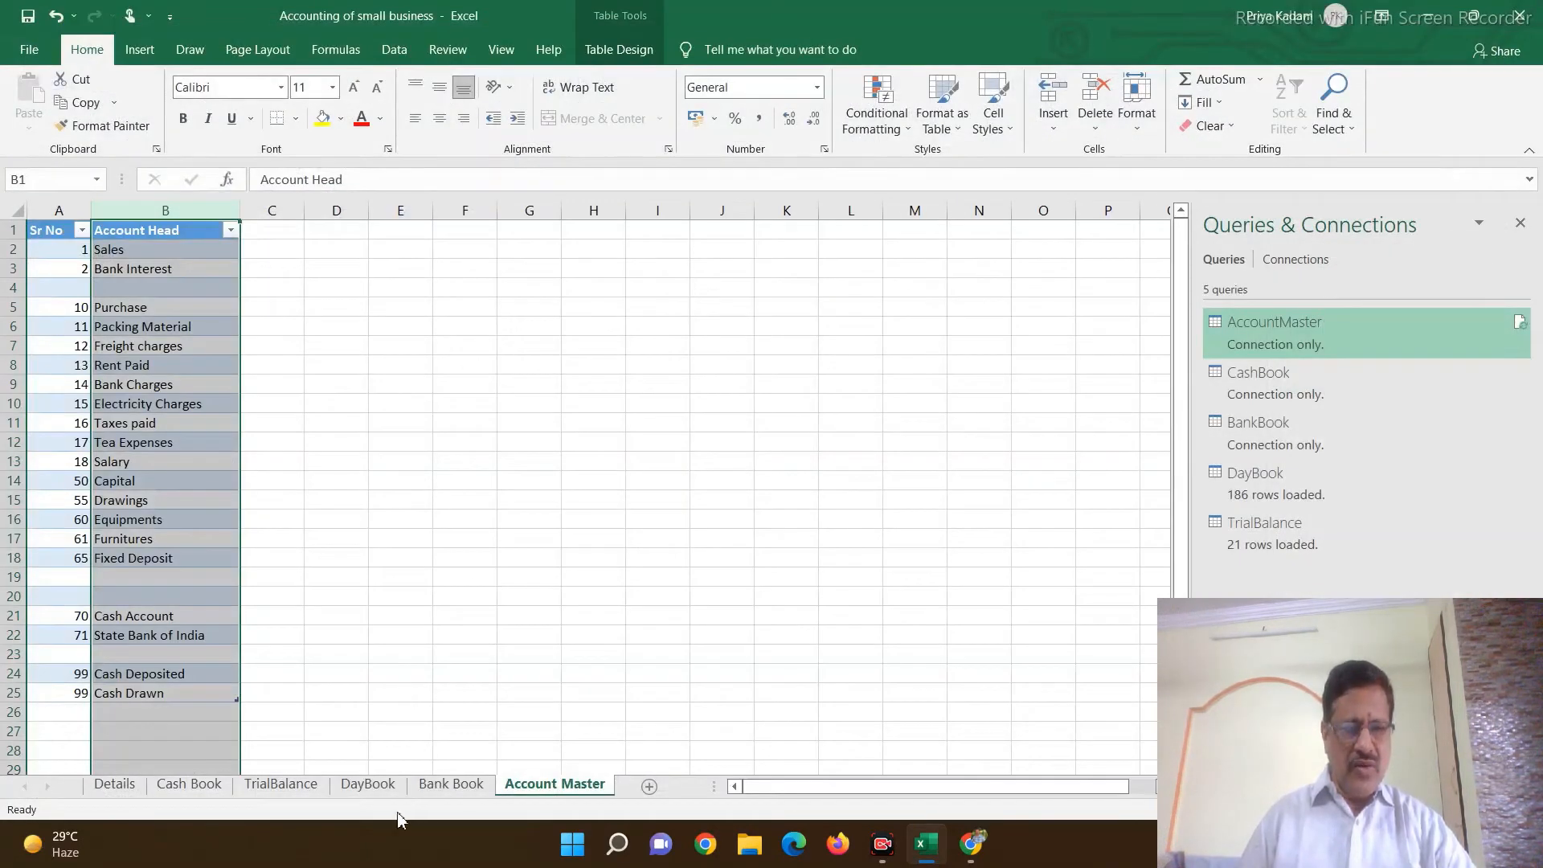
Step: Refresh all queries for the TrialBalance sheet and check the Salary net debit and the balance sheet totals
left_click(281, 784)
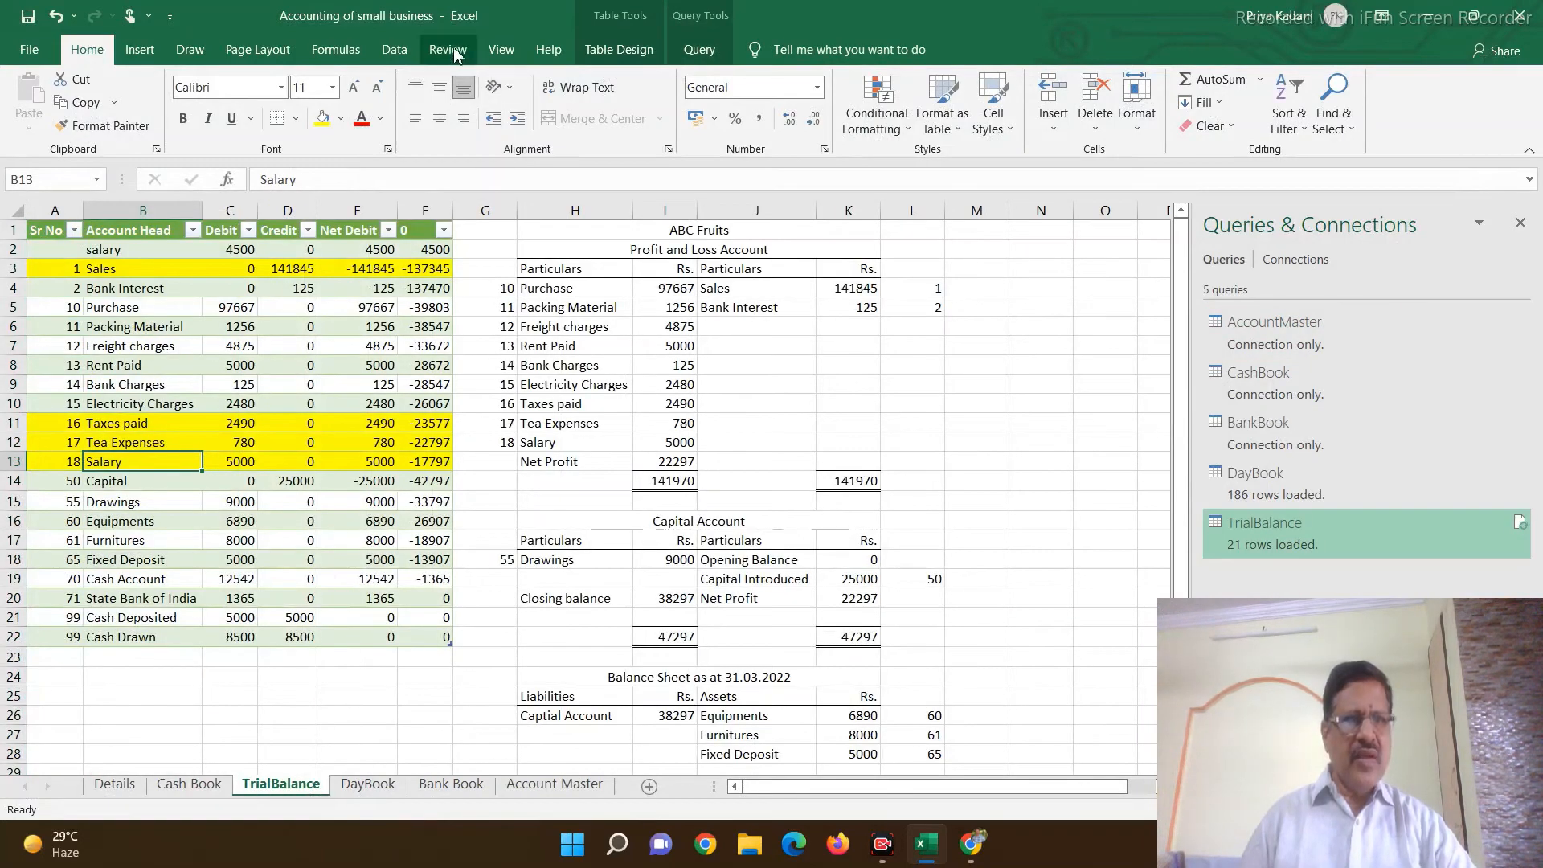
left_click(392, 49)
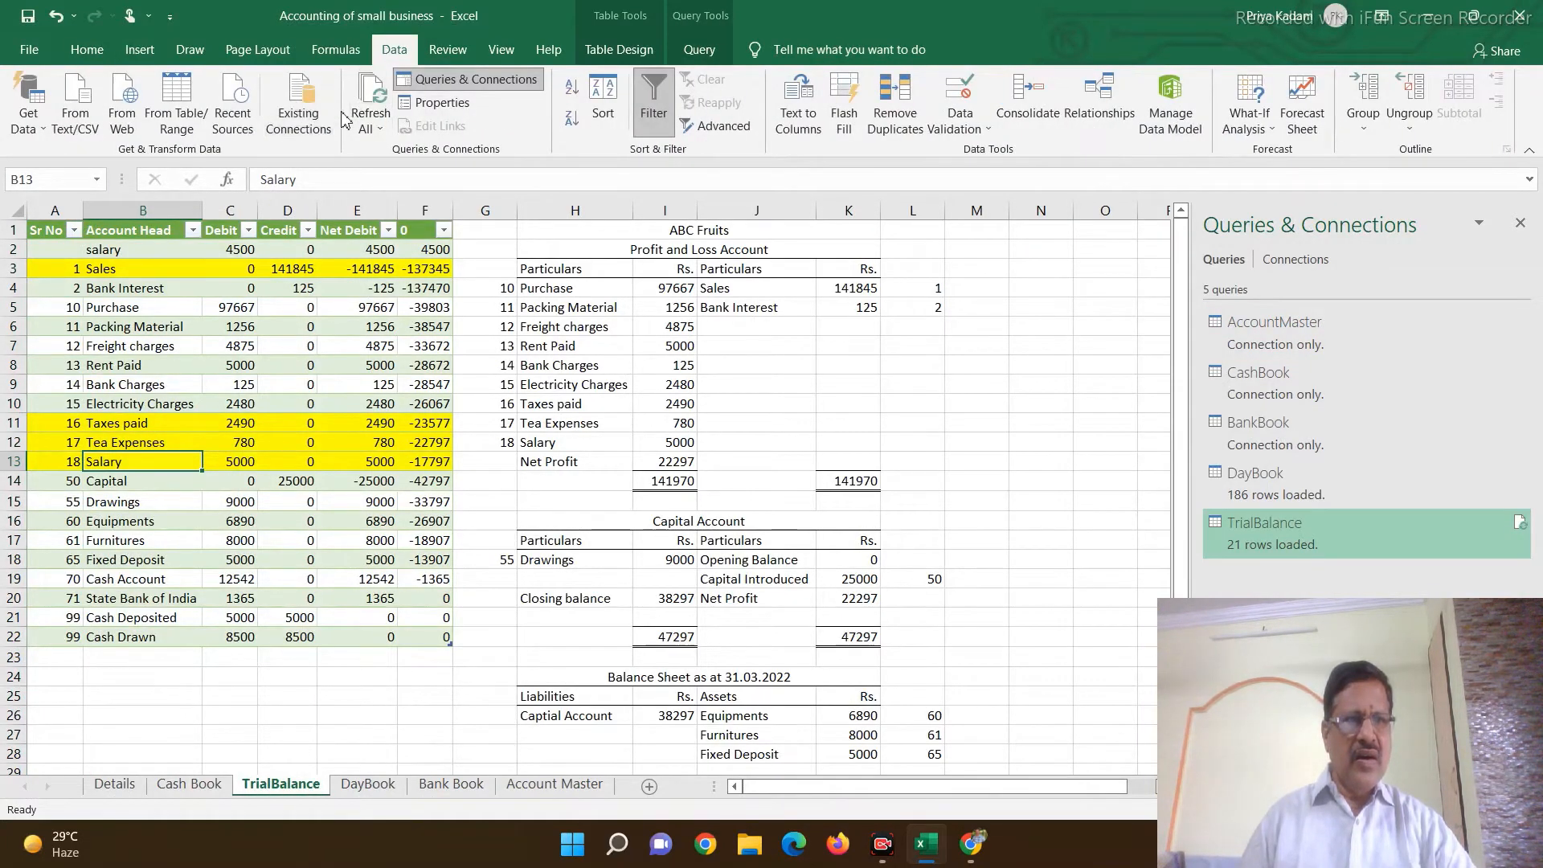
left_click(372, 113)
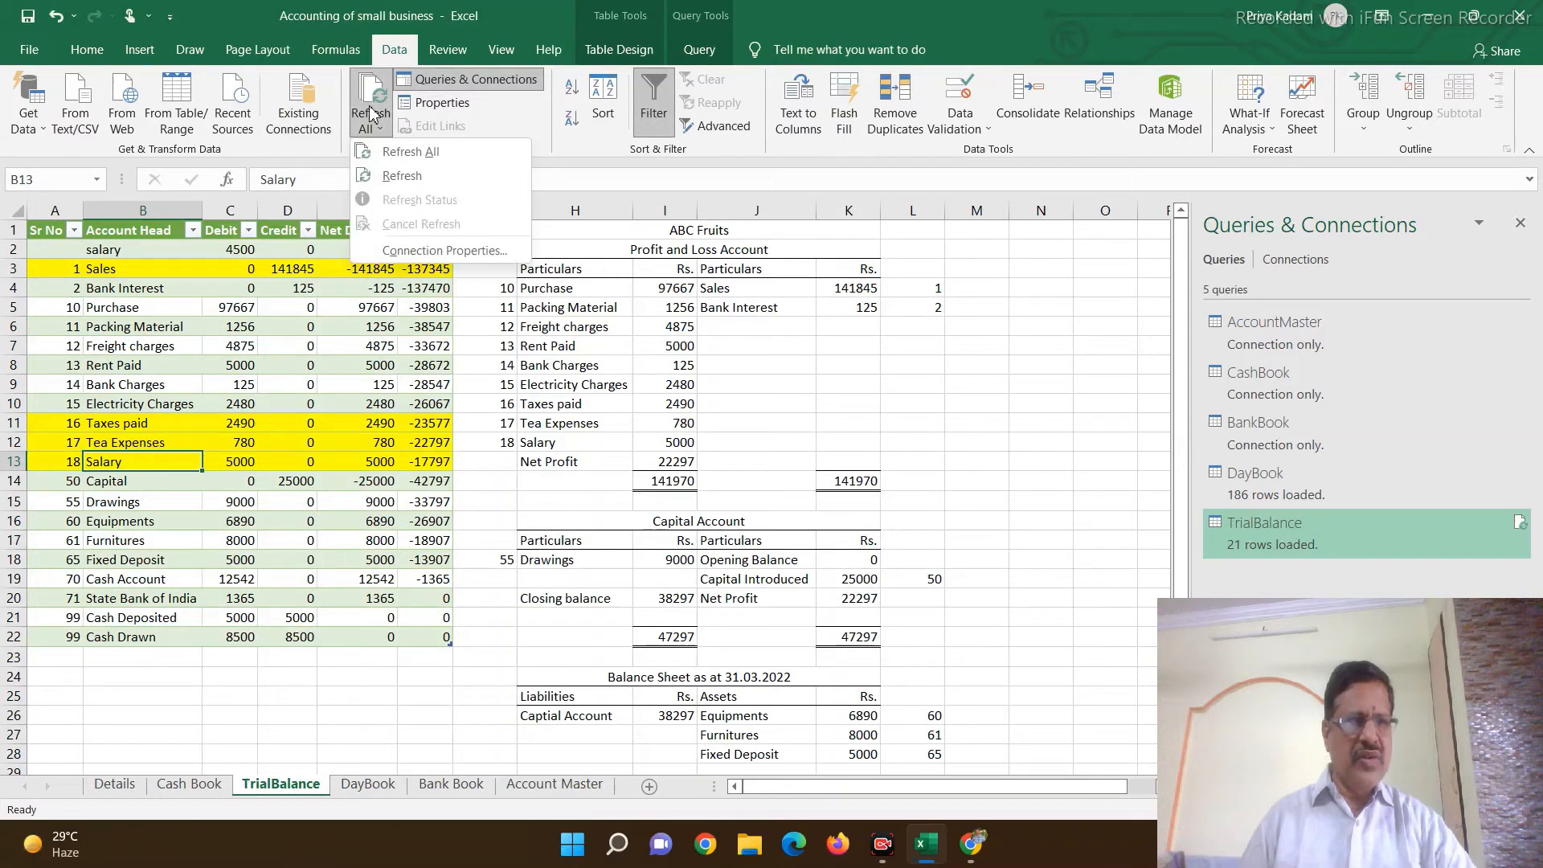
left_click(394, 152)
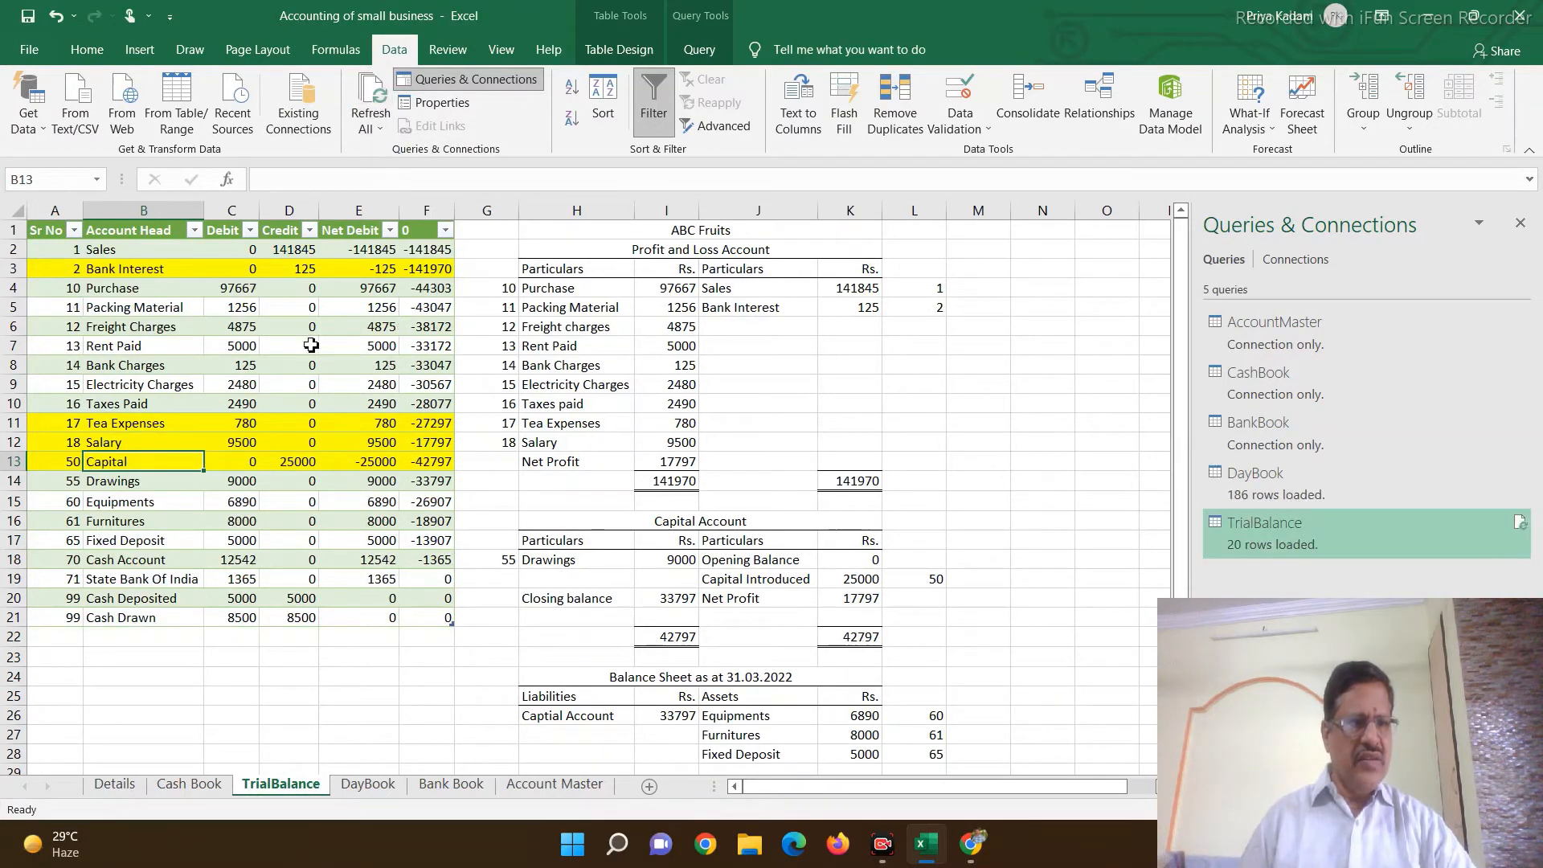
left_click(378, 446)
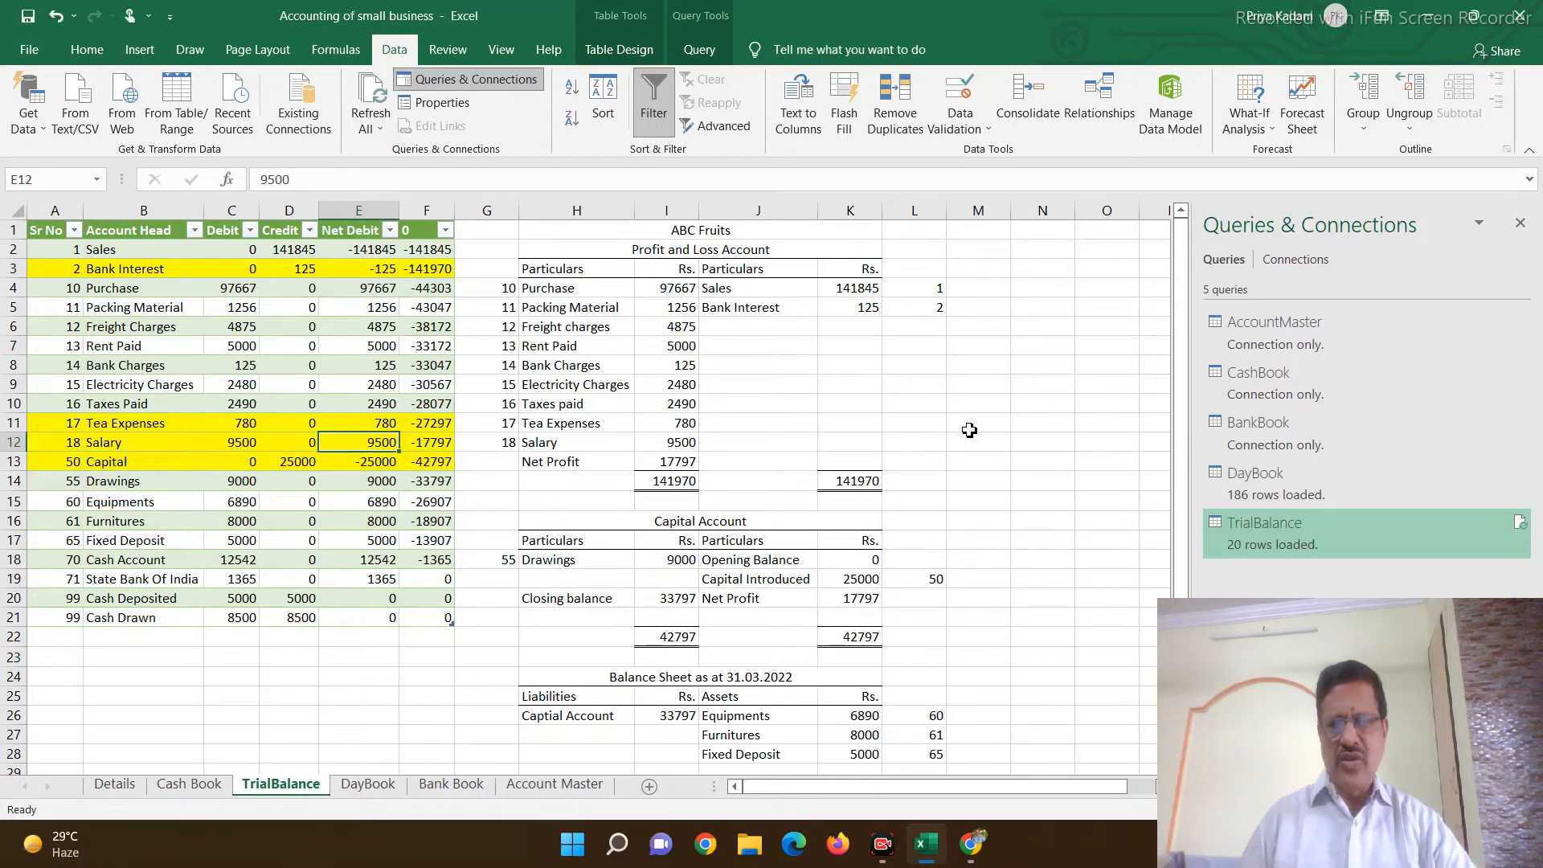
scroll(969, 431, "down", 5)
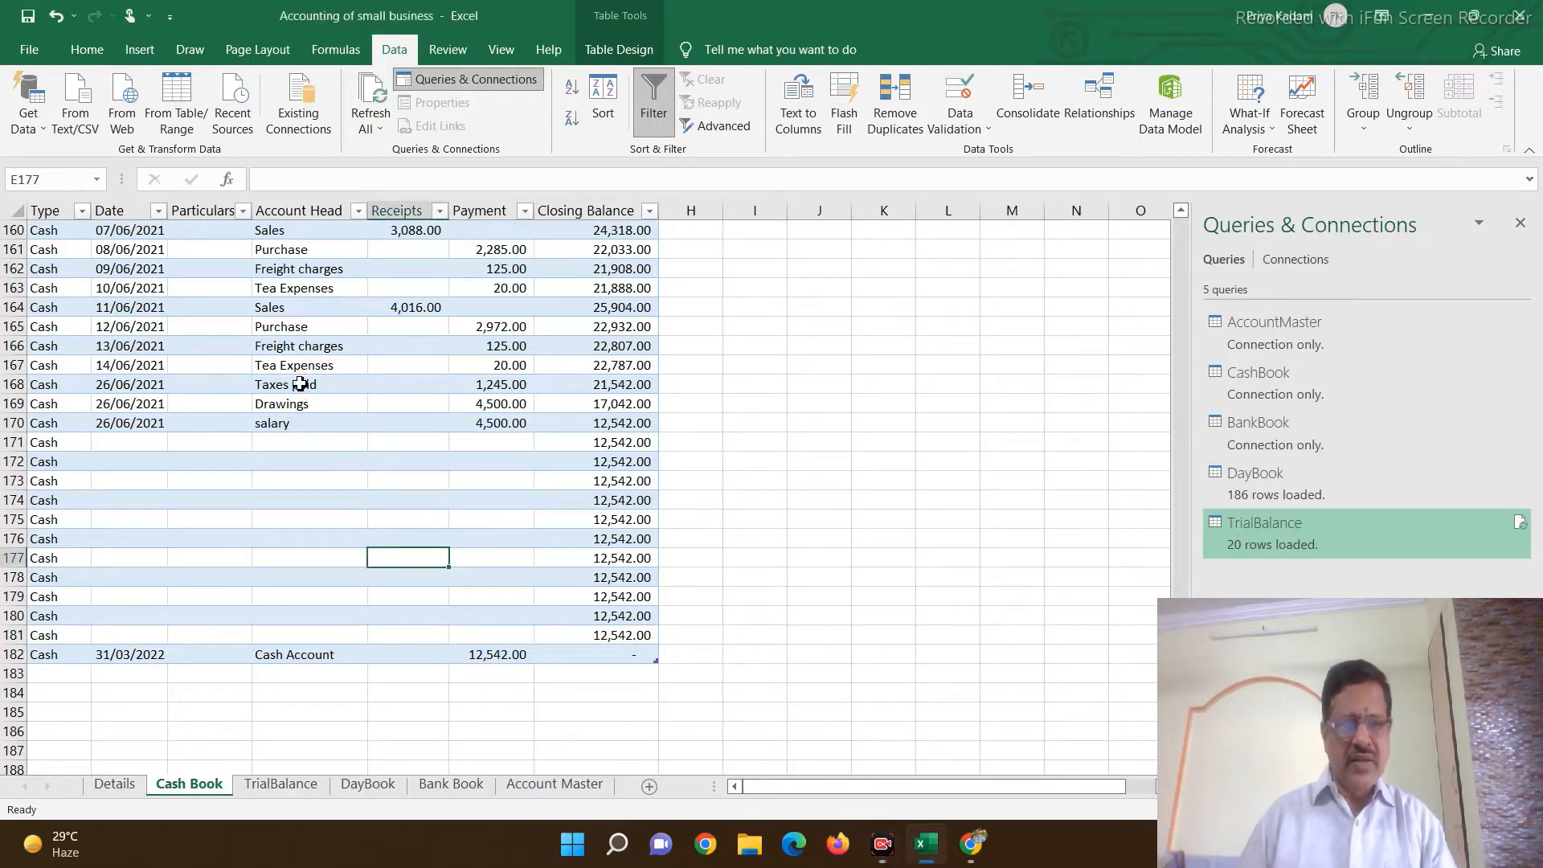
Step: Clear the account head of the 12/06/2021 Purchase entry in row 165 of the Cash Book
key("Up")
key("Up")
key("Up")
key("Up")
key("Up")
key("Up")
key("Up")
key("Up")
key("Up")
key("Up")
key("Up")
key("Up")
key("Left")
key("Left")
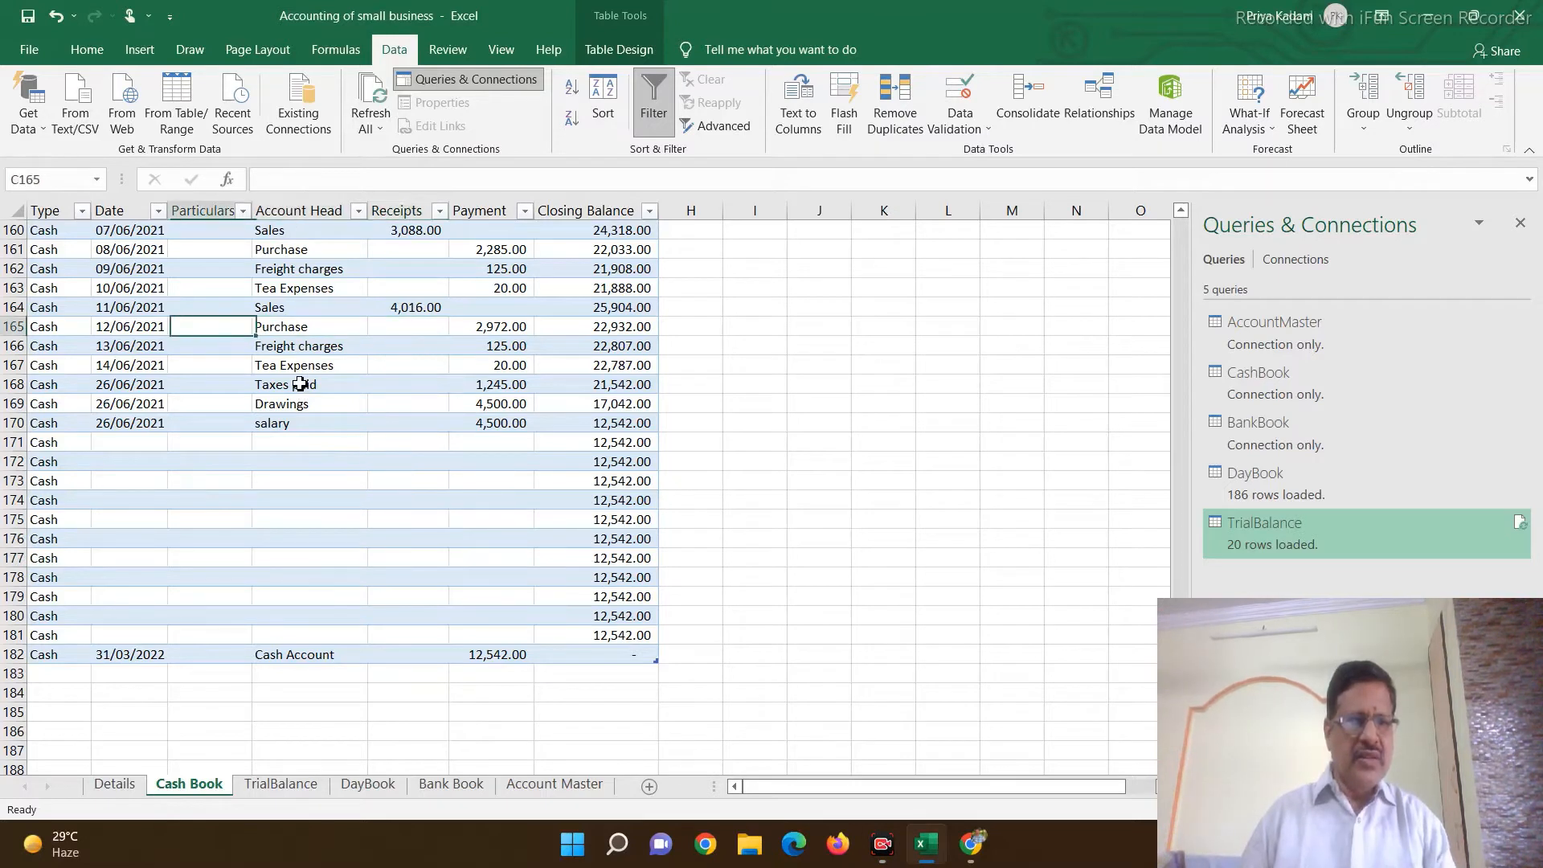
key("Right")
key("BackSpace")
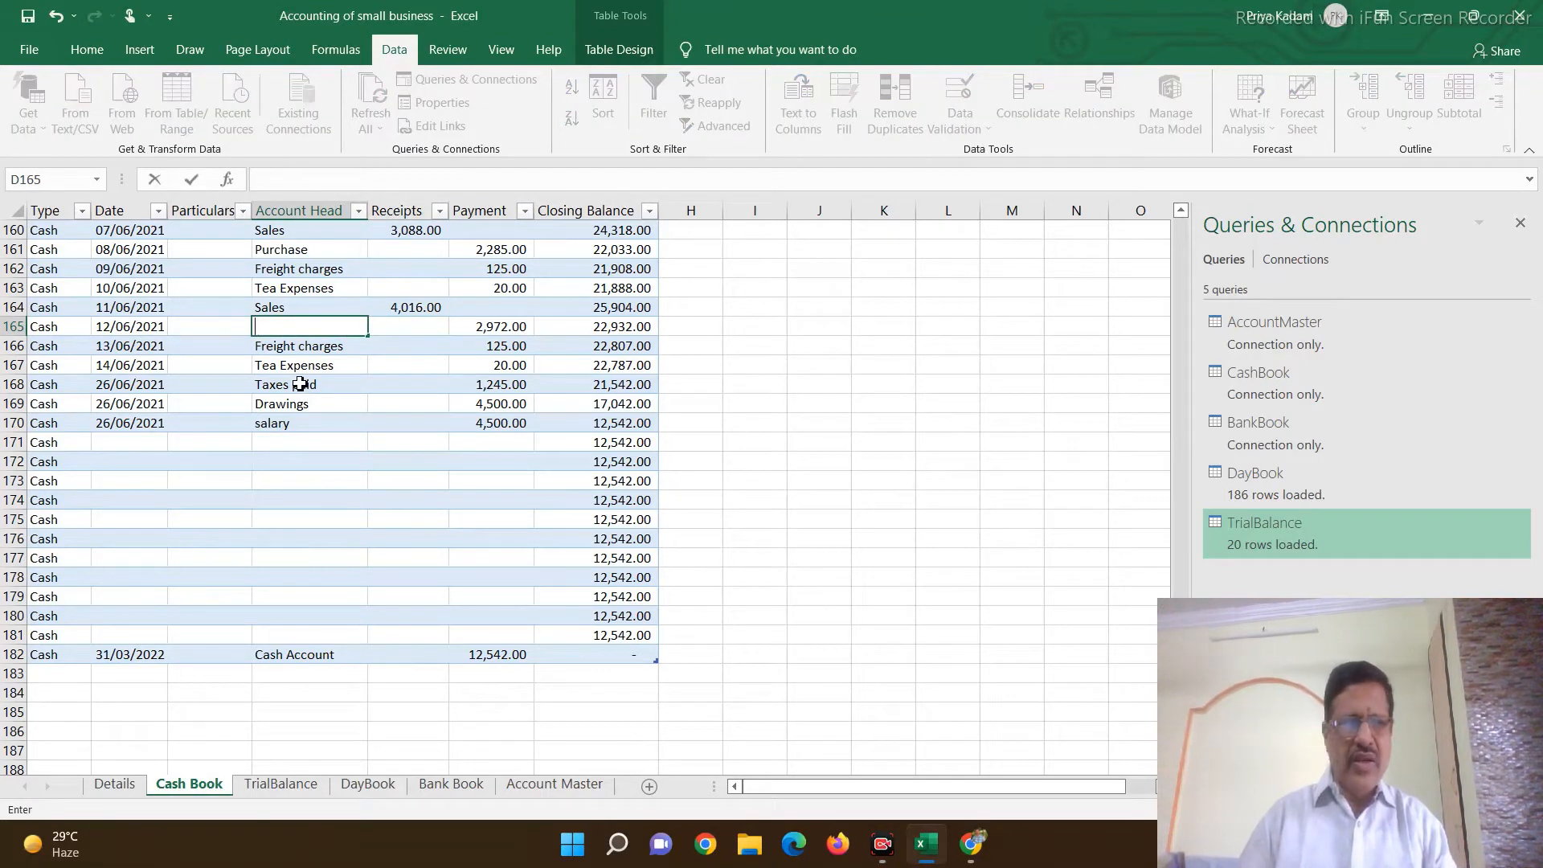
key("Return")
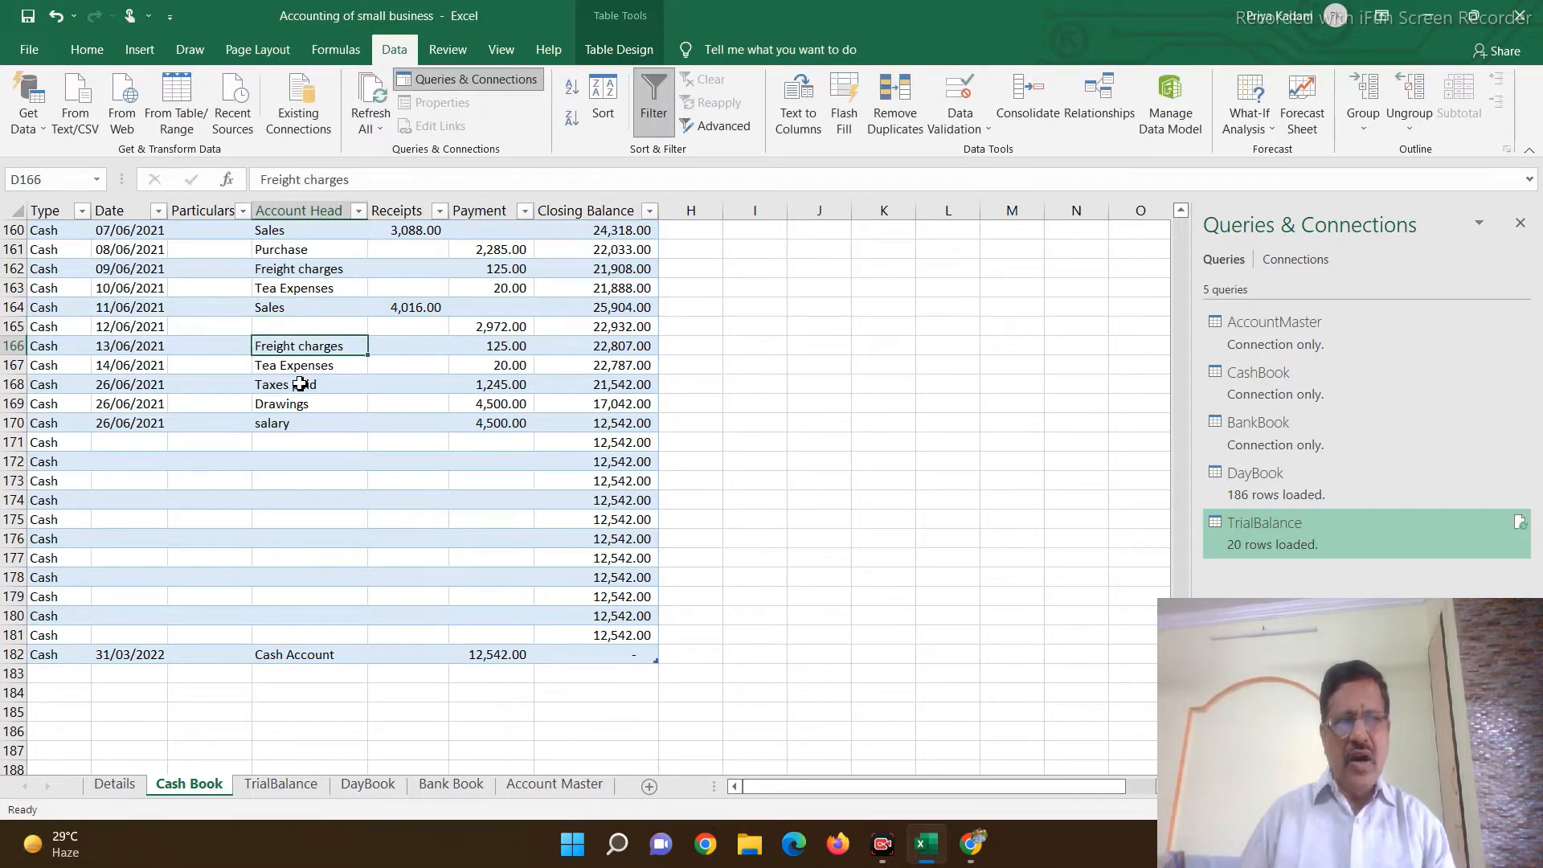
key("Up")
key("Up")
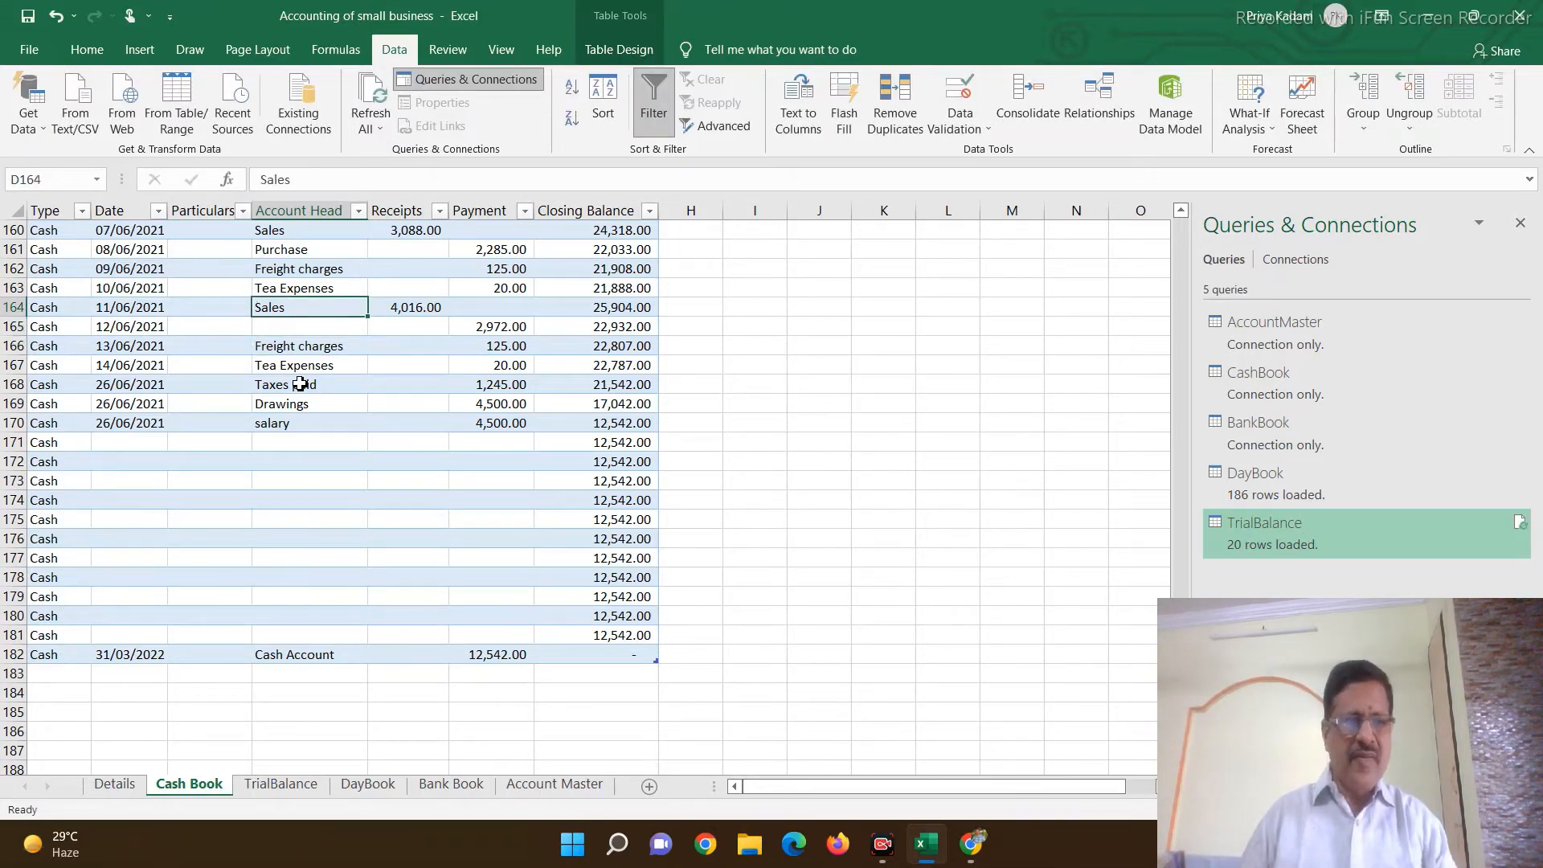
key("Down")
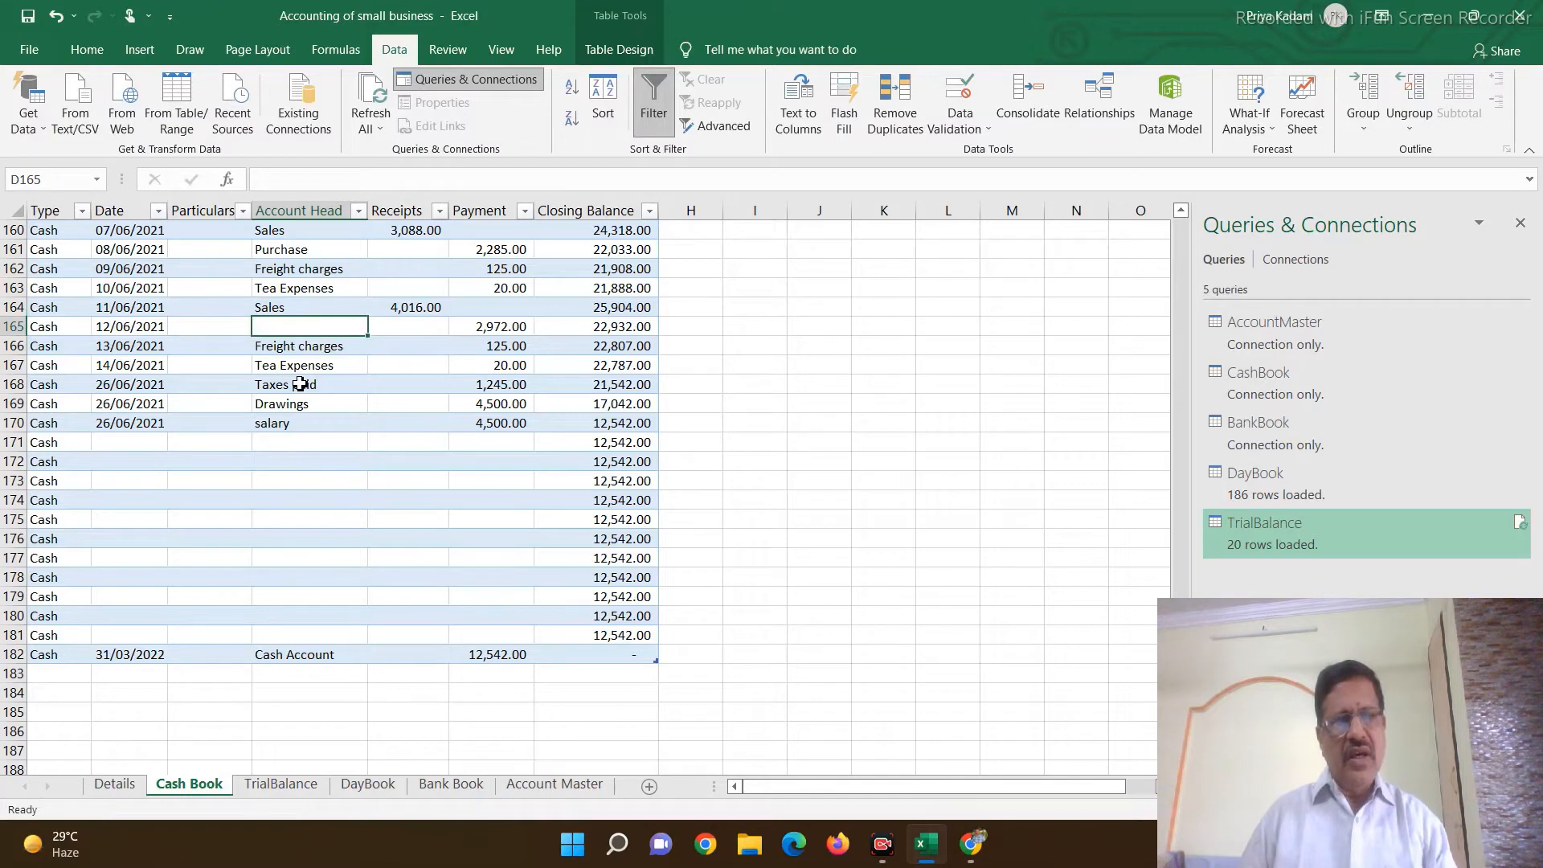
key("Right")
key("Right")
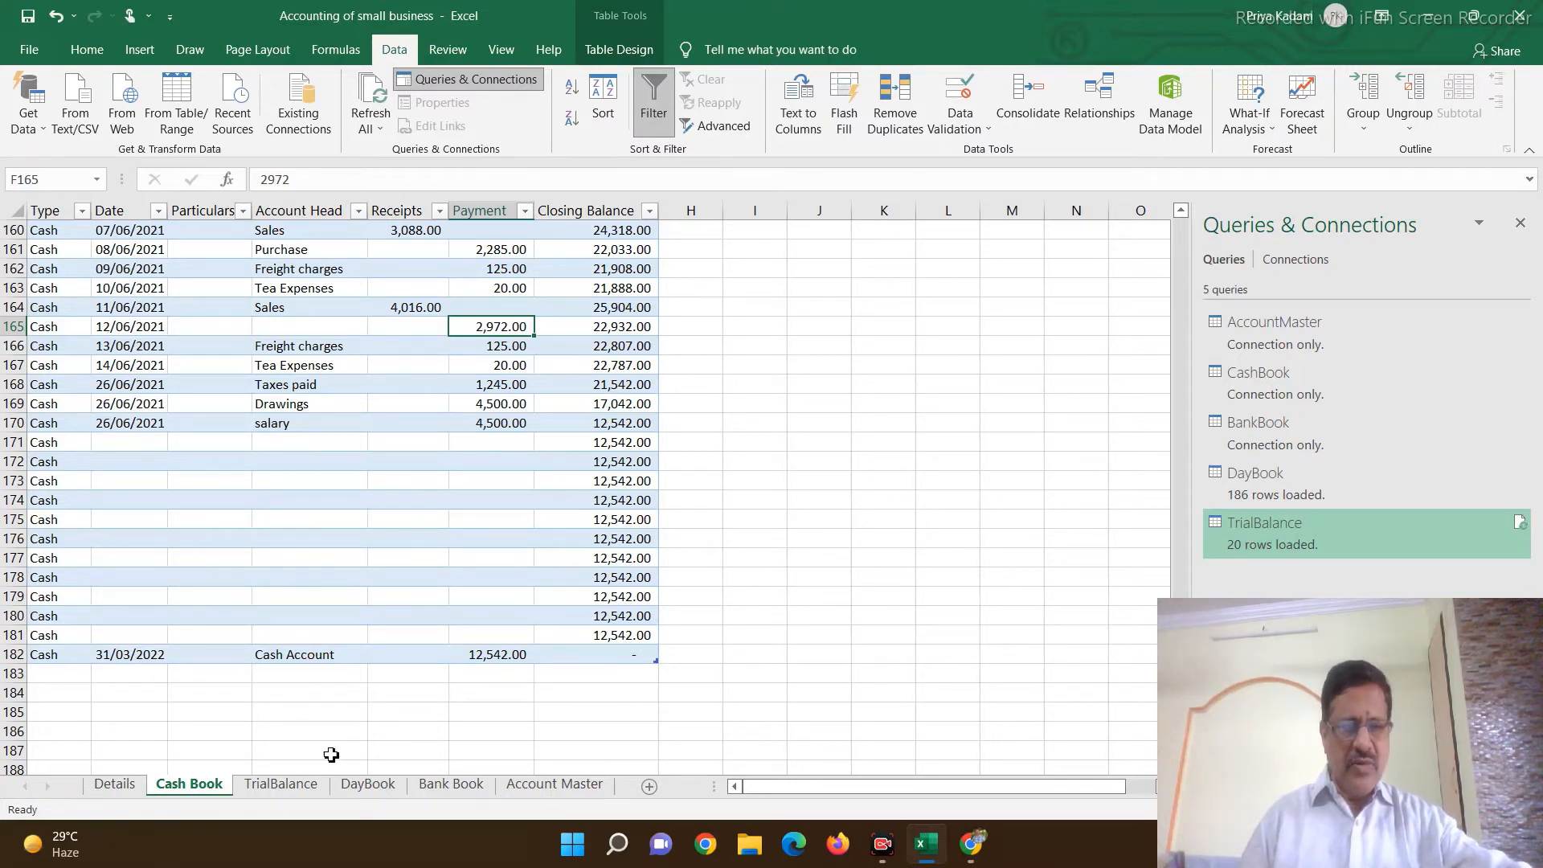
Step: Refresh all queries to update the TrialBalance sheet, and check the running balance in its last row, Cash Drawn
left_click(285, 795)
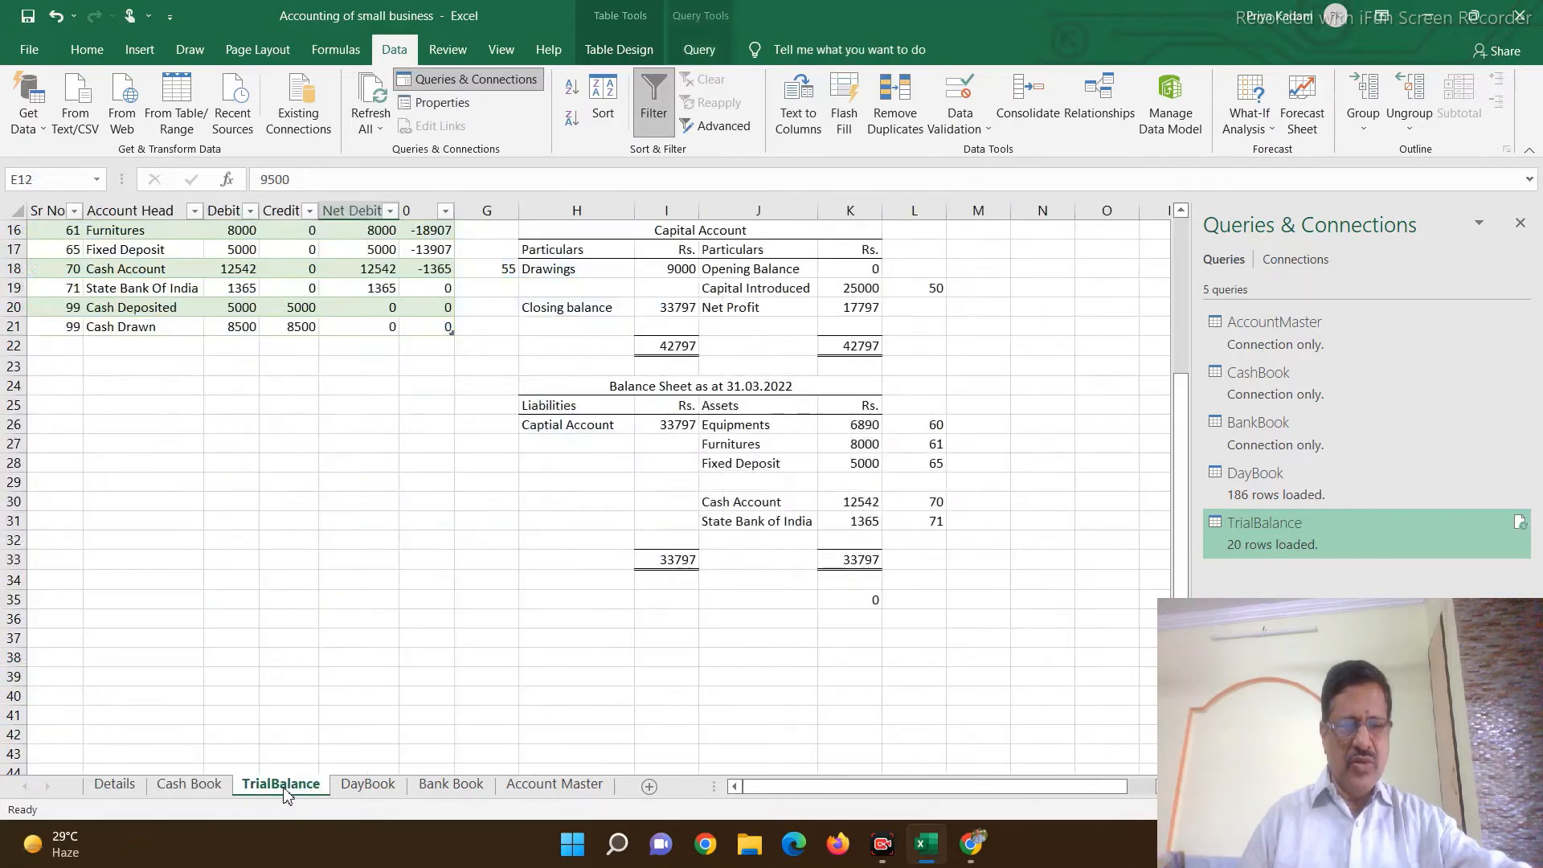
scroll(365, 475, "up", 5)
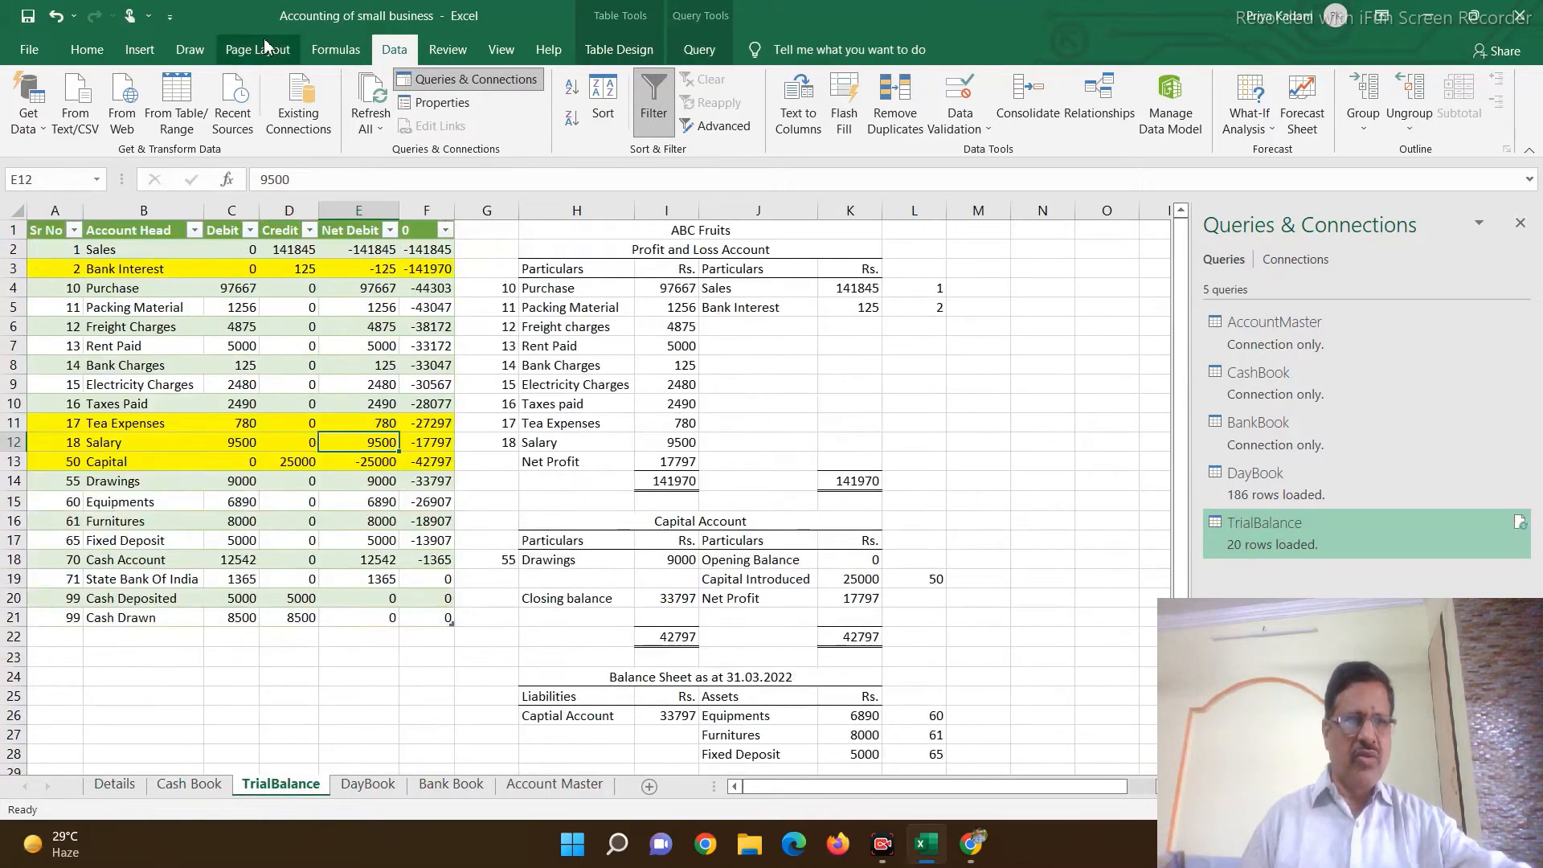
left_click(378, 129)
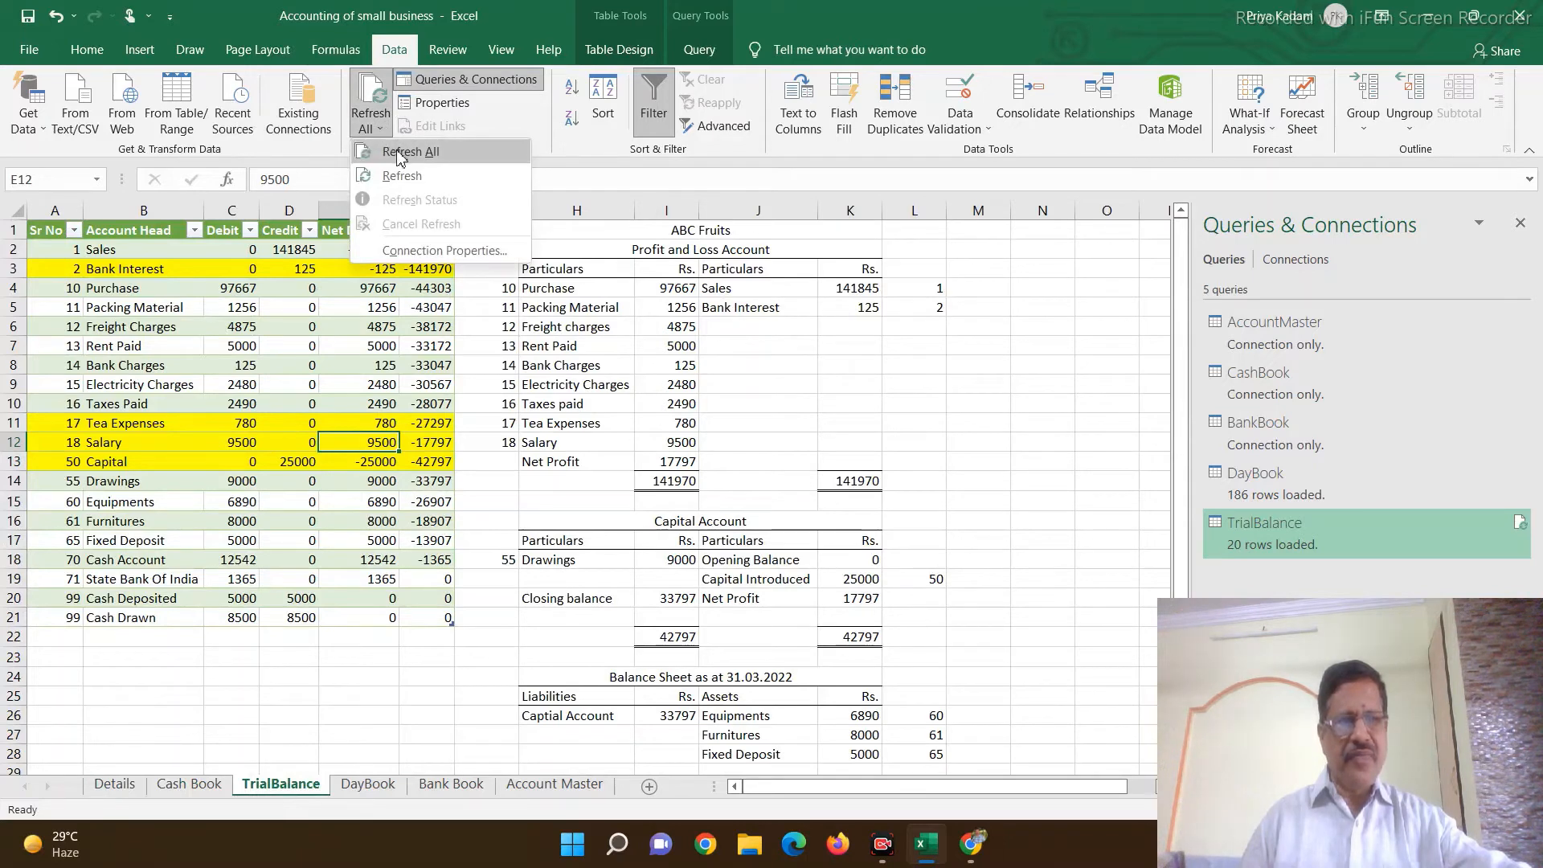
left_click(410, 152)
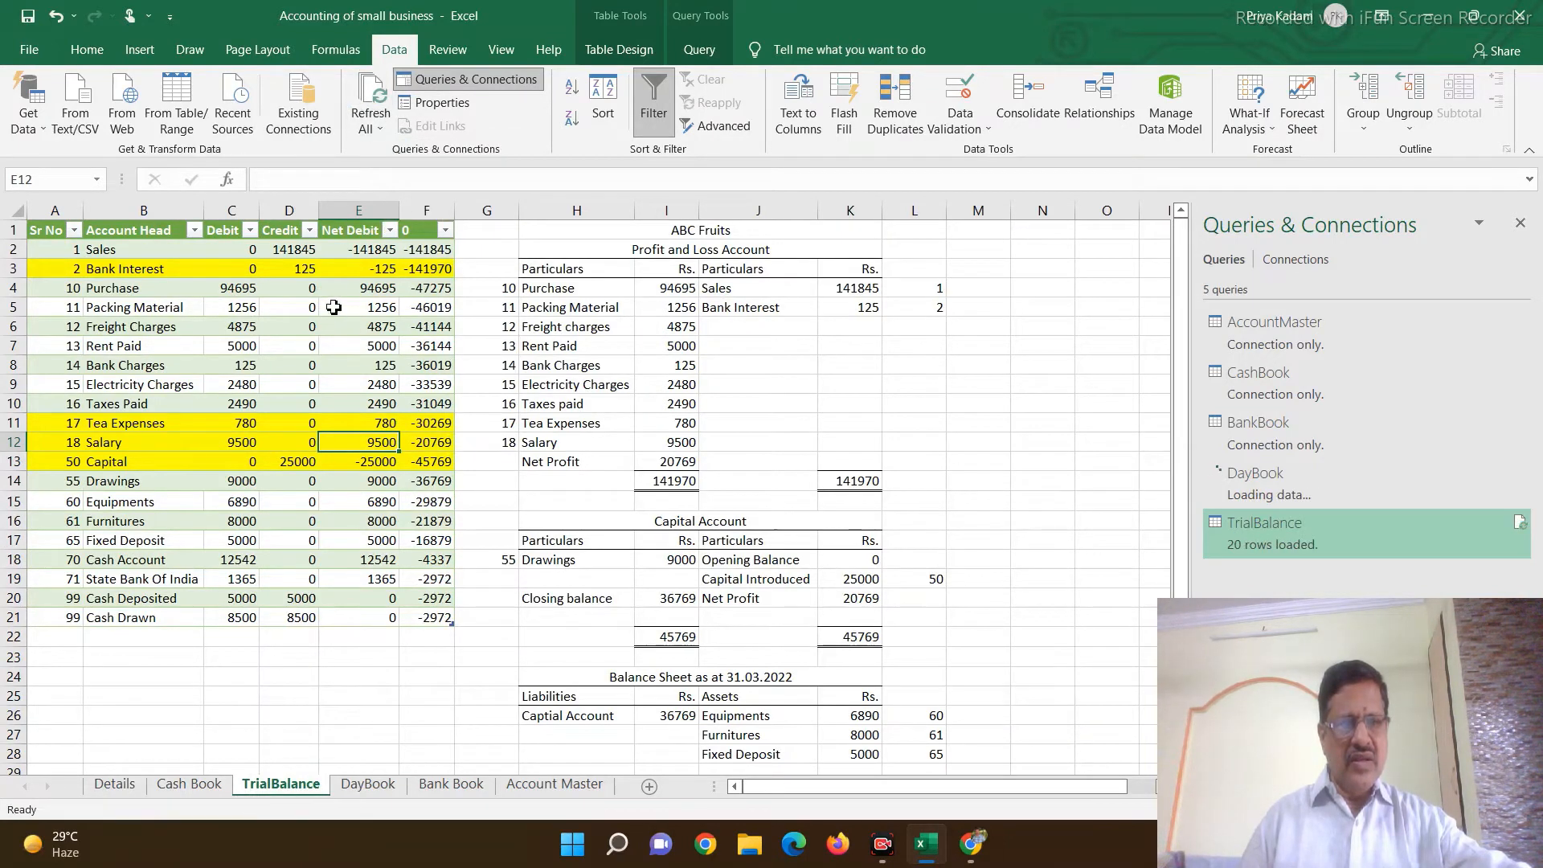
left_click(427, 619)
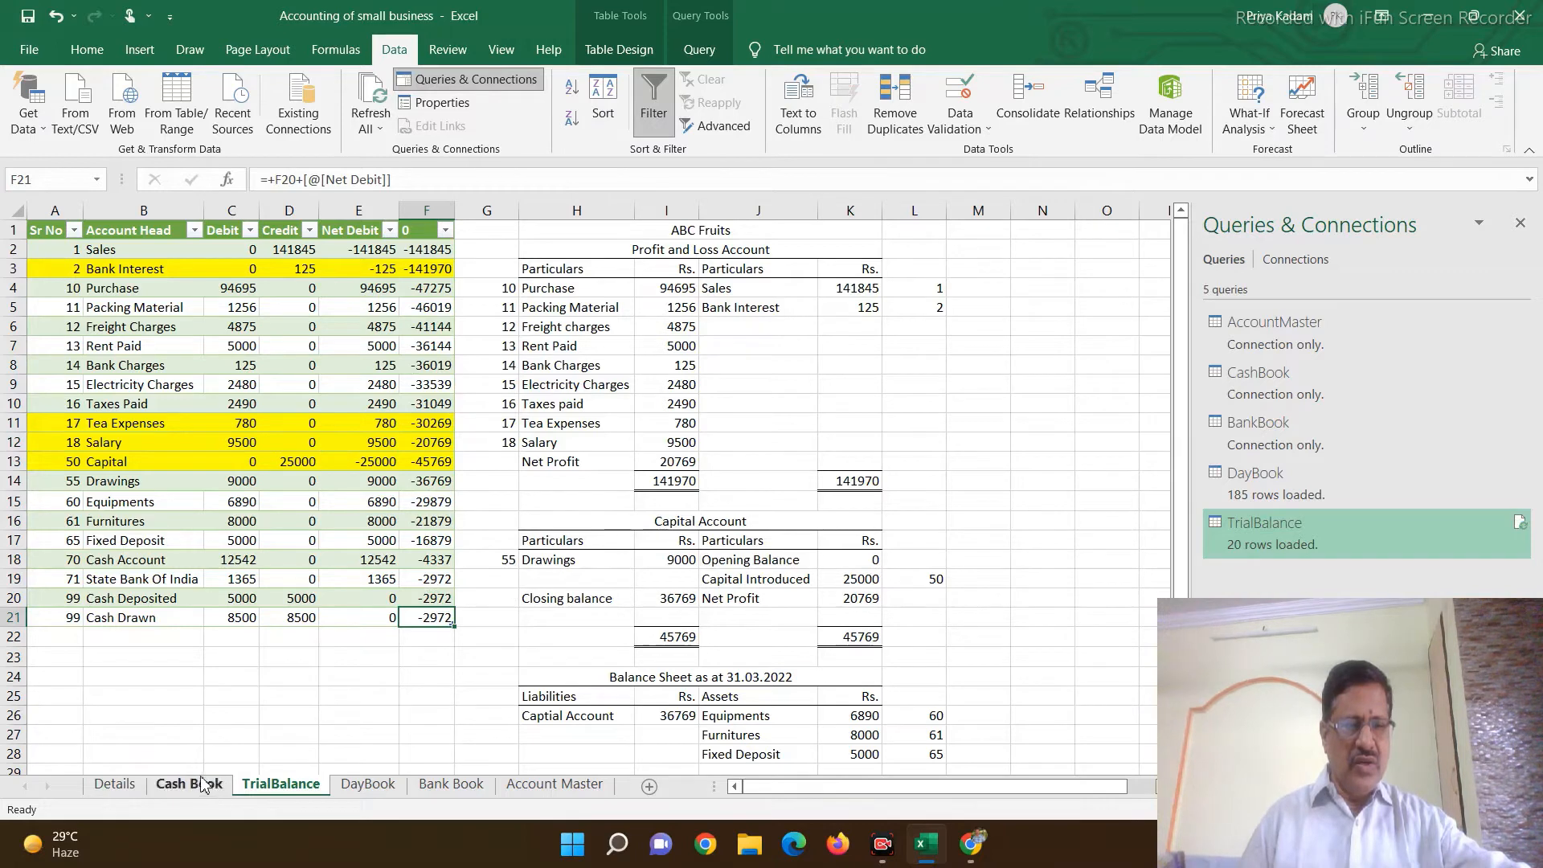
Step: Filter the Cash Book's Account Head column to show only blank entries
left_click(115, 784)
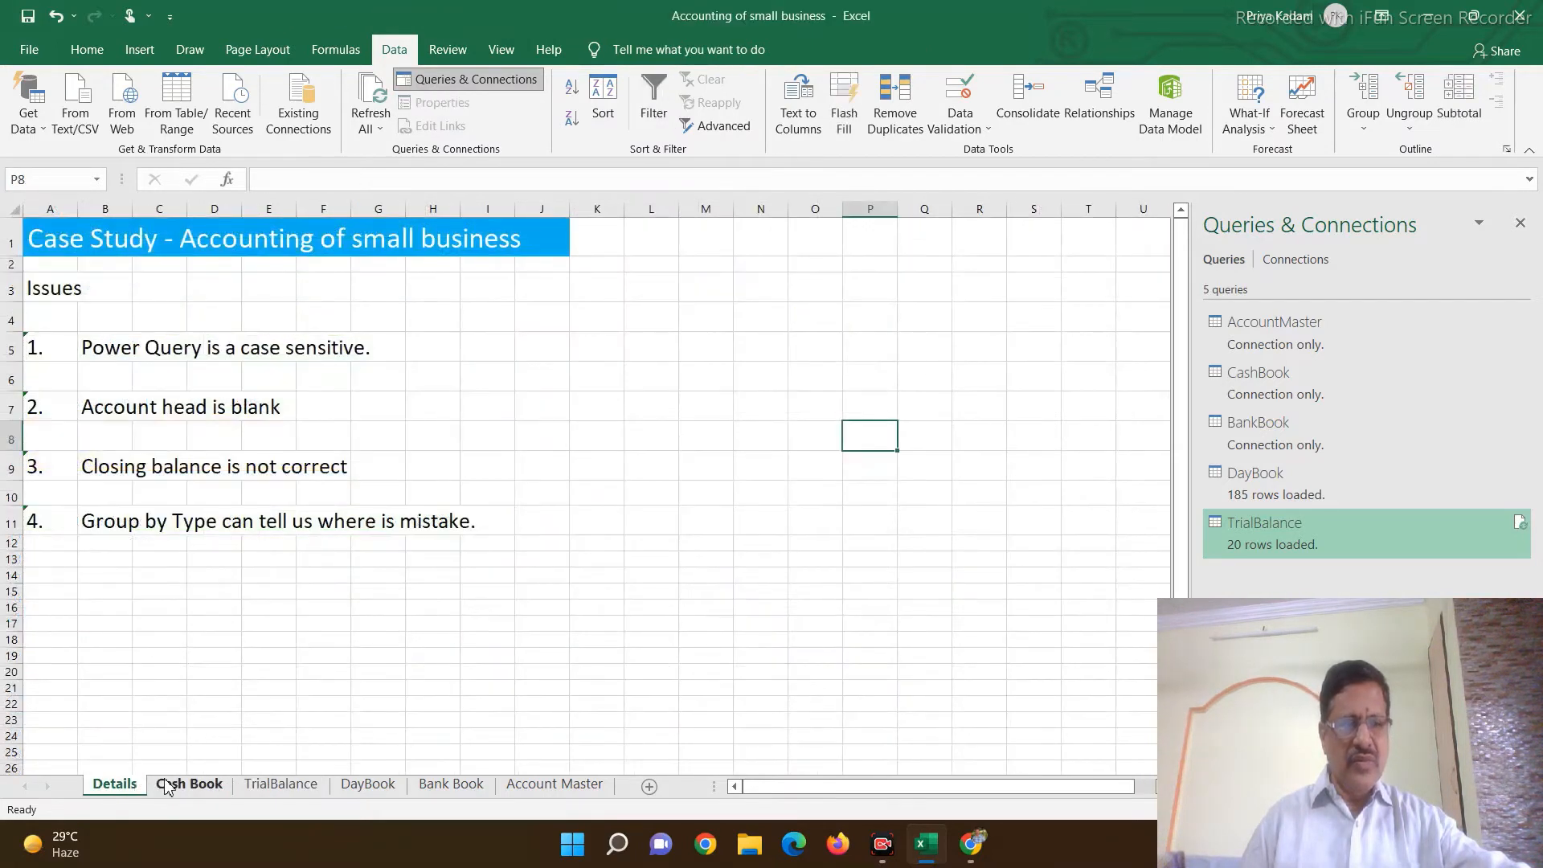
left_click(167, 785)
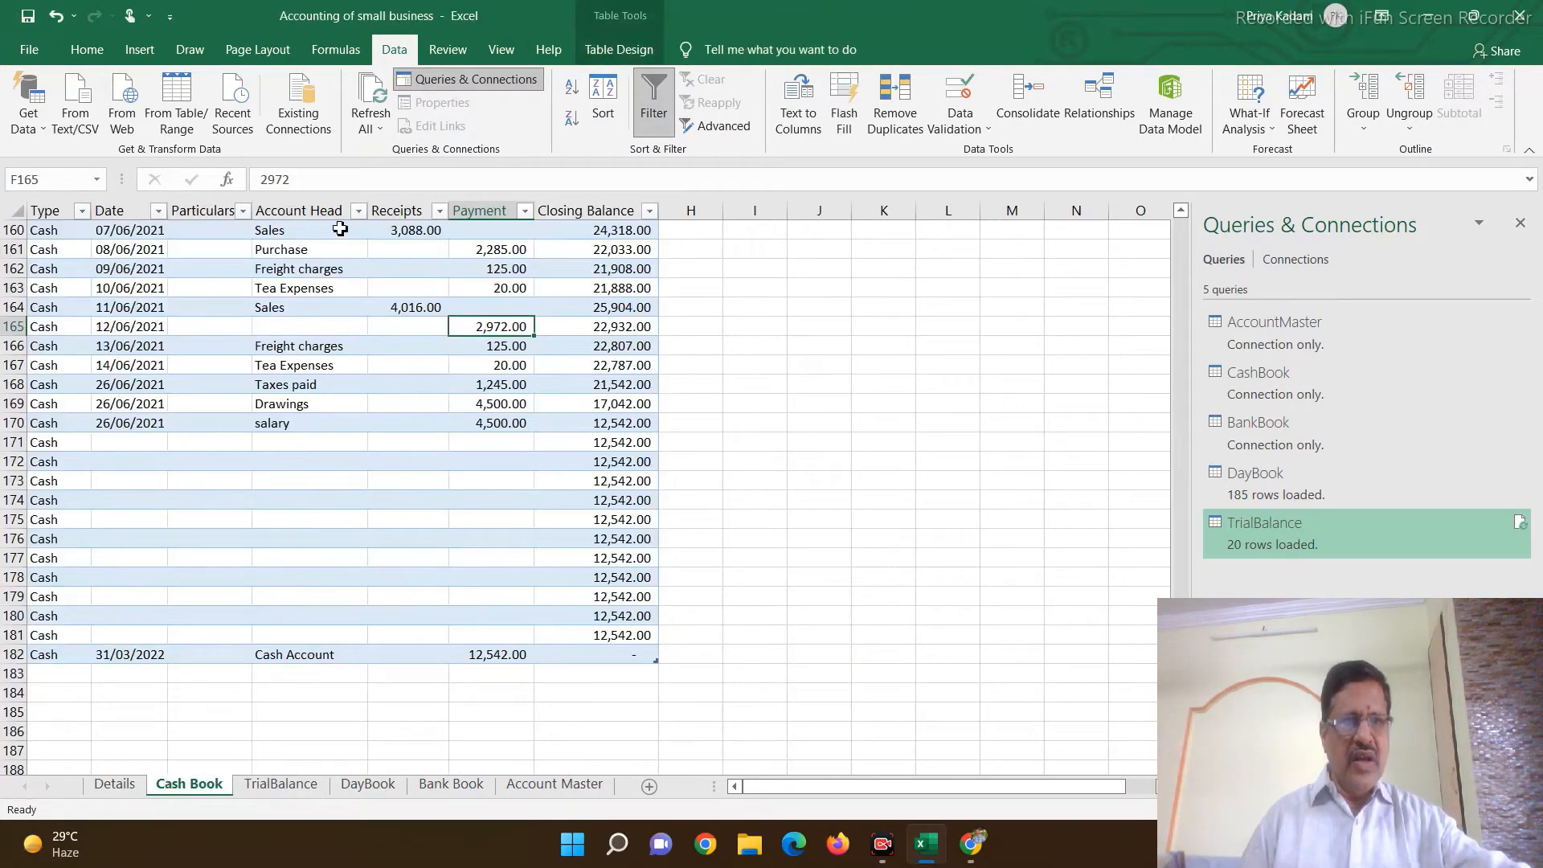
left_click(356, 212)
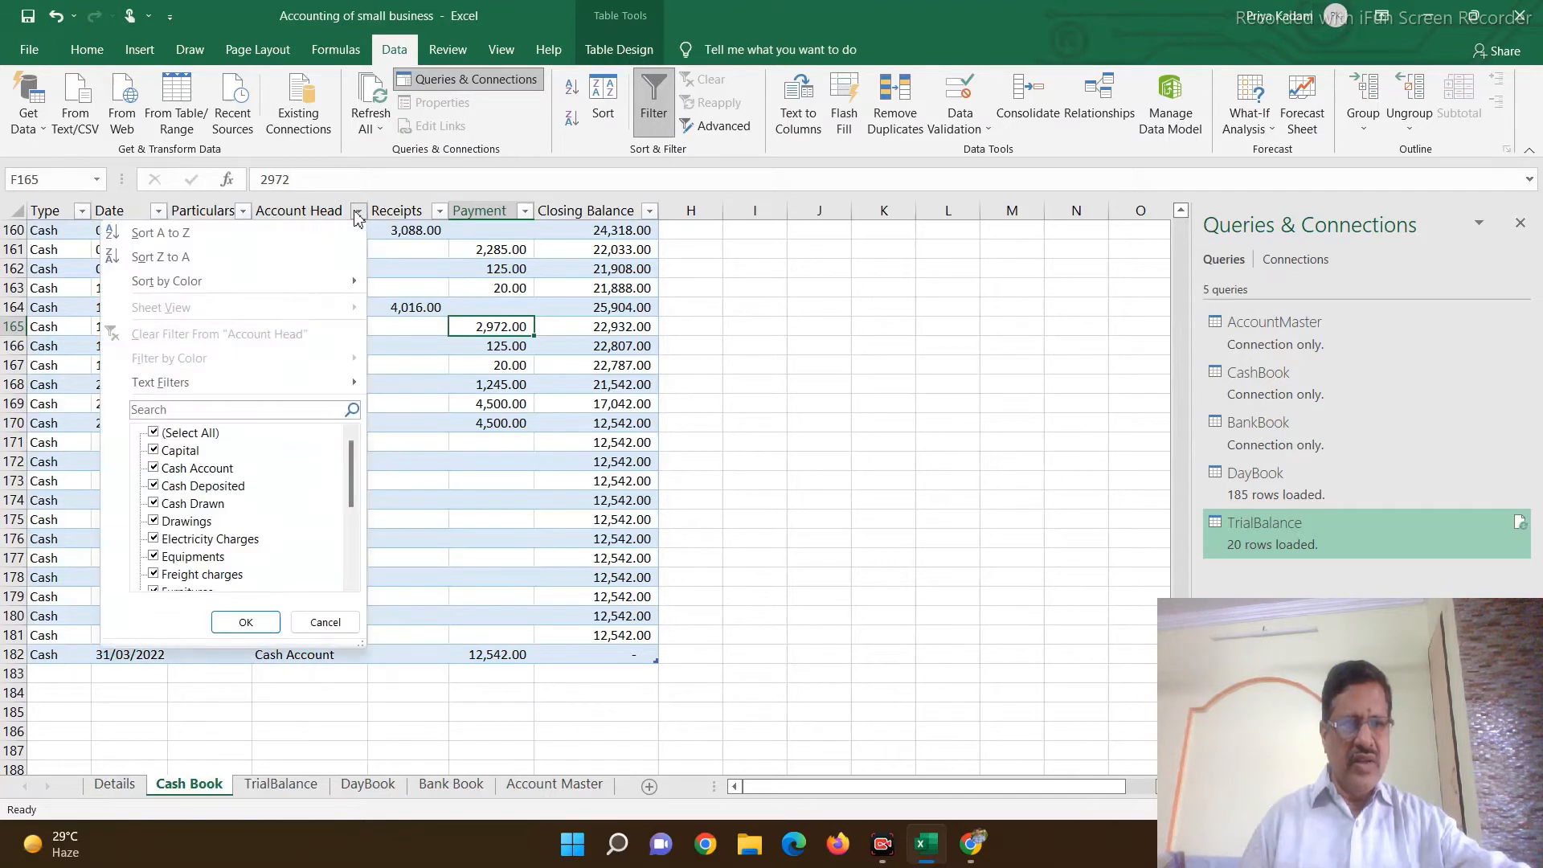
left_click(190, 434)
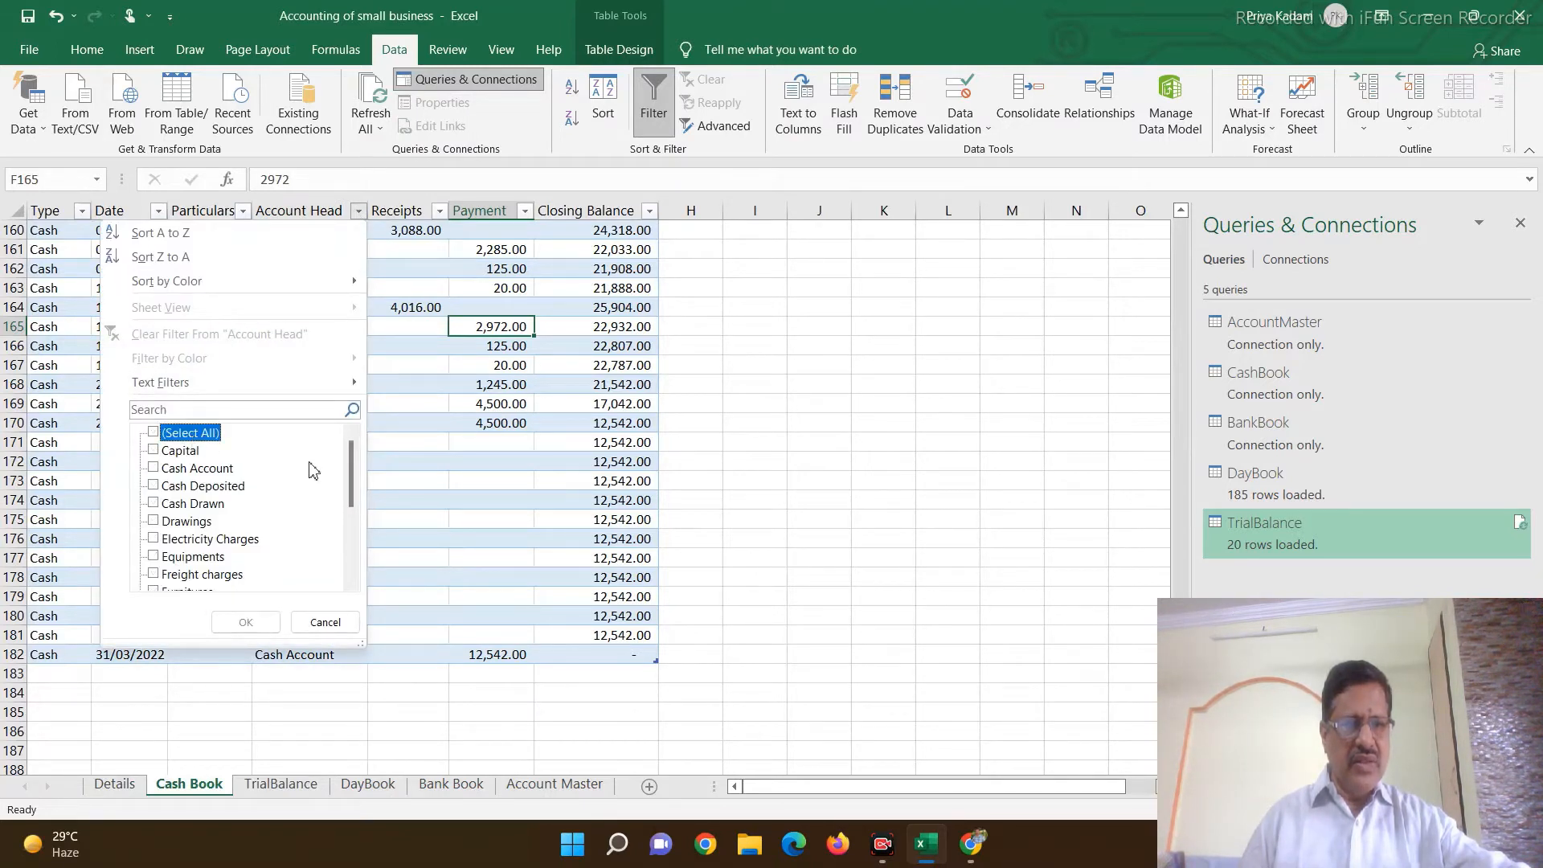
left_click_drag(351, 465, 351, 563)
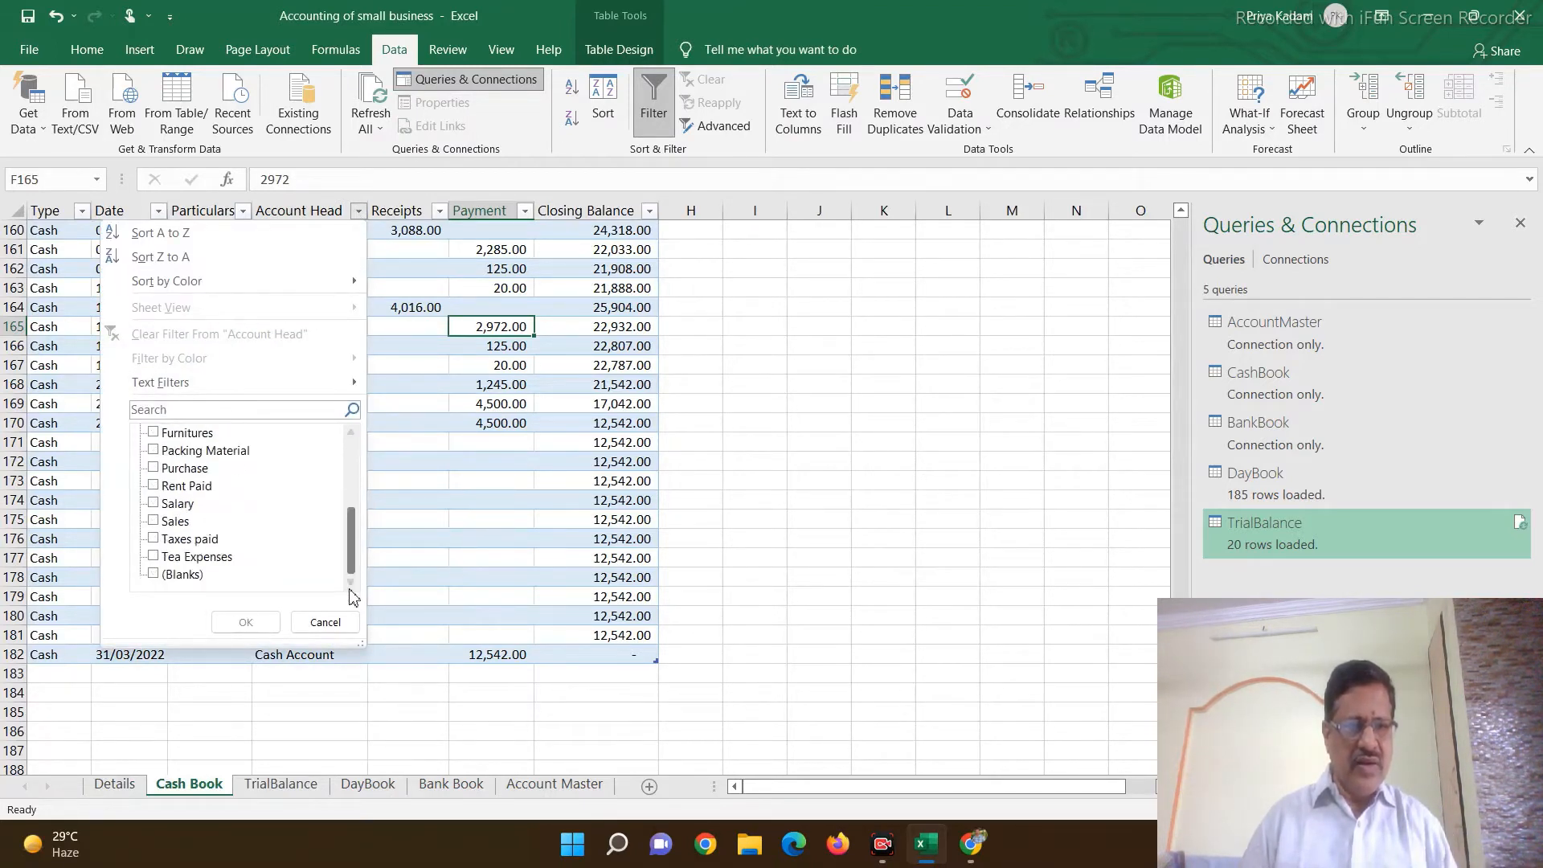
left_click(182, 556)
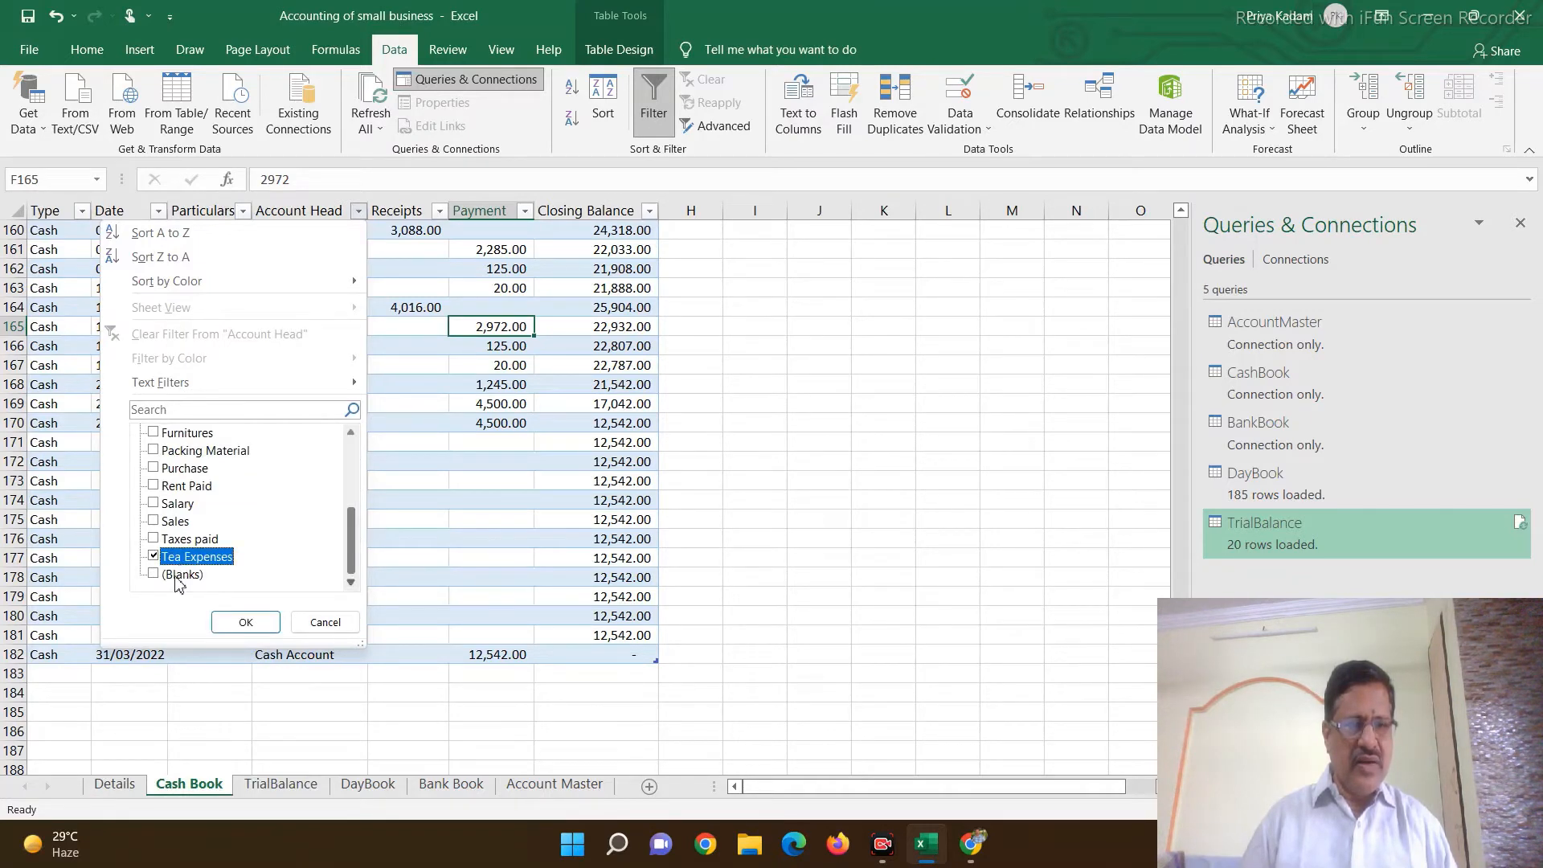
left_click(177, 558)
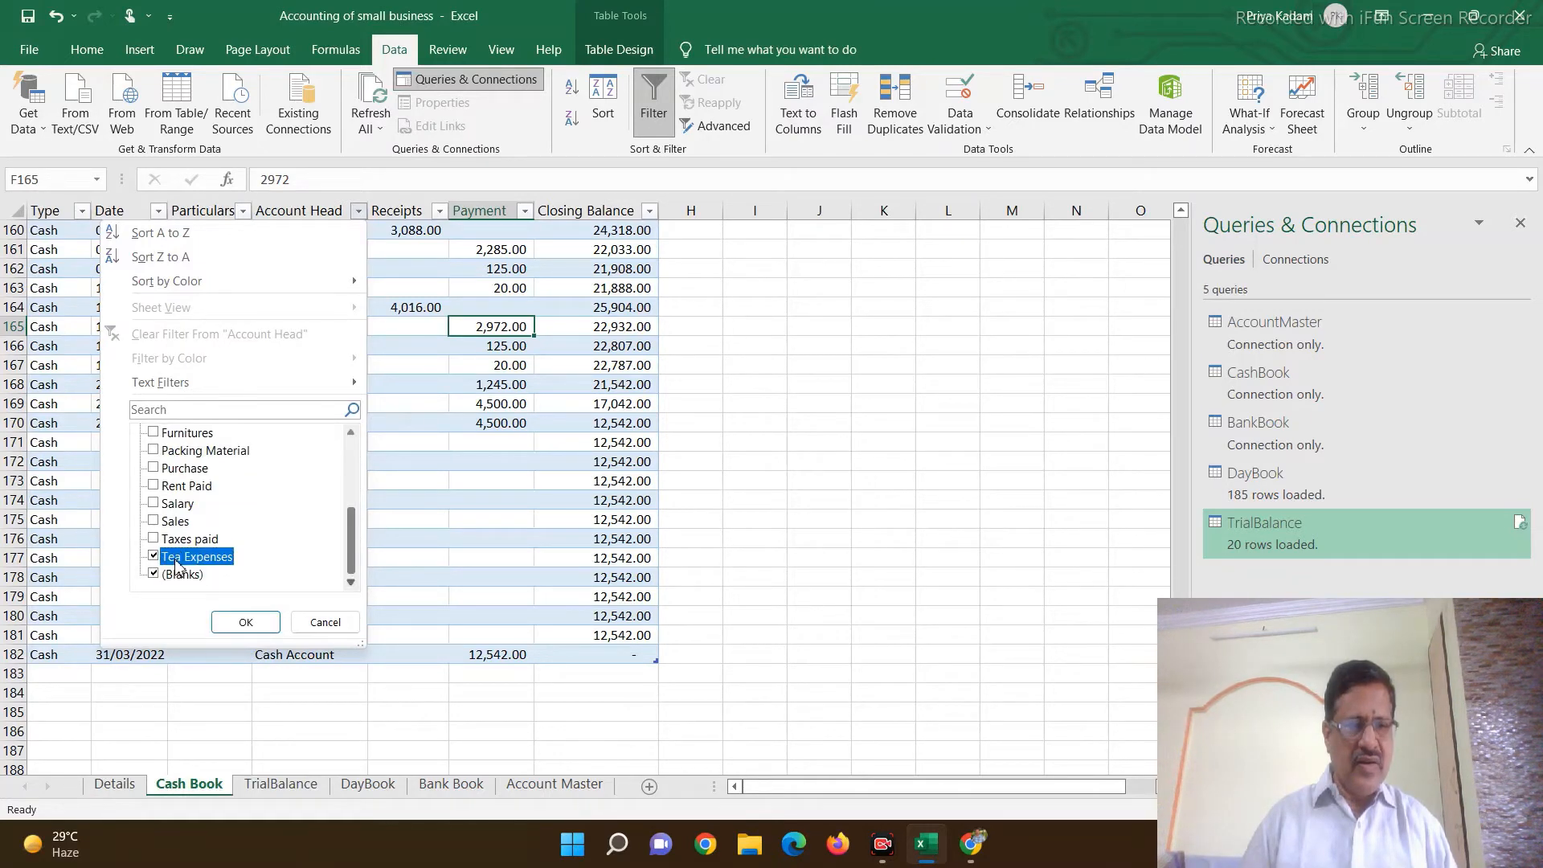
left_click(246, 623)
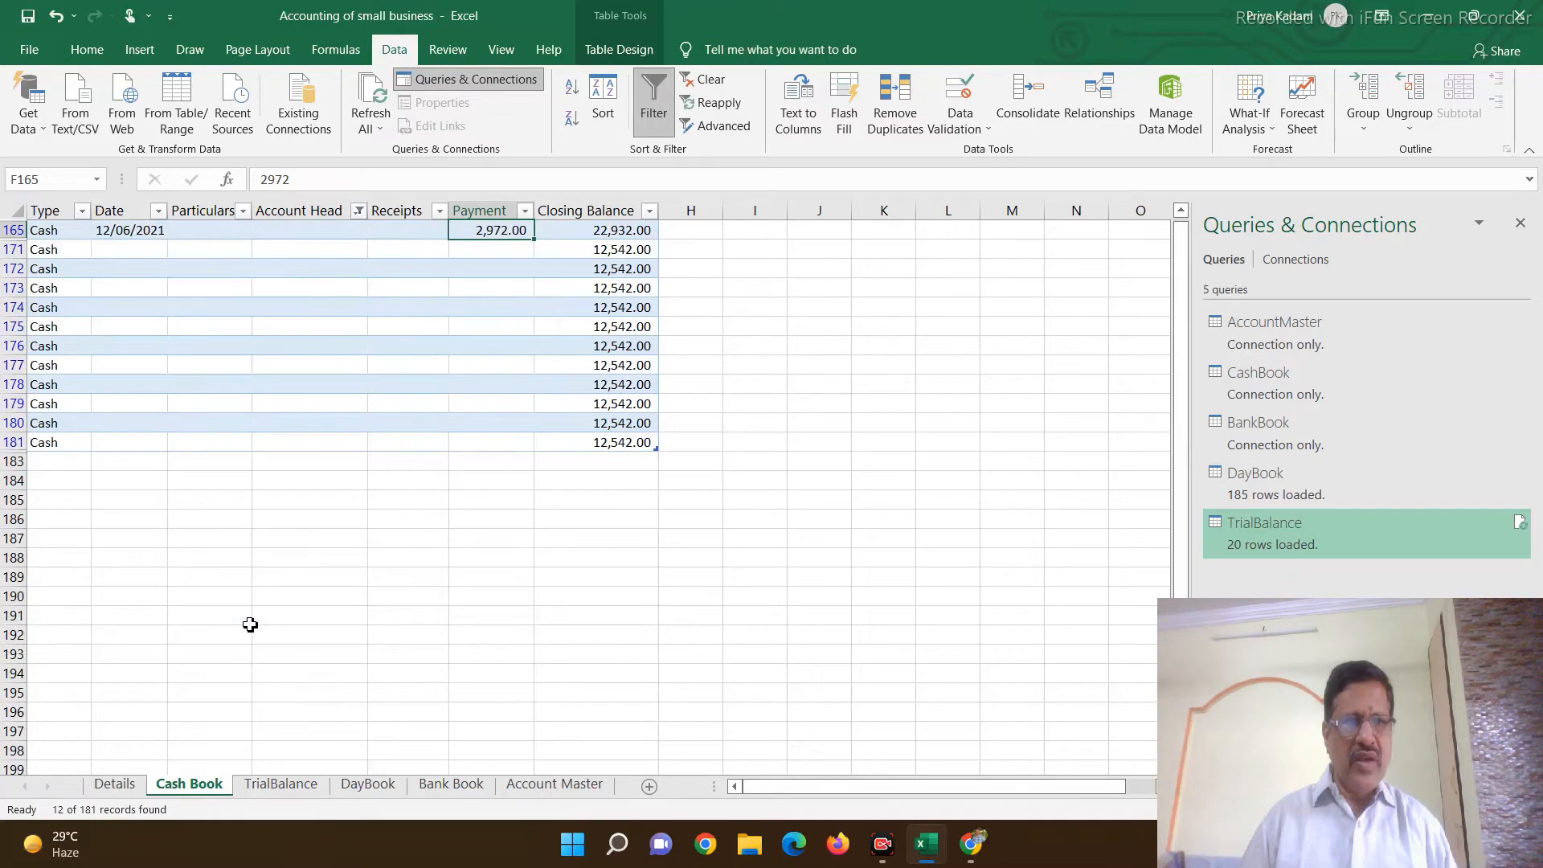
scroll(250, 624, "up", 1)
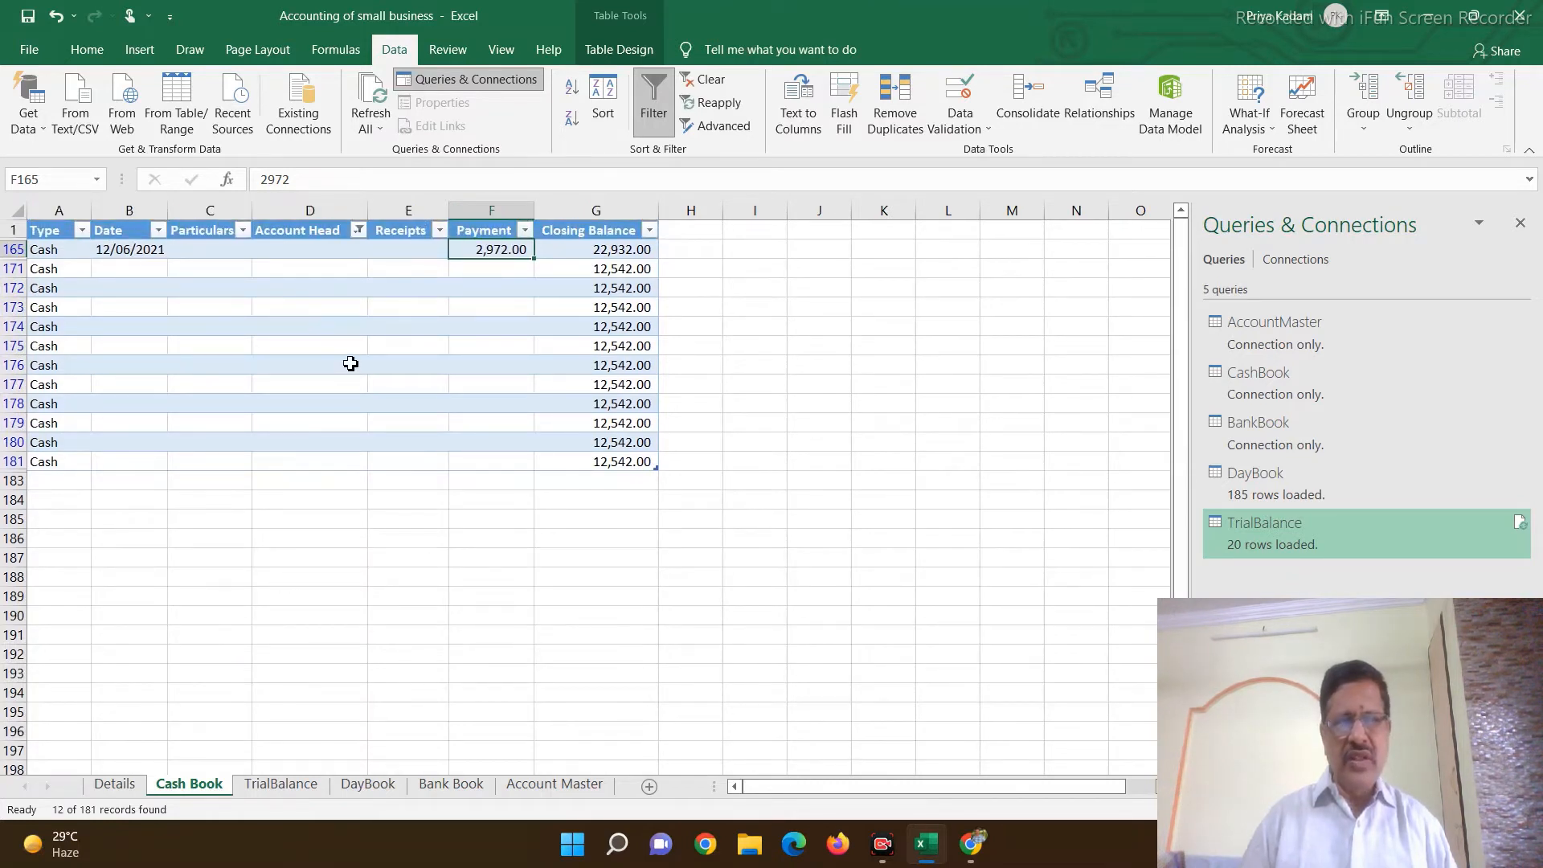
Step: Enter Purchase as the account head of the 12/06/2021 payment in row 165 of the Cash Book
left_click(324, 249)
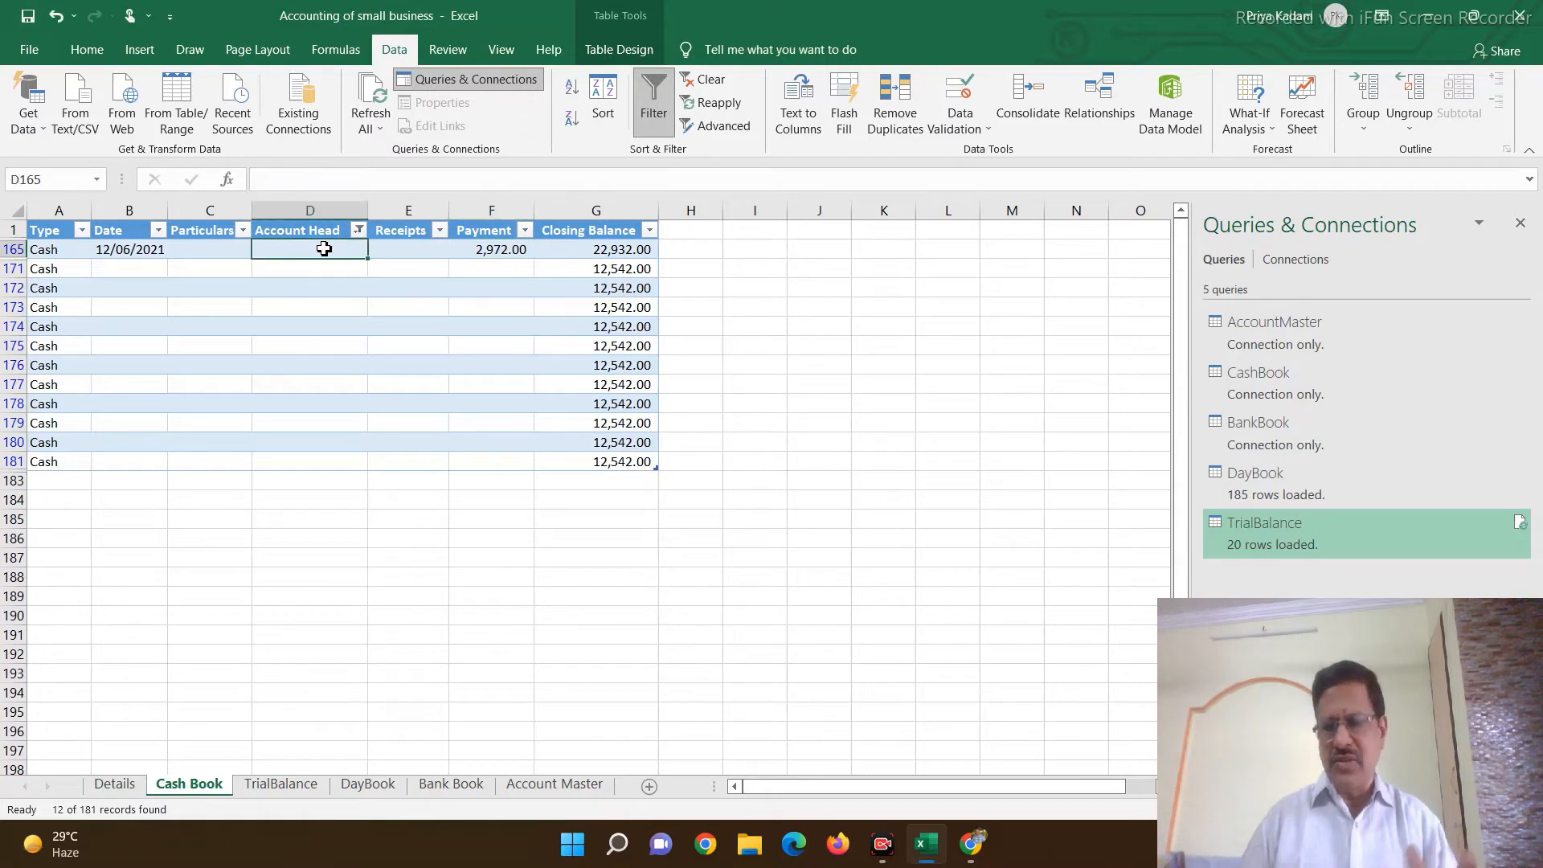
type("Purchase")
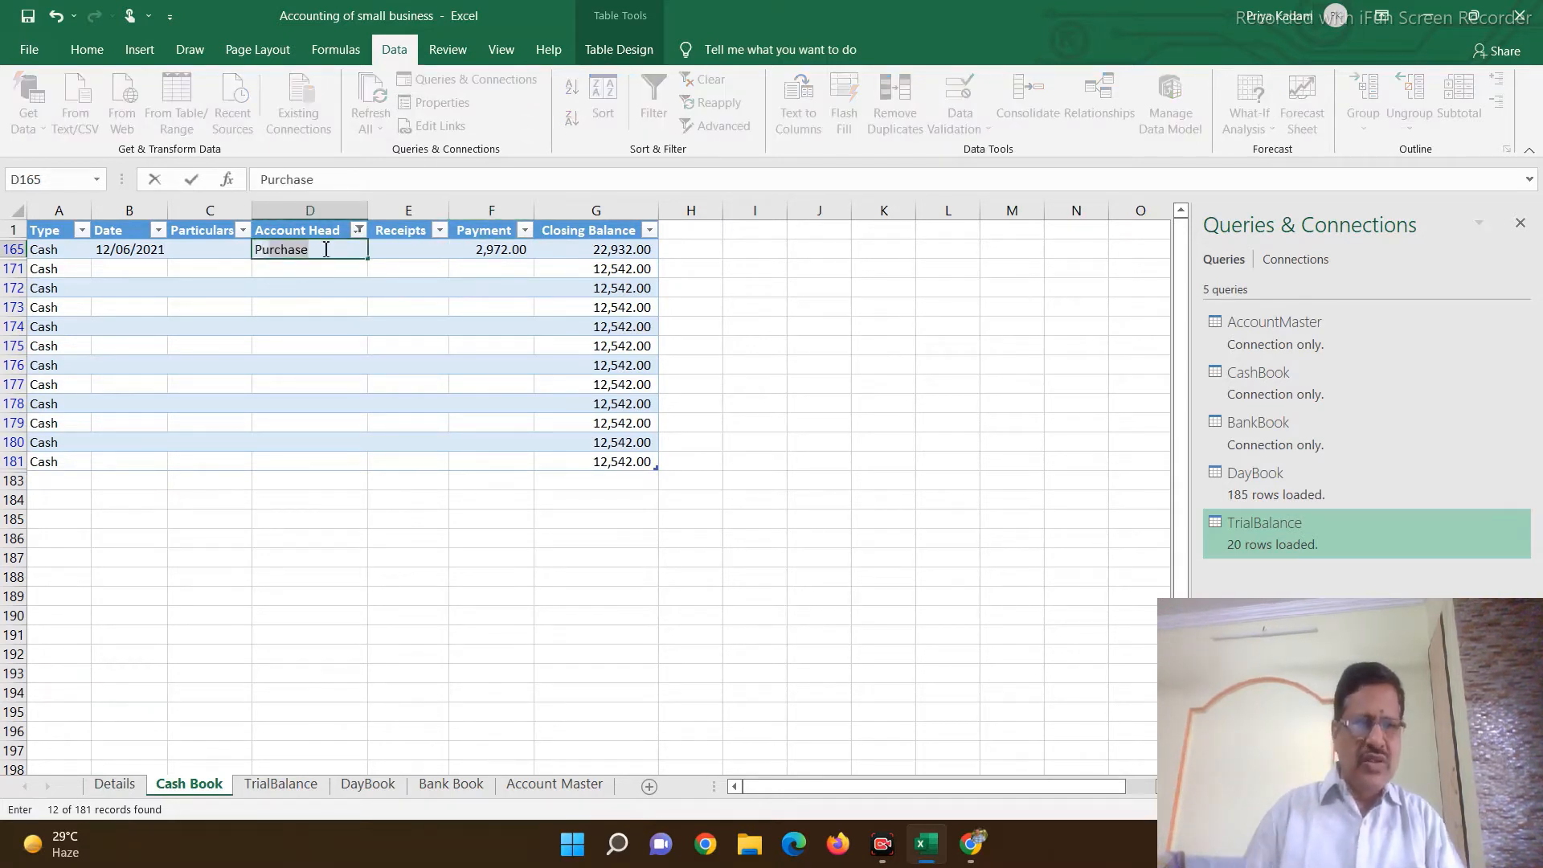
key("Return")
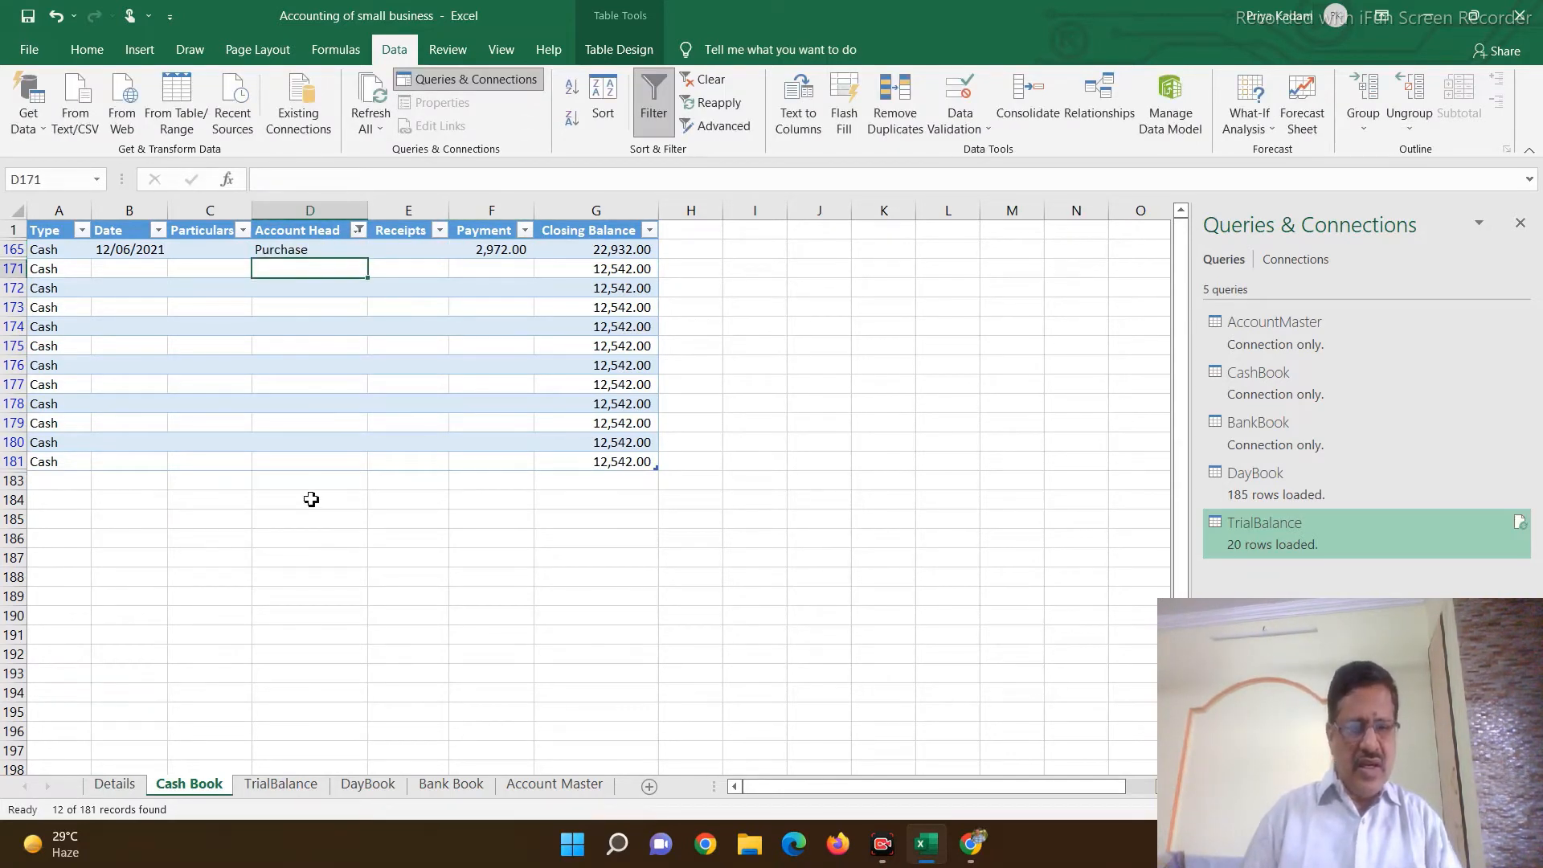
Step: Refresh all queries so the TrialBalance sheet includes the restored Purchase account head
left_click(295, 786)
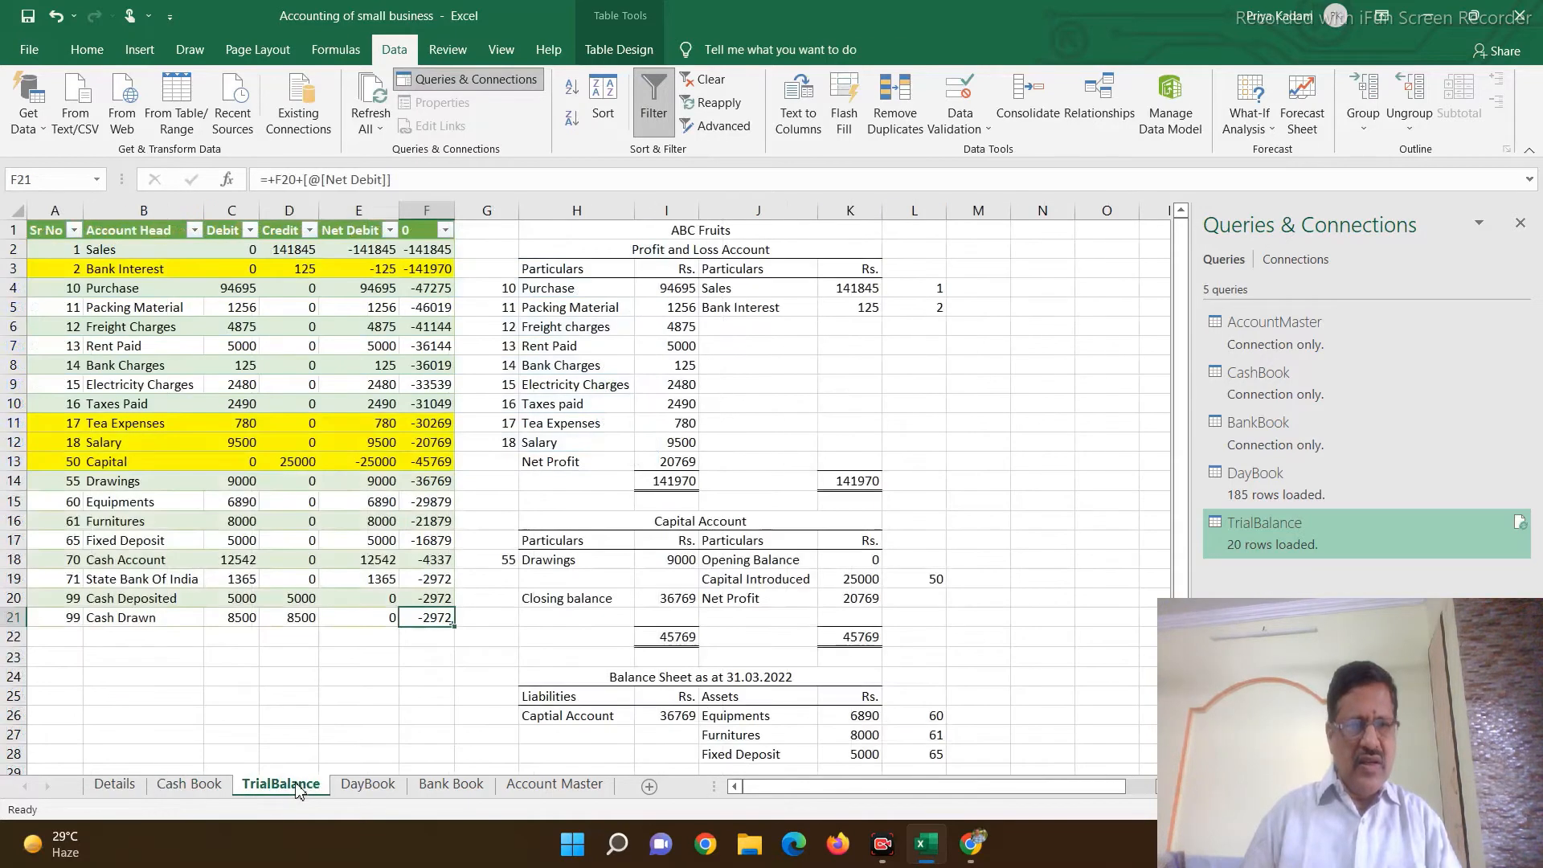
left_click(371, 127)
left_click(409, 155)
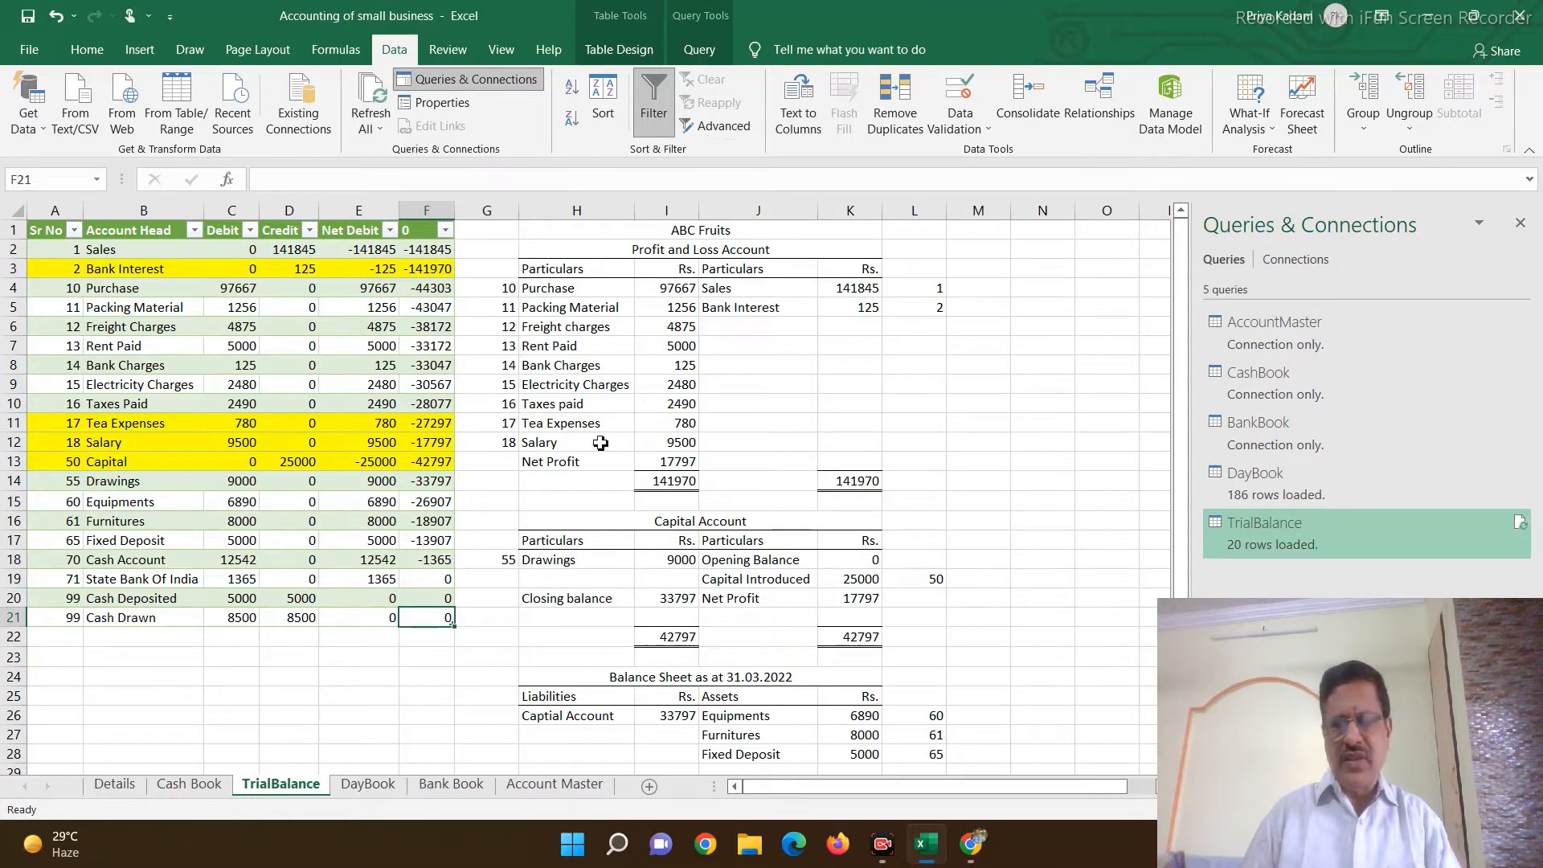
Step: Insert a blank row above row 10, the 03/05/2021 Purchase entry, in the Cash Book
key("ctrl+Page_Up")
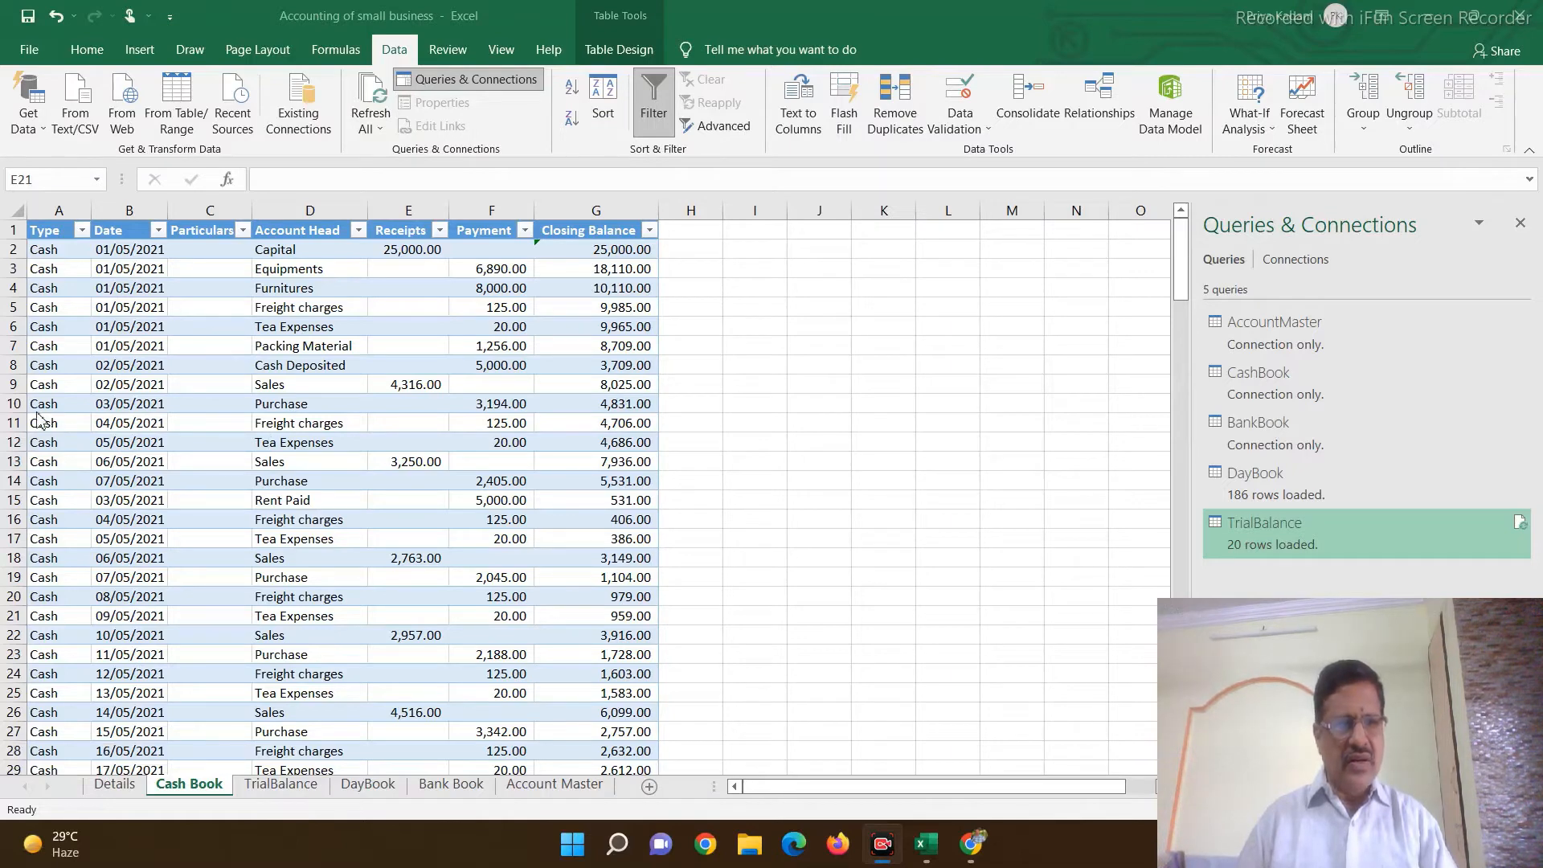
left_click(10, 408)
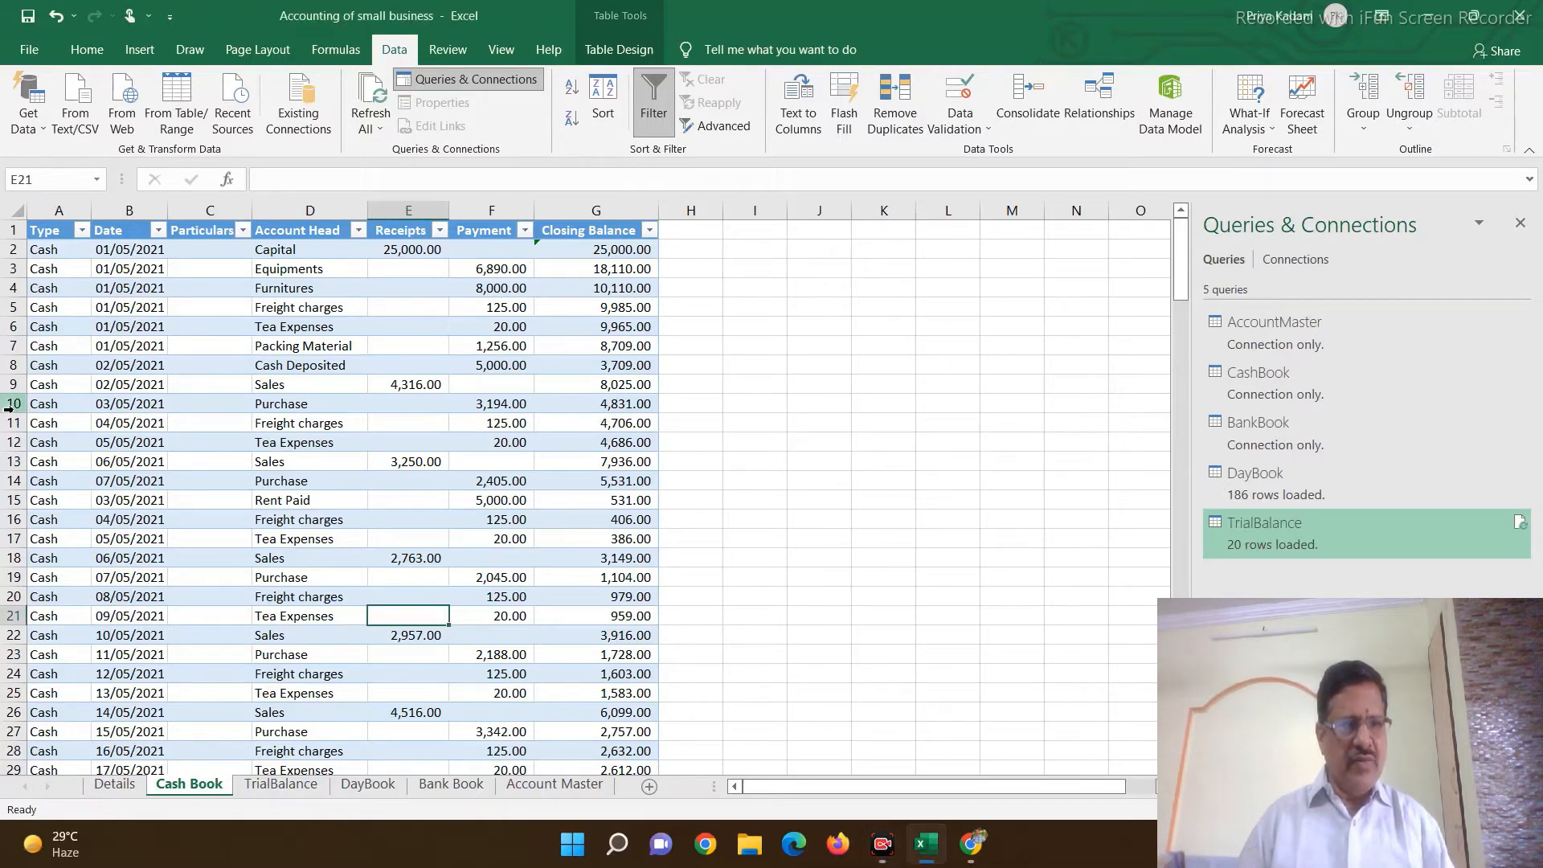
right_click(12, 406)
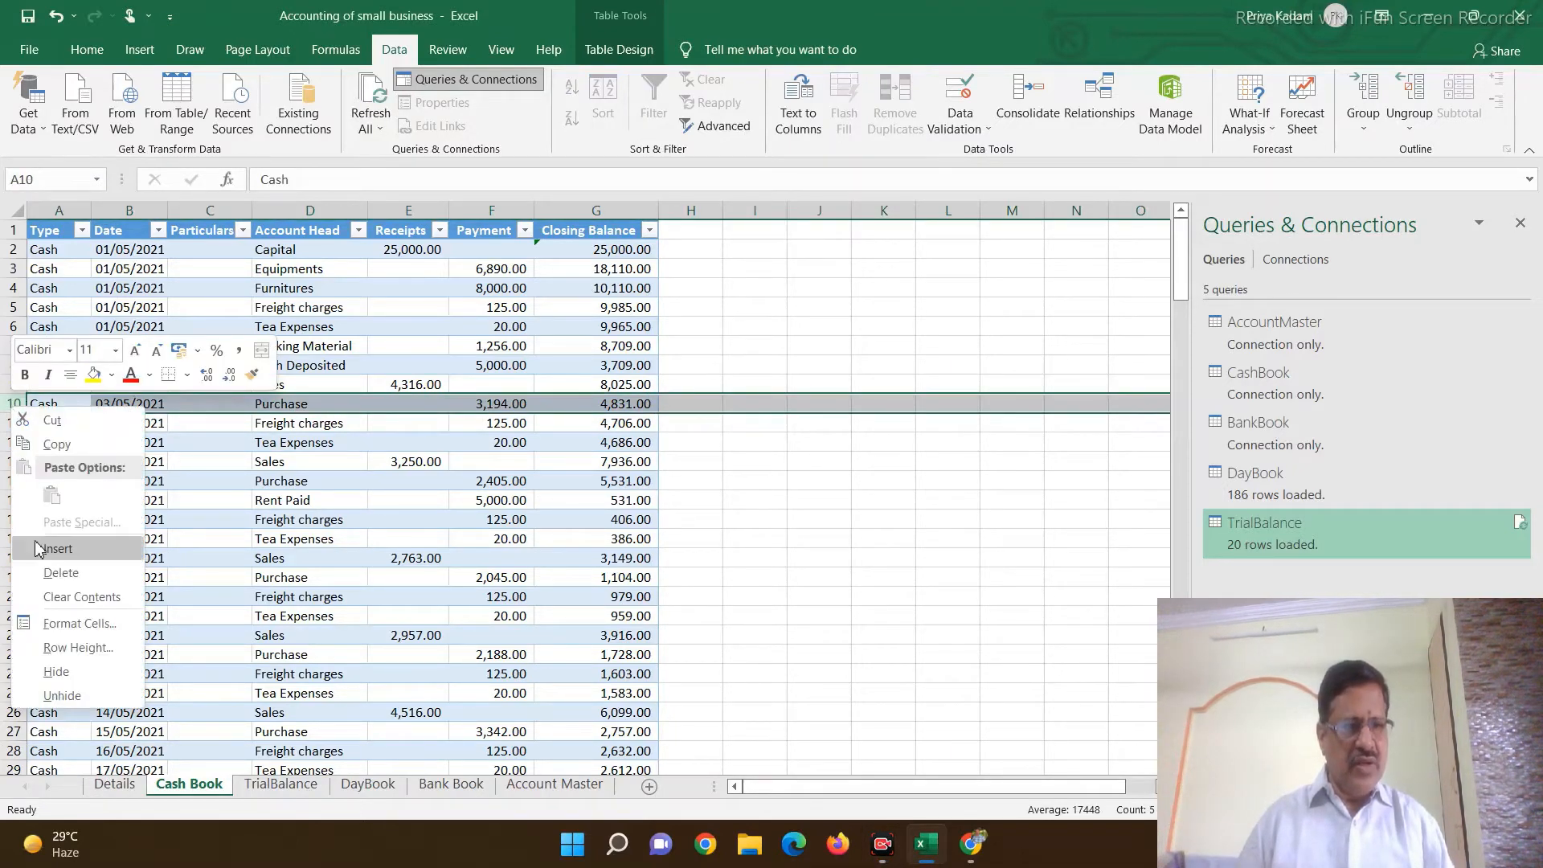
left_click(53, 549)
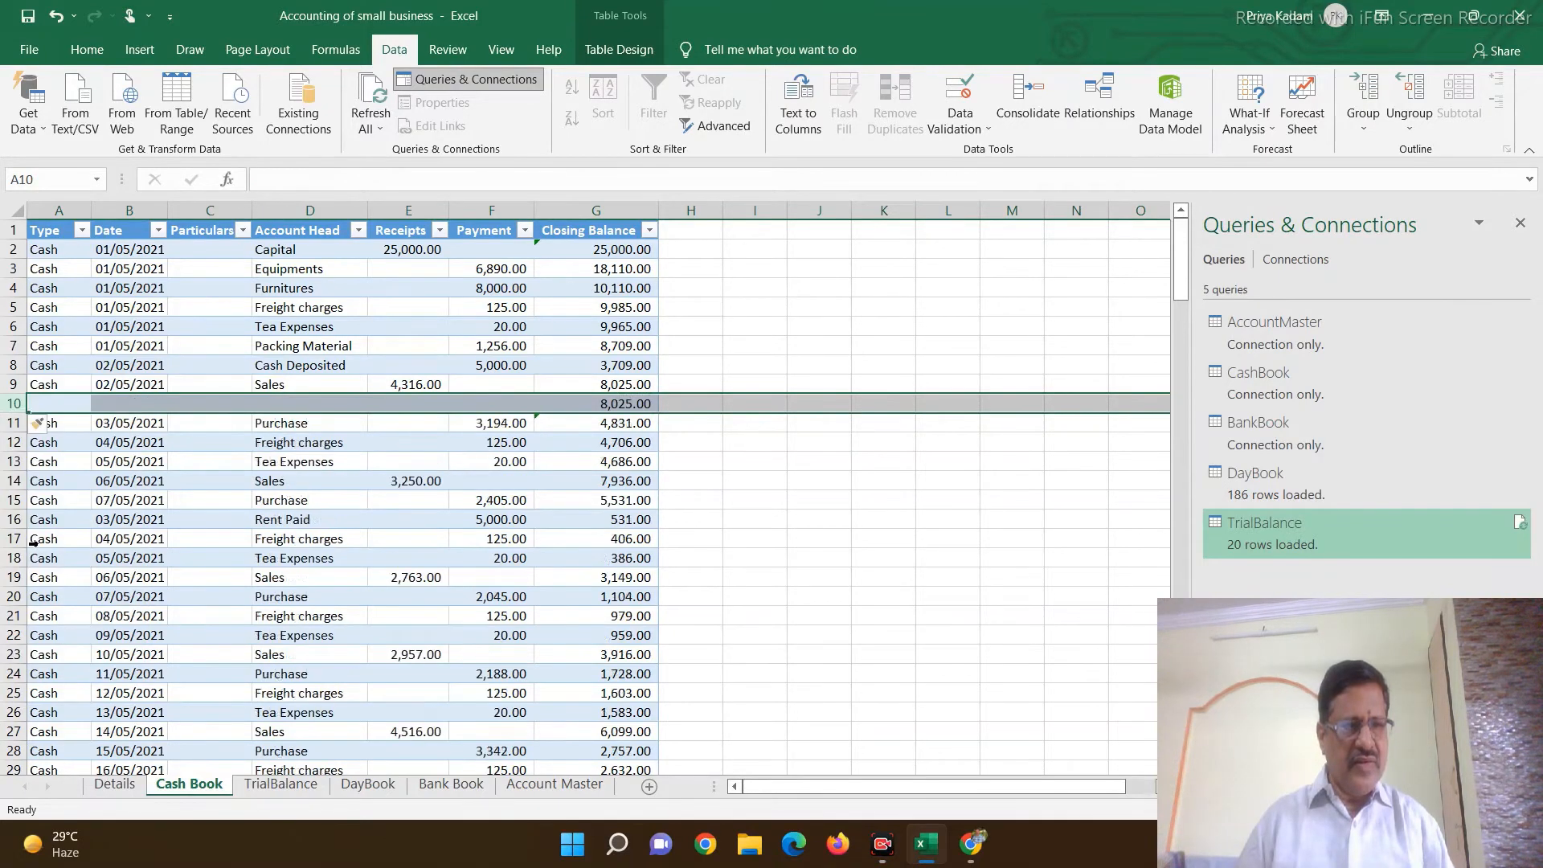
Step: Fill the Type and Date of the blank Cash Book row 10 with the values from the row above
left_click(48, 408)
key("ctrl+d")
key("Right")
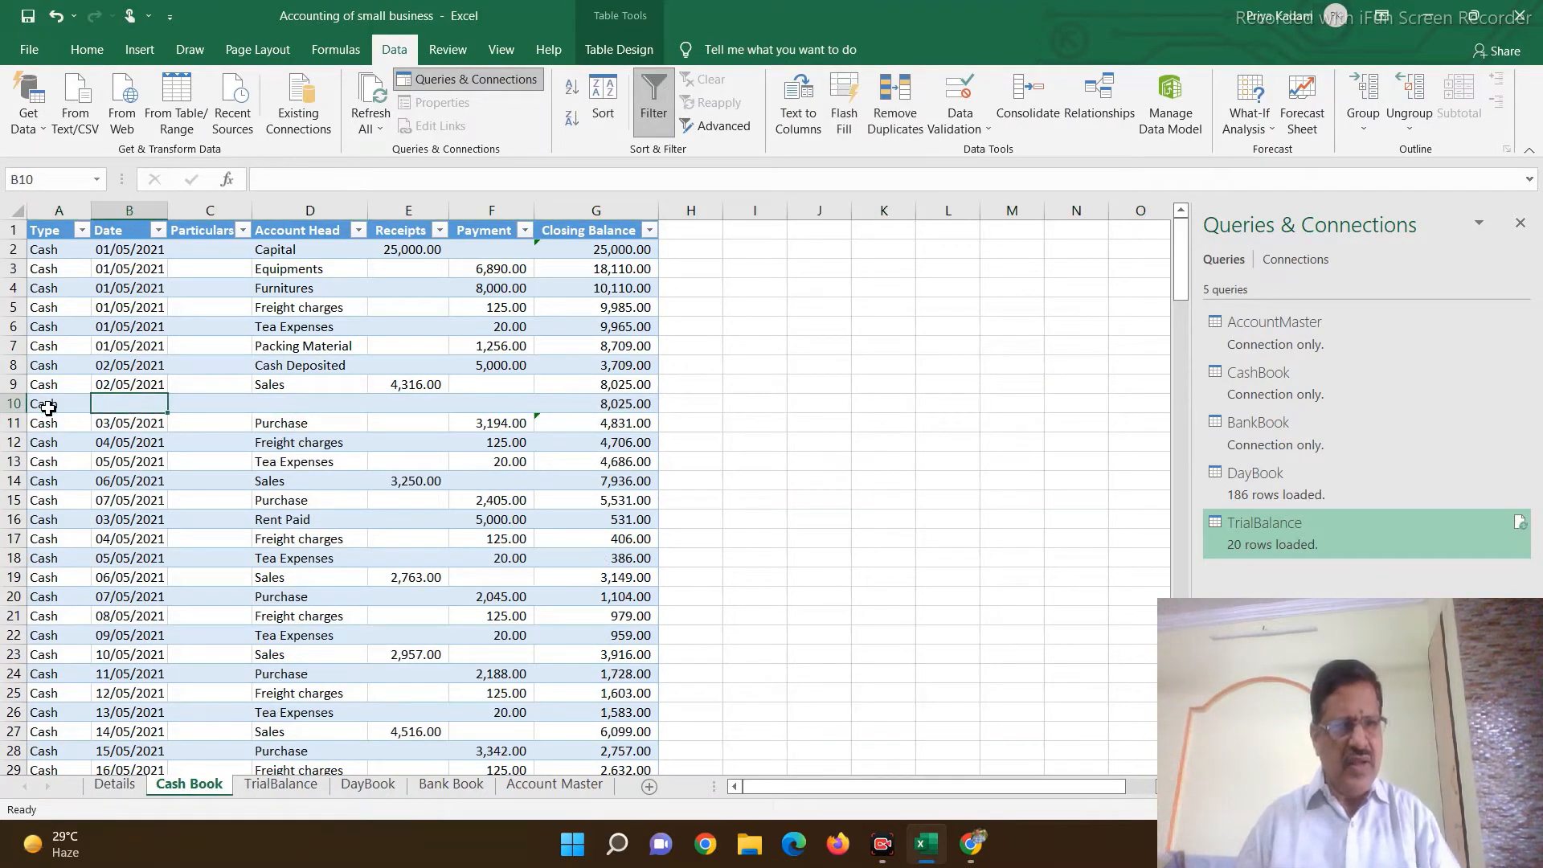
key("ctrl+d")
Step: Enter purchase as the account head and 1500 as the payment in row 10 of the Cash Book
key("Right")
key("Right")
type("purchase")
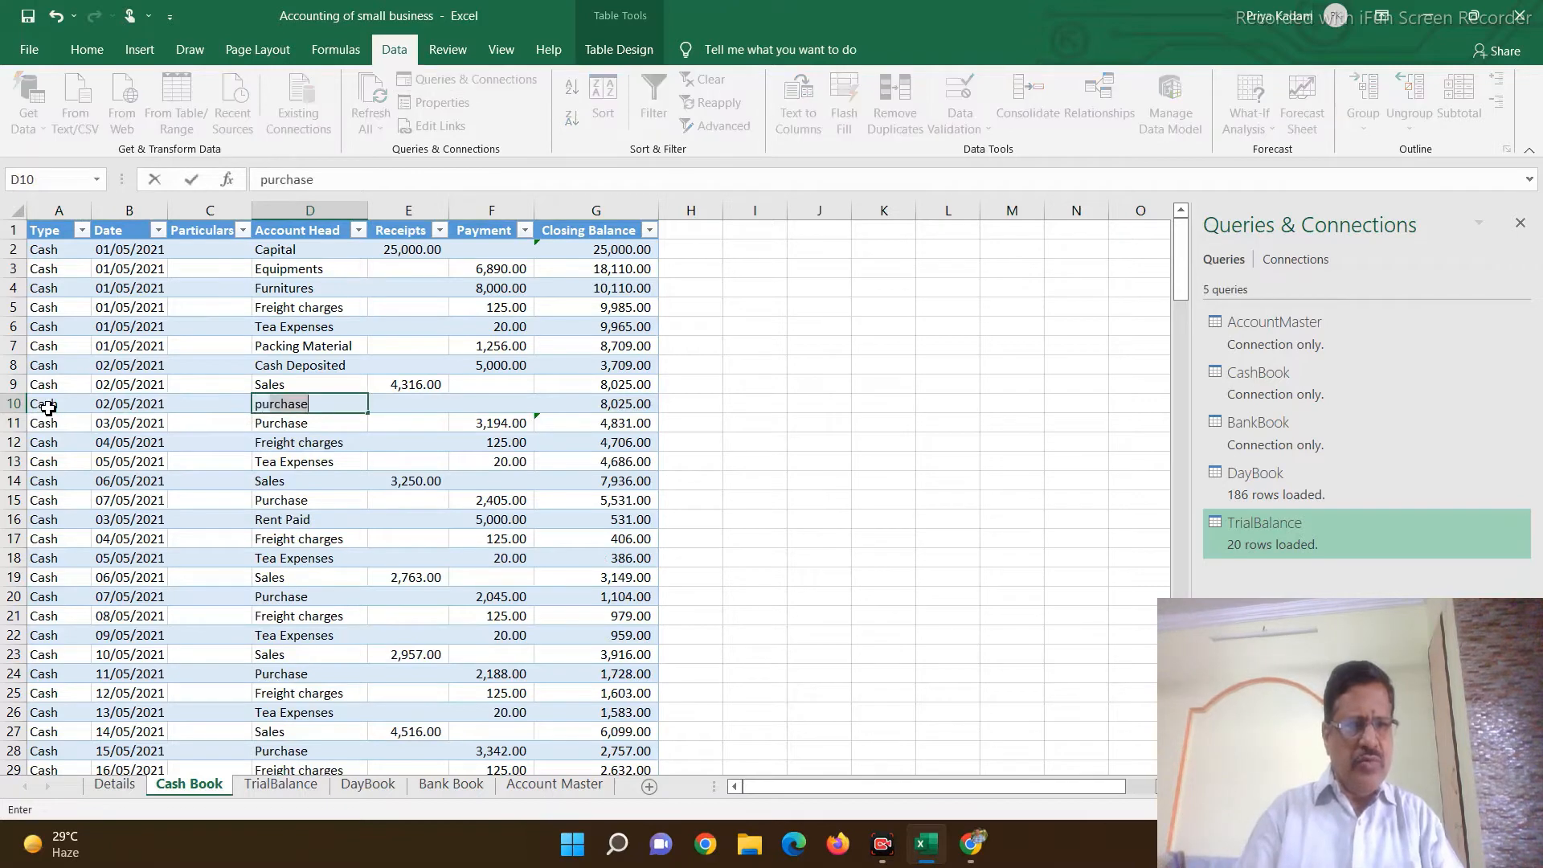
key("Right")
key("Right")
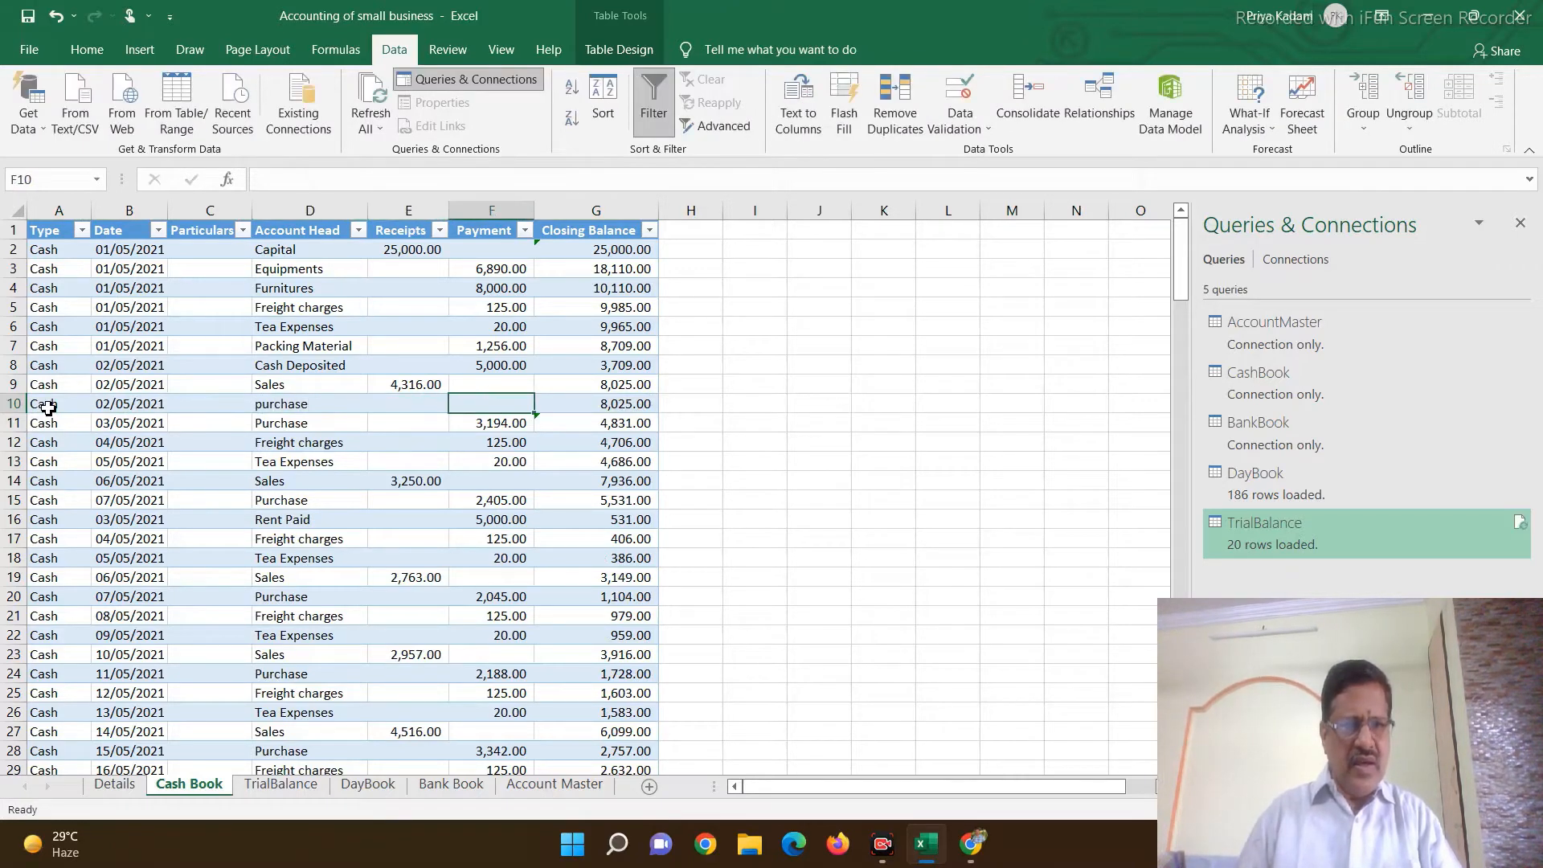
type("1500")
key("Return")
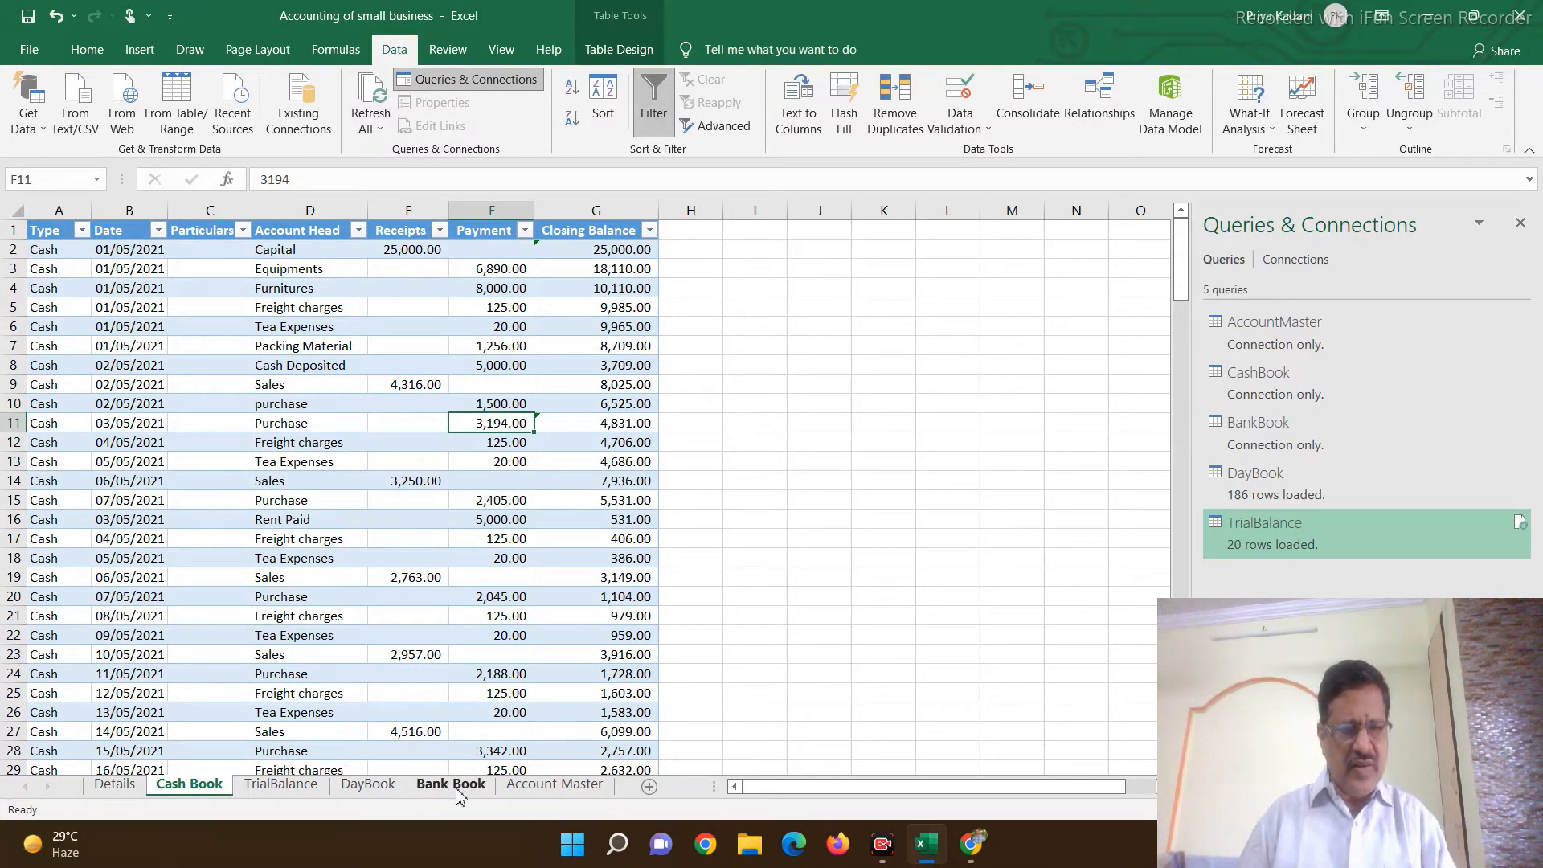
Step: Refresh all queries from the TrialBalance sheet to include the new purchase entry
left_click(299, 788)
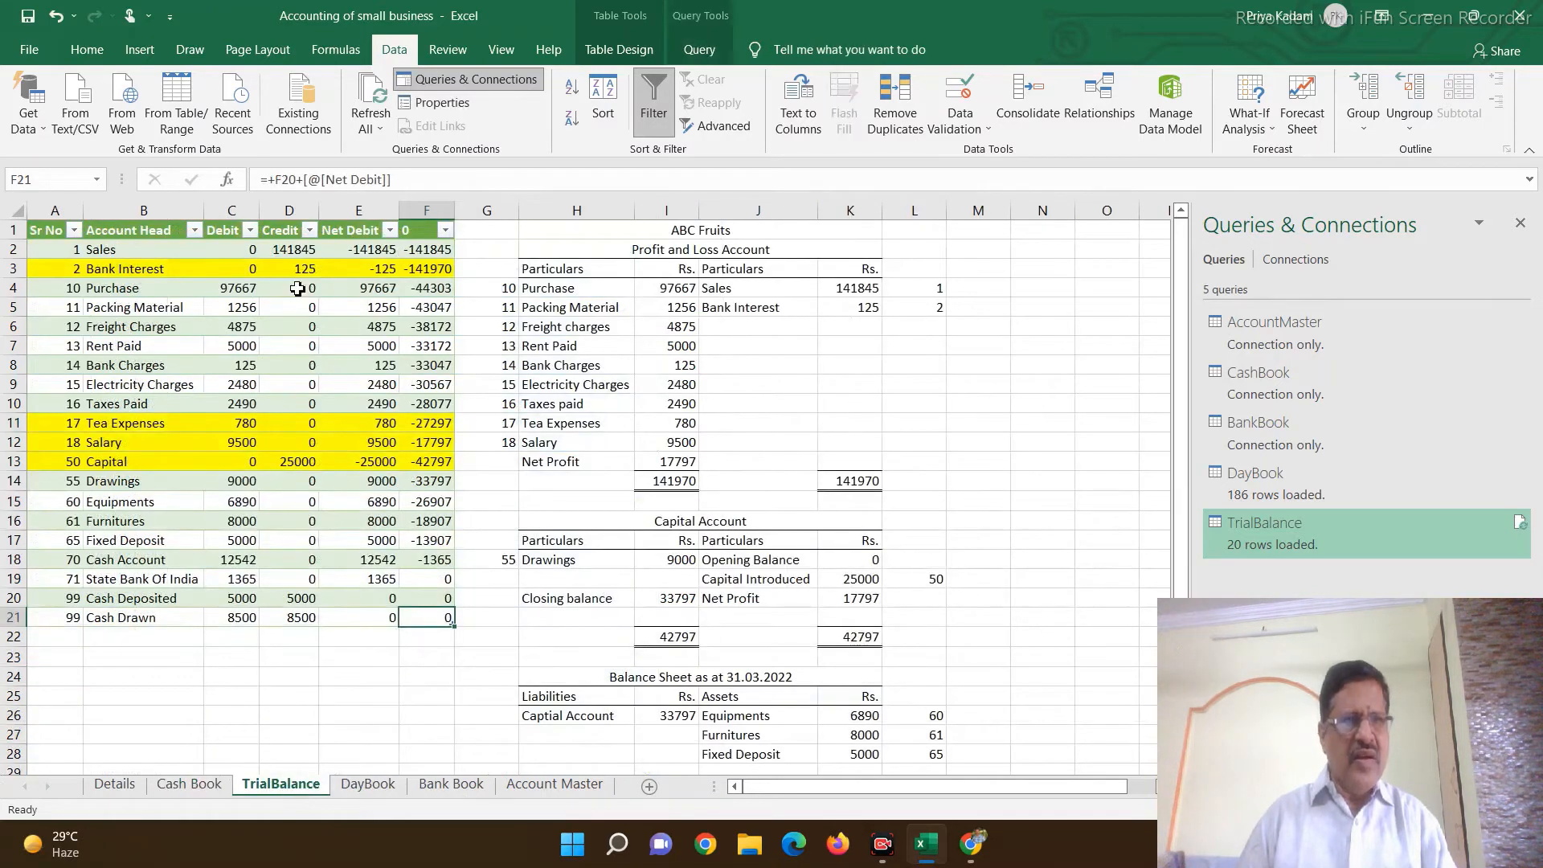
left_click(381, 129)
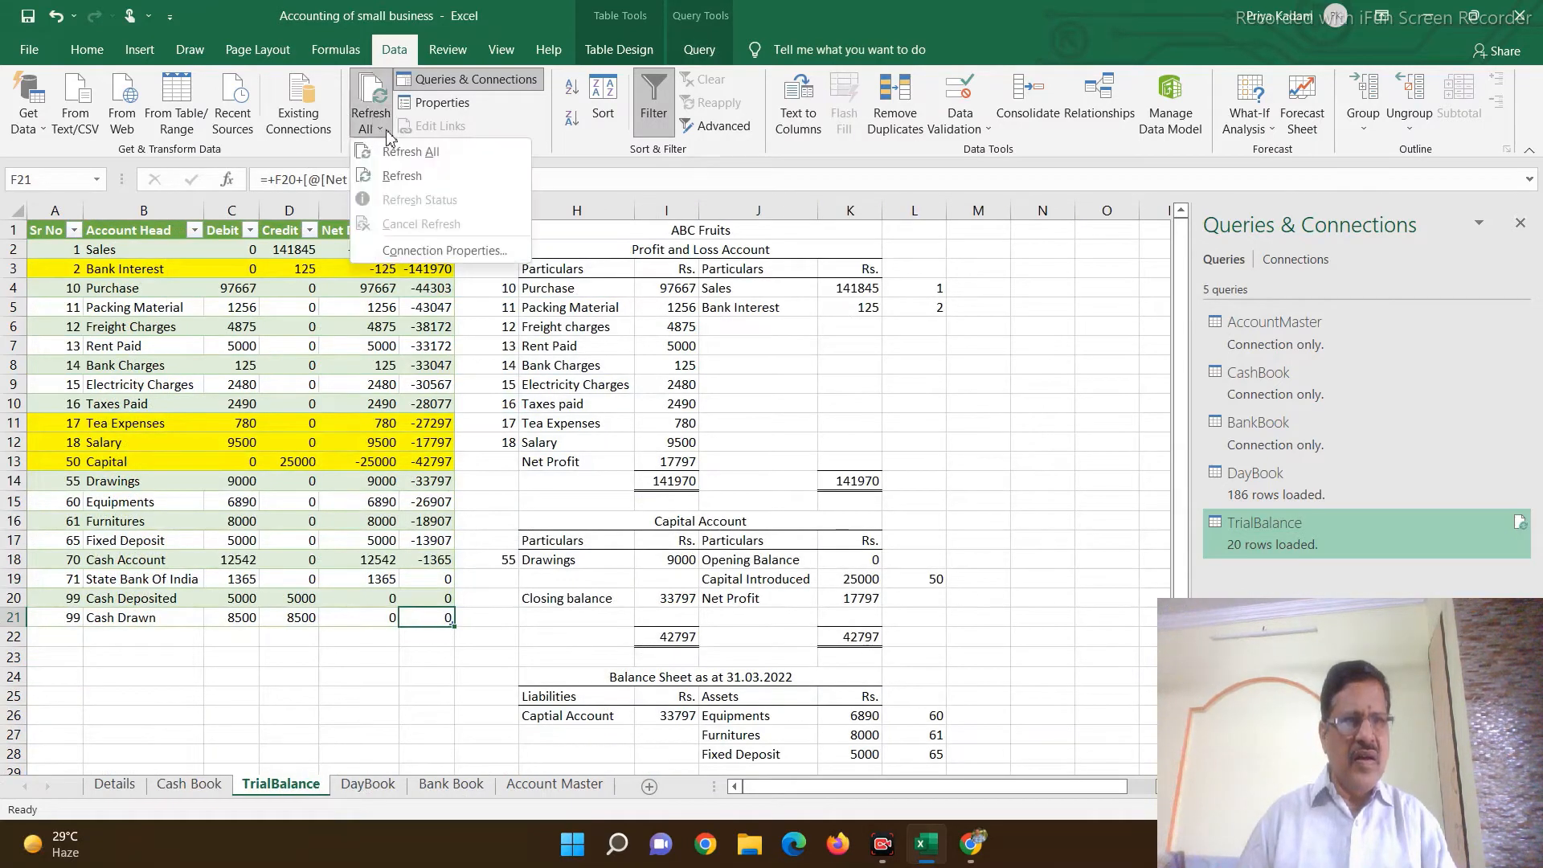
left_click(394, 151)
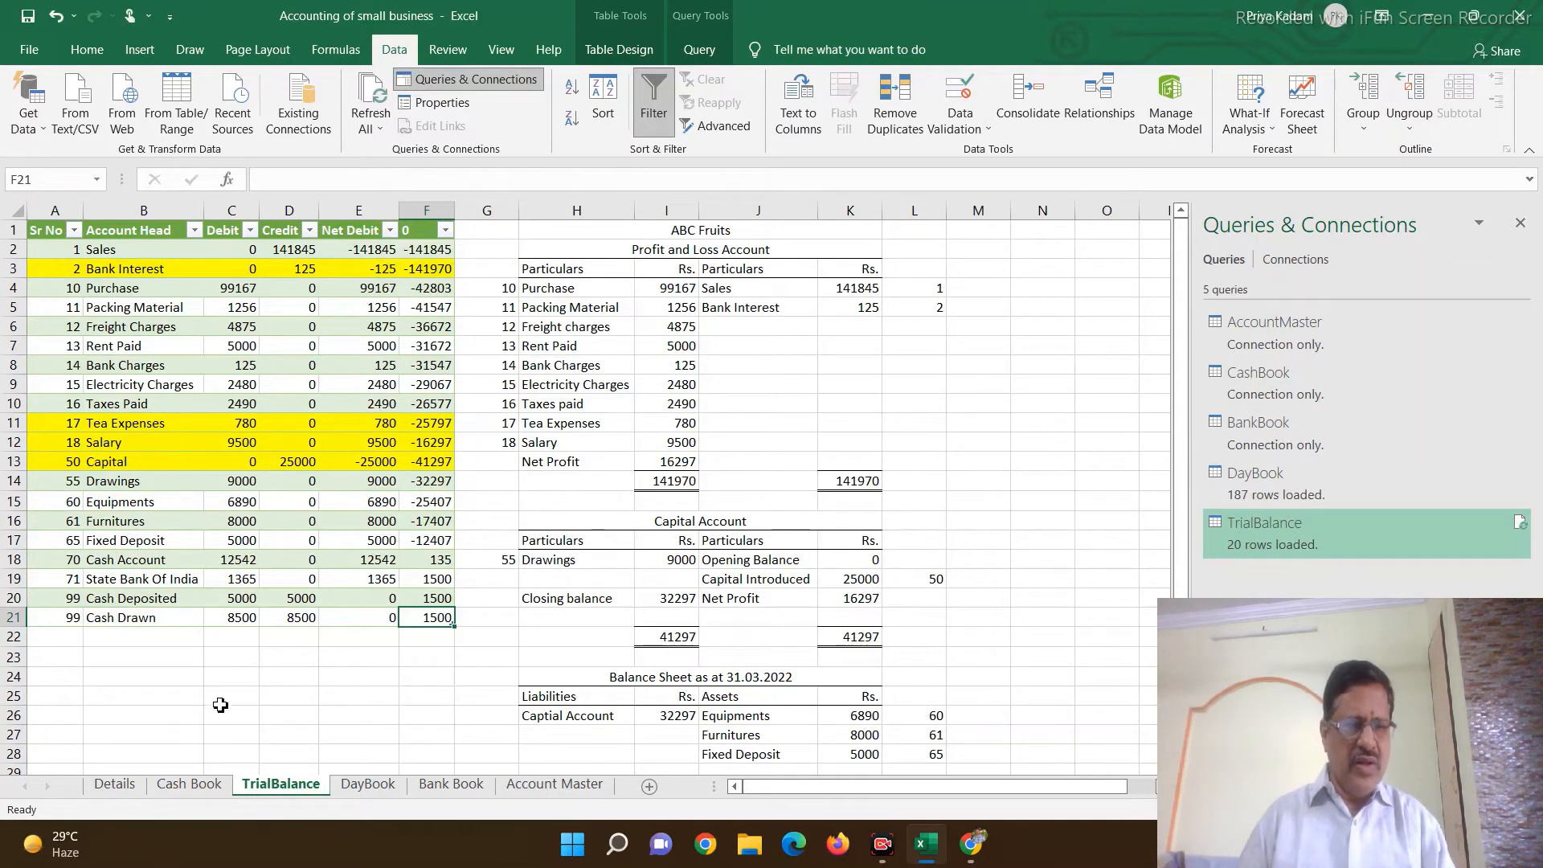
Step: Copy the Closing Balance formula in G3 of the Cash Book down through G4 to the table's last row
left_click(188, 763)
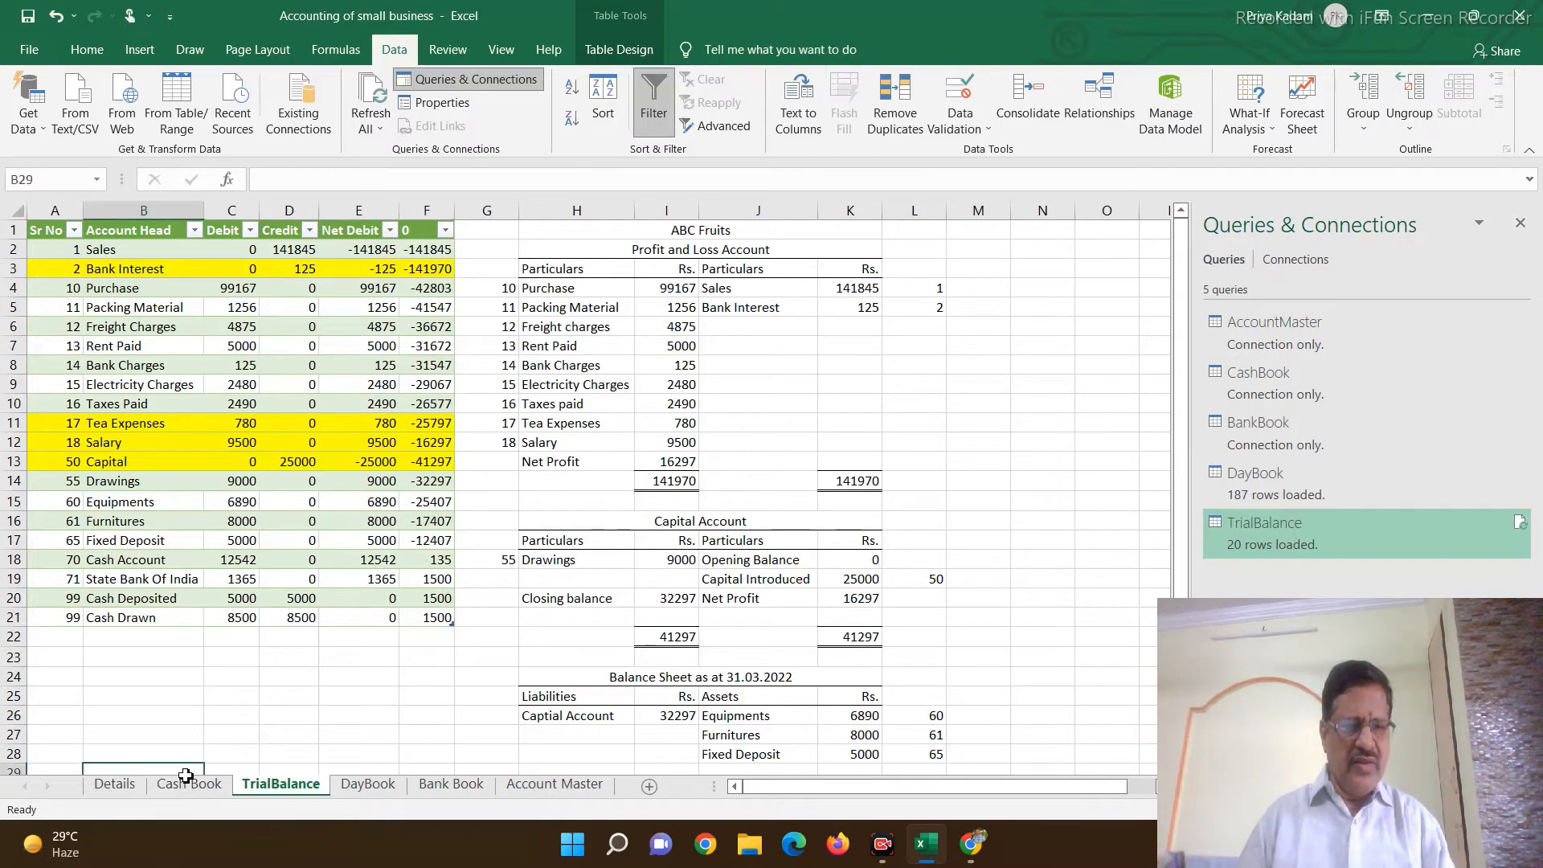
left_click(145, 783)
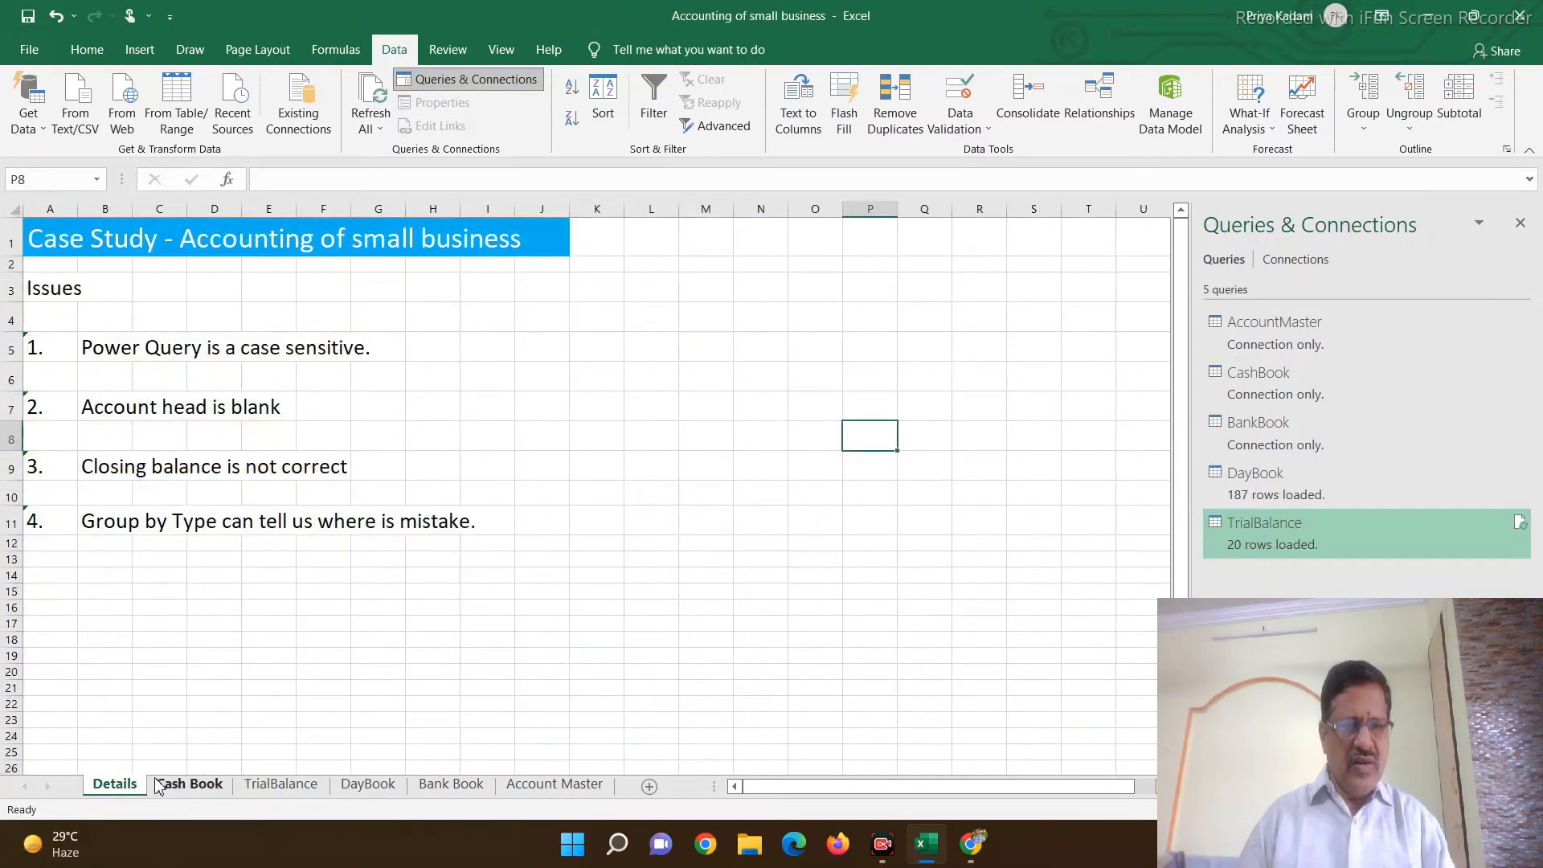
left_click(165, 786)
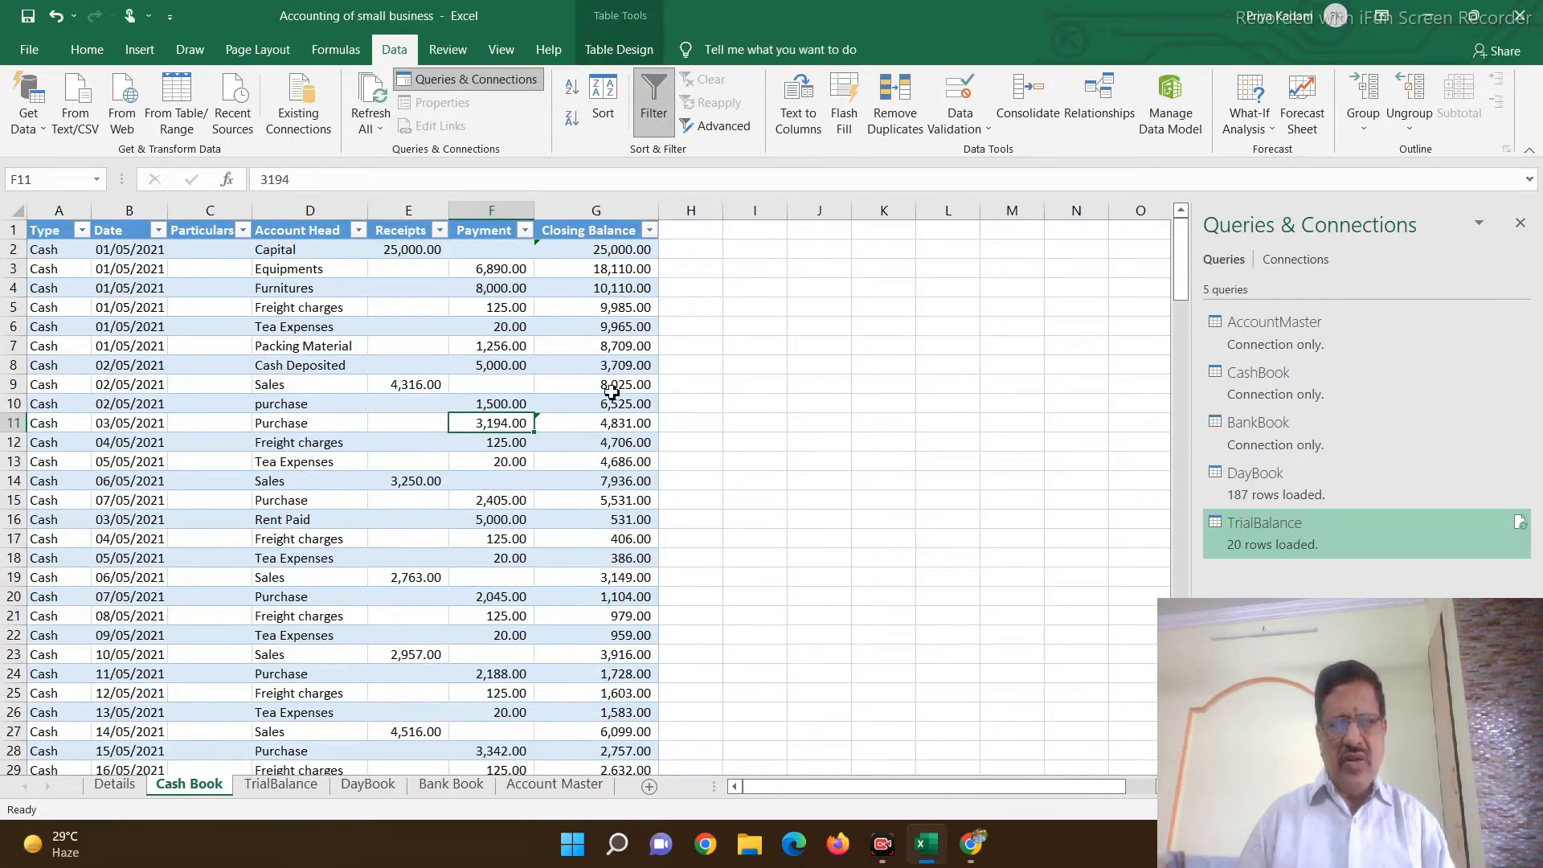
scroll(617, 528, "down", 6)
scroll(617, 528, "up", 6)
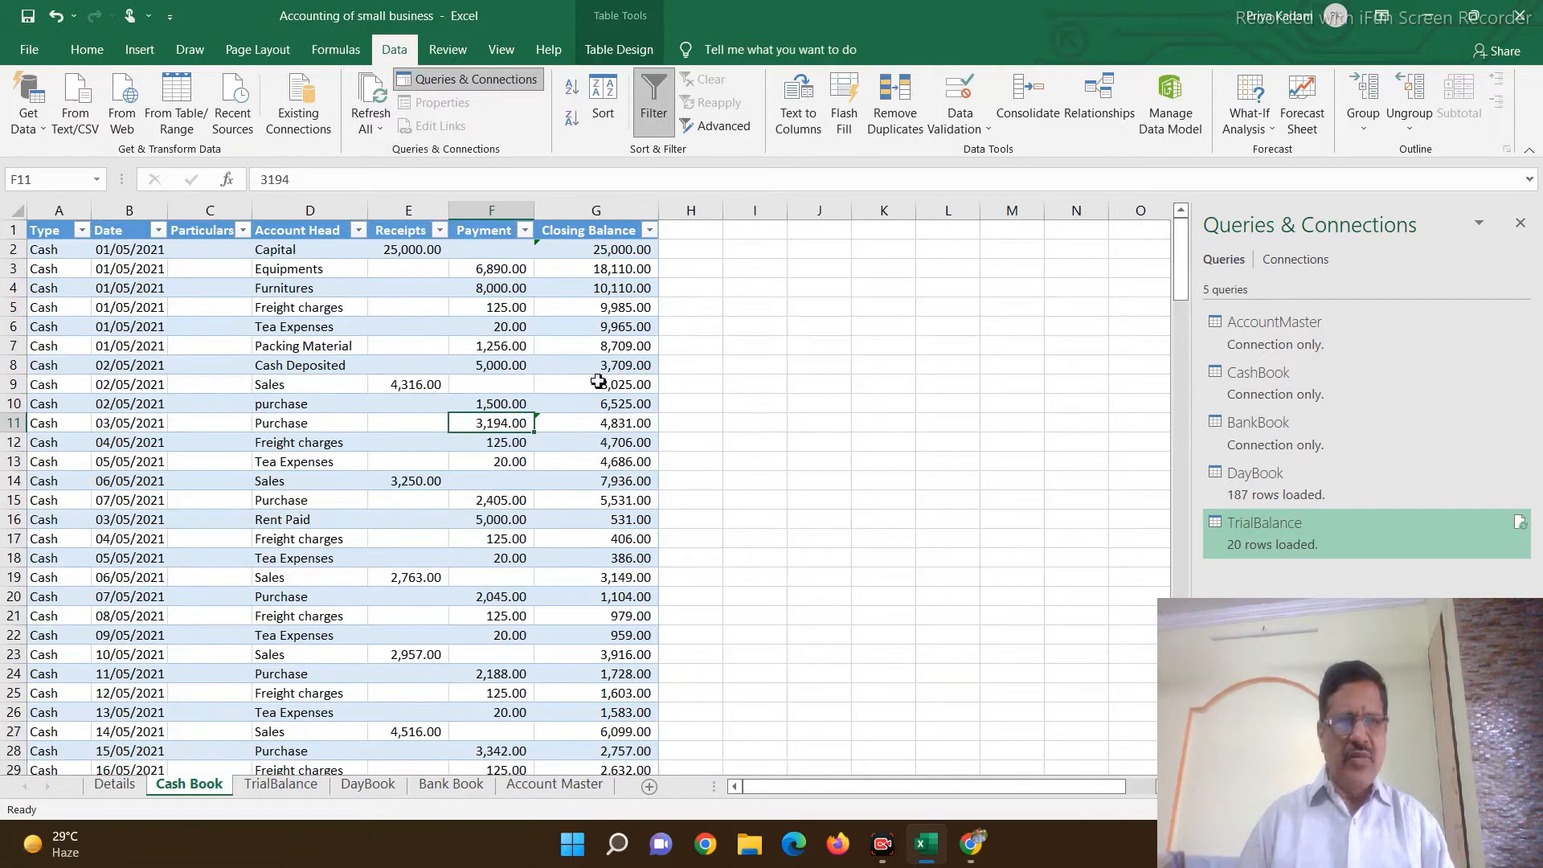
left_click(616, 267)
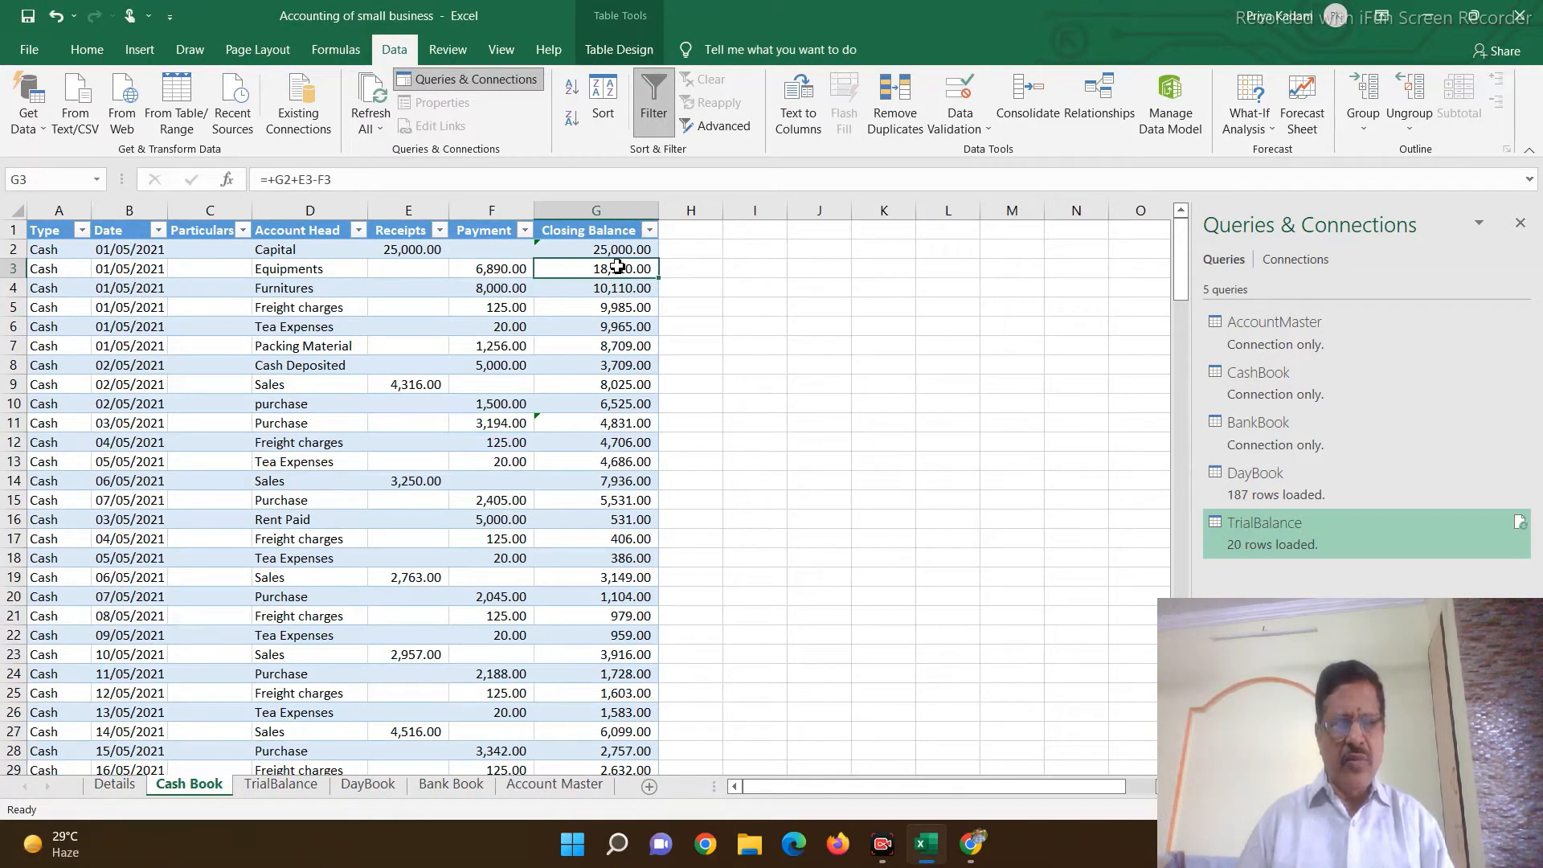
key("ctrl+c")
key("Down")
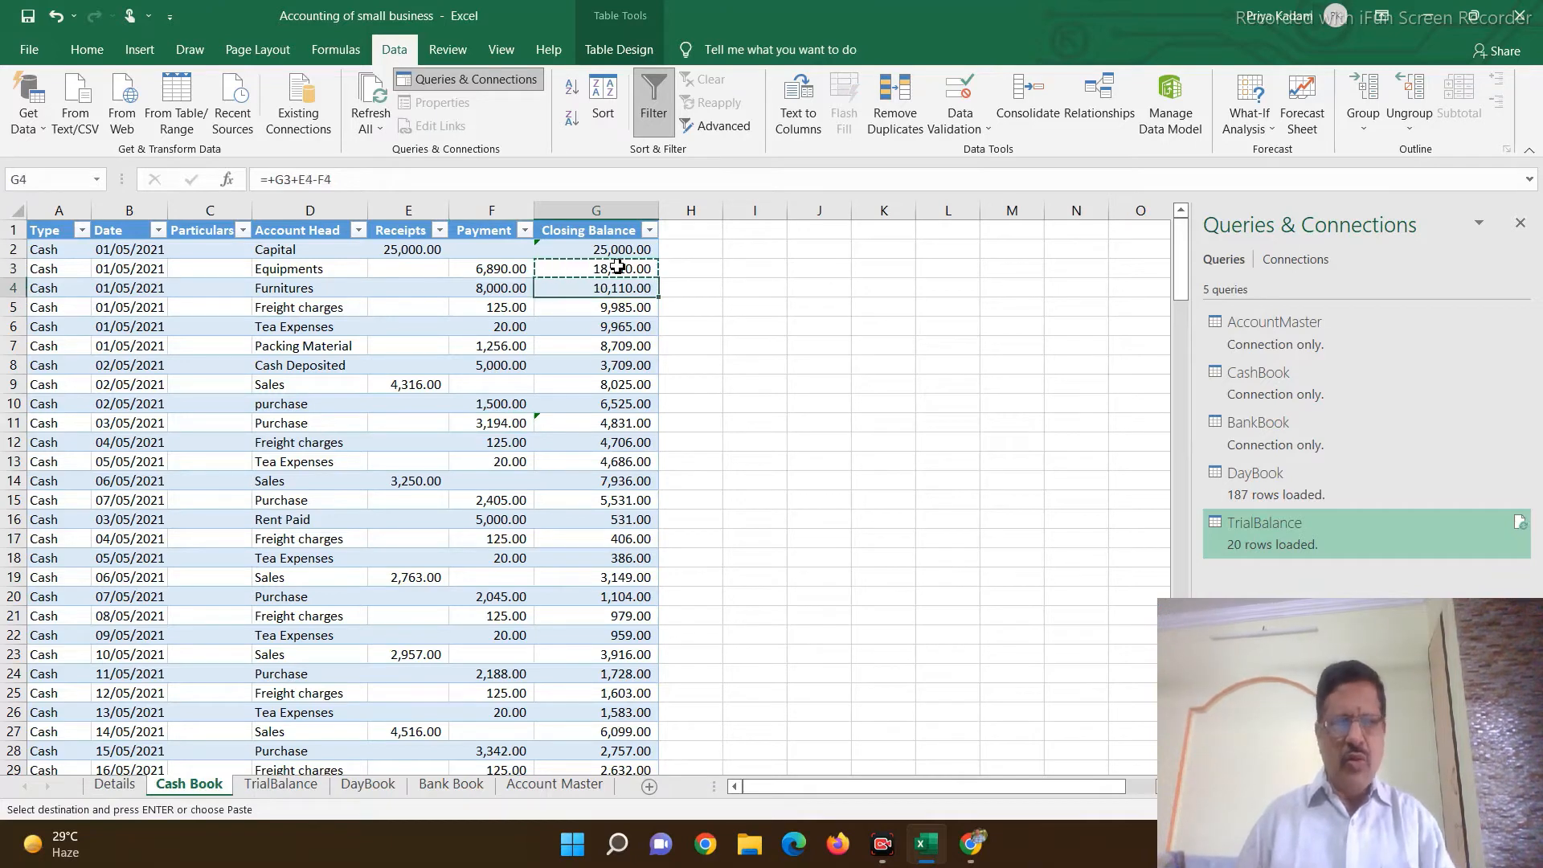
key("ctrl+shift+Down")
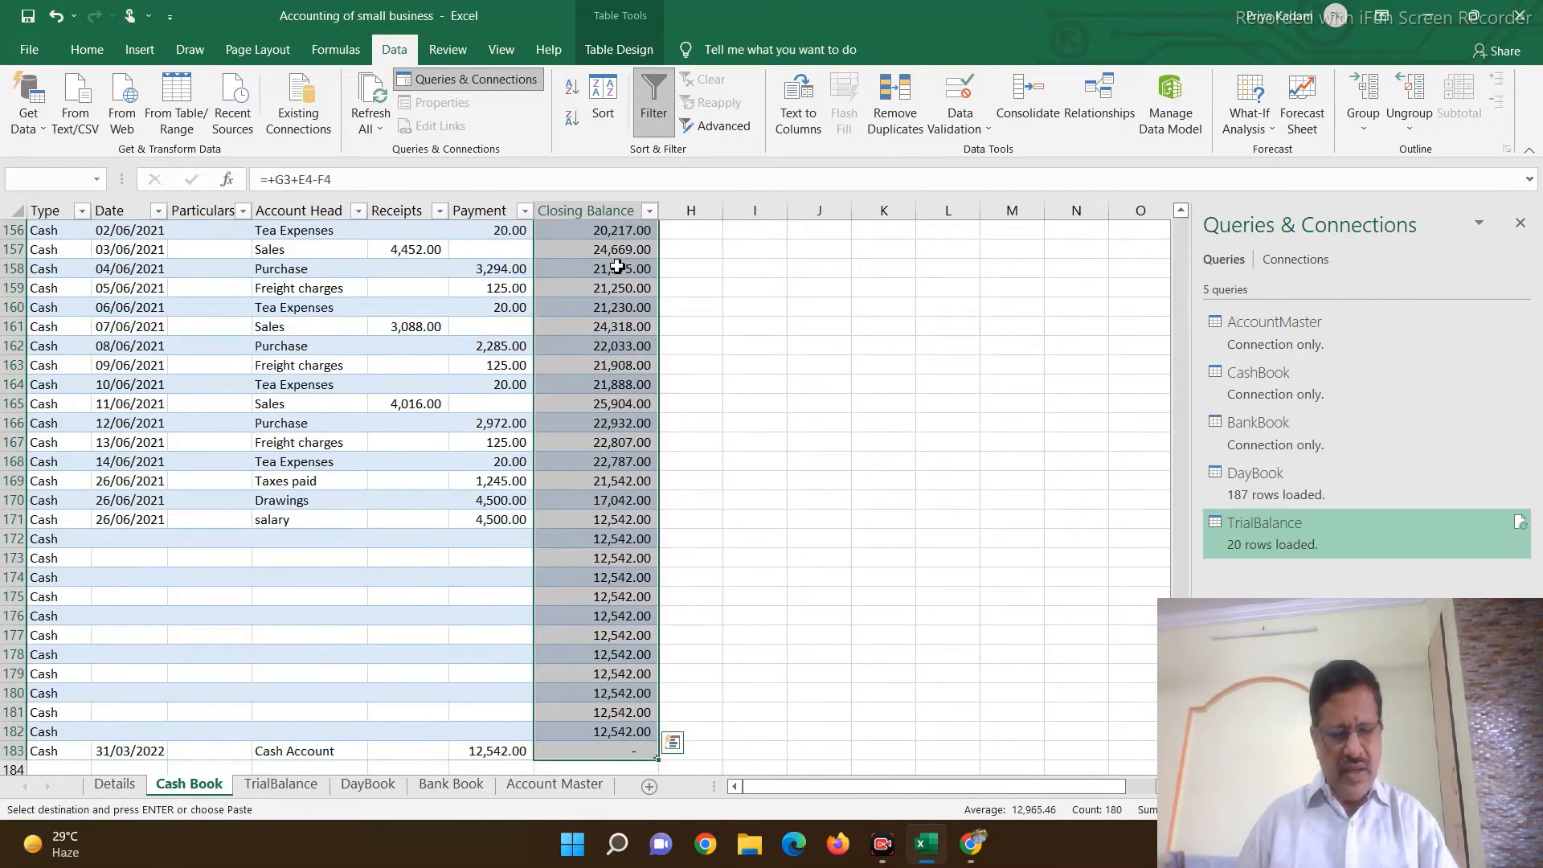
key("ctrl+v")
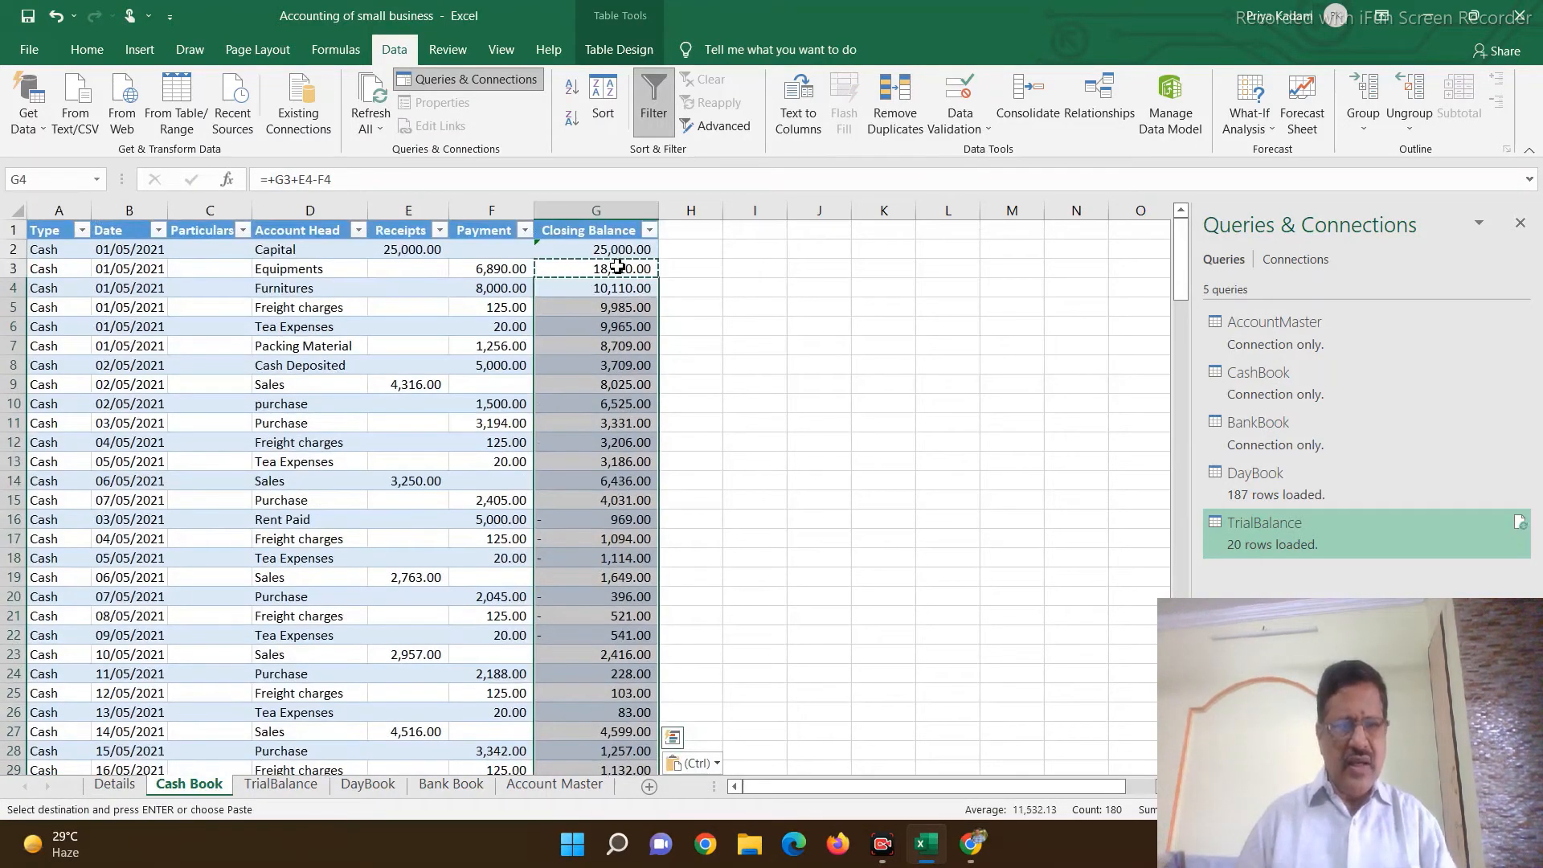
Step: Refresh all queries again with the corrected closing balances and open the TrialBalance sheet
left_click(380, 122)
left_click(397, 151)
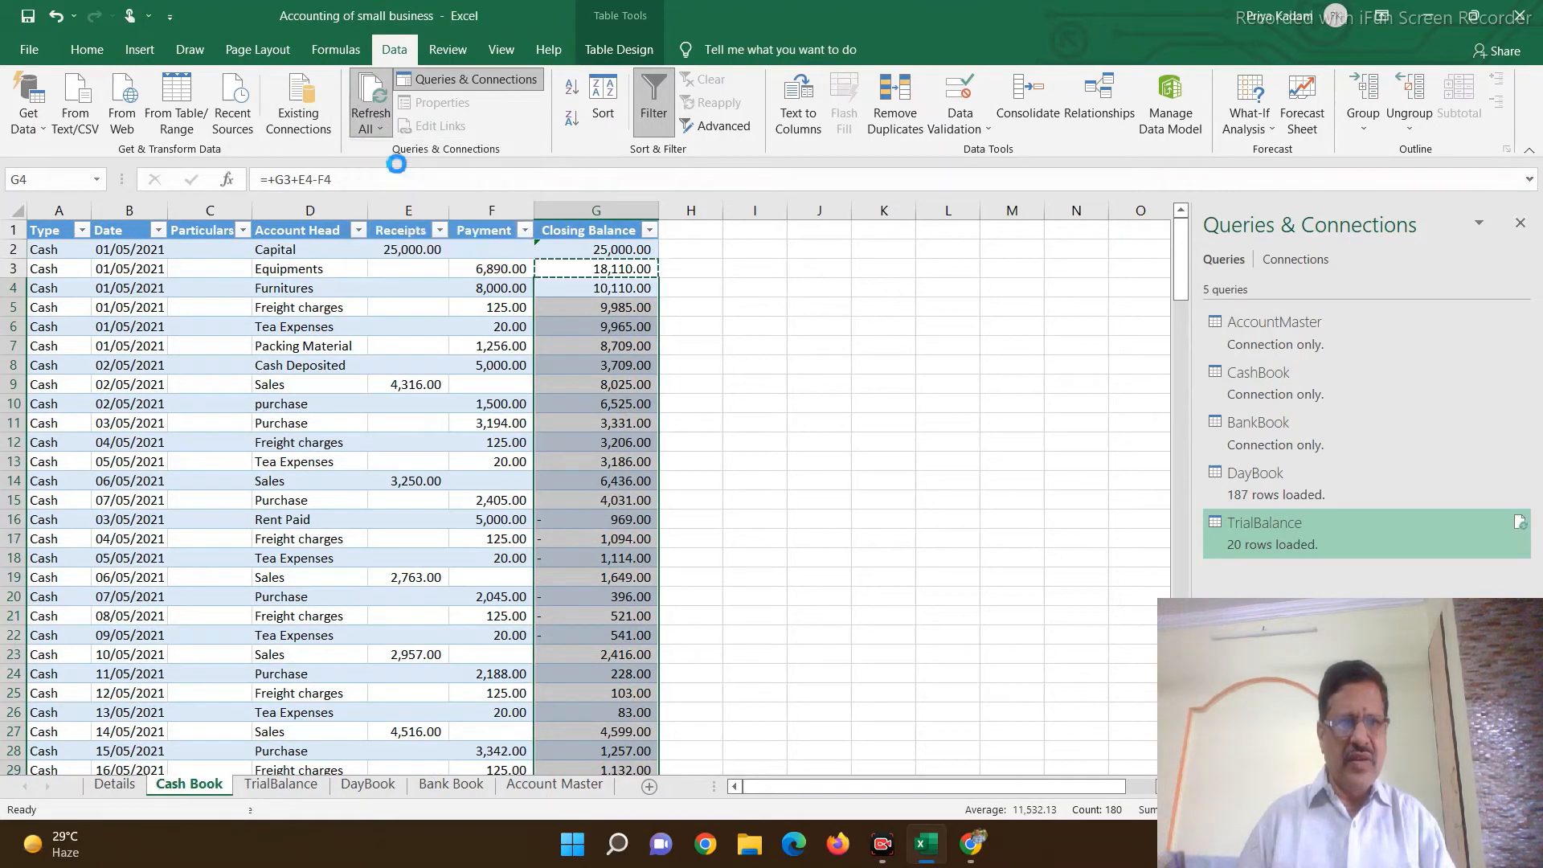
left_click(283, 786)
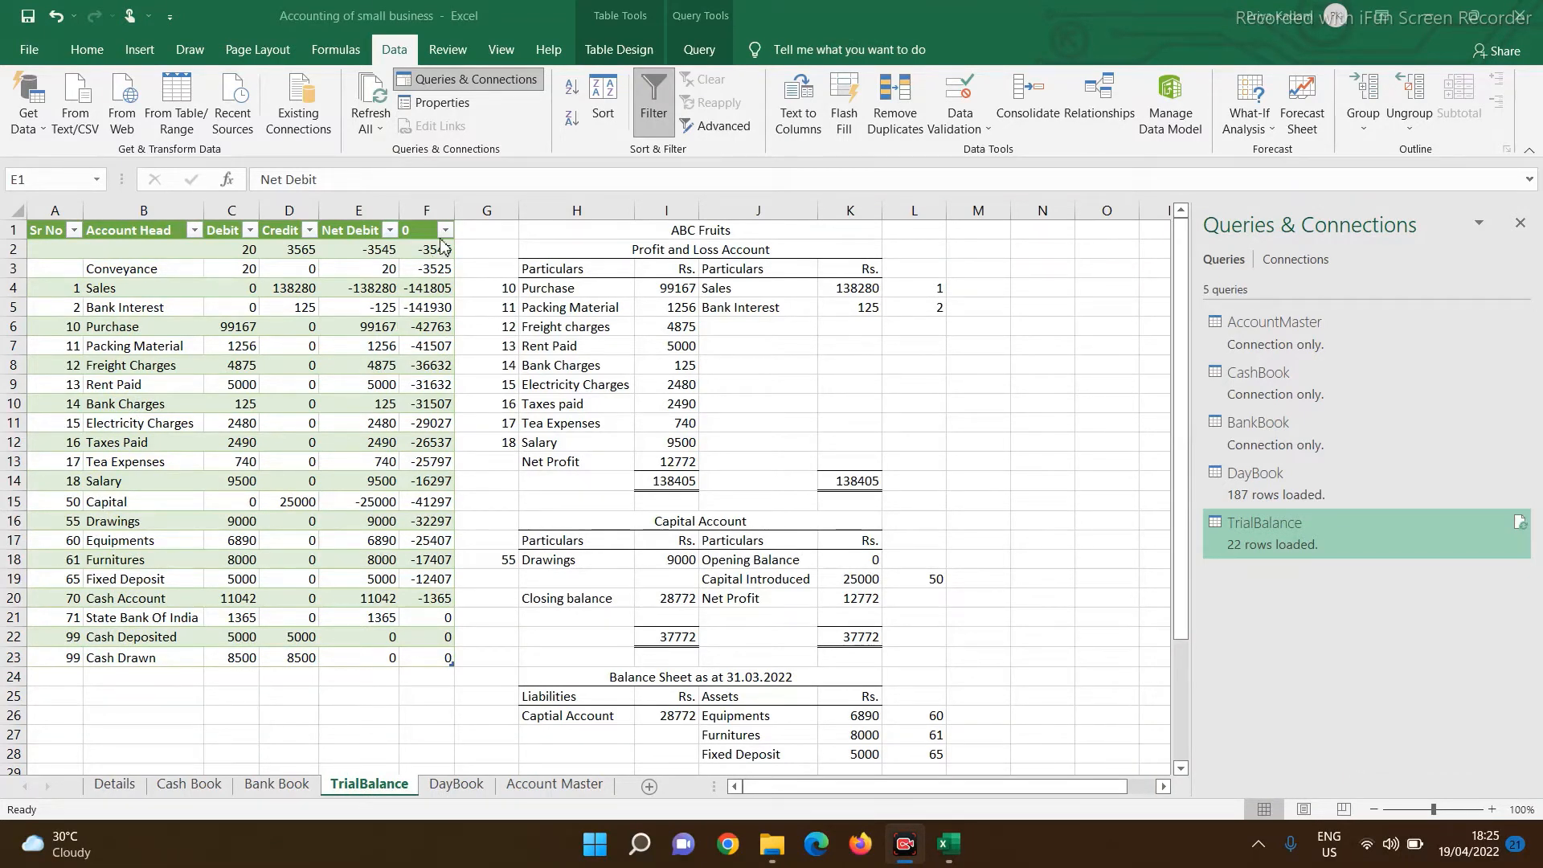
Step: Examine the TrialBalance sheet's running total, blank account head and balance sheet difference in K35, plus the issue list on the Details sheet
left_click(436, 659)
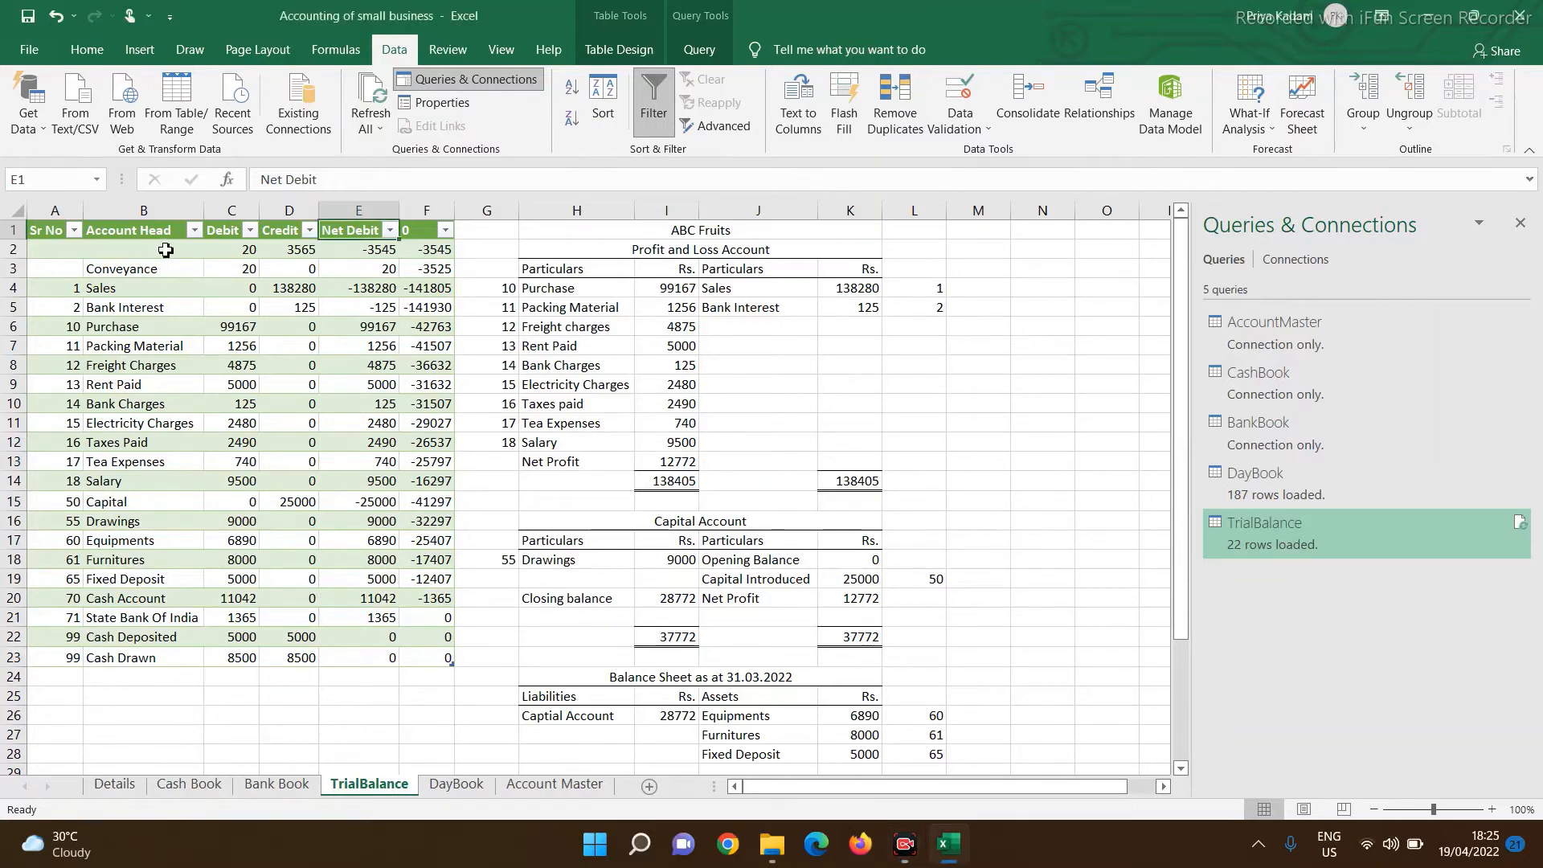
left_click(127, 251)
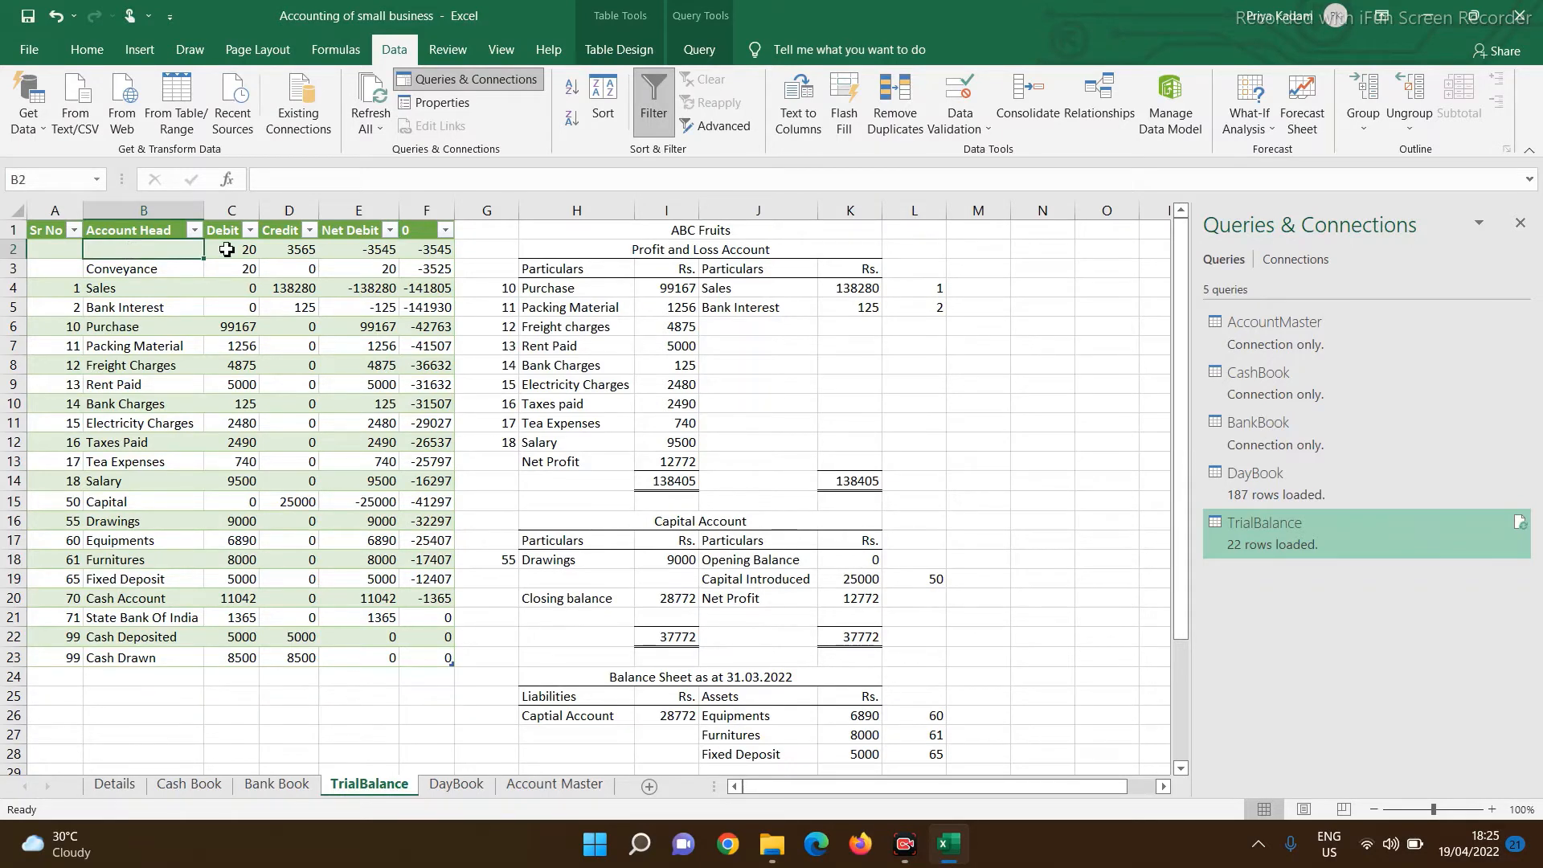
scroll(868, 612, "down", 8)
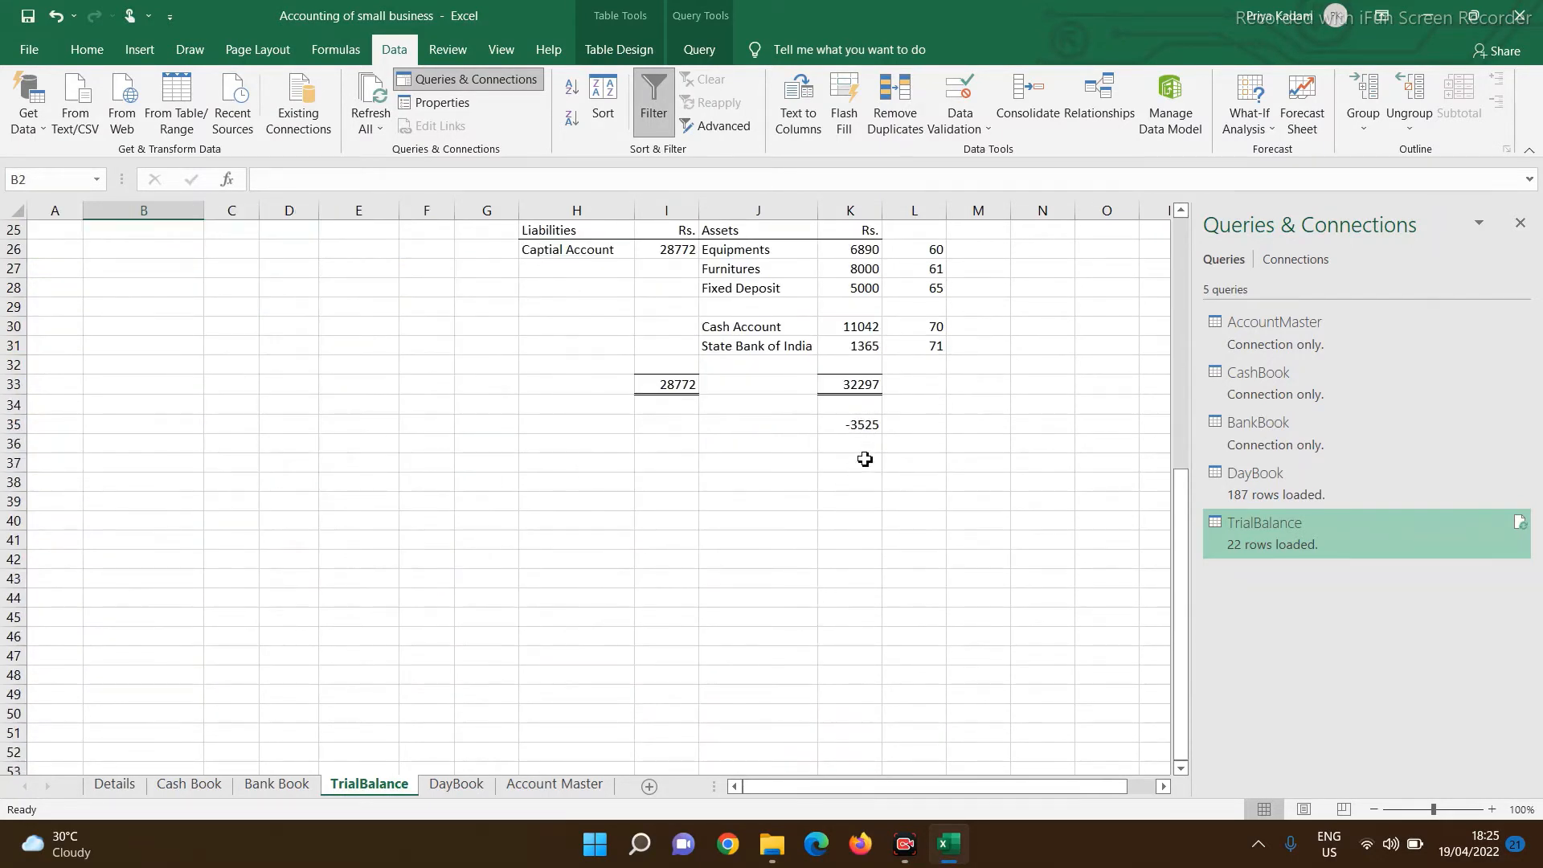
left_click(873, 425)
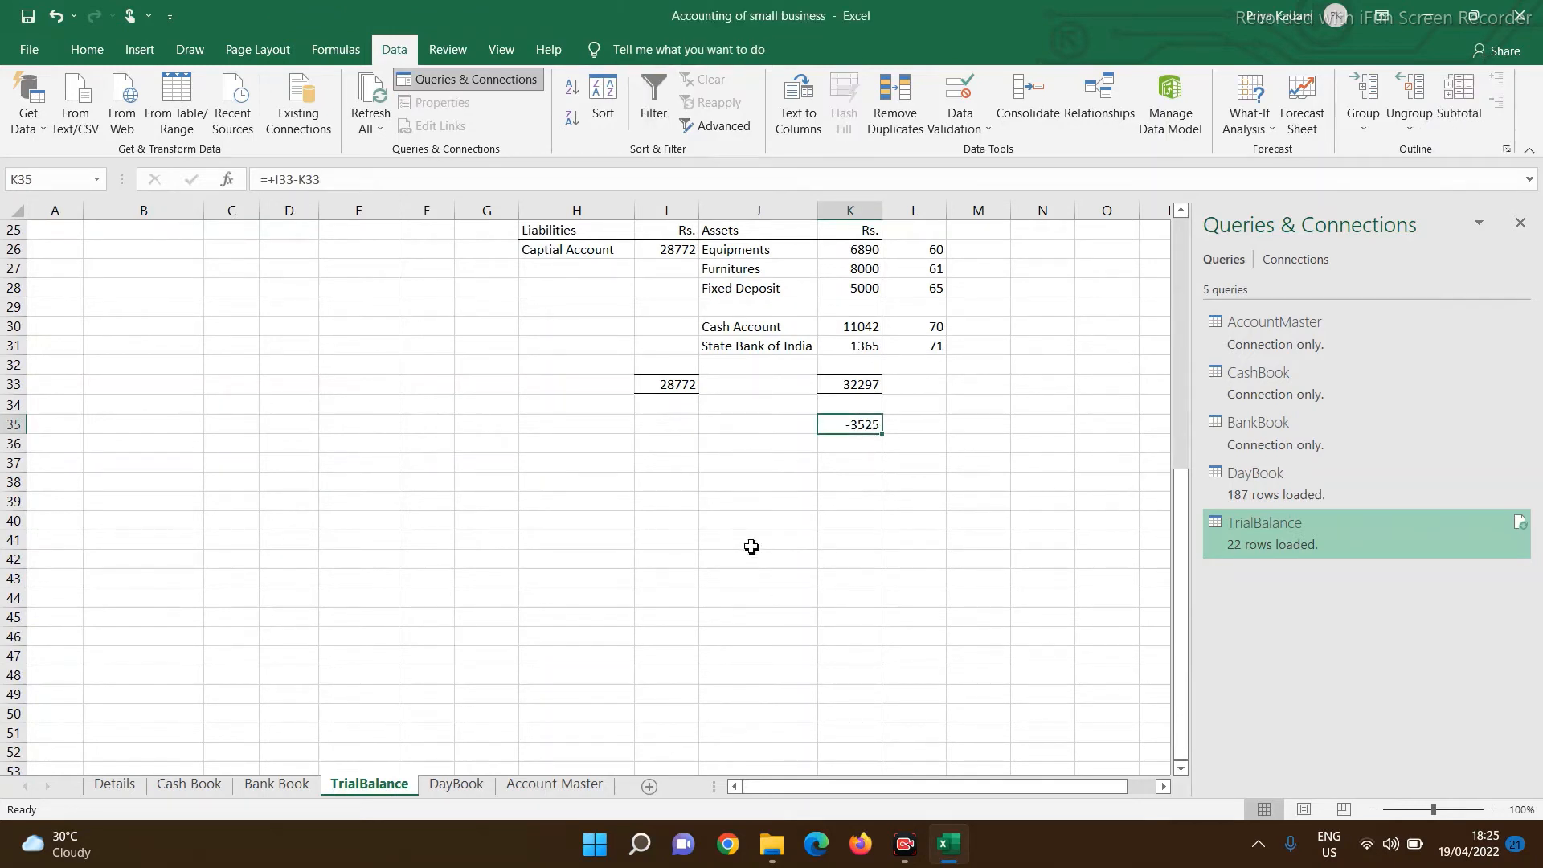
left_click(115, 785)
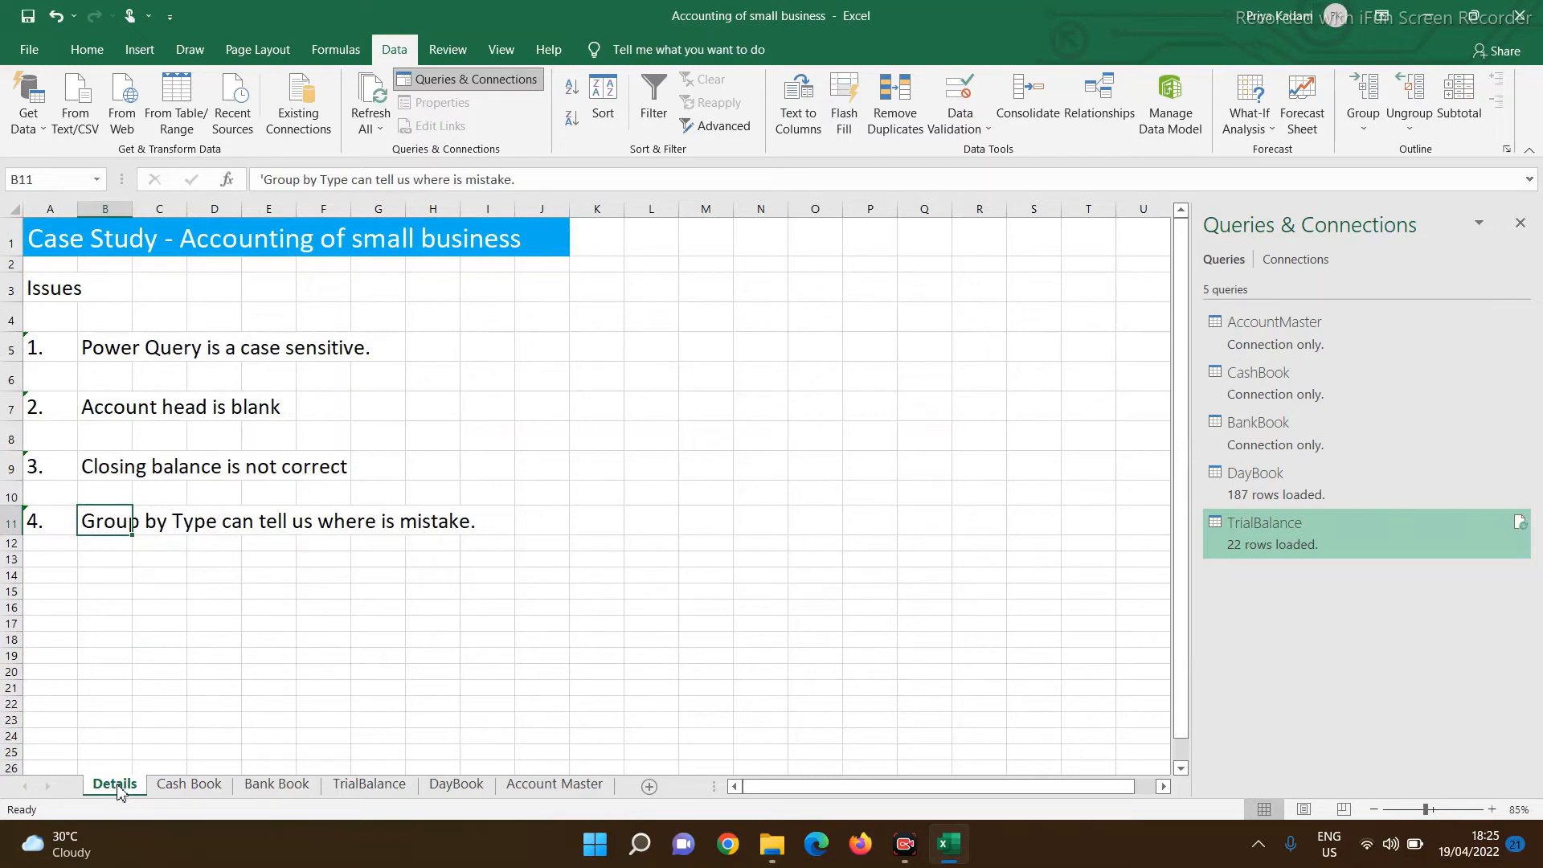
left_click(123, 607)
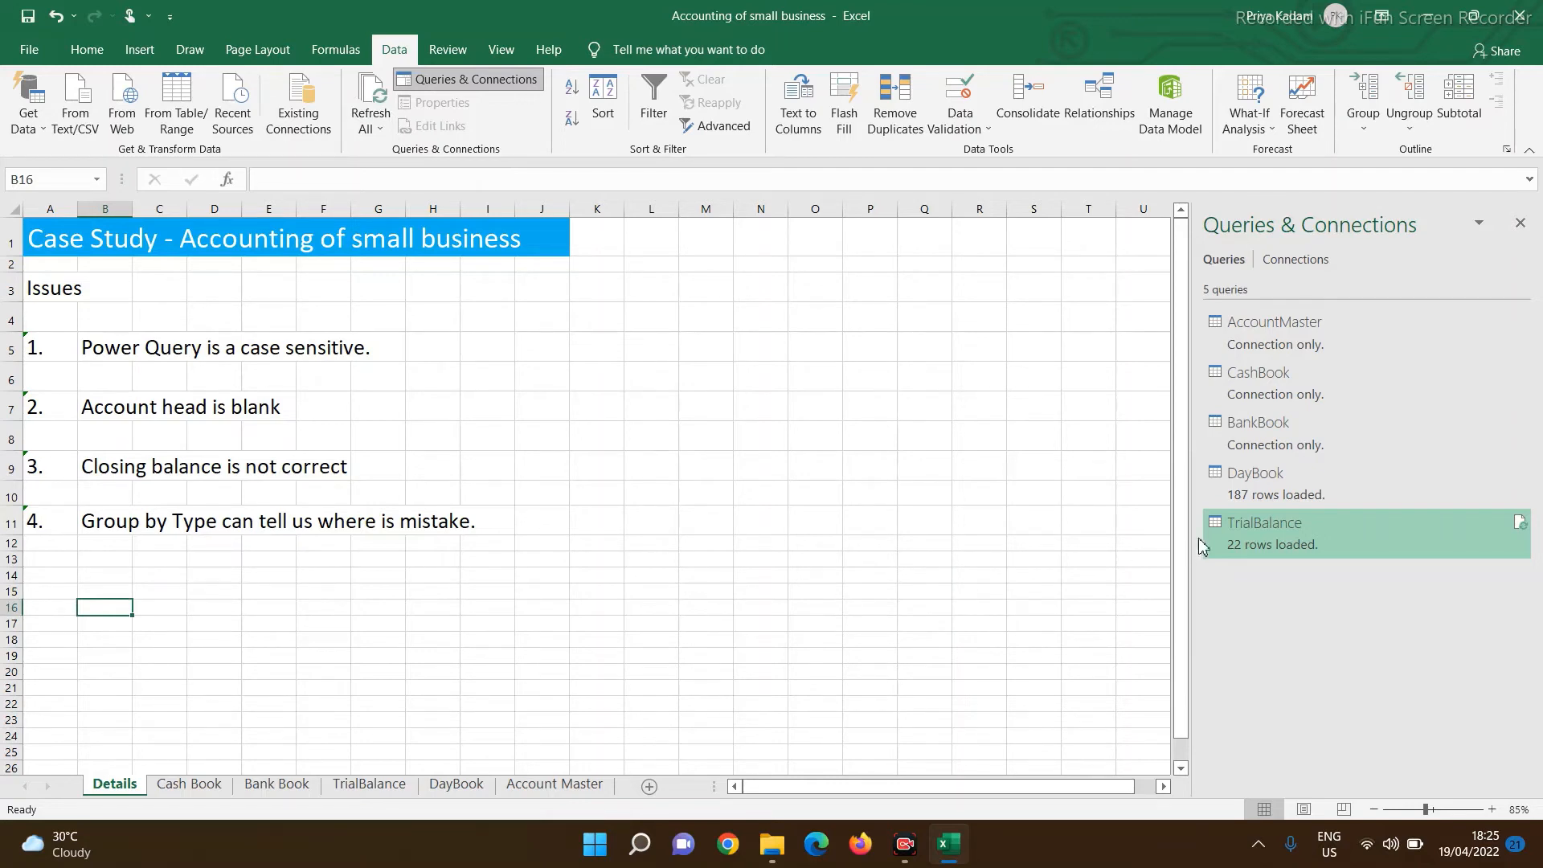
Step: Create a new query that references the DayBook query
left_click(1296, 488)
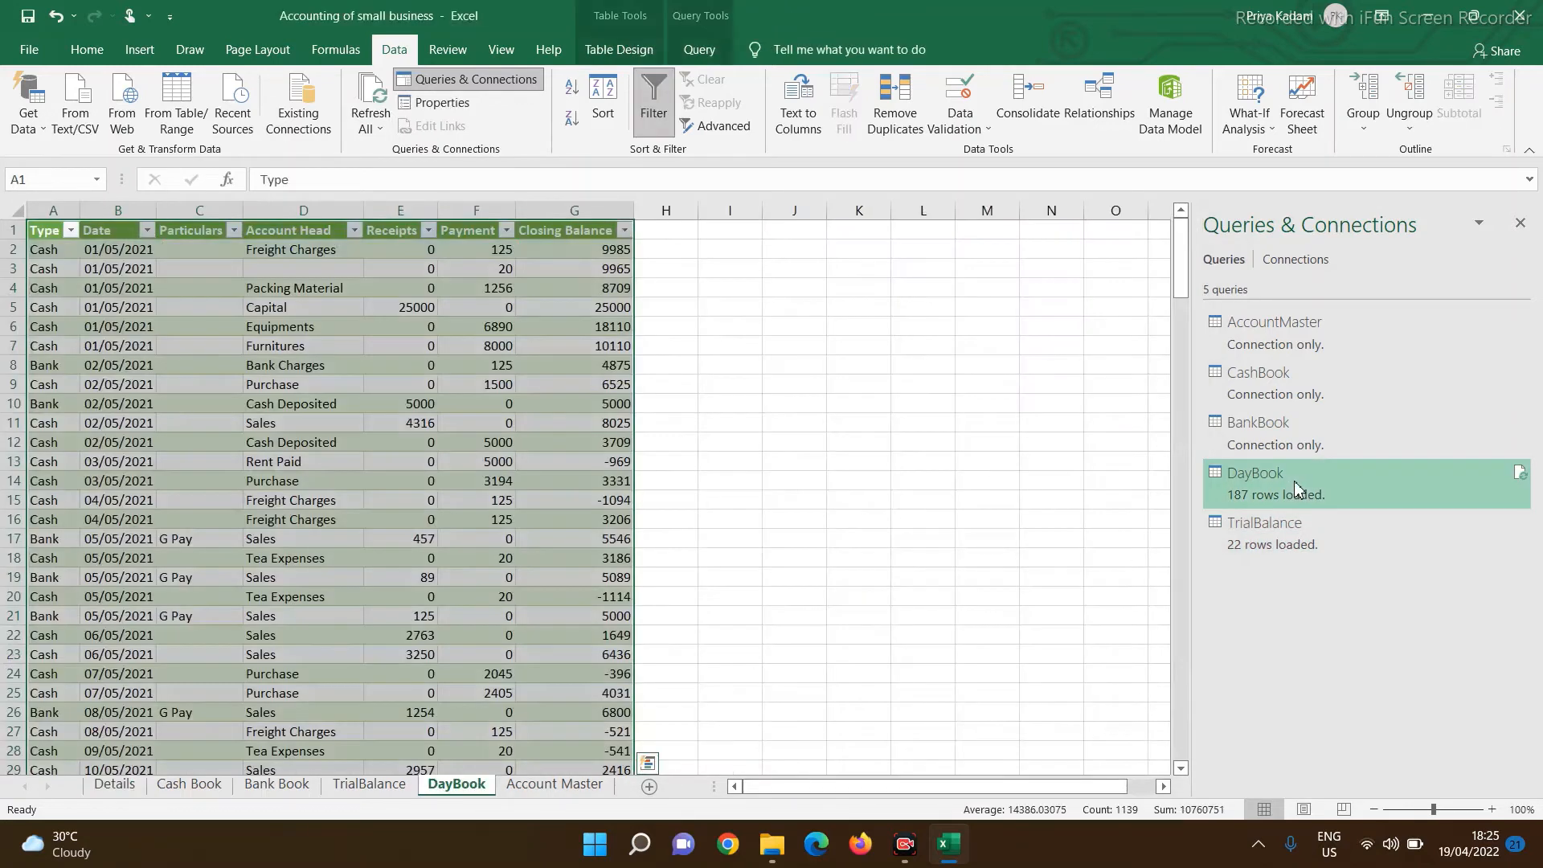
right_click(1296, 488)
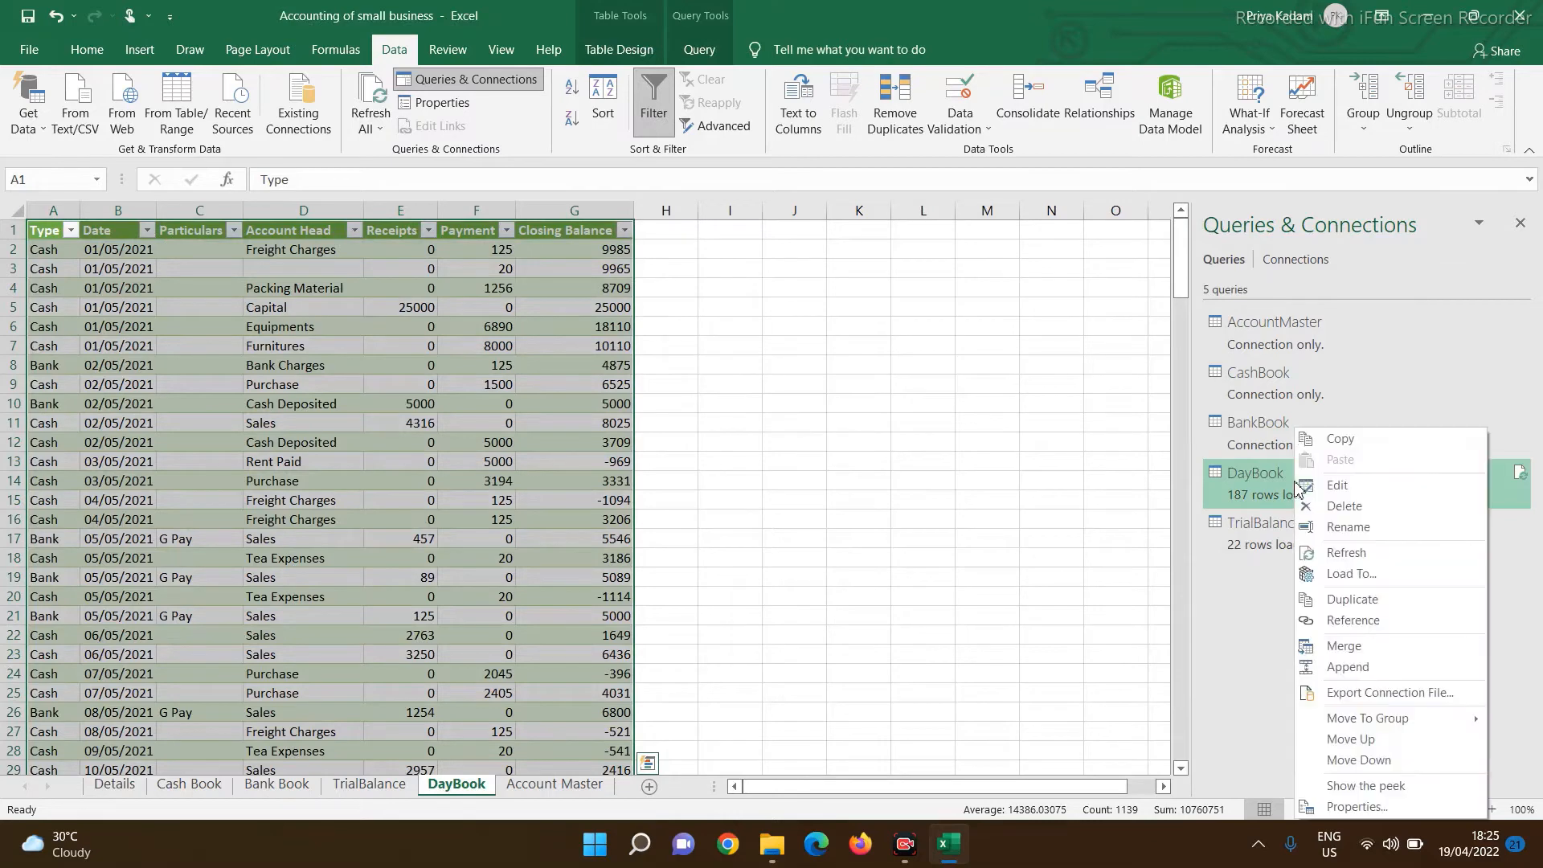
left_click(1336, 619)
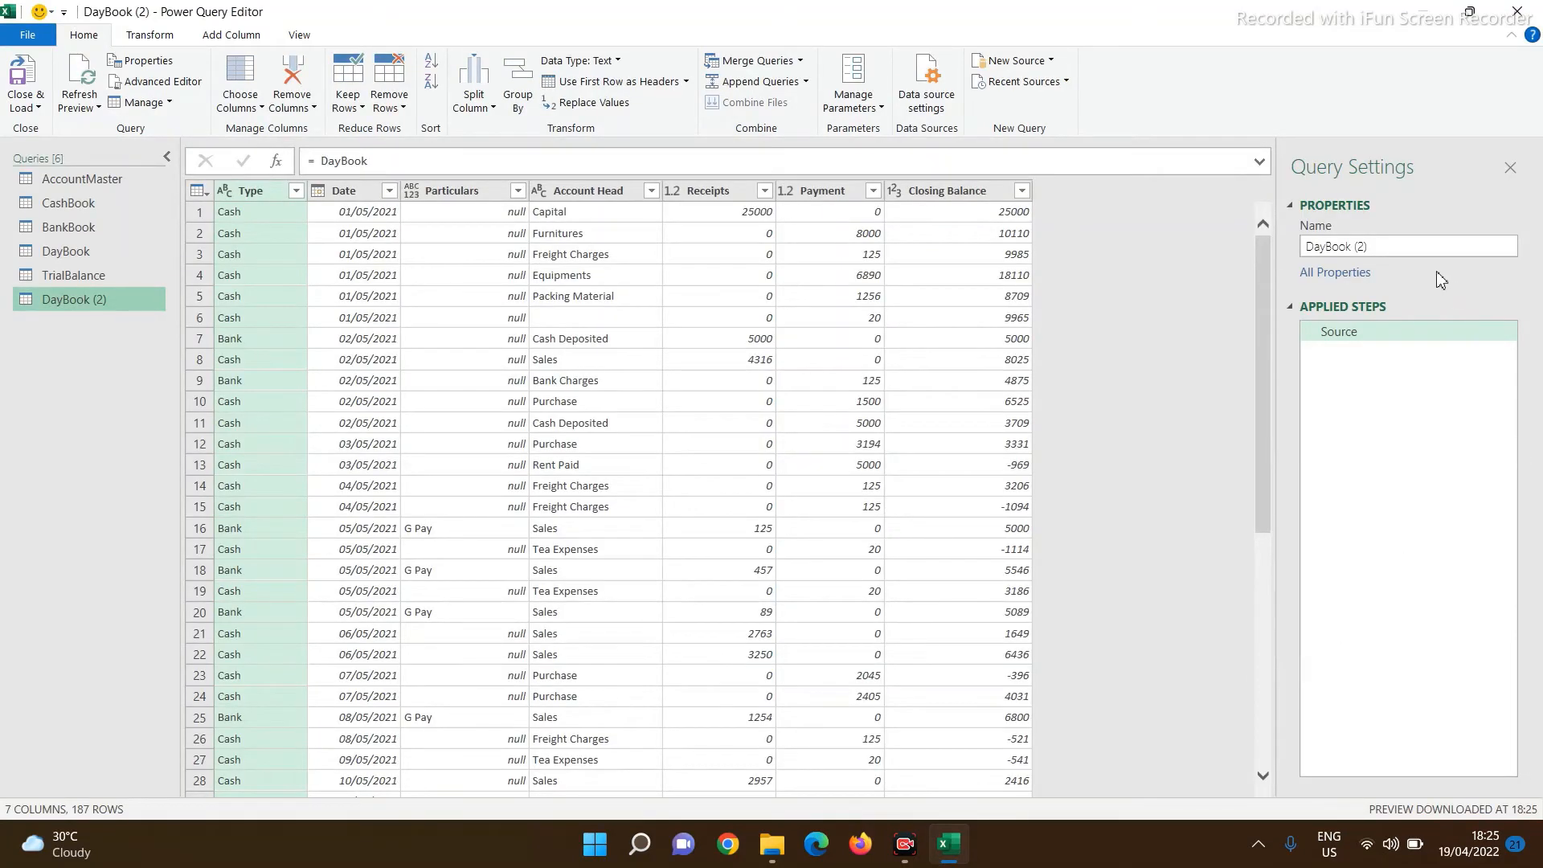
Step: Rename the new DayBook reference query as Diff Finding
left_click(1391, 247)
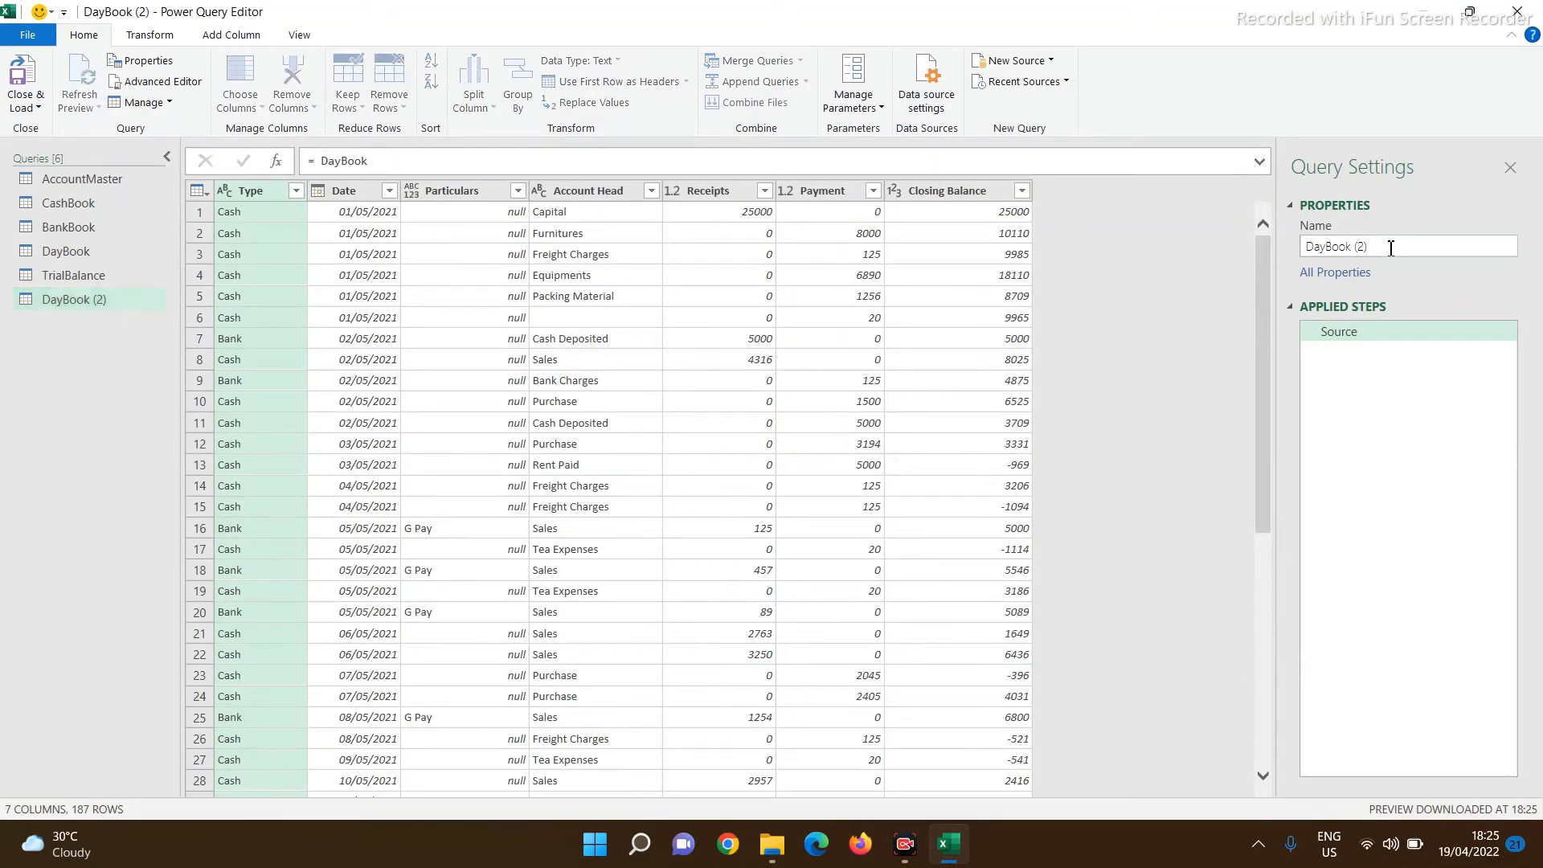
key("BackSpace")
key("BackSpace")
key("BackSpace")
key("BackSpace")
key("BackSpace")
key("BackSpace")
key("BackSpace")
key("BackSpace")
key("BackSpace")
key("BackSpace")
key("BackSpace")
type("Diff")
key("Return")
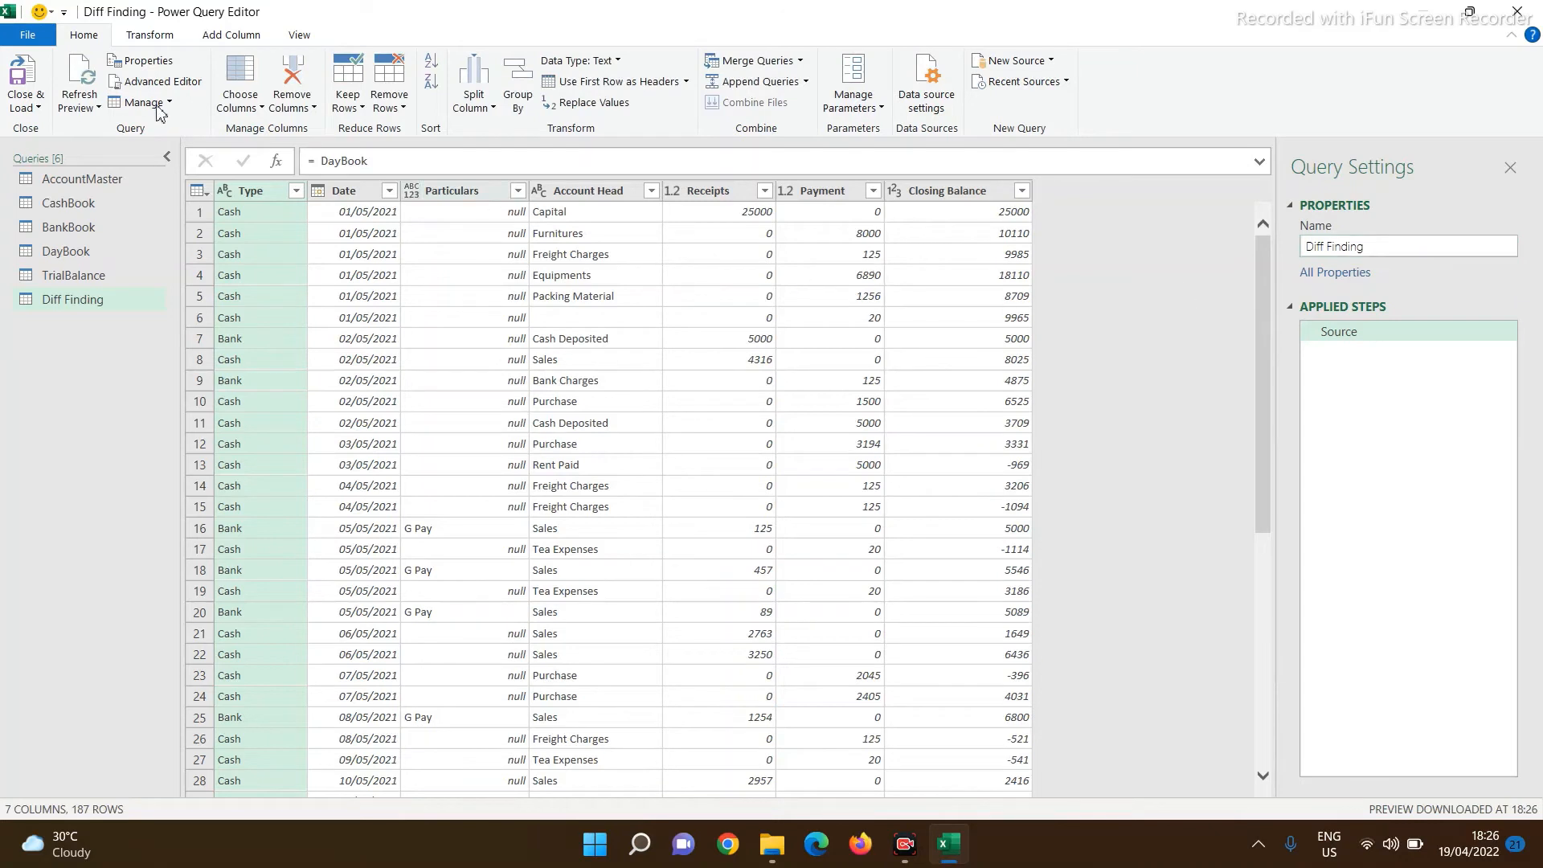
Step: Set up an advanced Group By on the Type column of Diff Finding, naming the first new column Receipt
left_click(157, 38)
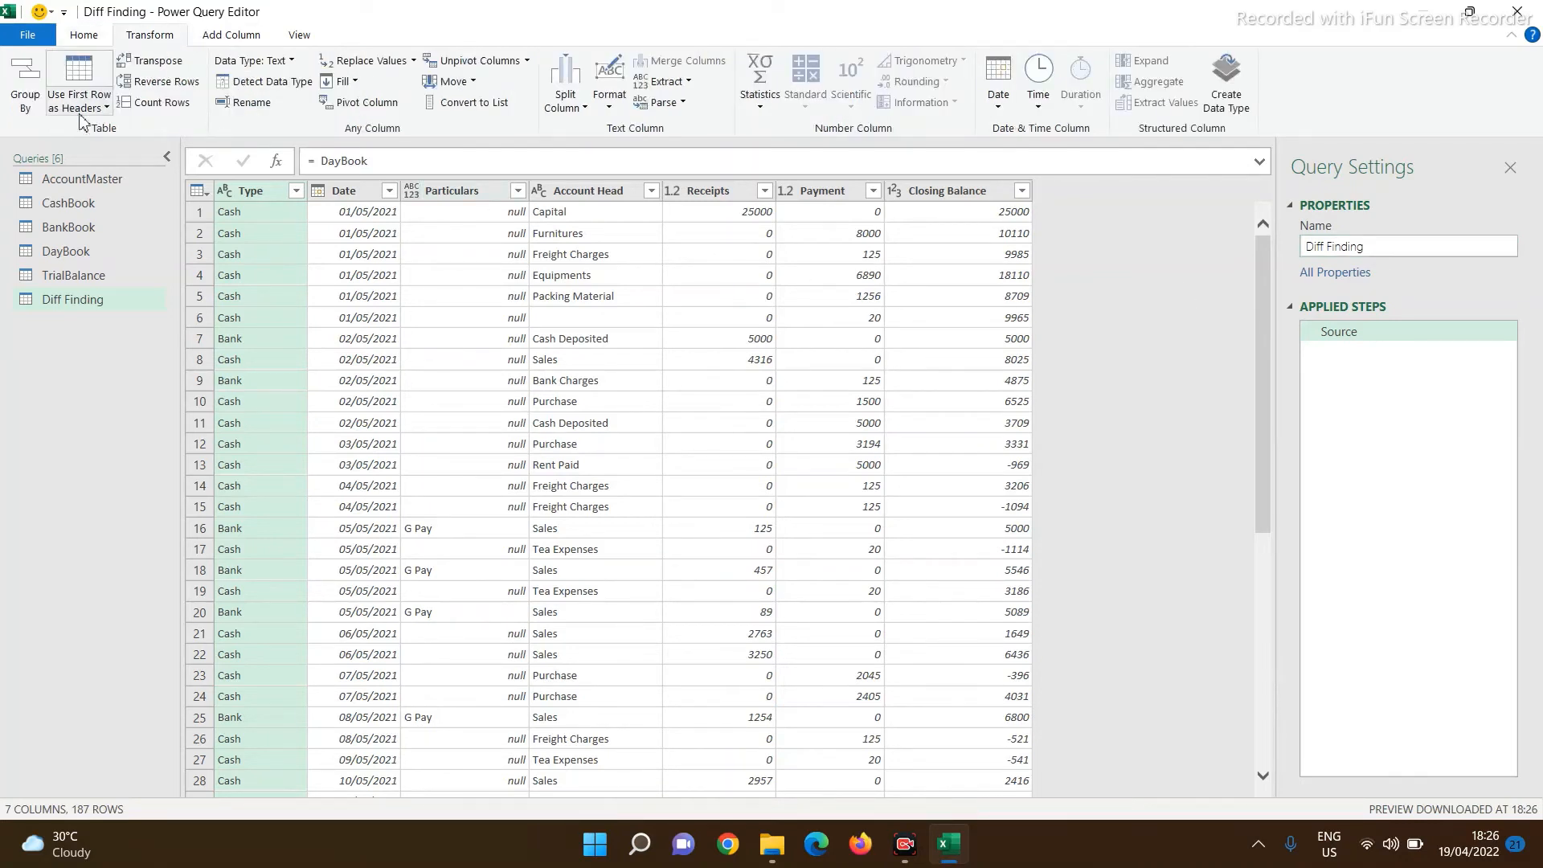
left_click(26, 84)
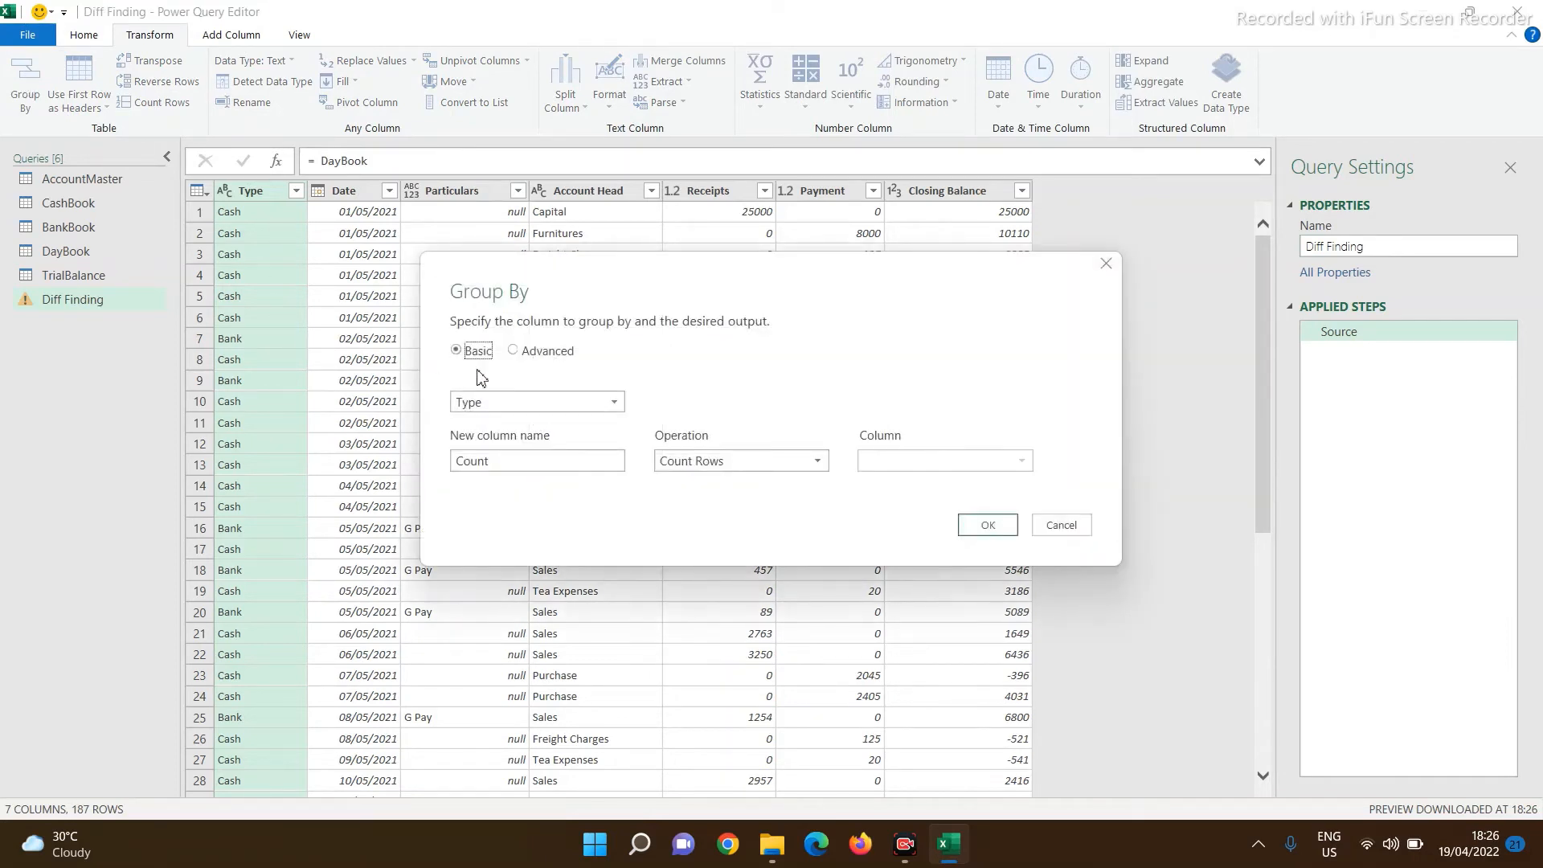
left_click(515, 351)
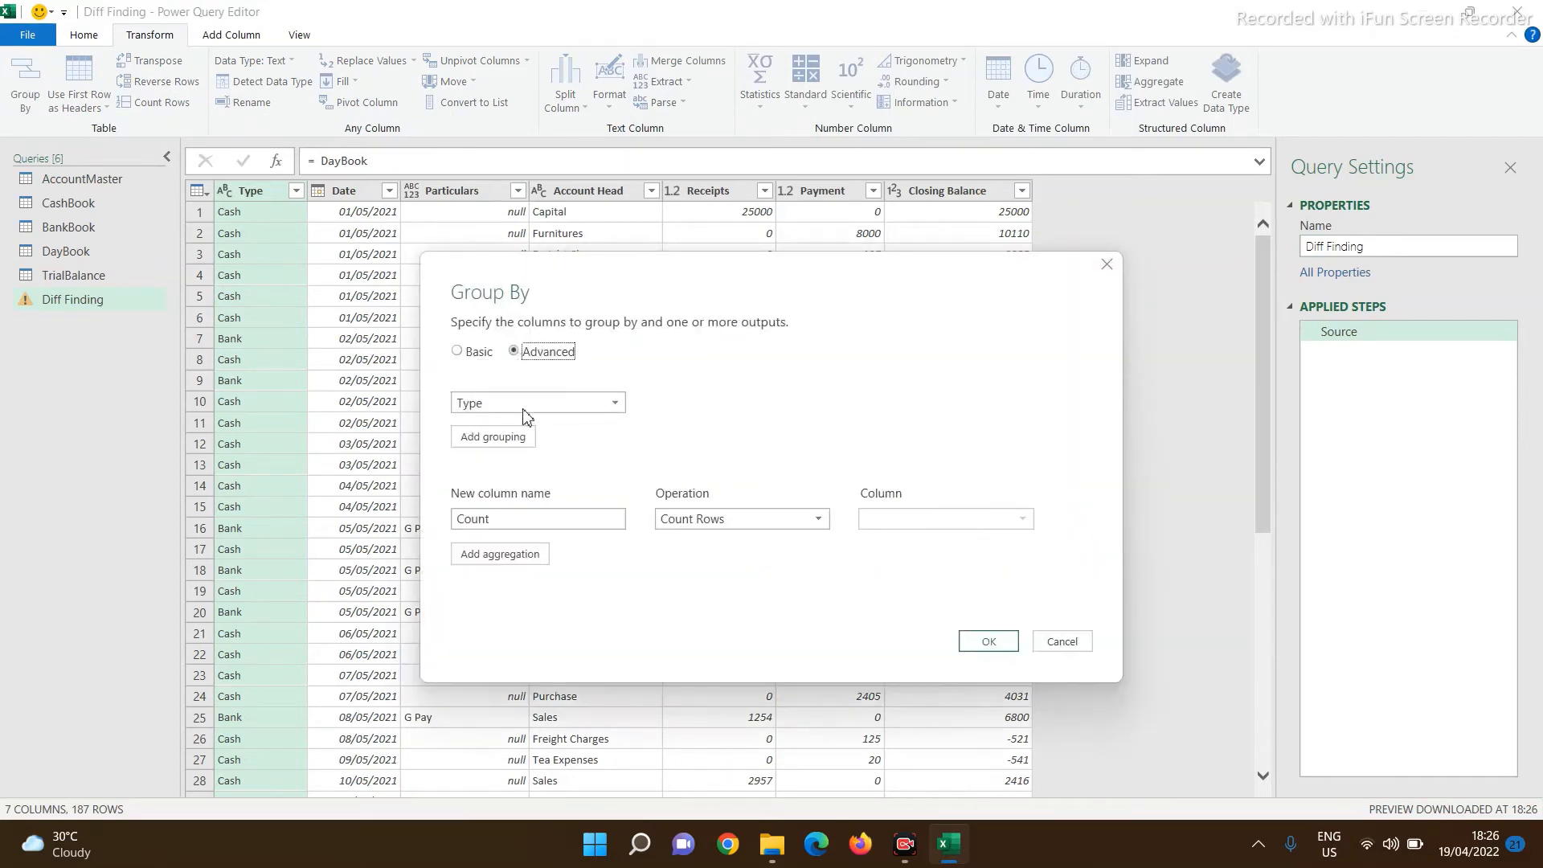
left_click(515, 517)
key("BackSpace")
key("BackSpace")
key("BackSpace")
key("BackSpace")
type("Receipt")
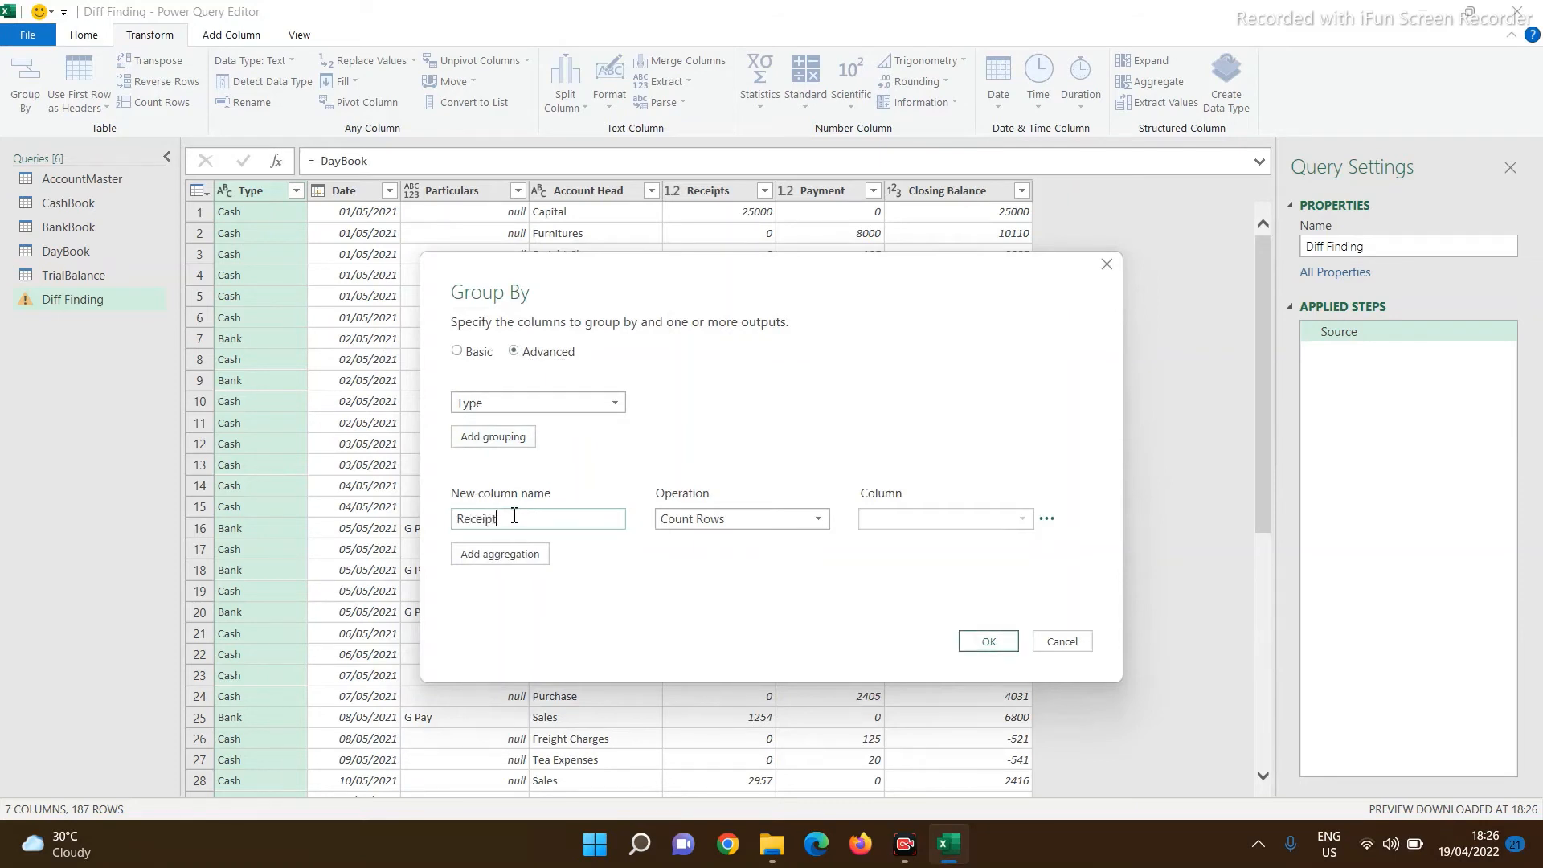
Step: Add a second aggregation named Payment and set the operation of both the Receipt and Payment aggregations to Sum
left_click(498, 555)
left_click(494, 560)
type("Payment")
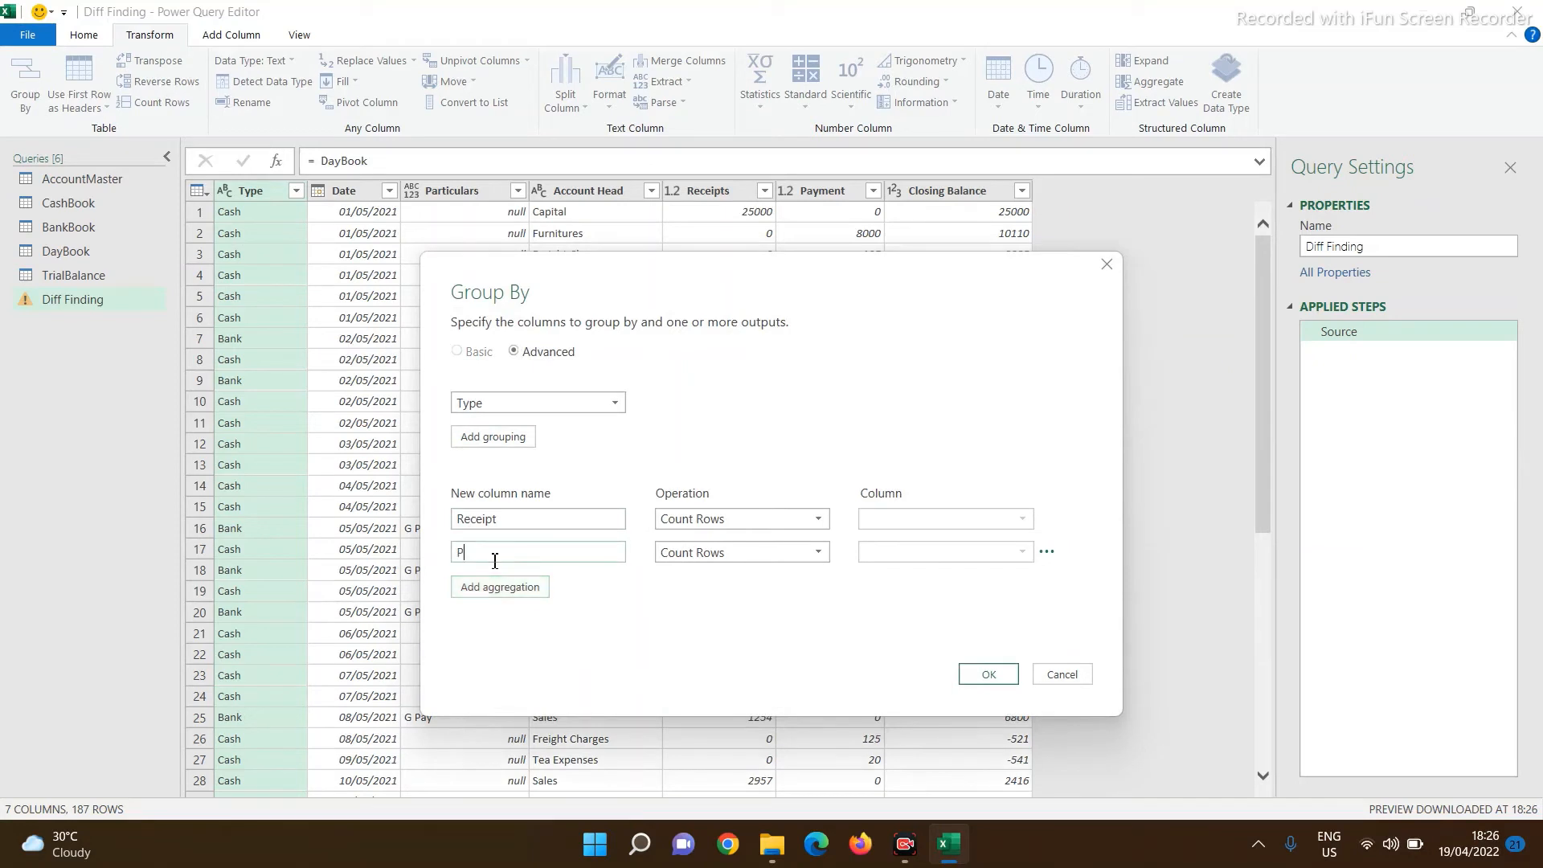
left_click(718, 523)
left_click(688, 543)
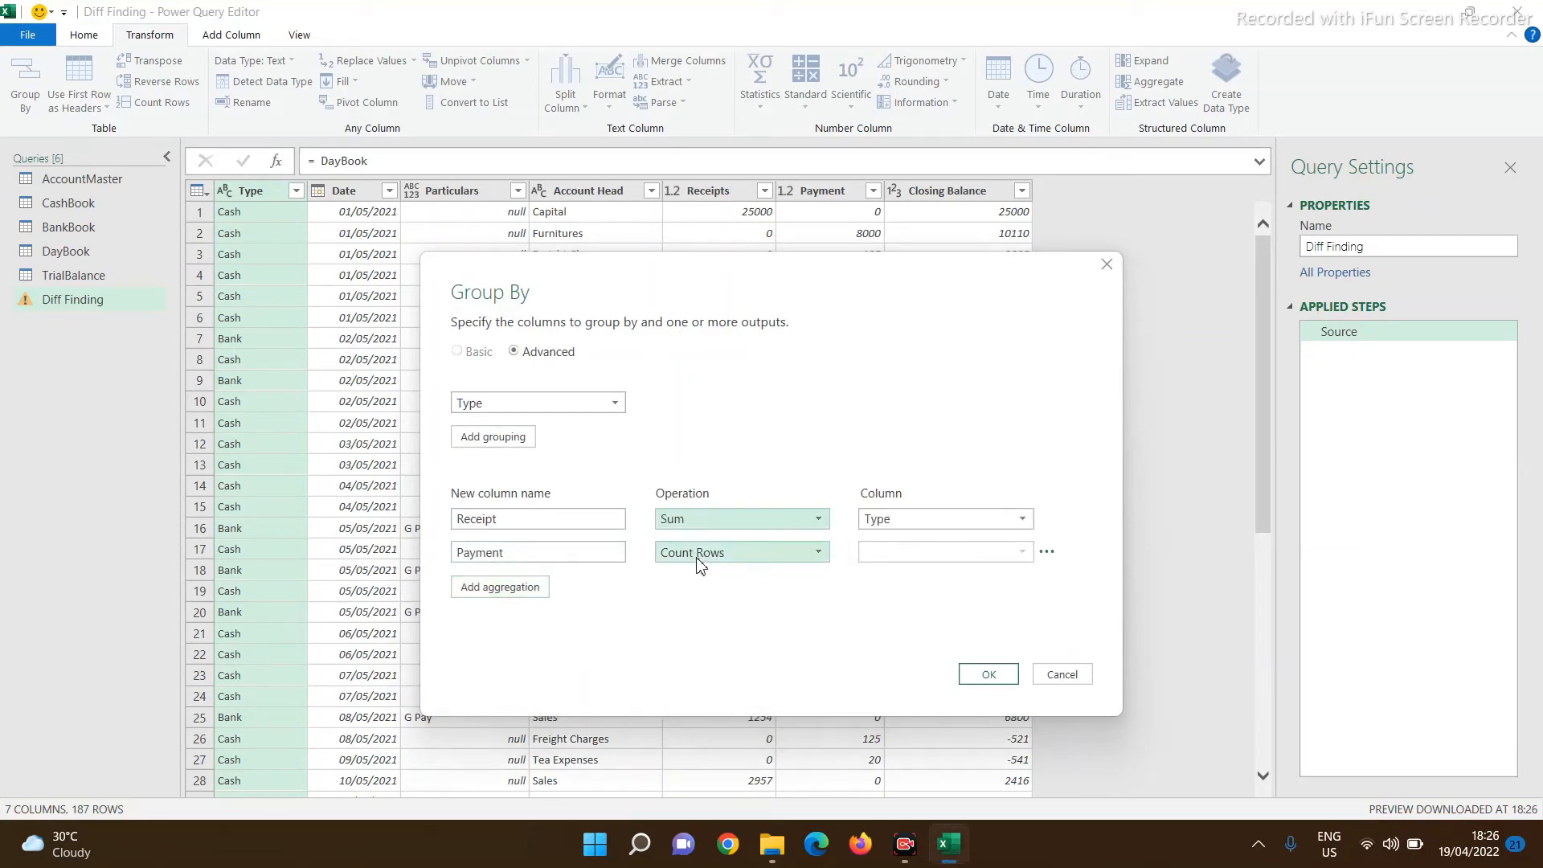
left_click(700, 555)
left_click(673, 579)
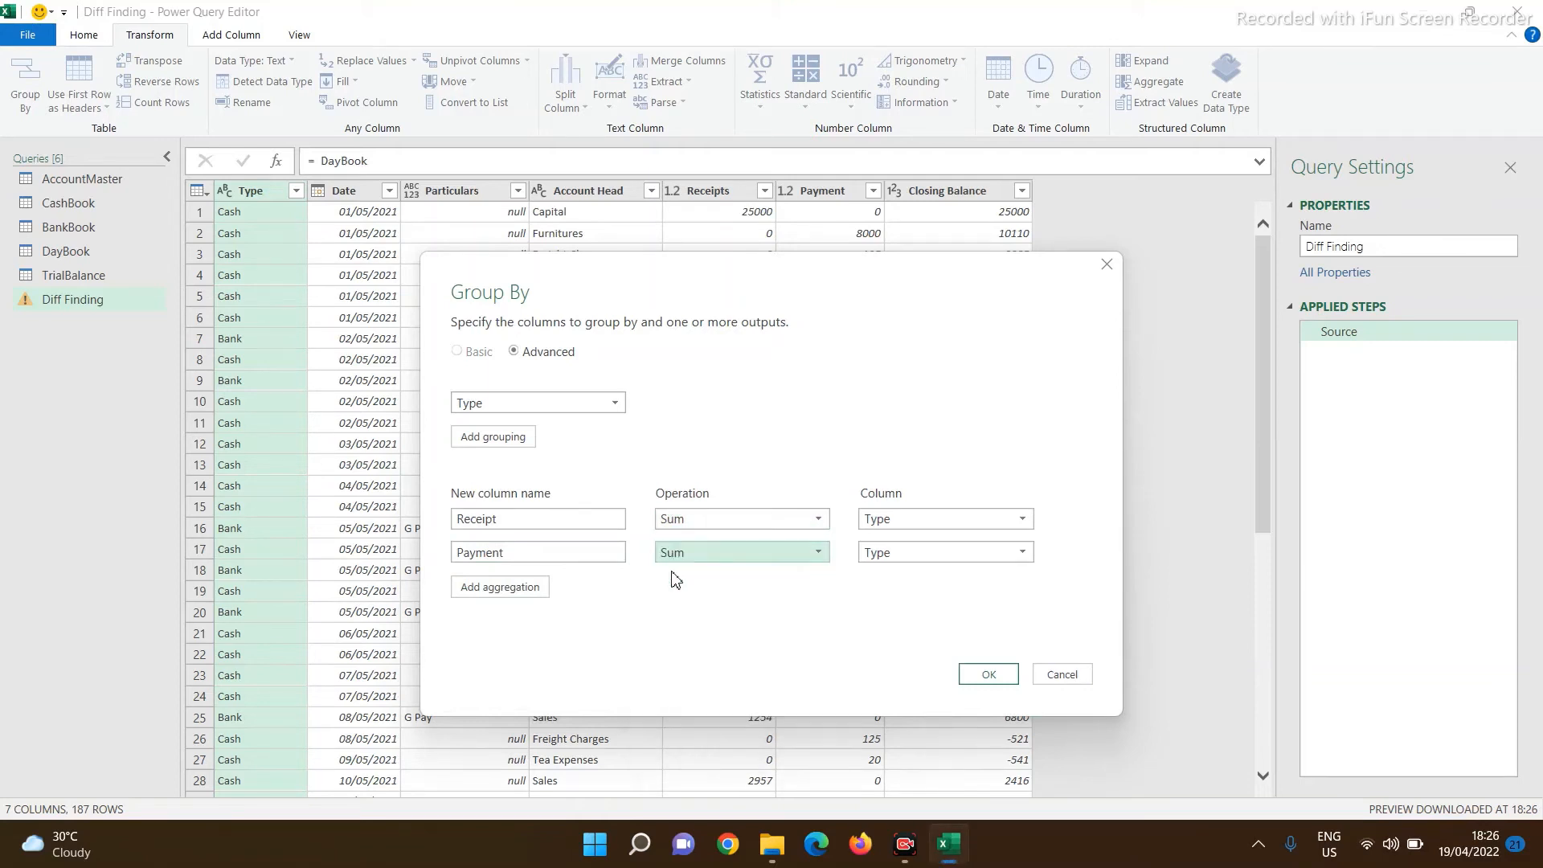
Step: Sum the Receipts column for Receipt and the Payment column for Payment, and apply the grouping
left_click(873, 528)
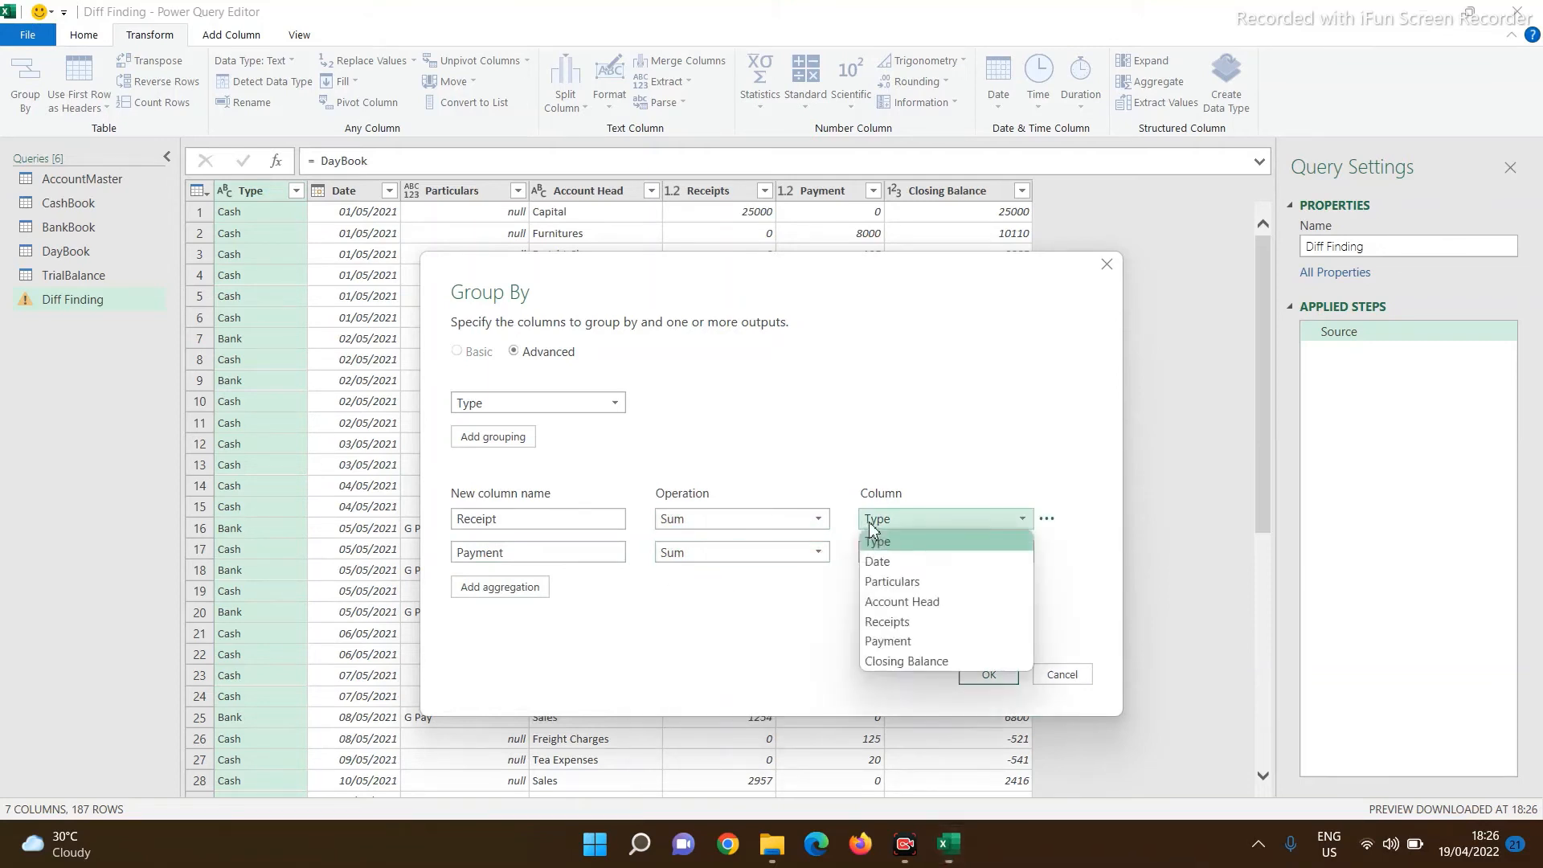
left_click(882, 623)
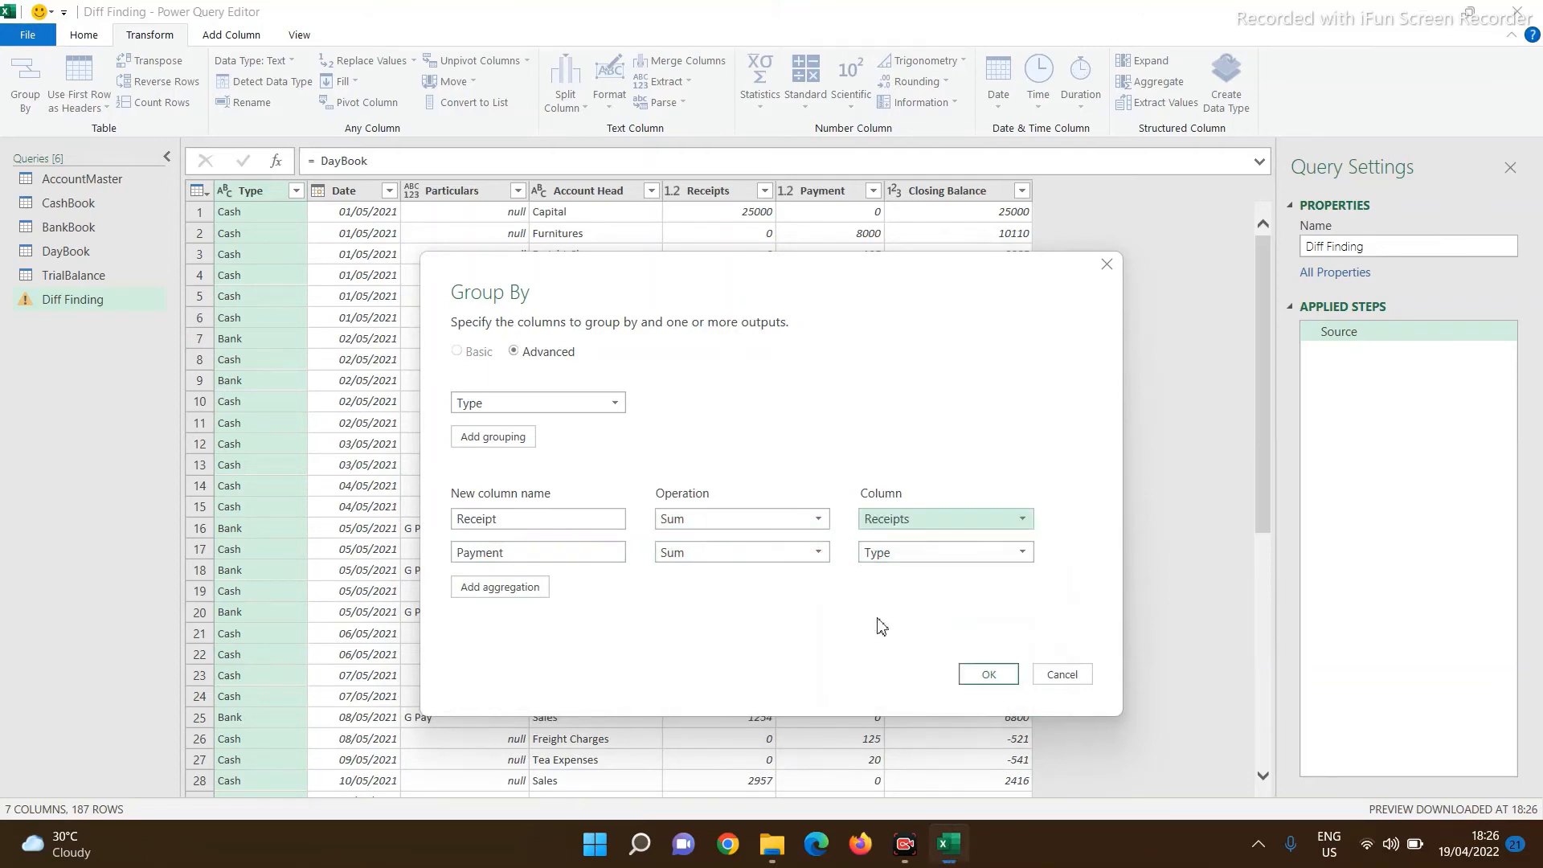
left_click(897, 558)
left_click(907, 679)
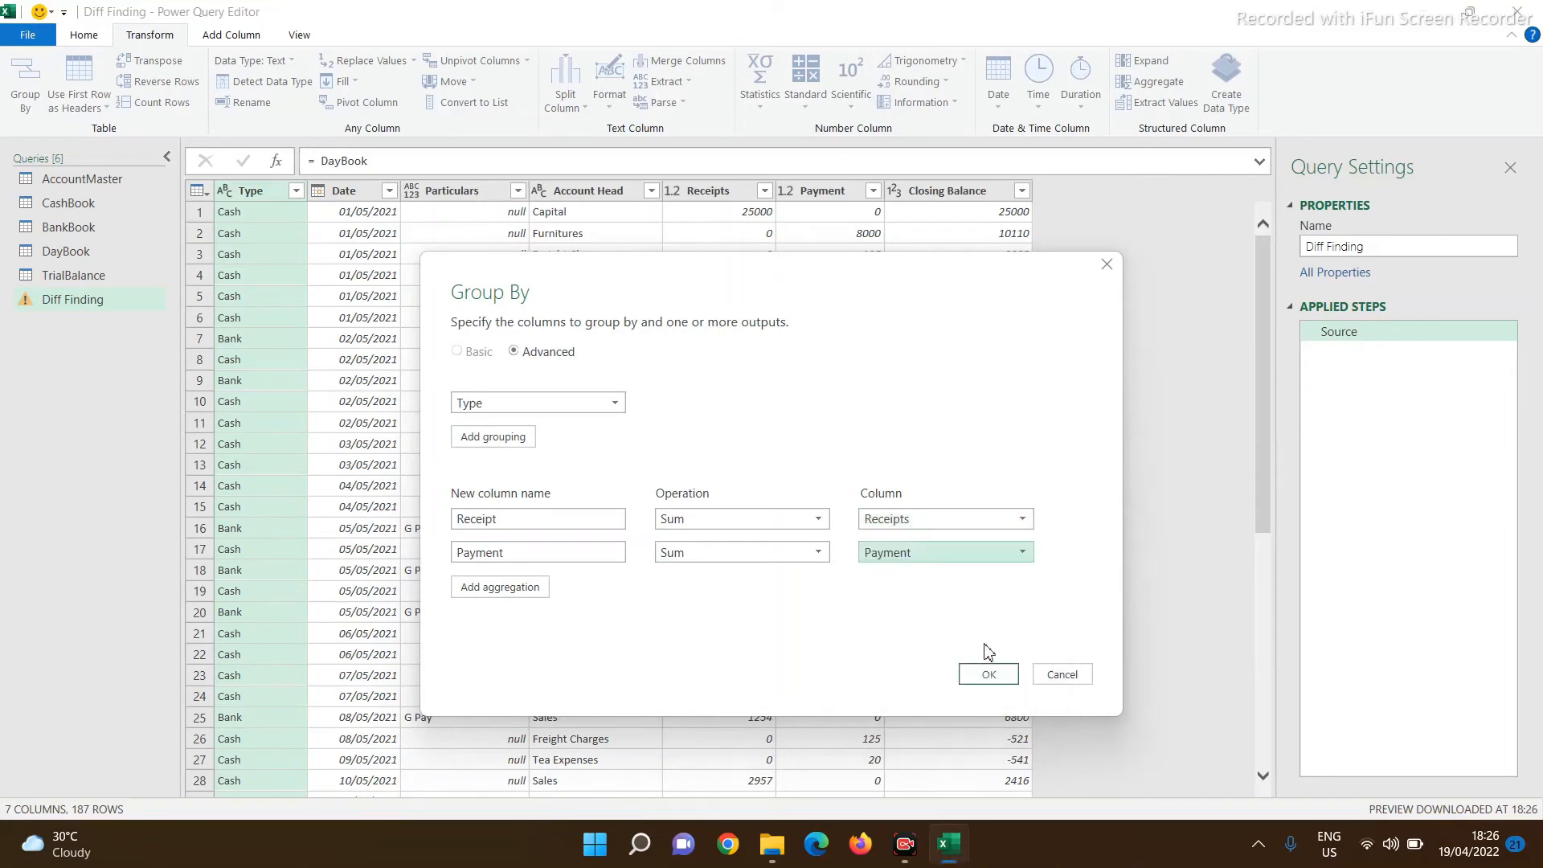
left_click(981, 683)
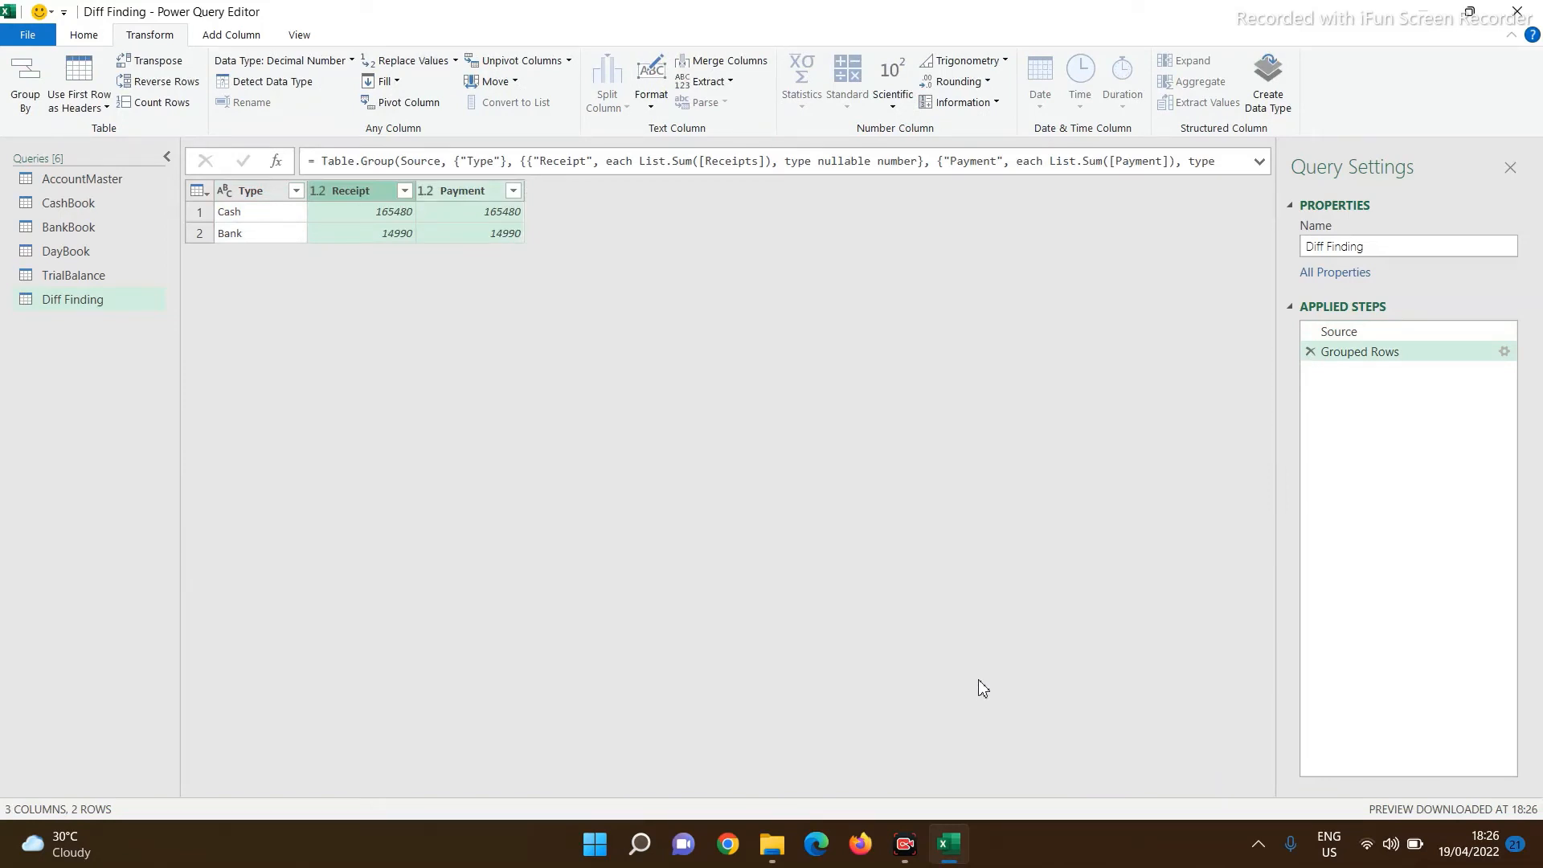
Step: Filter blank Account Head entries out of Diff Finding right after its Source step, and return to the Grouped Rows result
left_click(1348, 332)
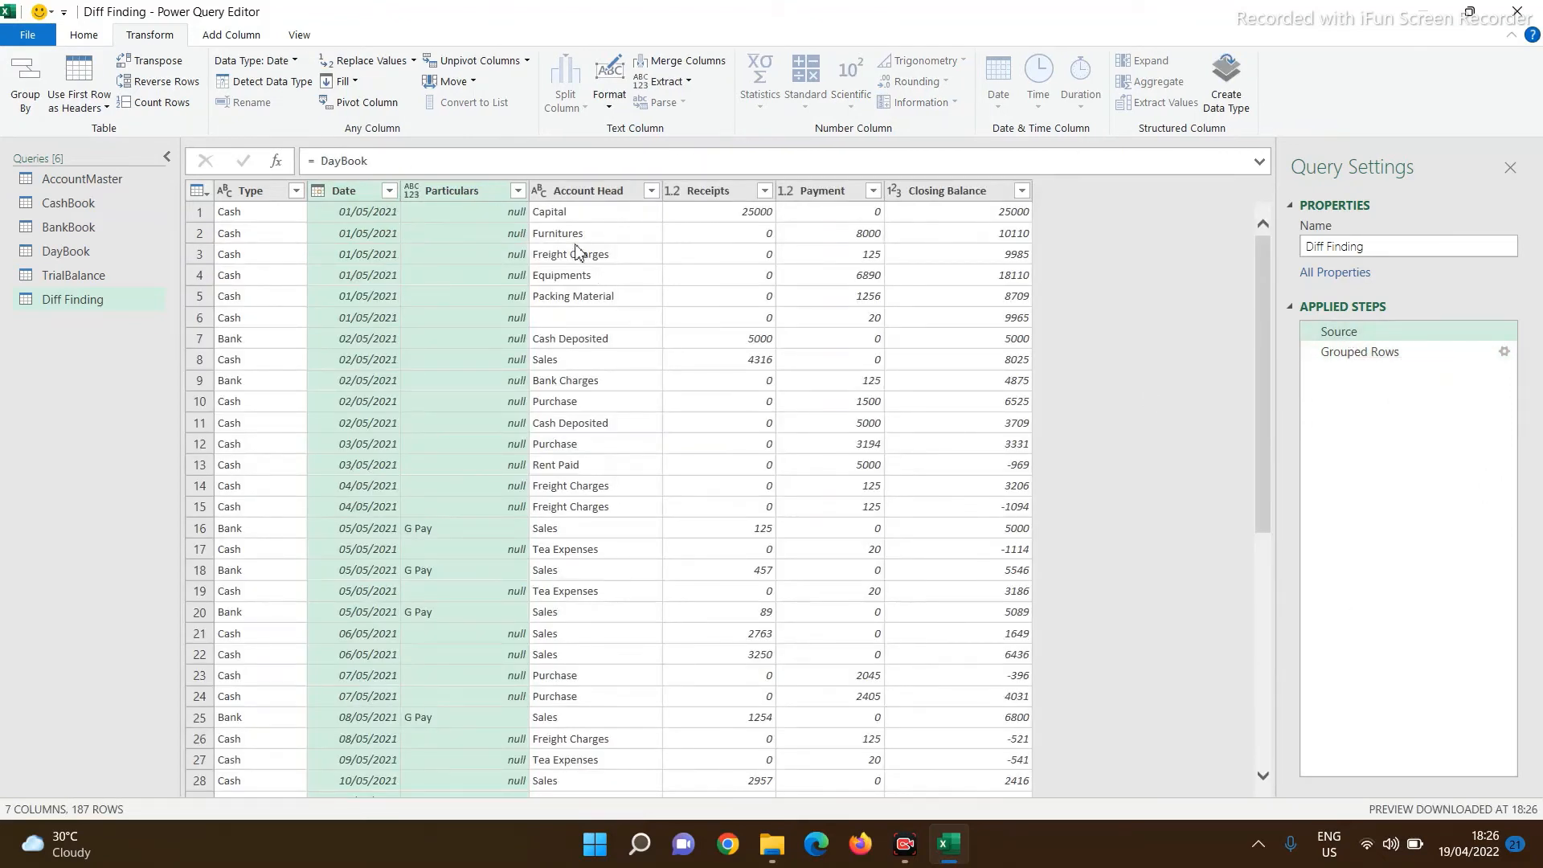
left_click(651, 193)
left_click(653, 192)
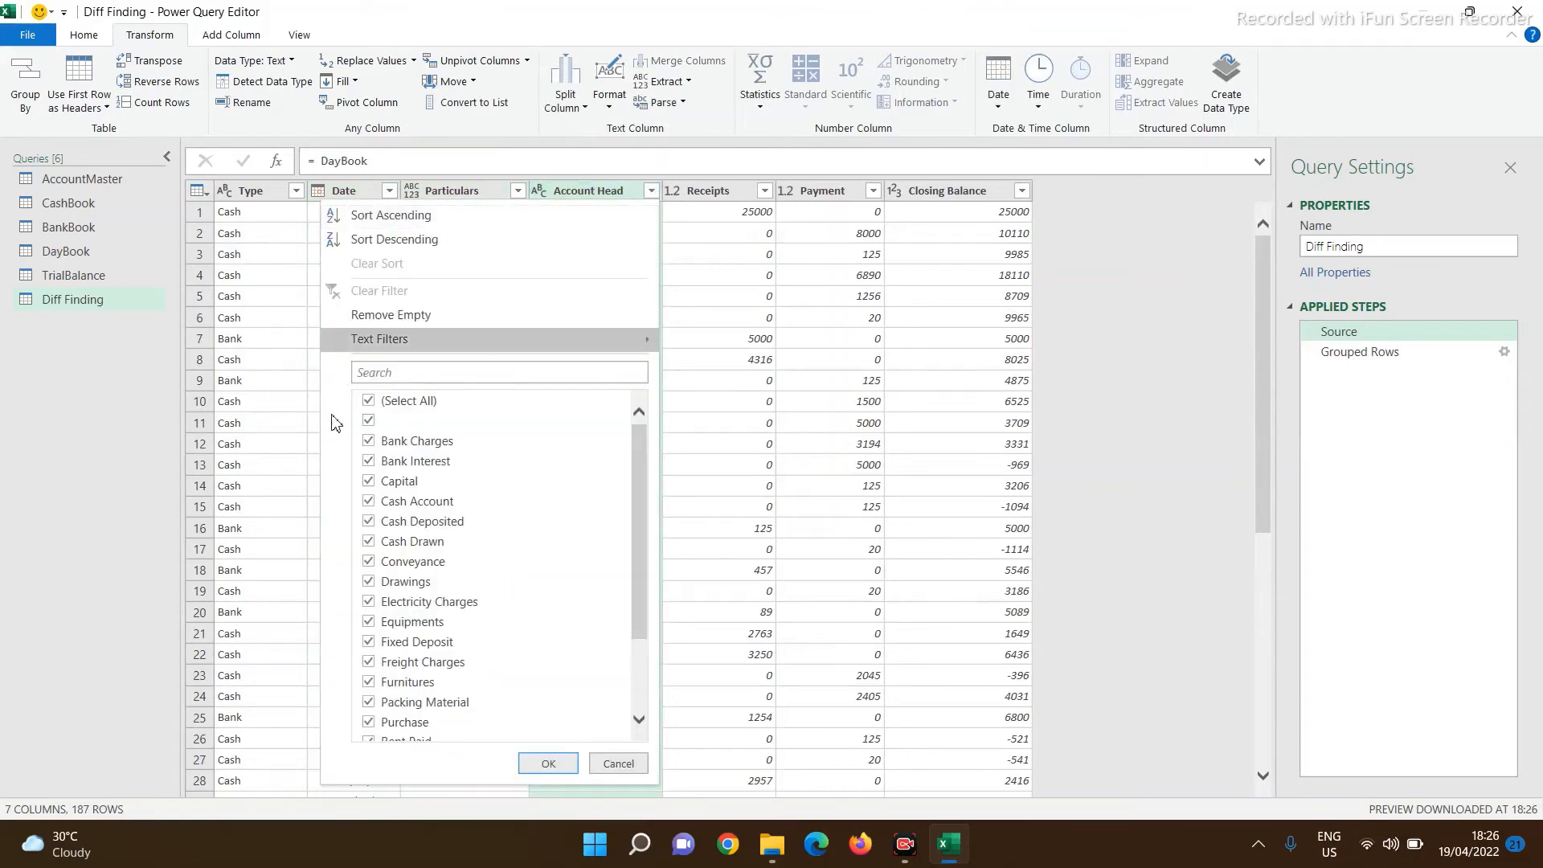
left_click(369, 426)
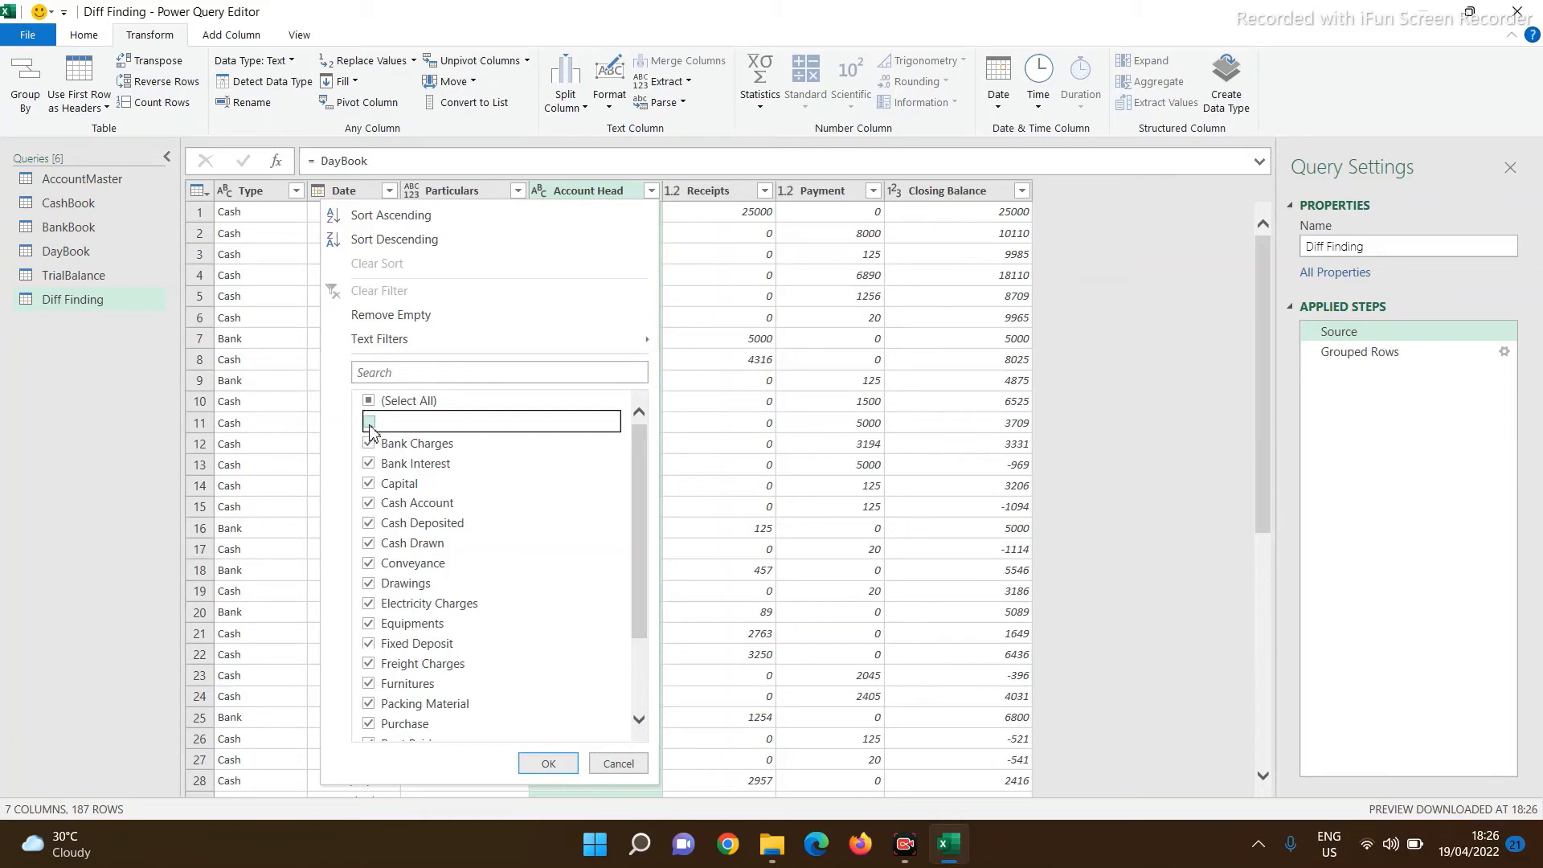
left_click(549, 762)
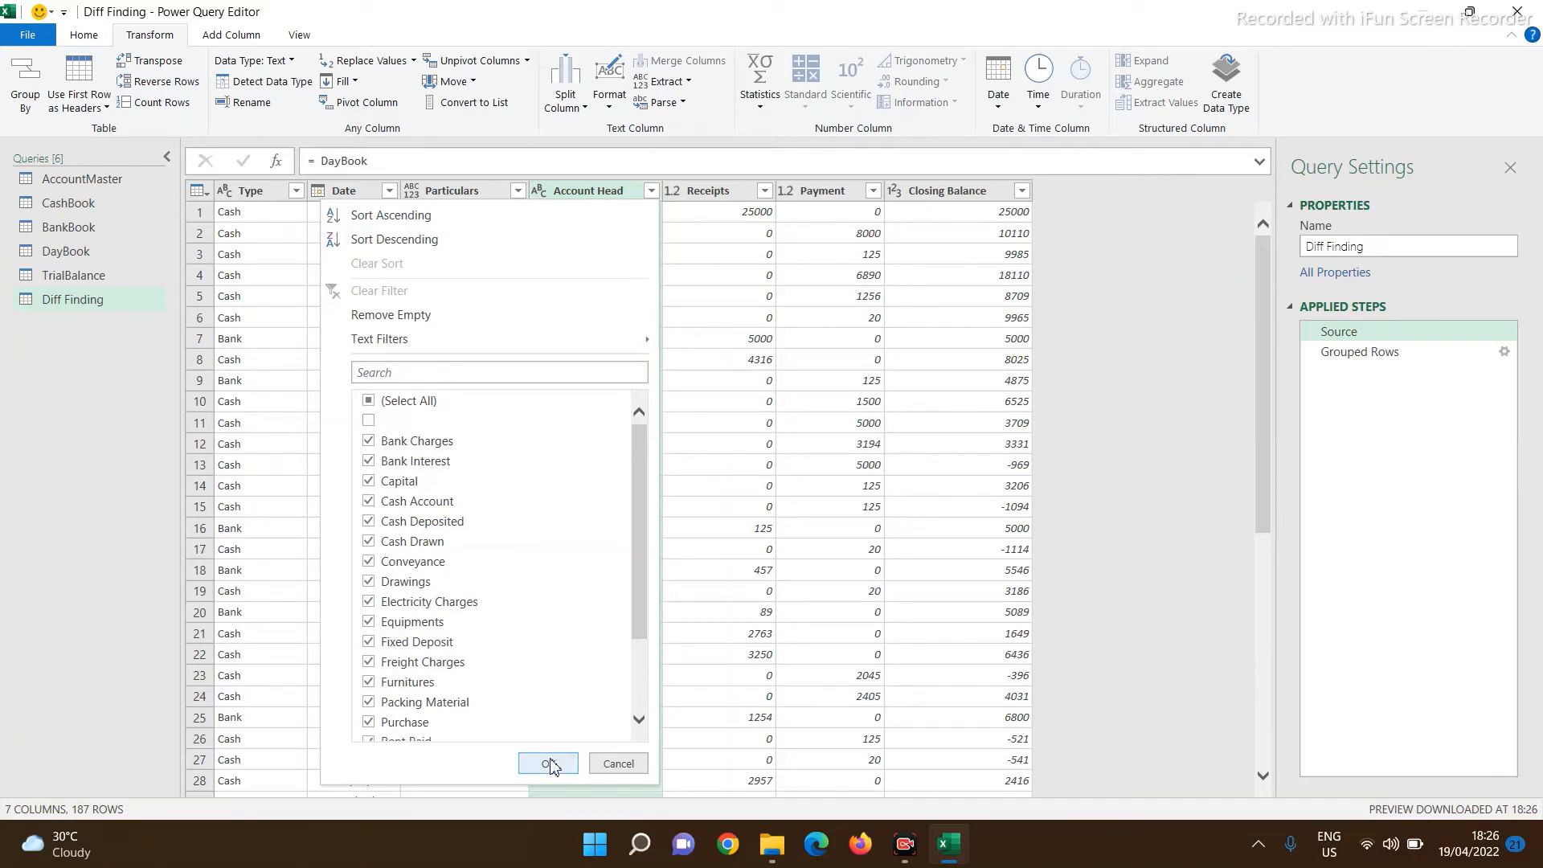
left_click(1378, 386)
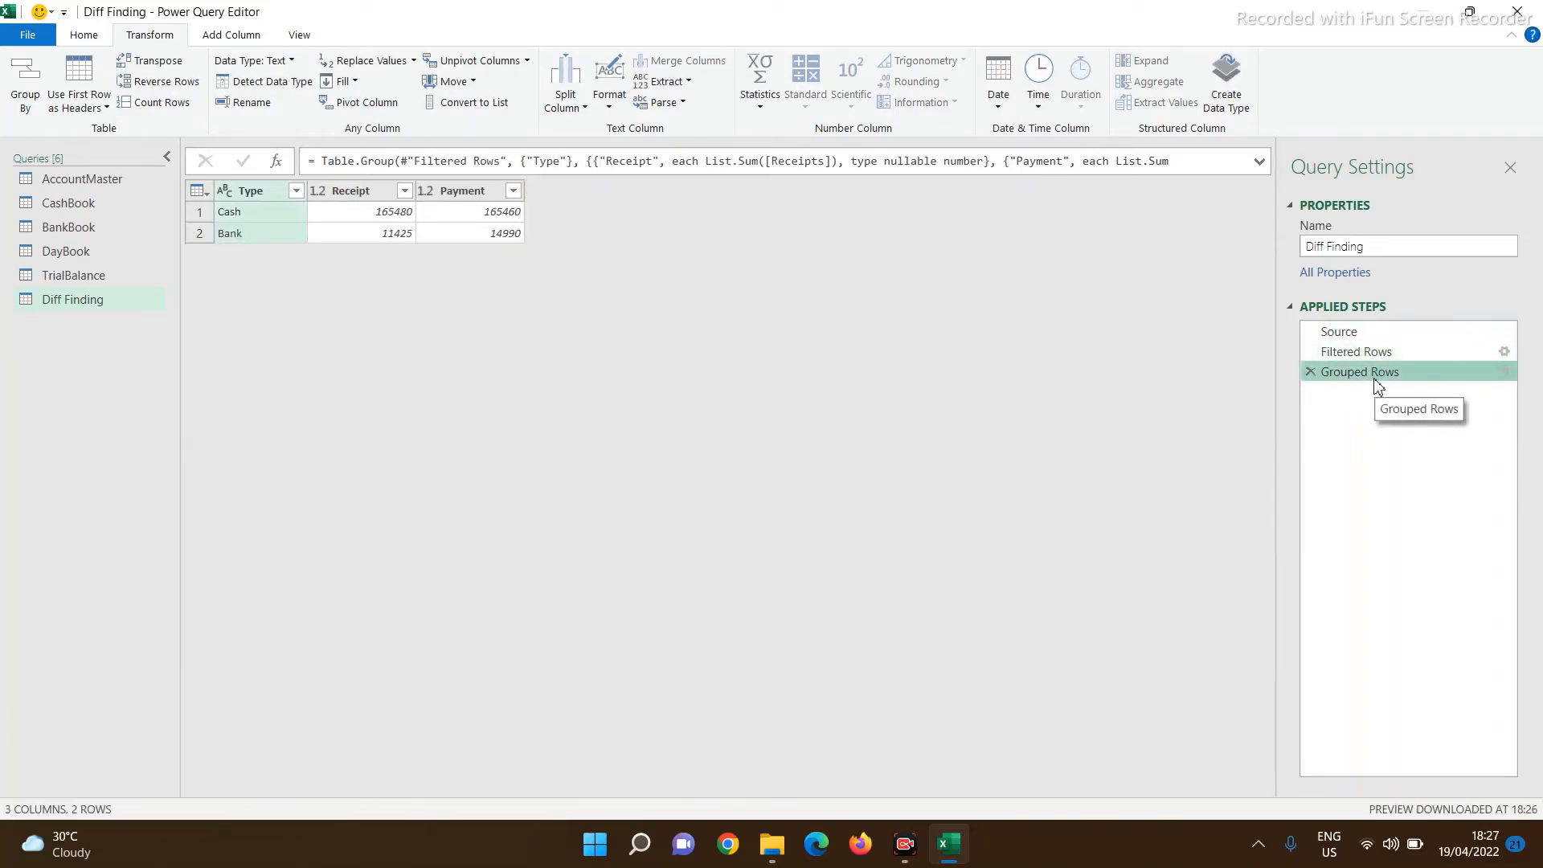
Step: Add a column to Diff Finding that subtracts Payment from Receipt
left_click(362, 191)
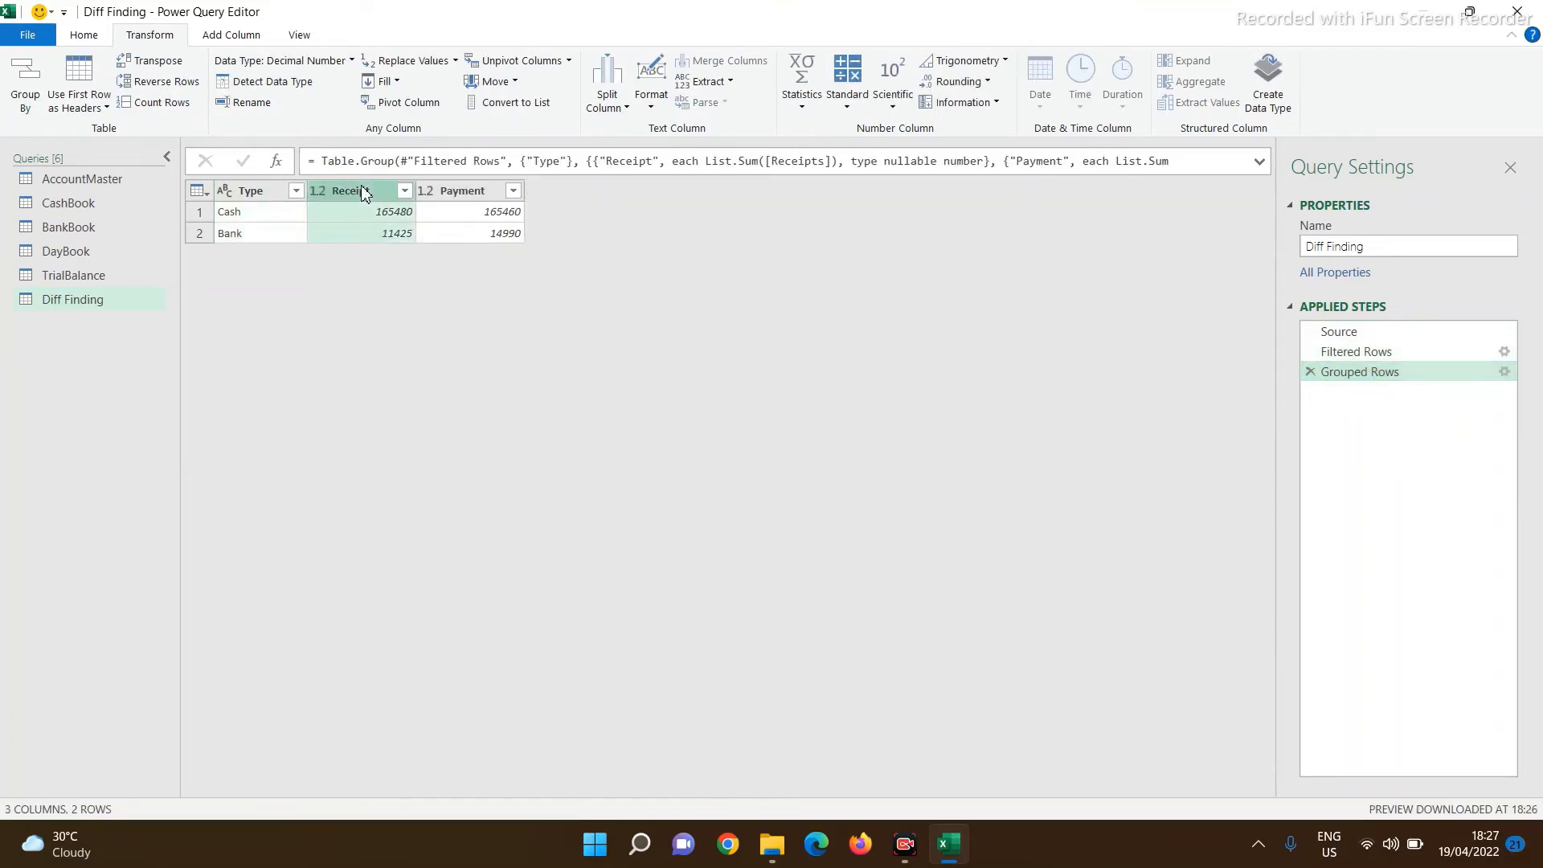
left_click(474, 192, "ctrl")
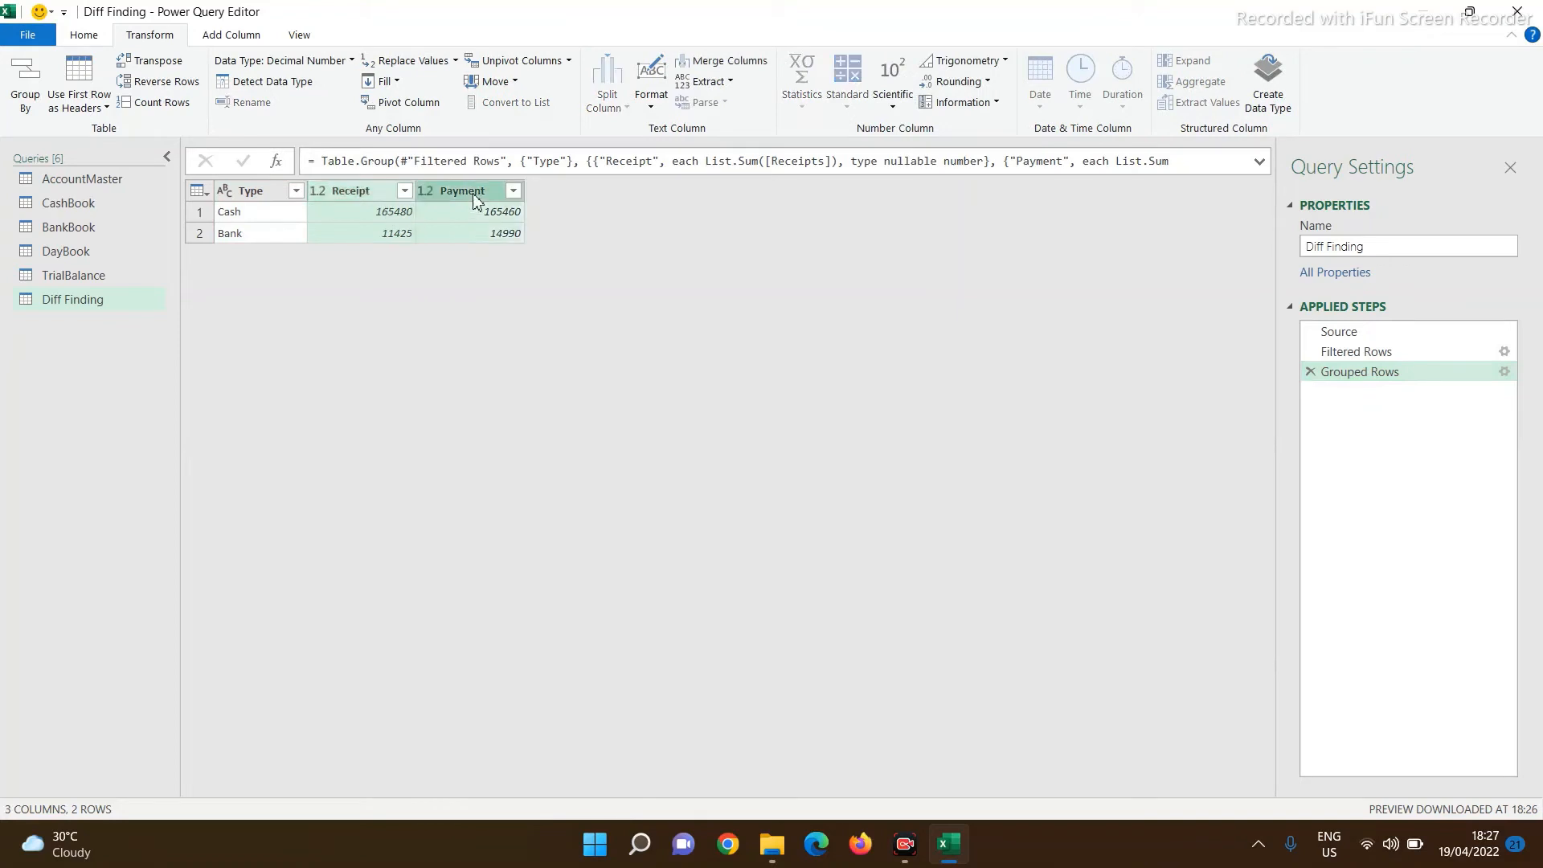
left_click(250, 36)
left_click(525, 96)
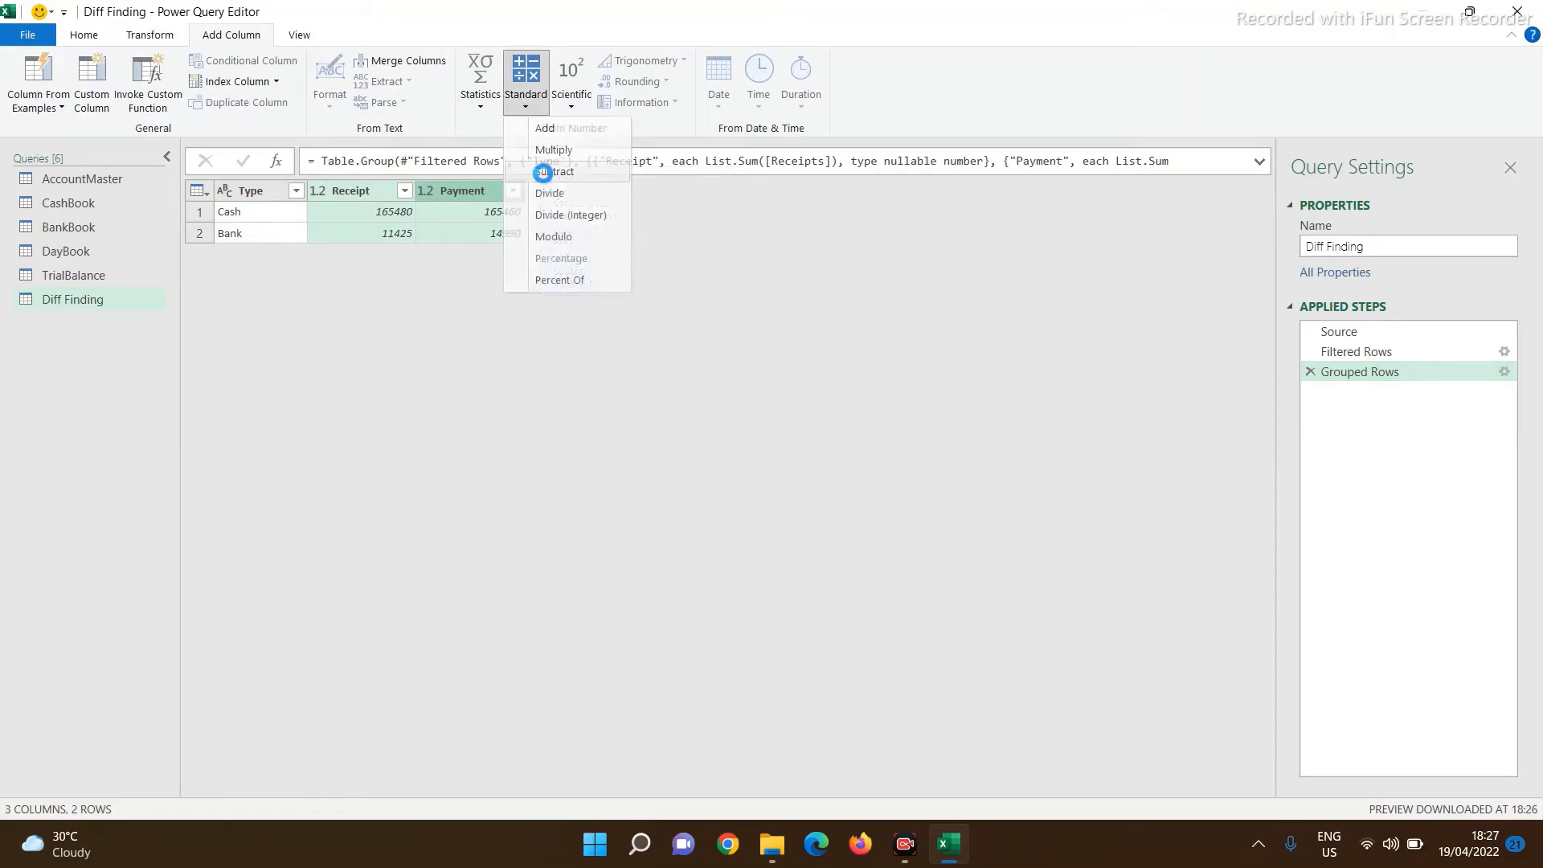
left_click(541, 171)
Step: Rename the new subtraction column as Diference
double_click(563, 191)
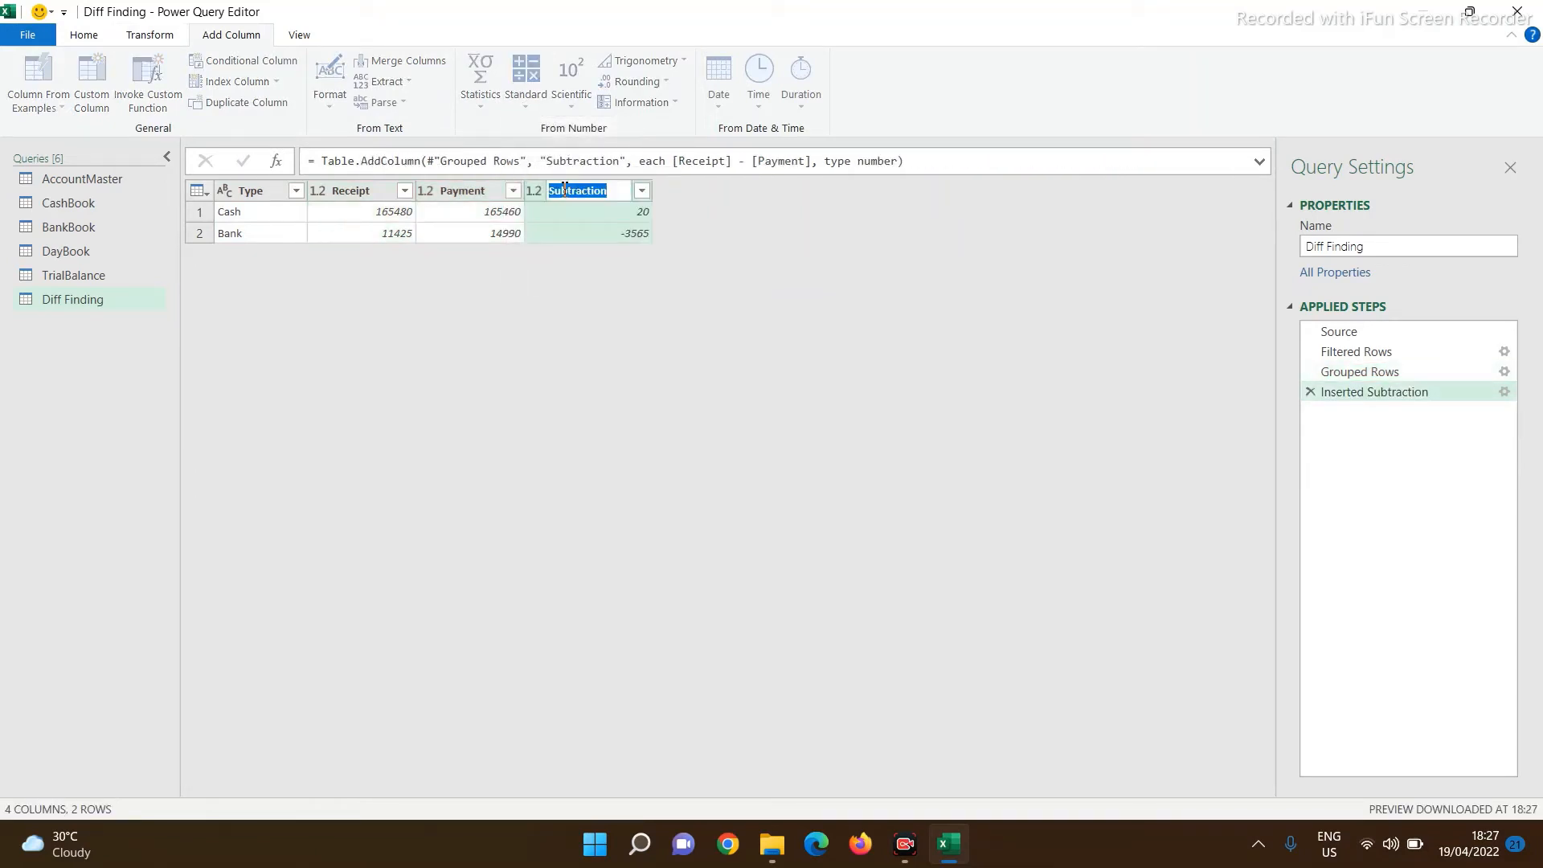
type("Diference")
key("Return")
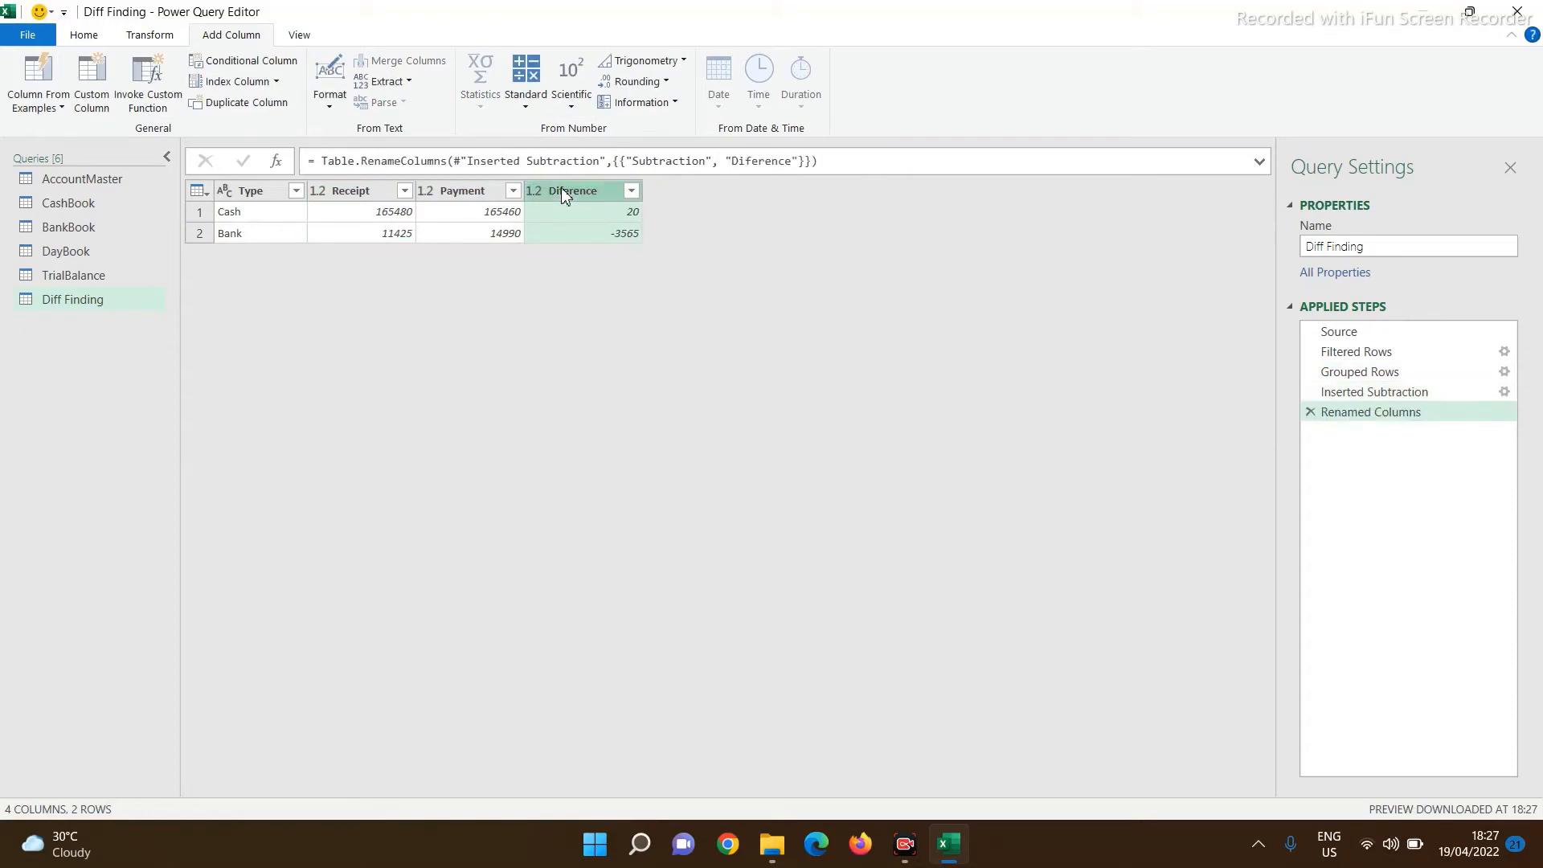
Step: Close and load Diff Finding into the workbook, and examine the differences for the Cash and Bank rows
left_click(32, 36)
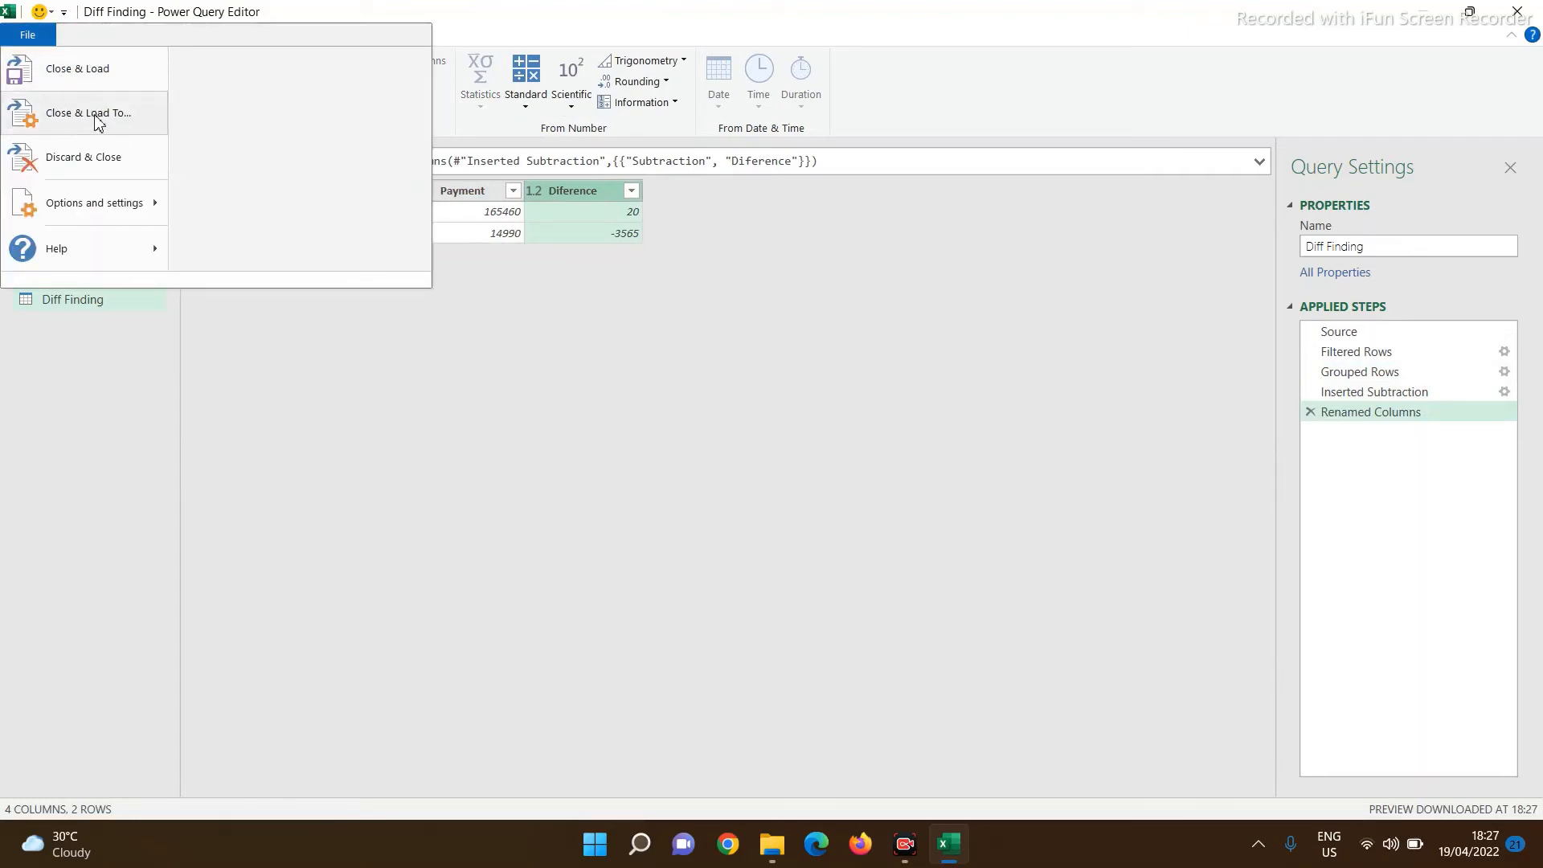
left_click(68, 71)
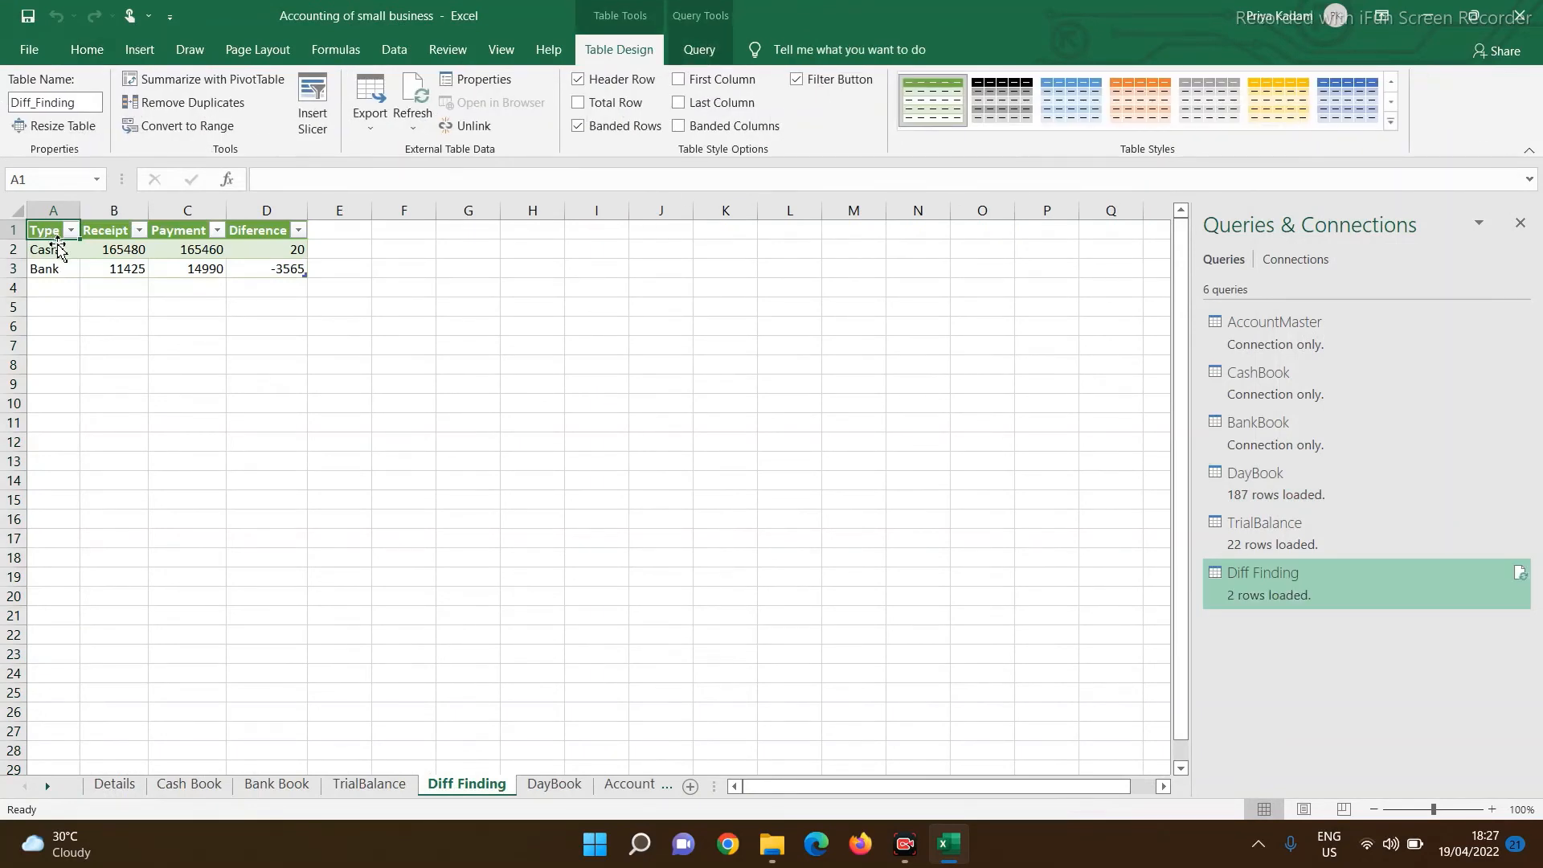
left_click(261, 243)
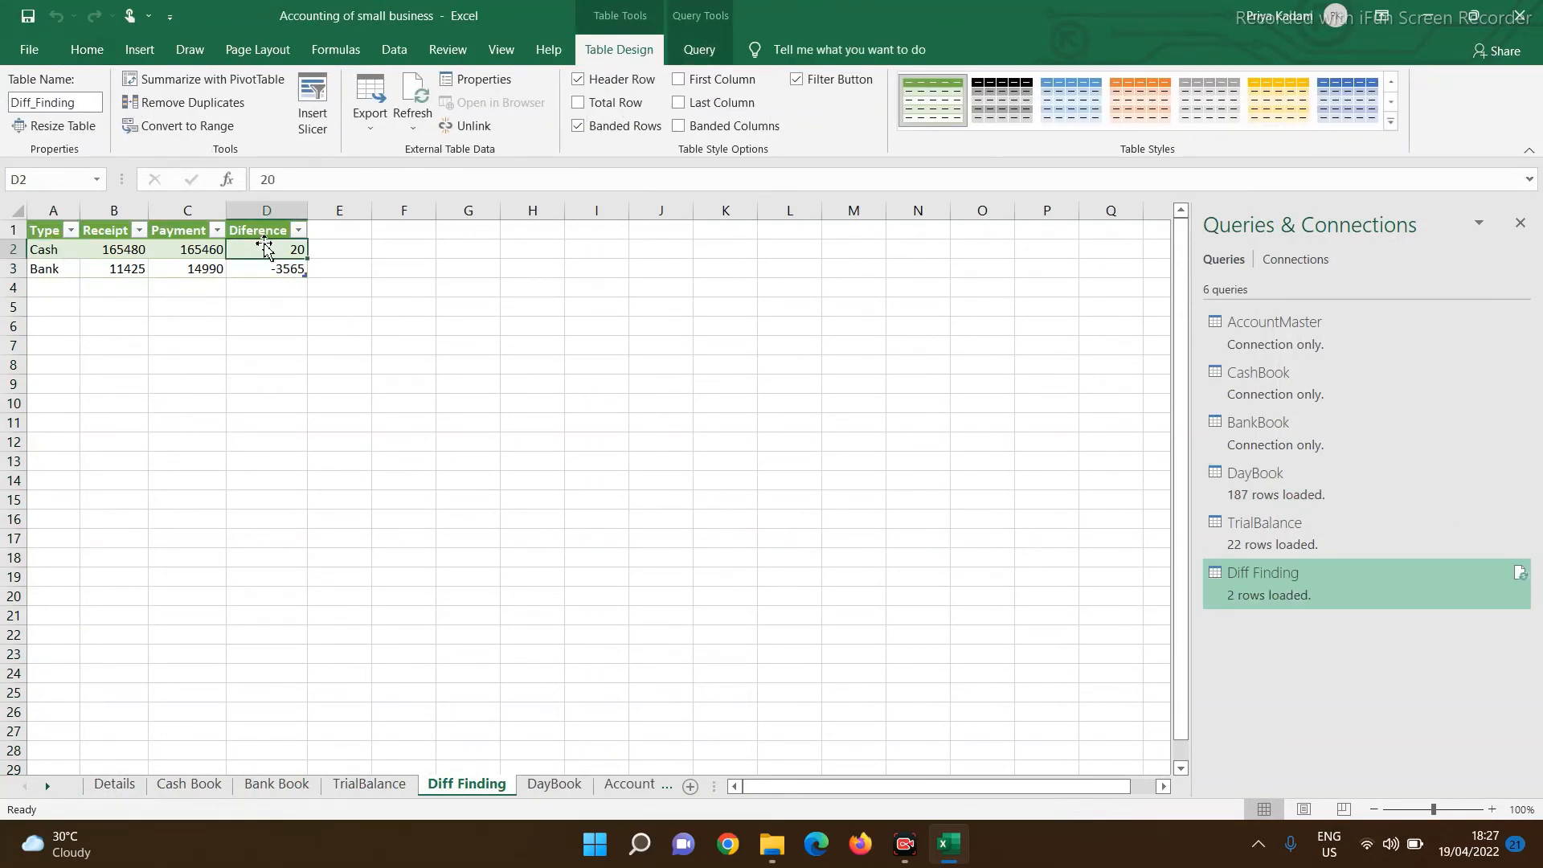
left_click(50, 273)
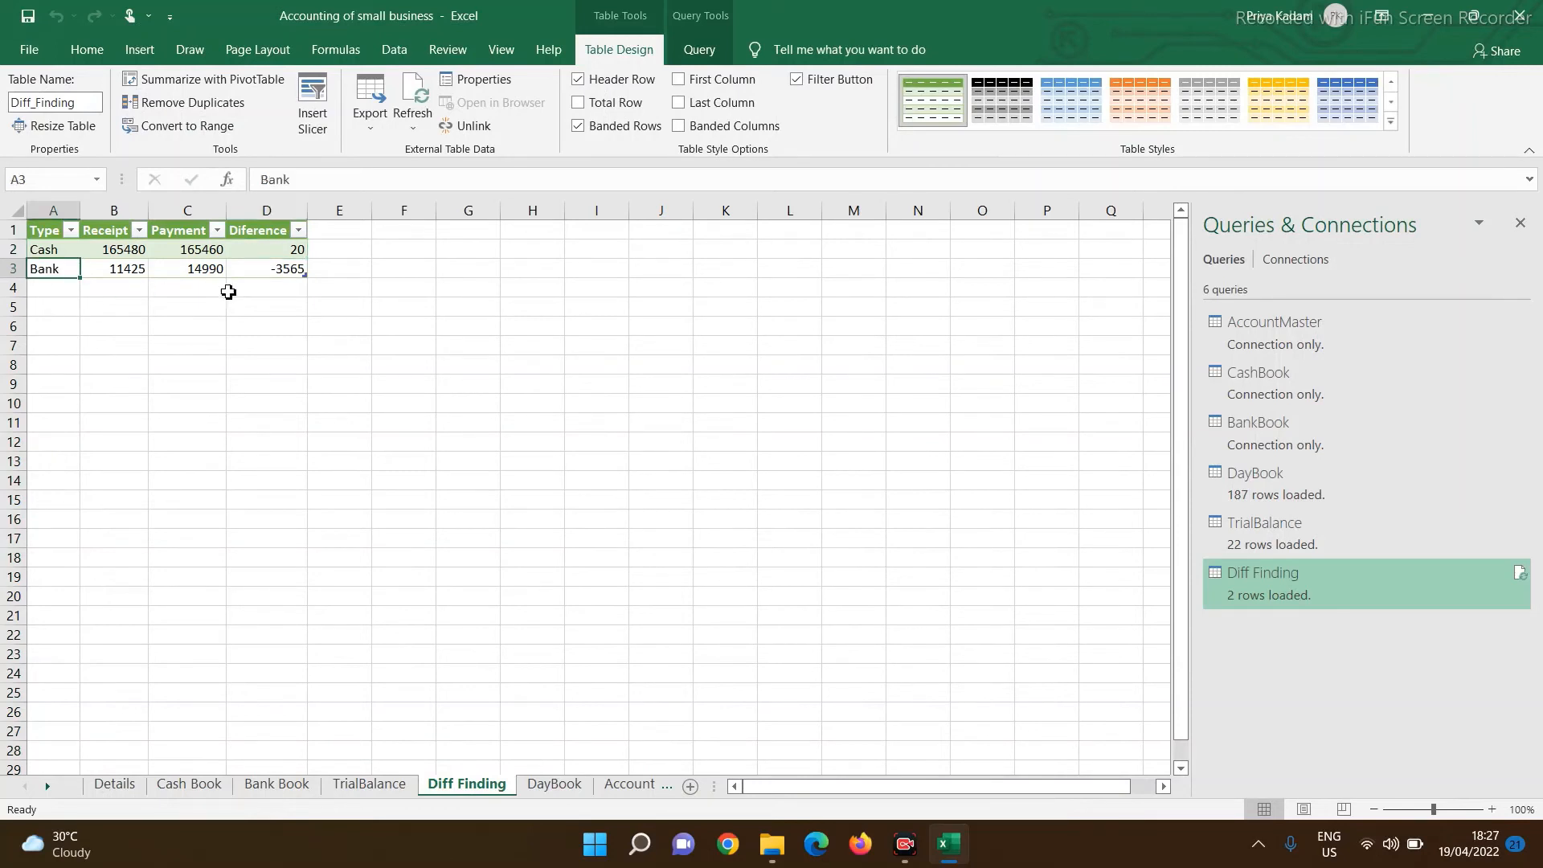
left_click(275, 278)
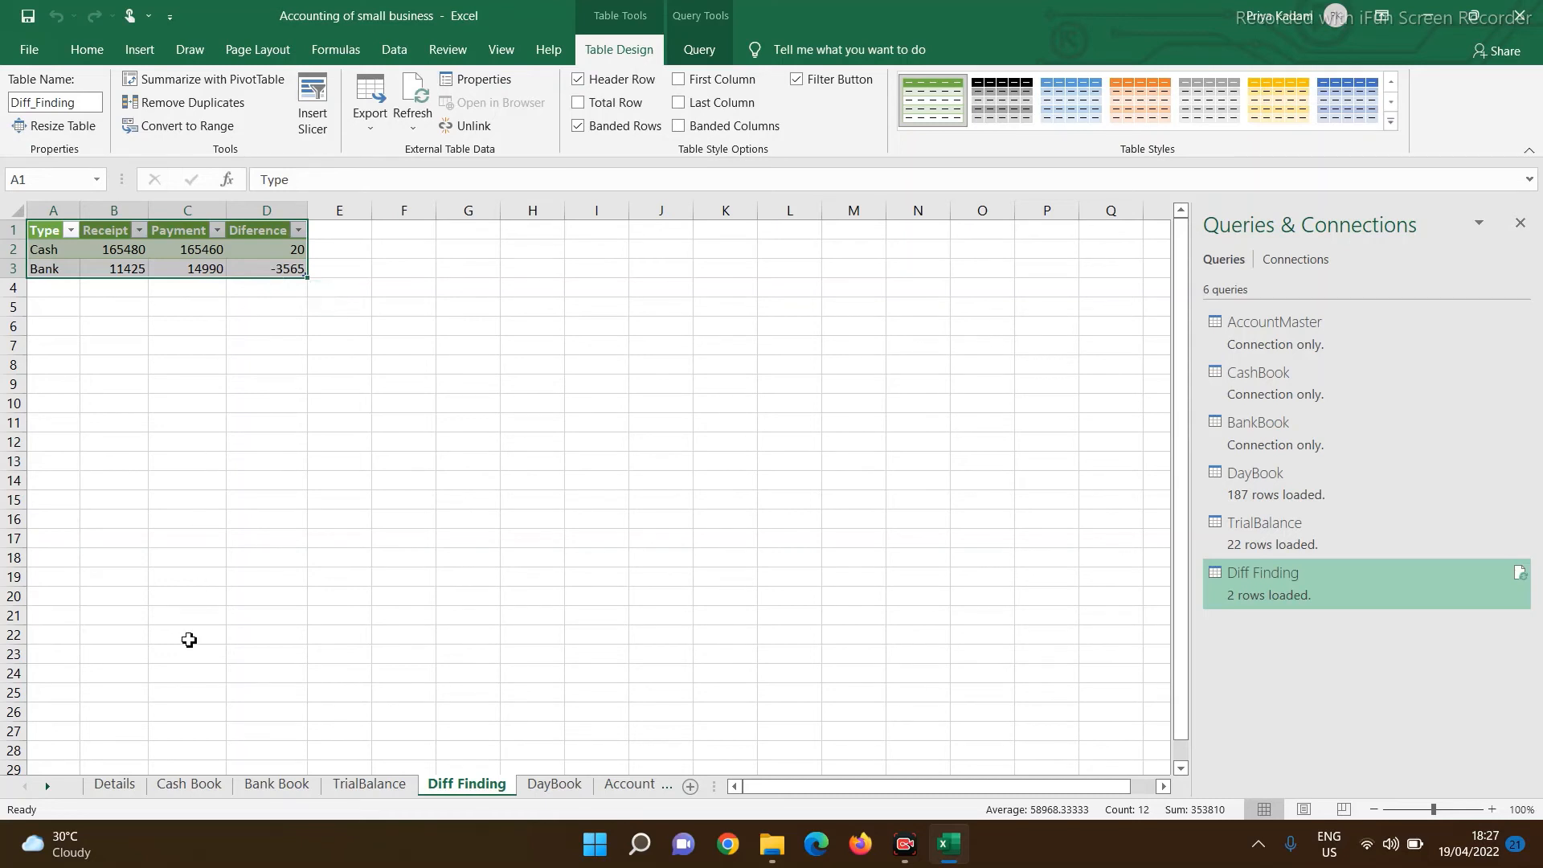
Step: Filter the Cash Book table to show only rows with a blank Account Head
left_click(189, 784)
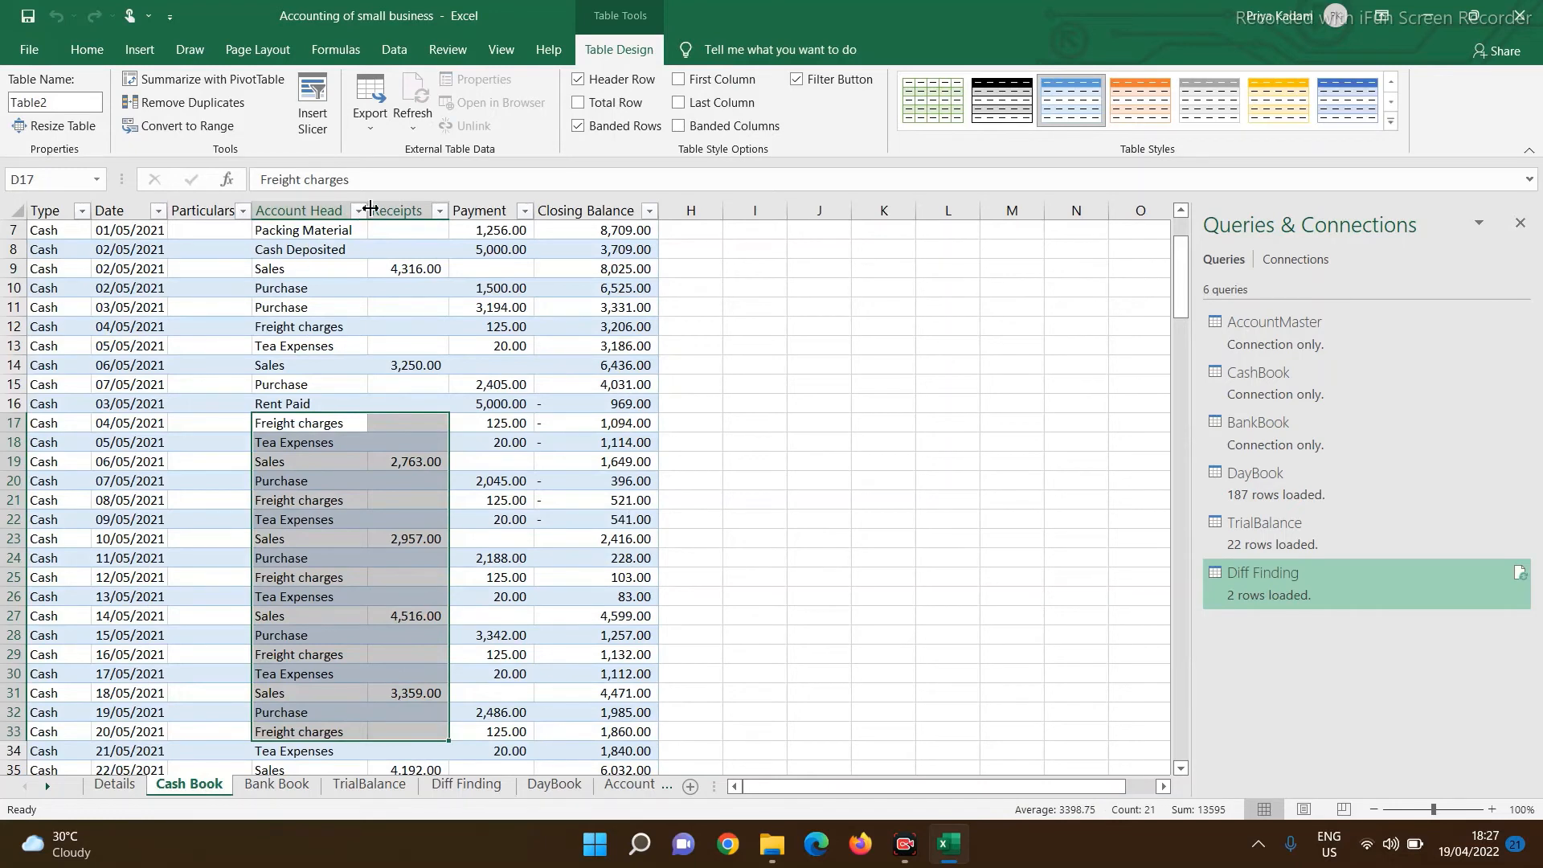
left_click(360, 210)
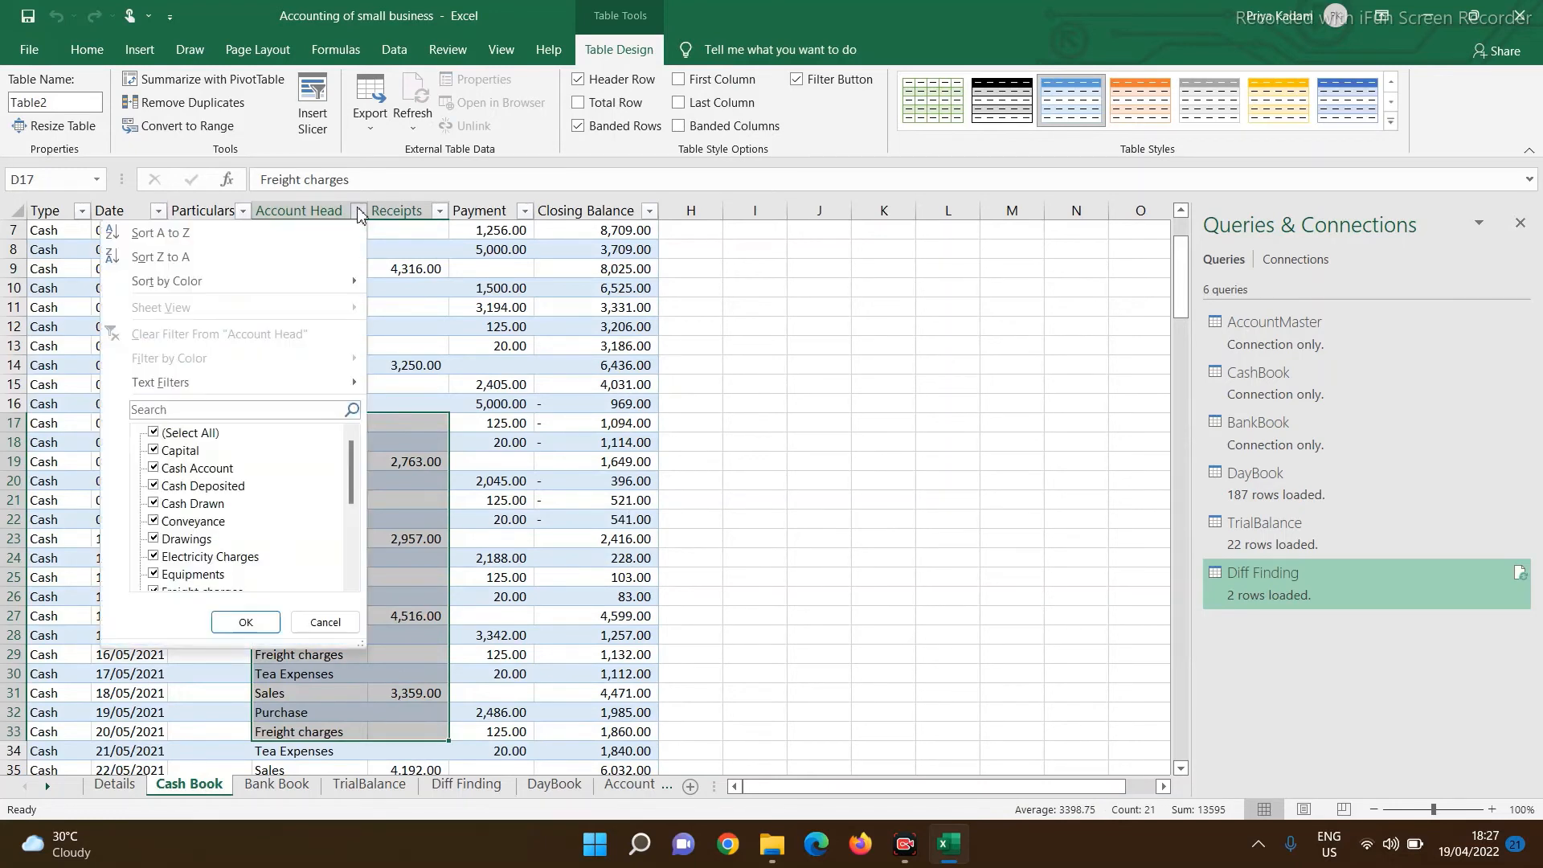
left_click(202, 432)
left_click_drag(352, 472, 354, 573)
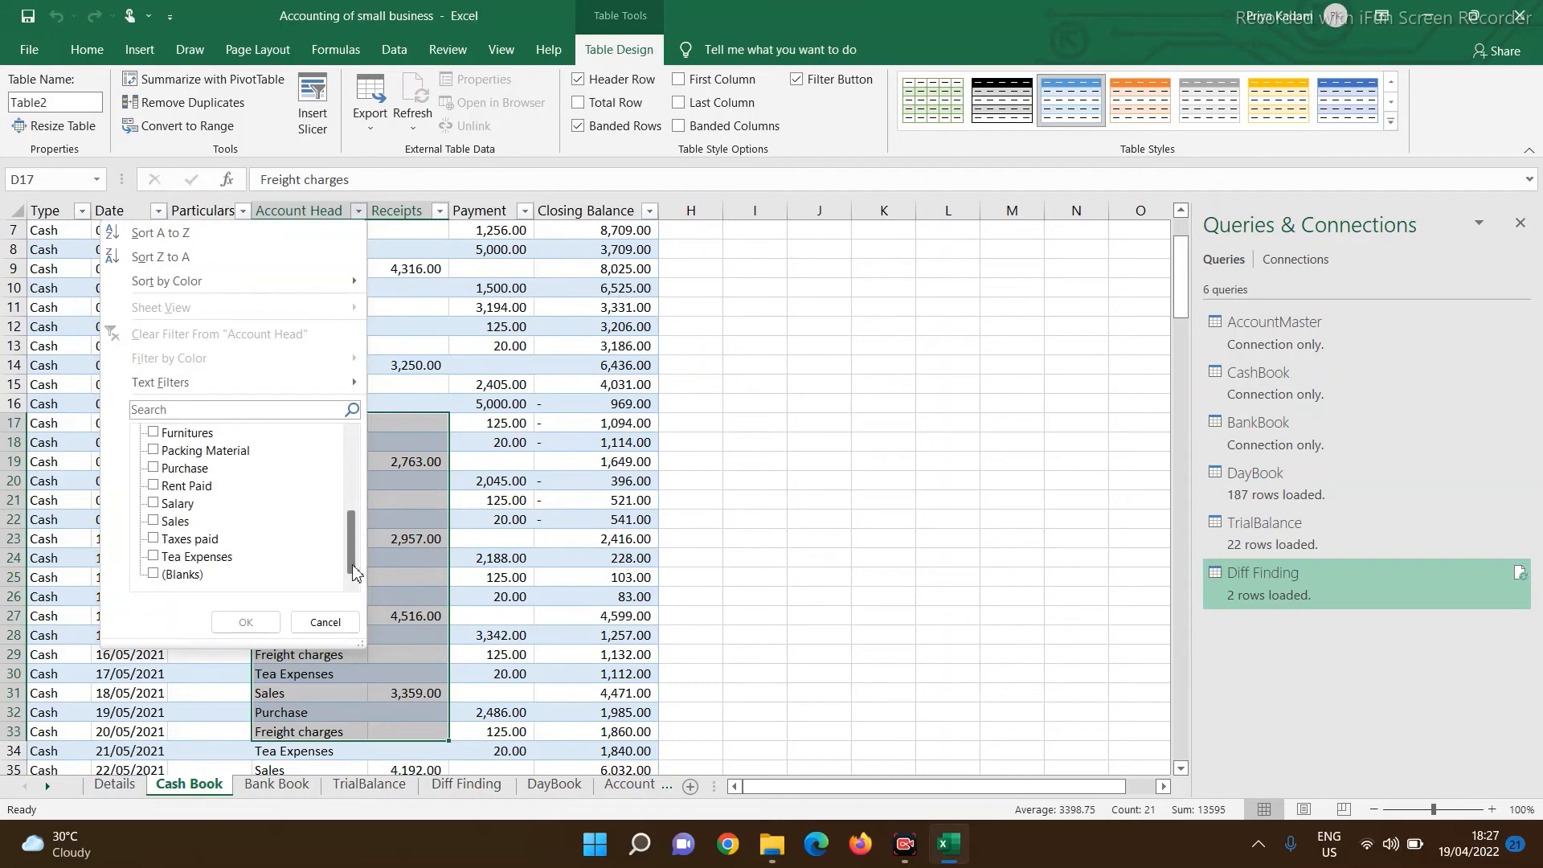
left_click(191, 580)
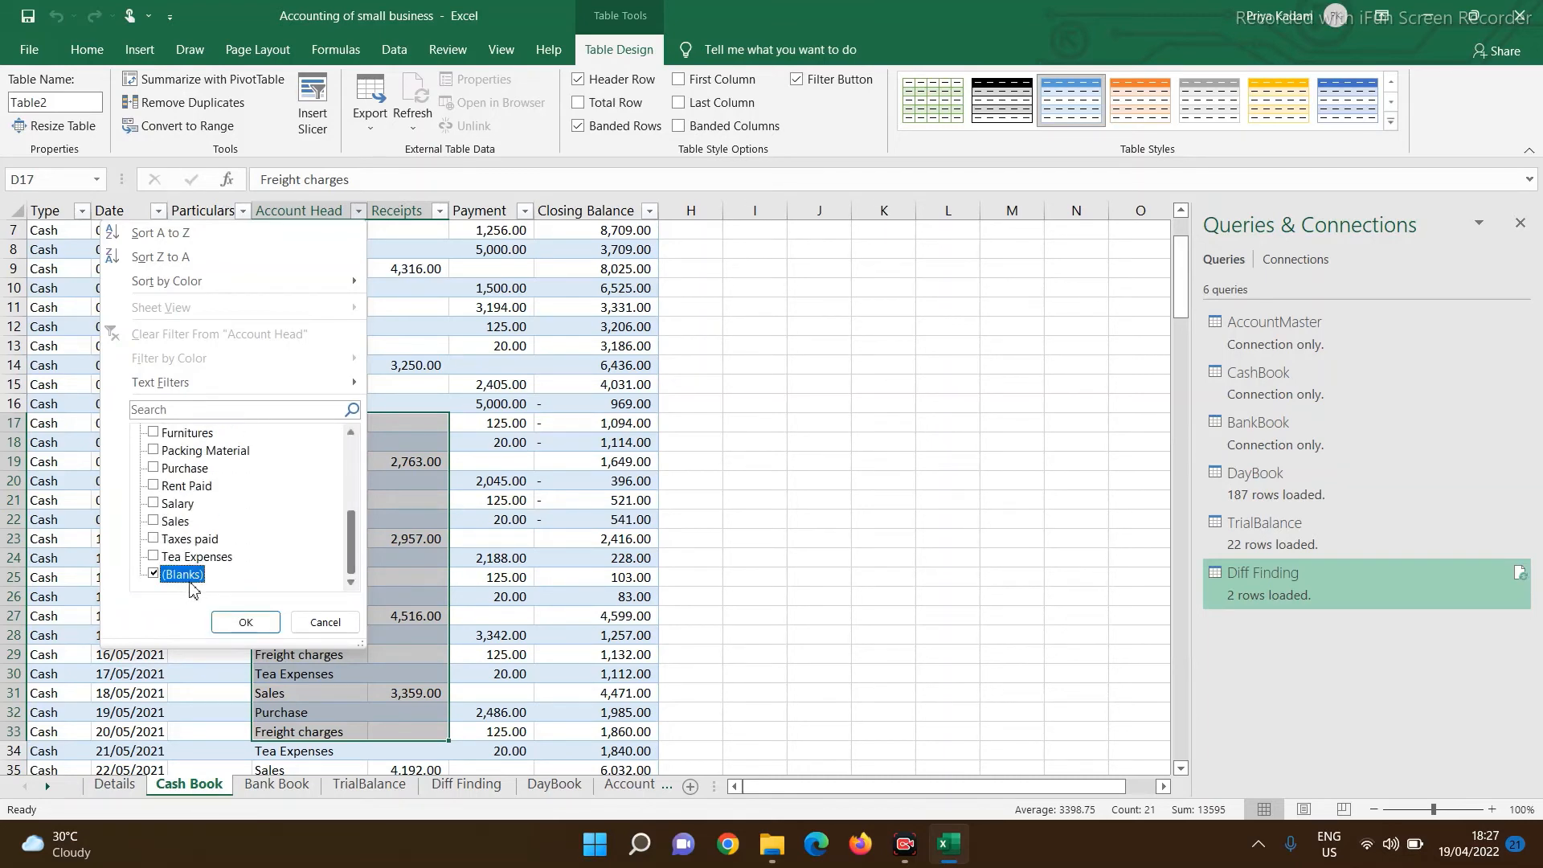
left_click(246, 623)
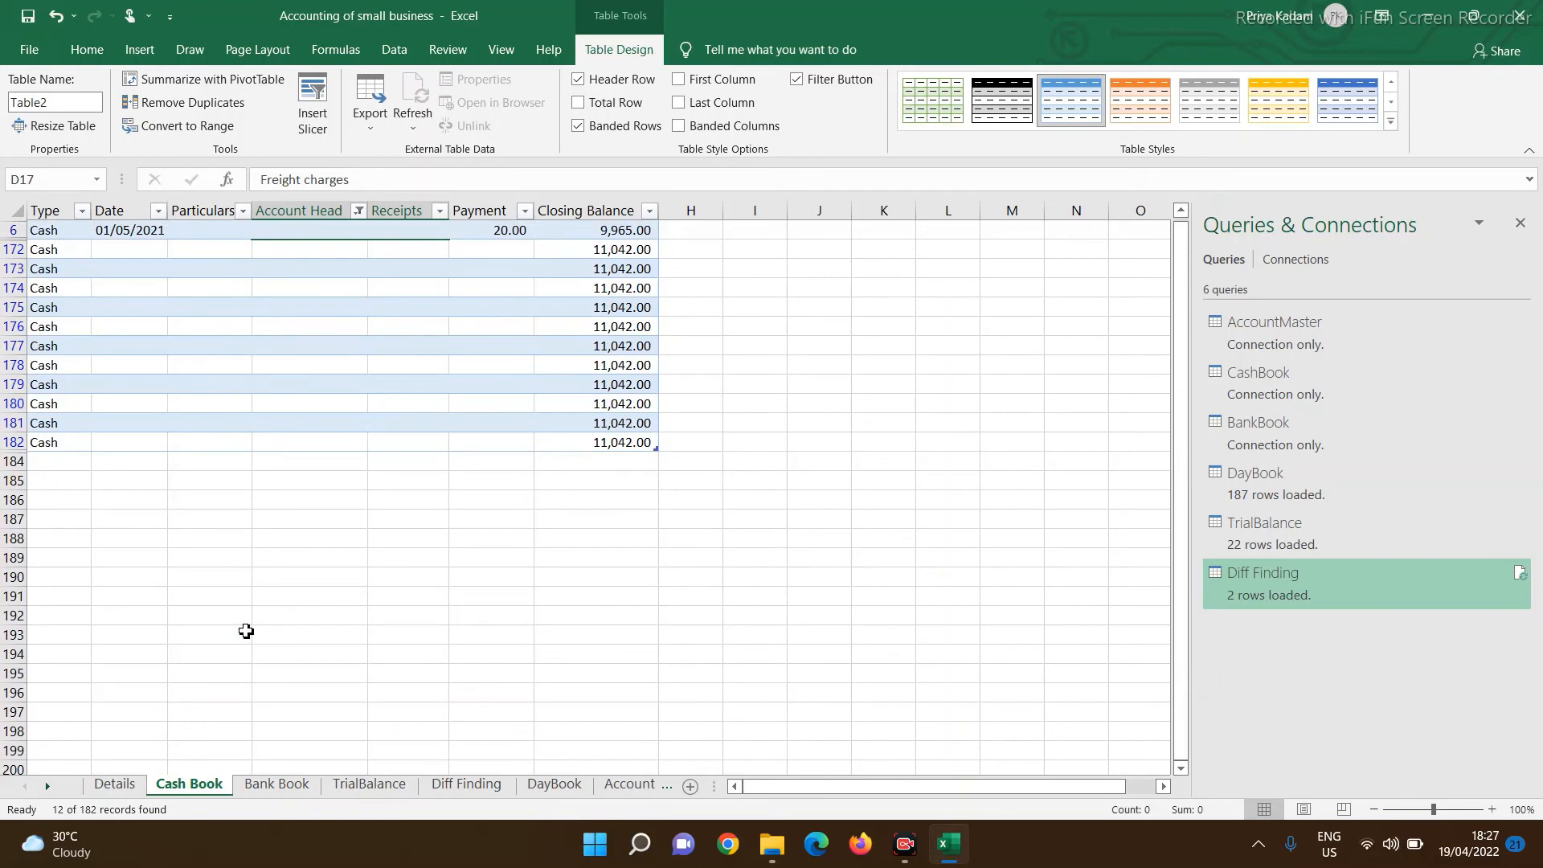
Step: Enter Freight charges as the missing Account Head of the 01/05/2021 cash payment
key("Up")
key("Up")
key("Down")
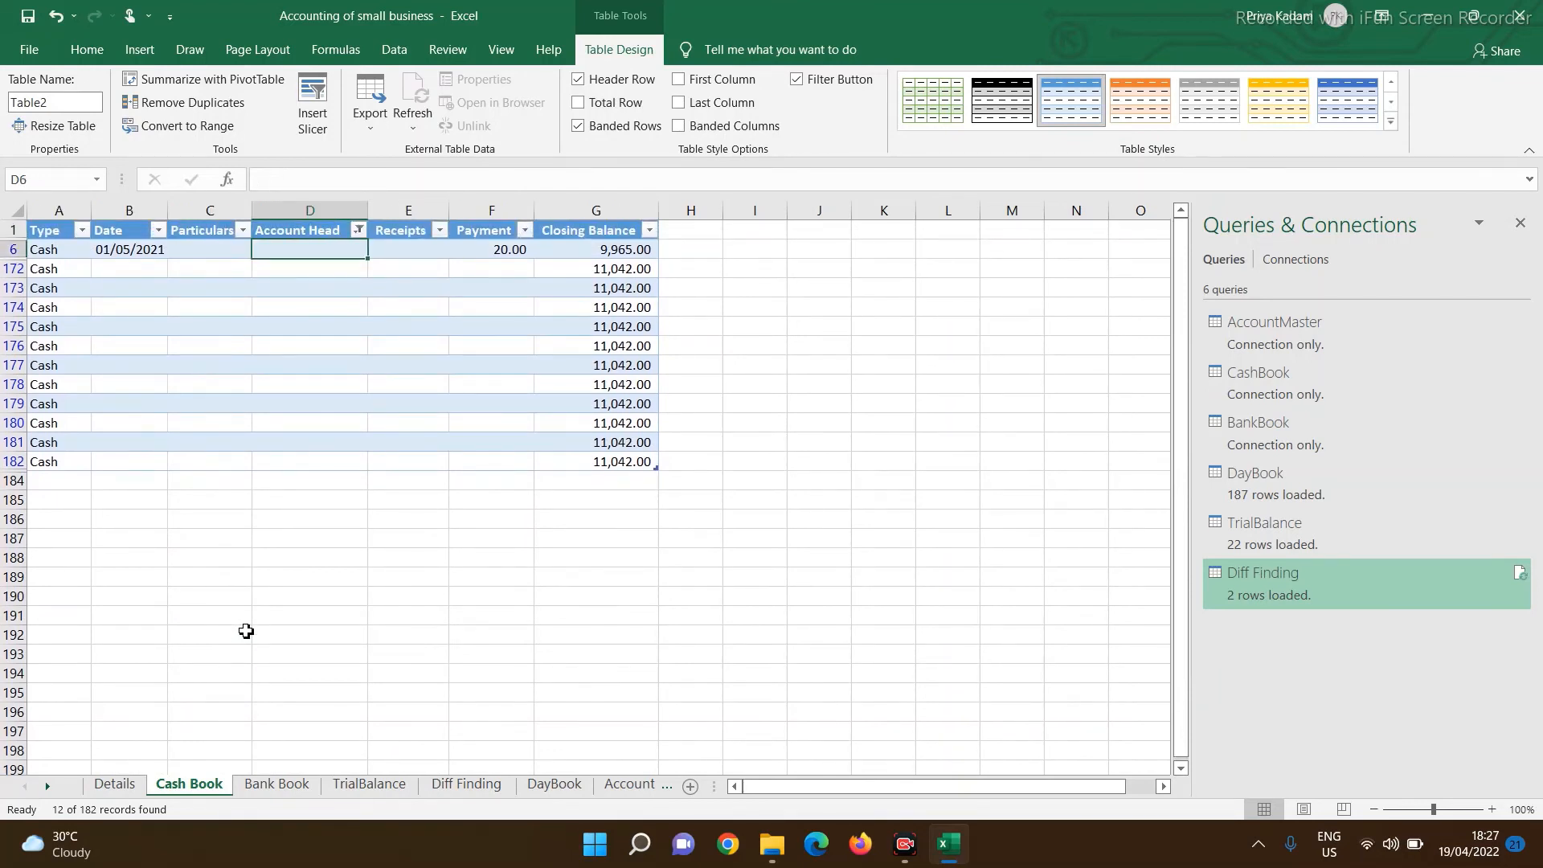
type("Freight charges")
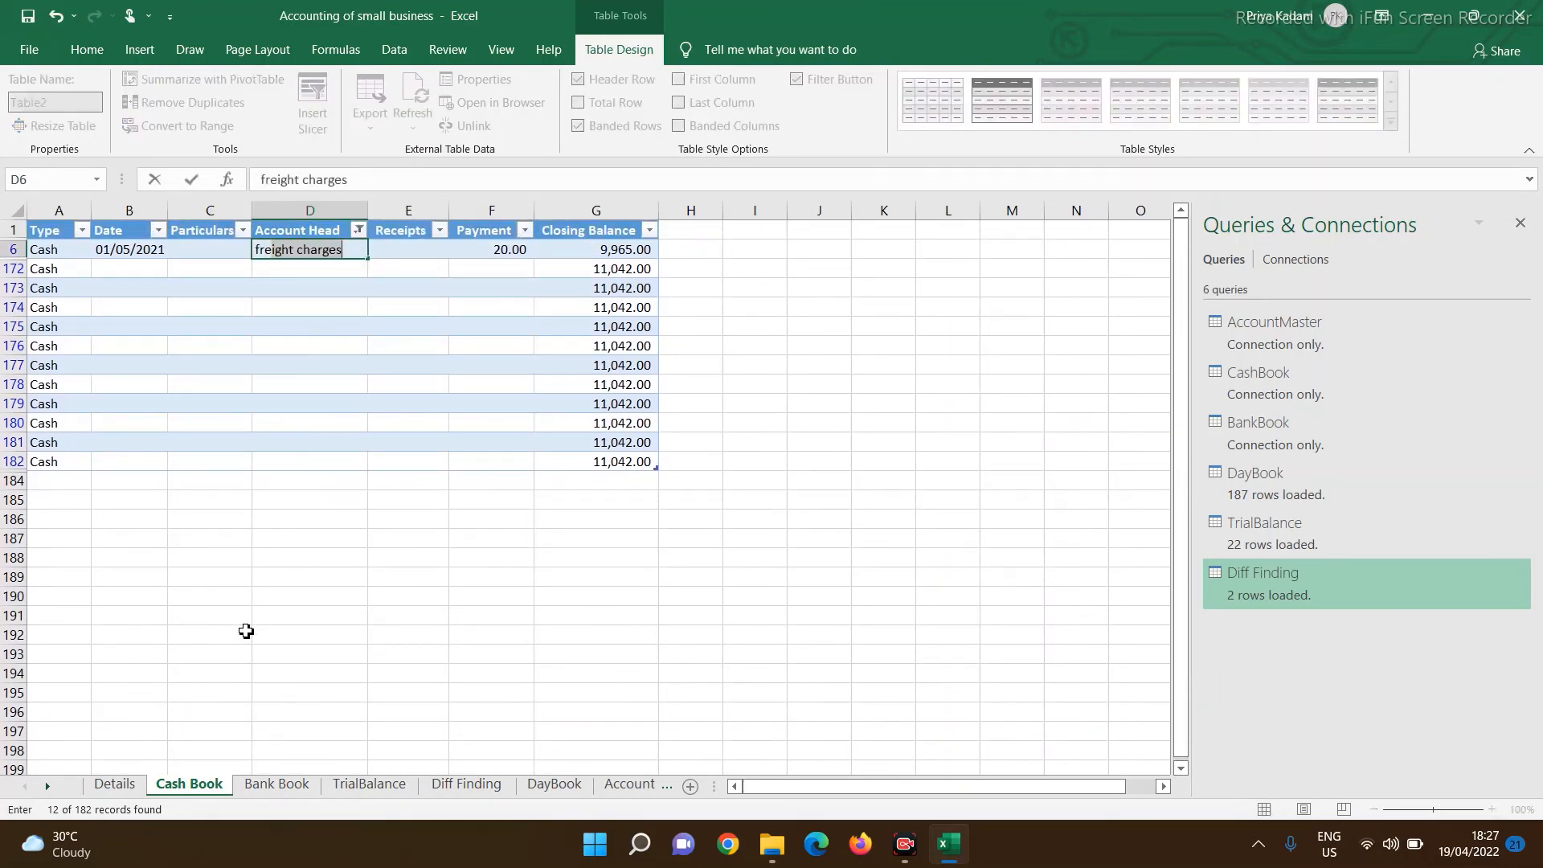
key("Return")
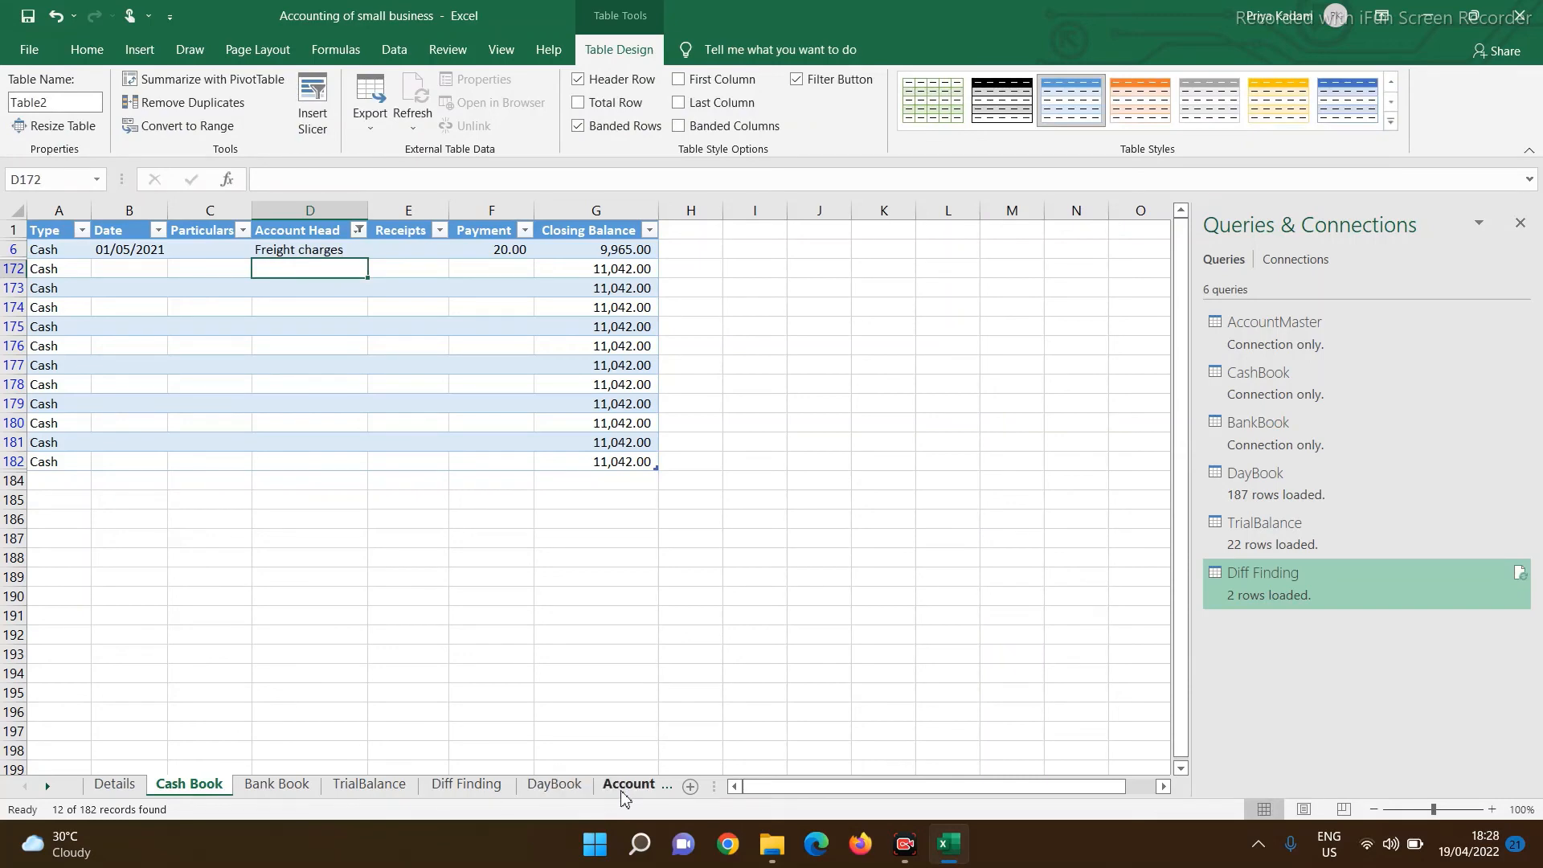
Step: Refresh all queries from the Diff Finding sheet to update the differences
left_click(467, 785)
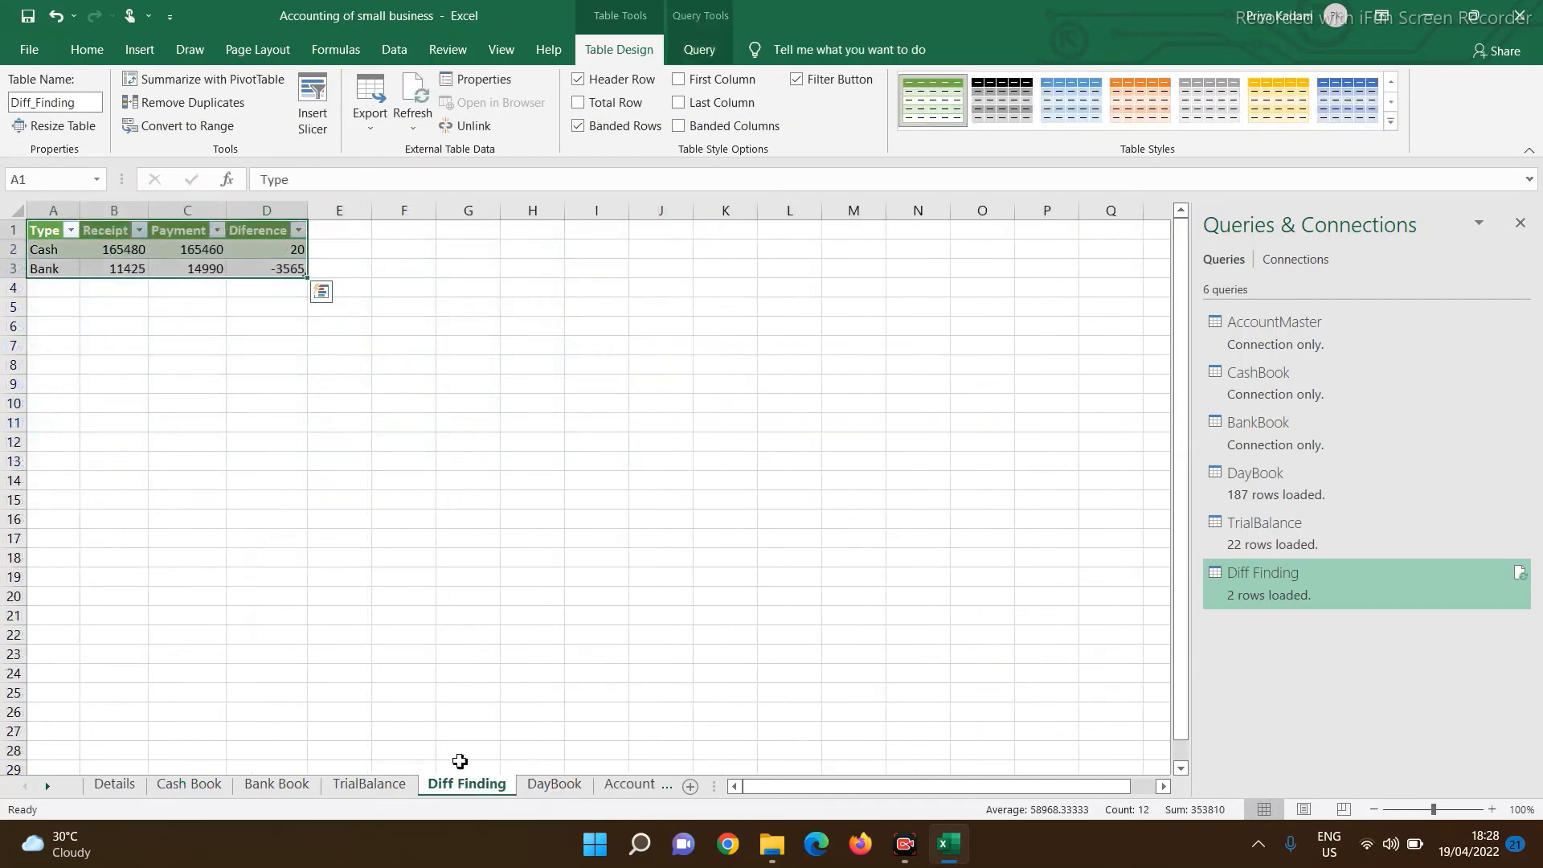
left_click(394, 52)
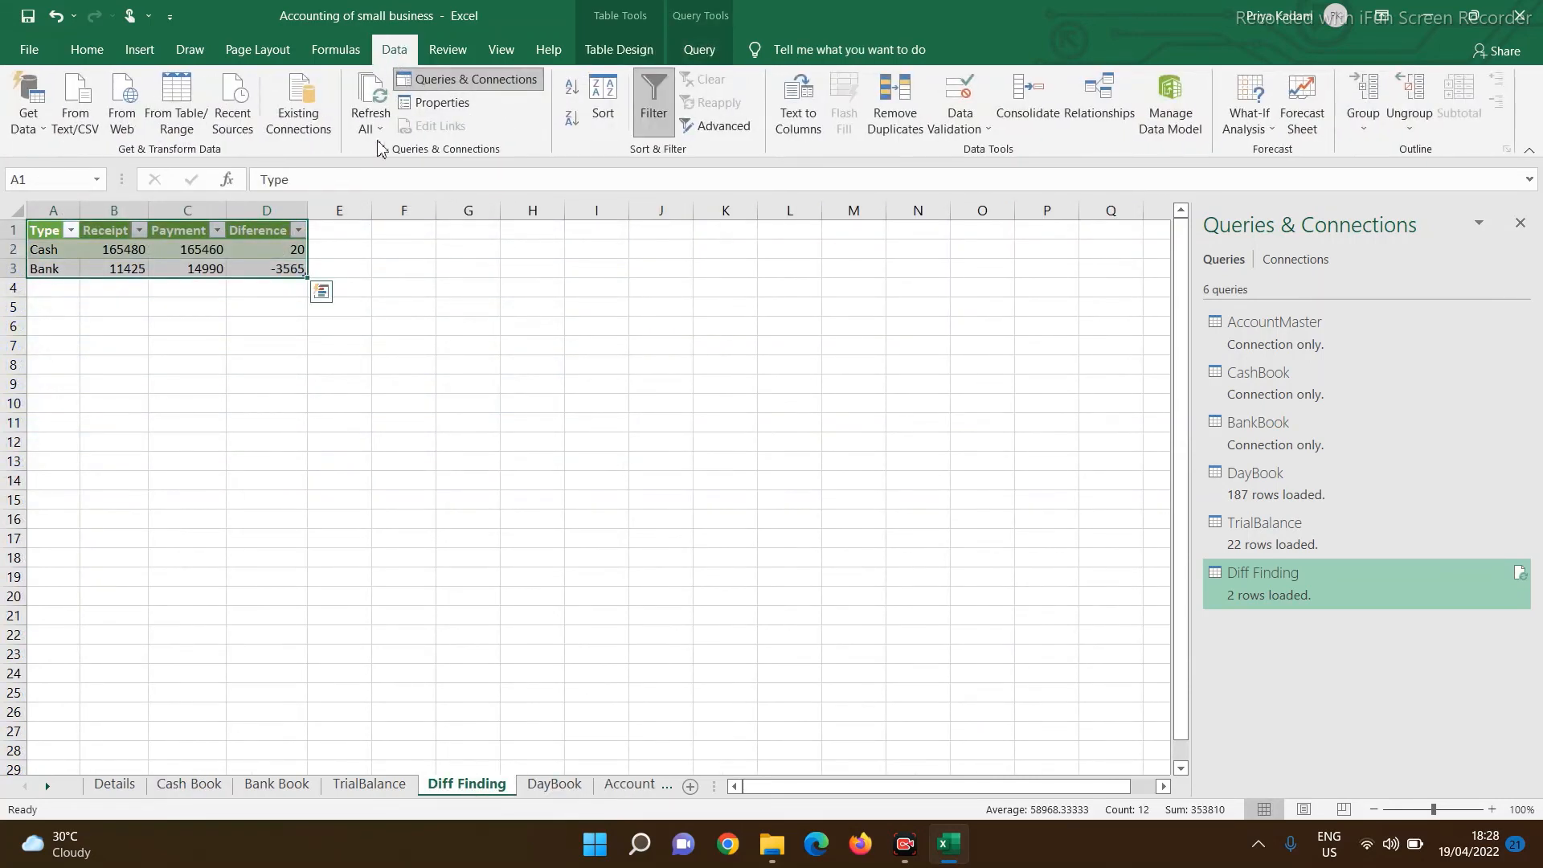
left_click(356, 125)
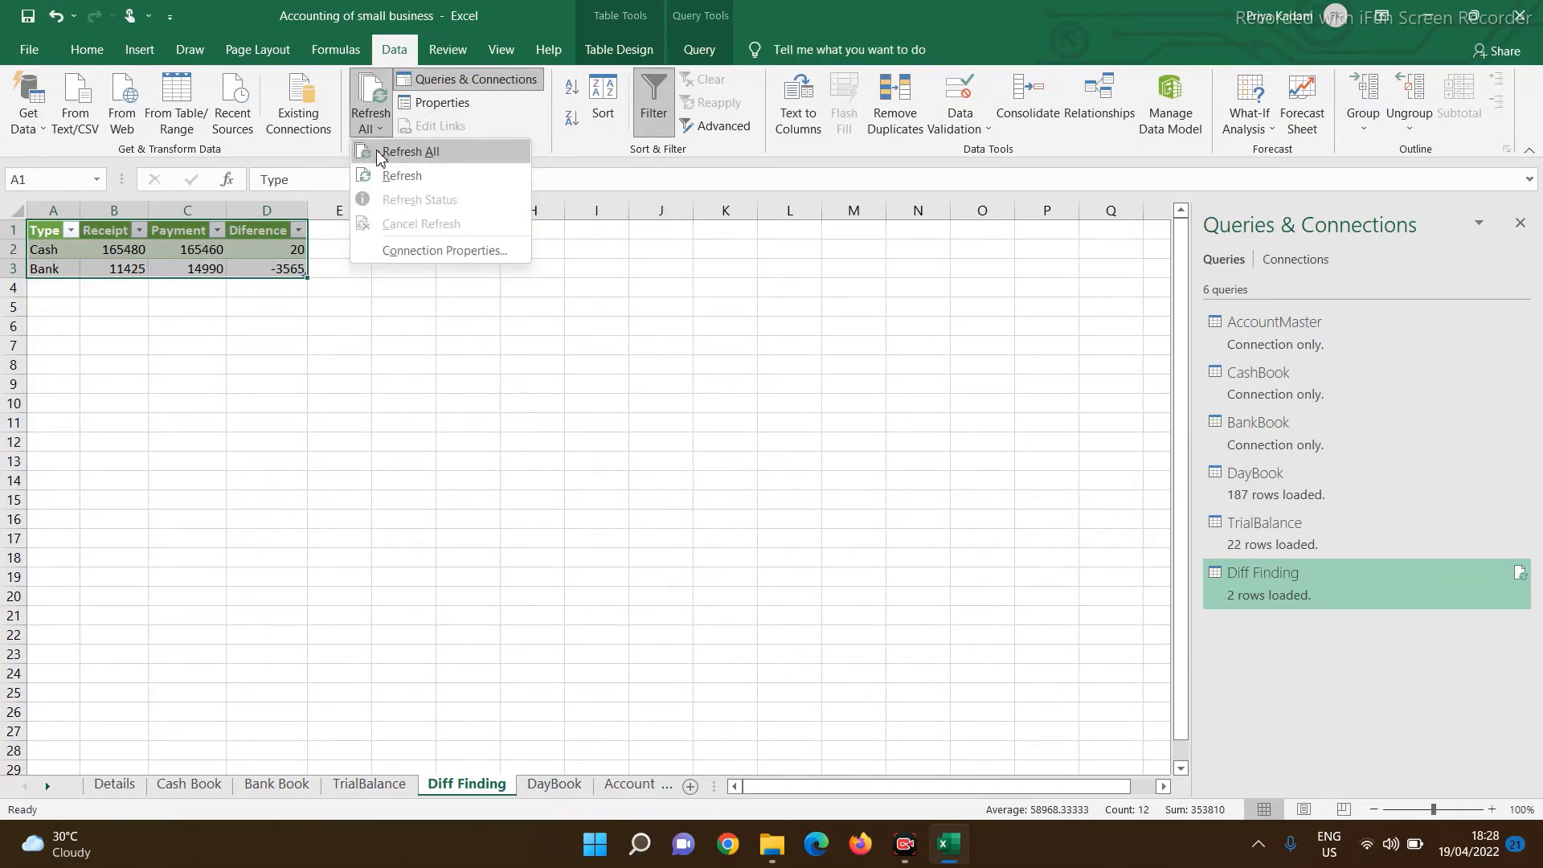
left_click(408, 148)
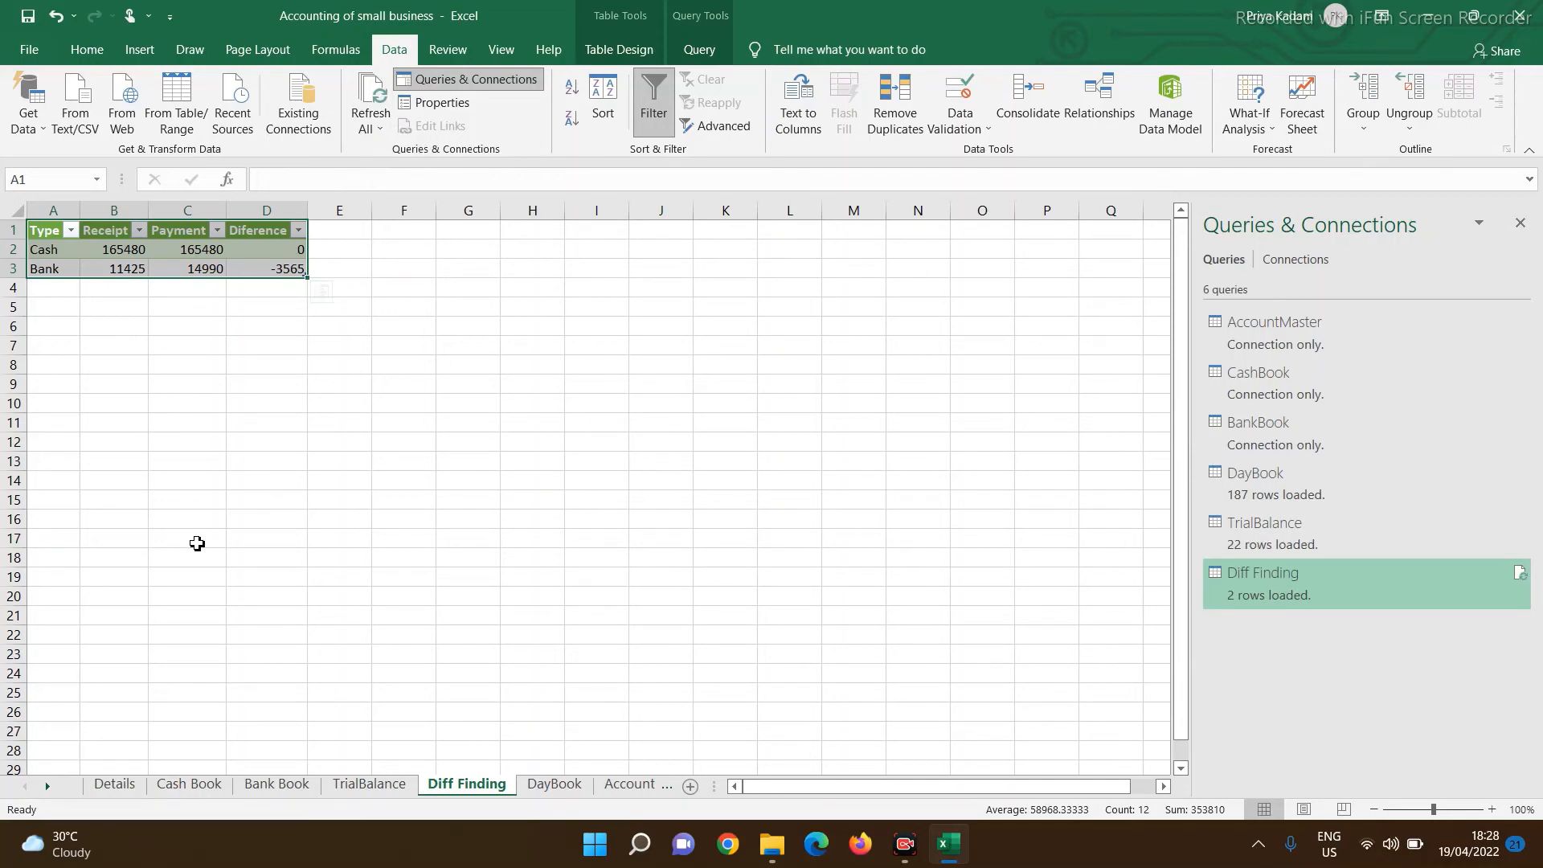
Step: Enter Sales as the missing Account Head of the 23/05/2021 G Pay entry in the Bank Book, and return to Diff Finding
left_click(273, 786)
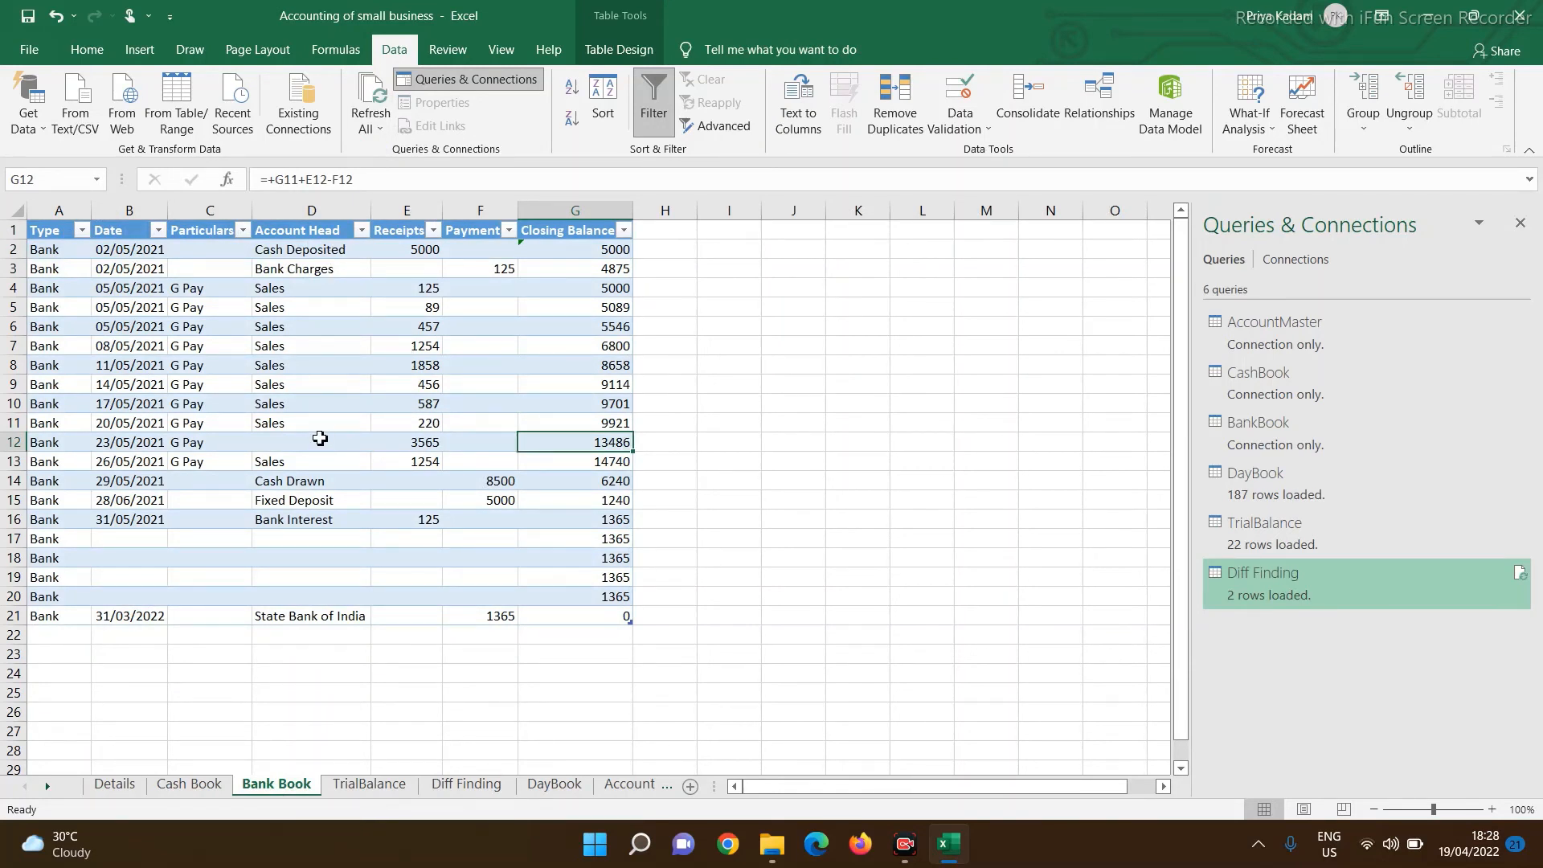
left_click(320, 438)
type("Sales")
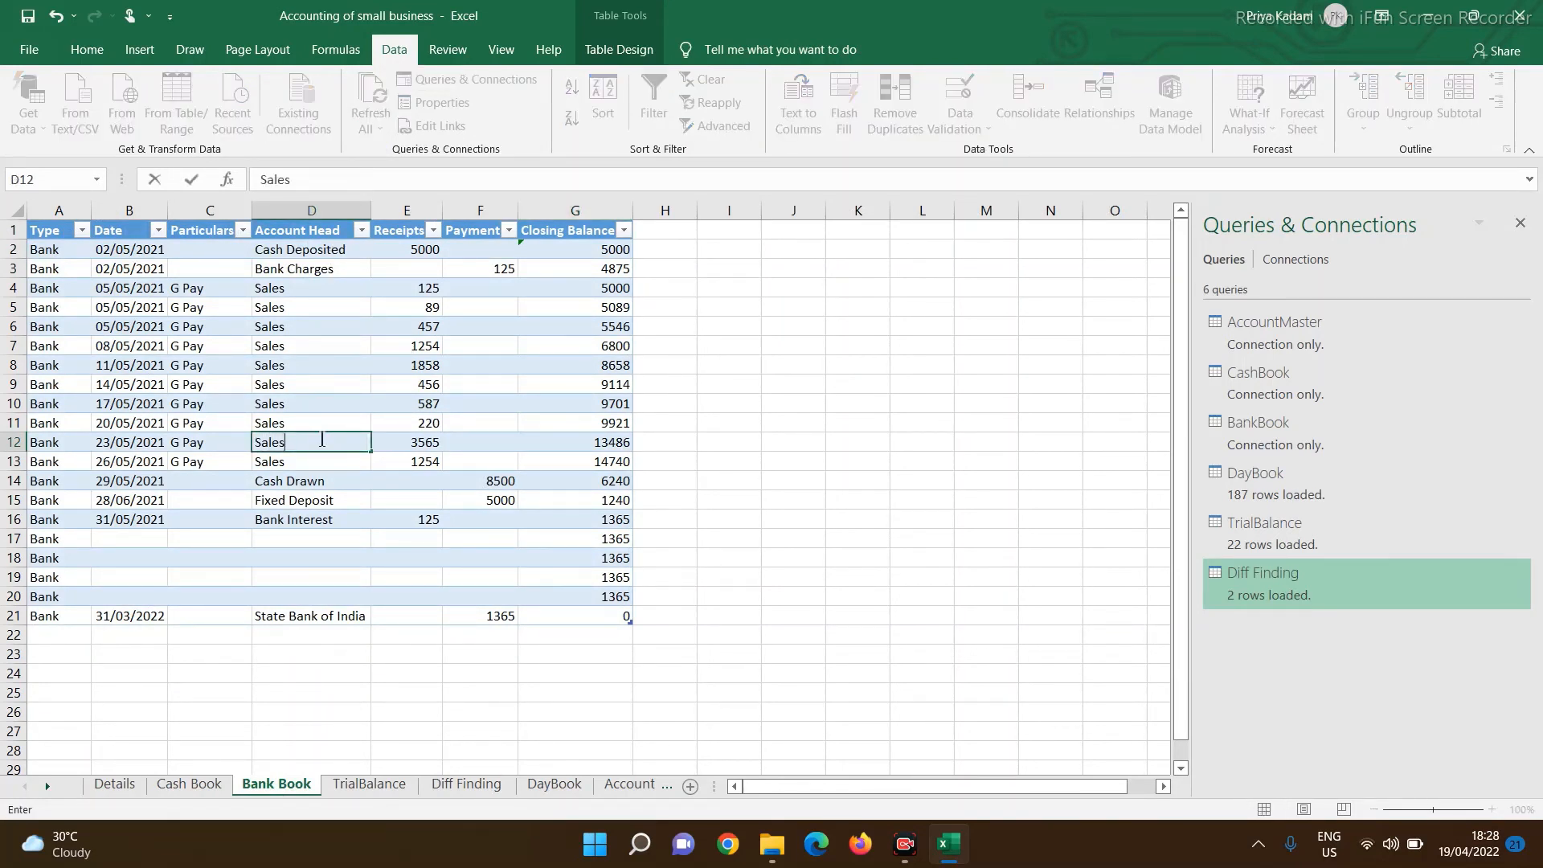
left_click(396, 465)
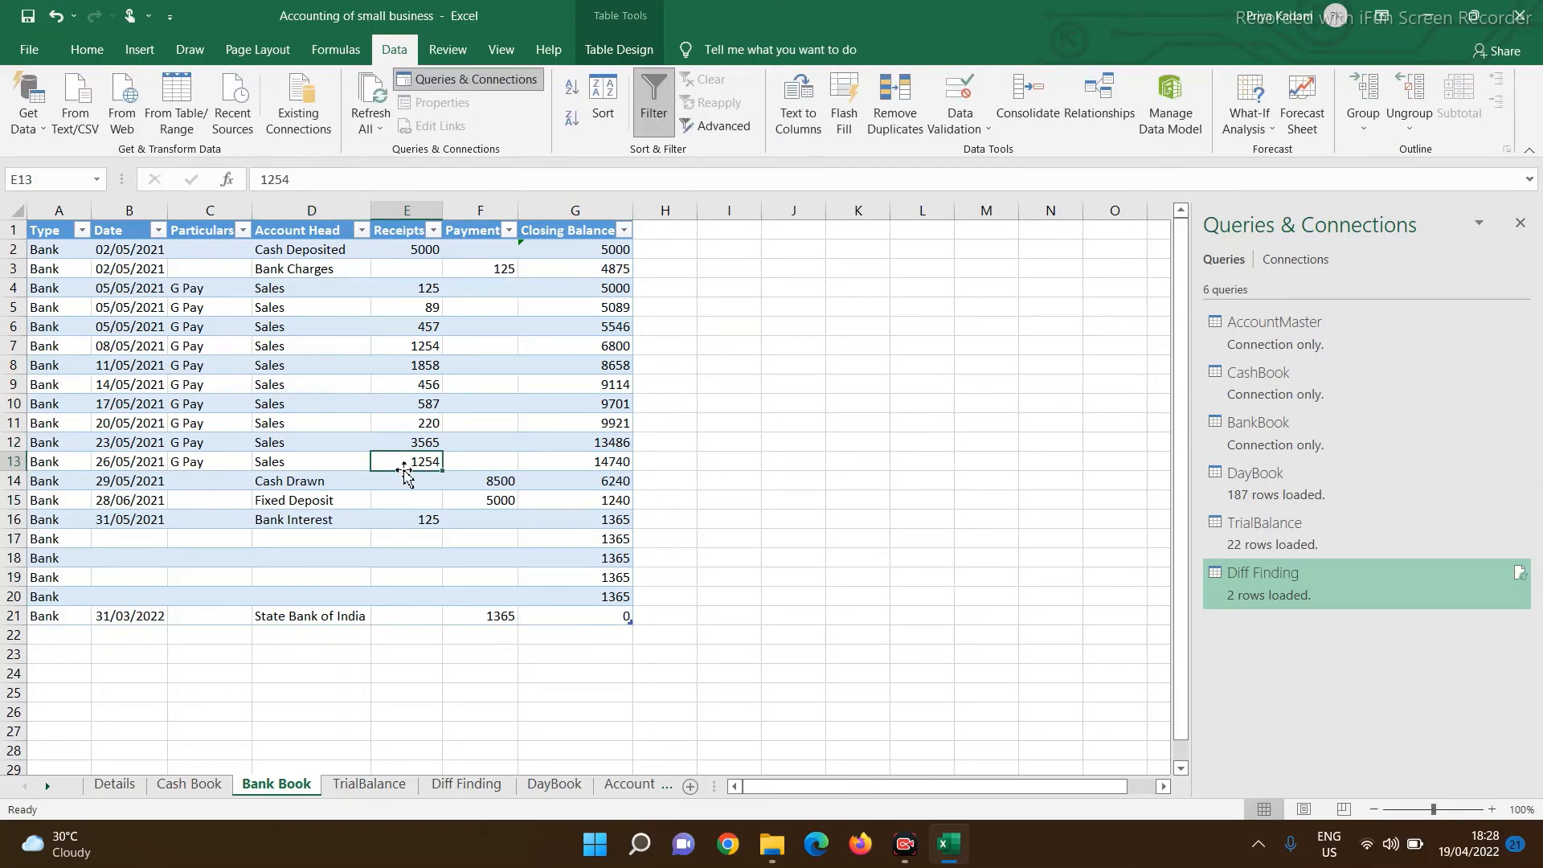
left_click(467, 783)
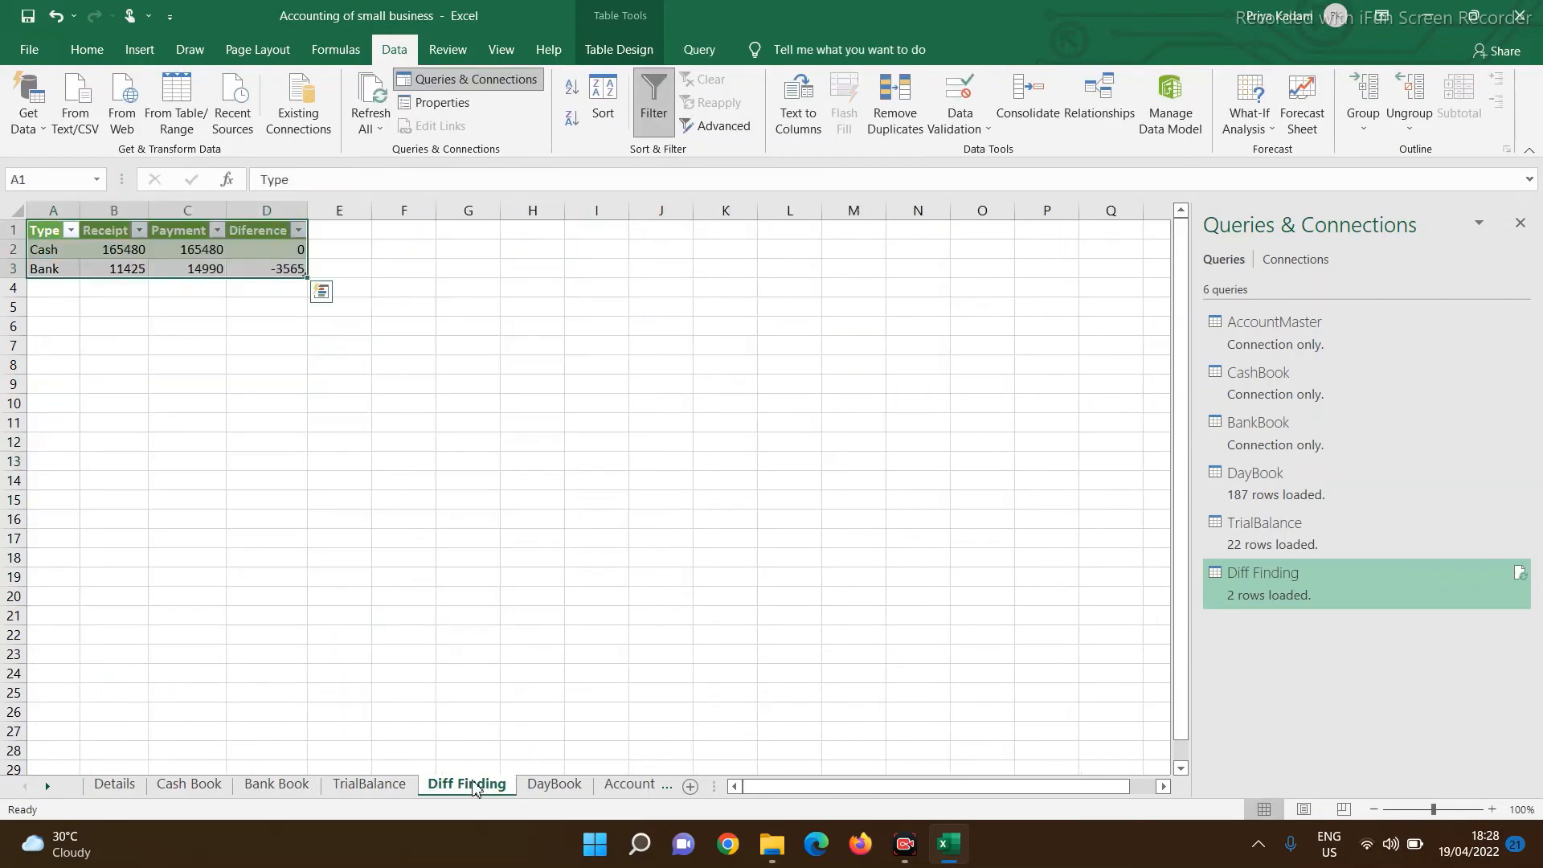
Step: Refresh all queries from Diff Finding and bring up the beginning of the TrialBalance sheet
left_click(371, 125)
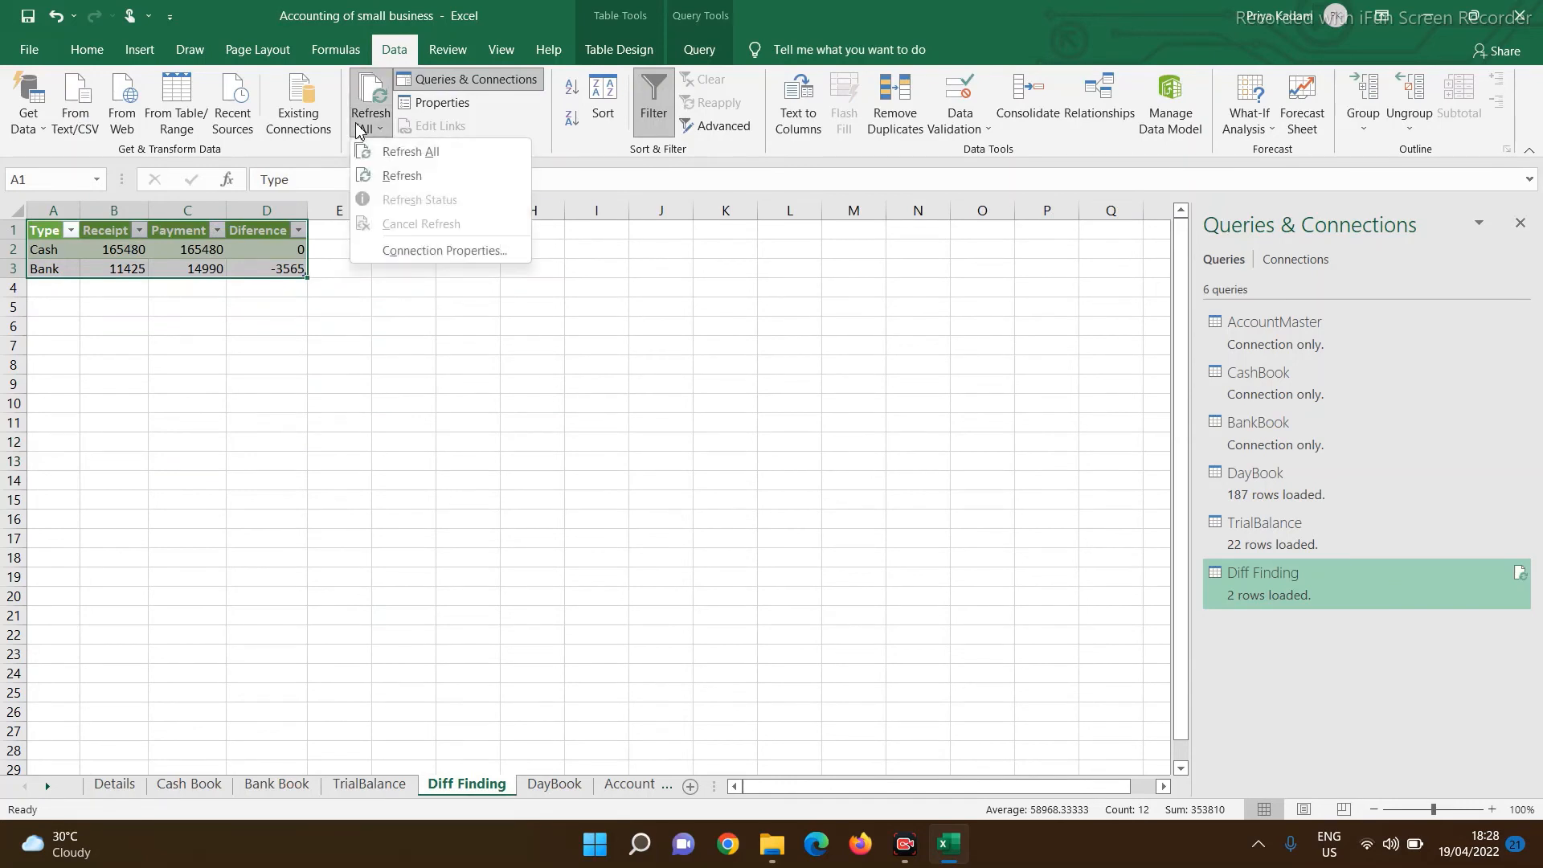
left_click(421, 153)
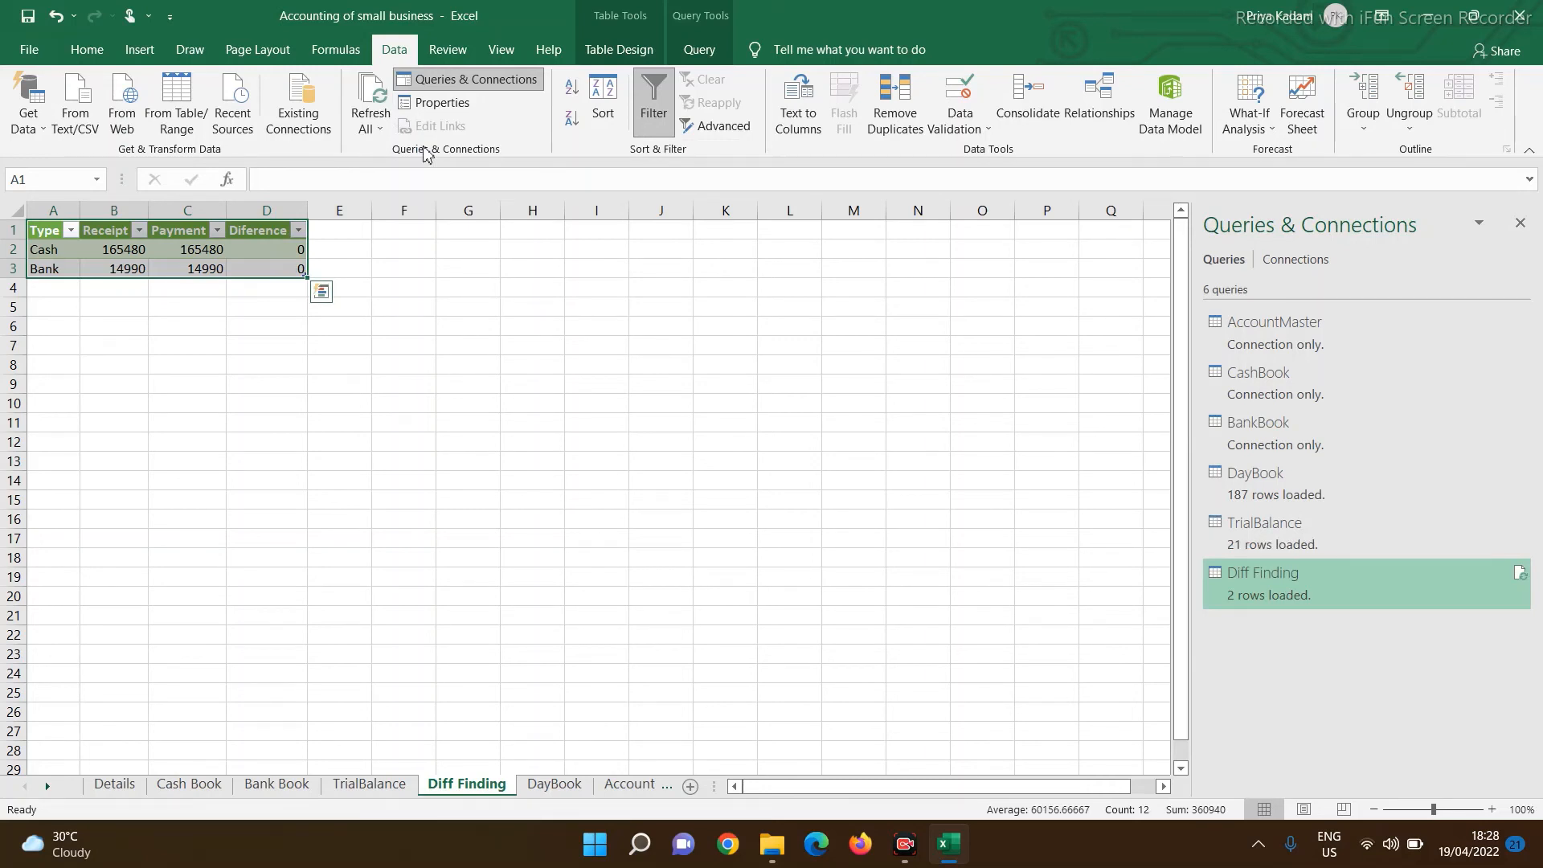
left_click(366, 785)
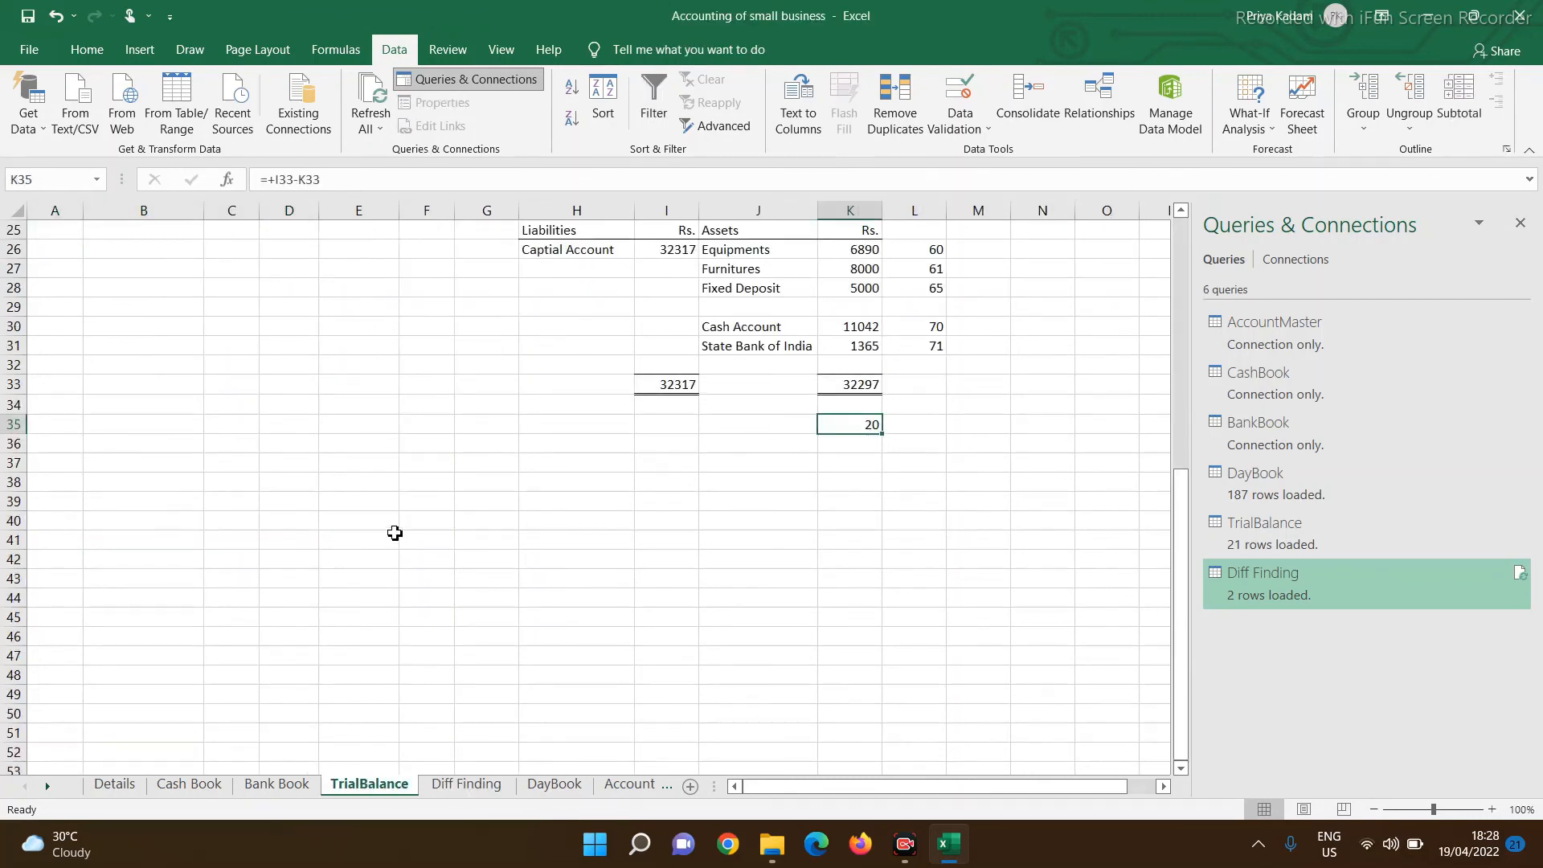
scroll(397, 534, "up", 8)
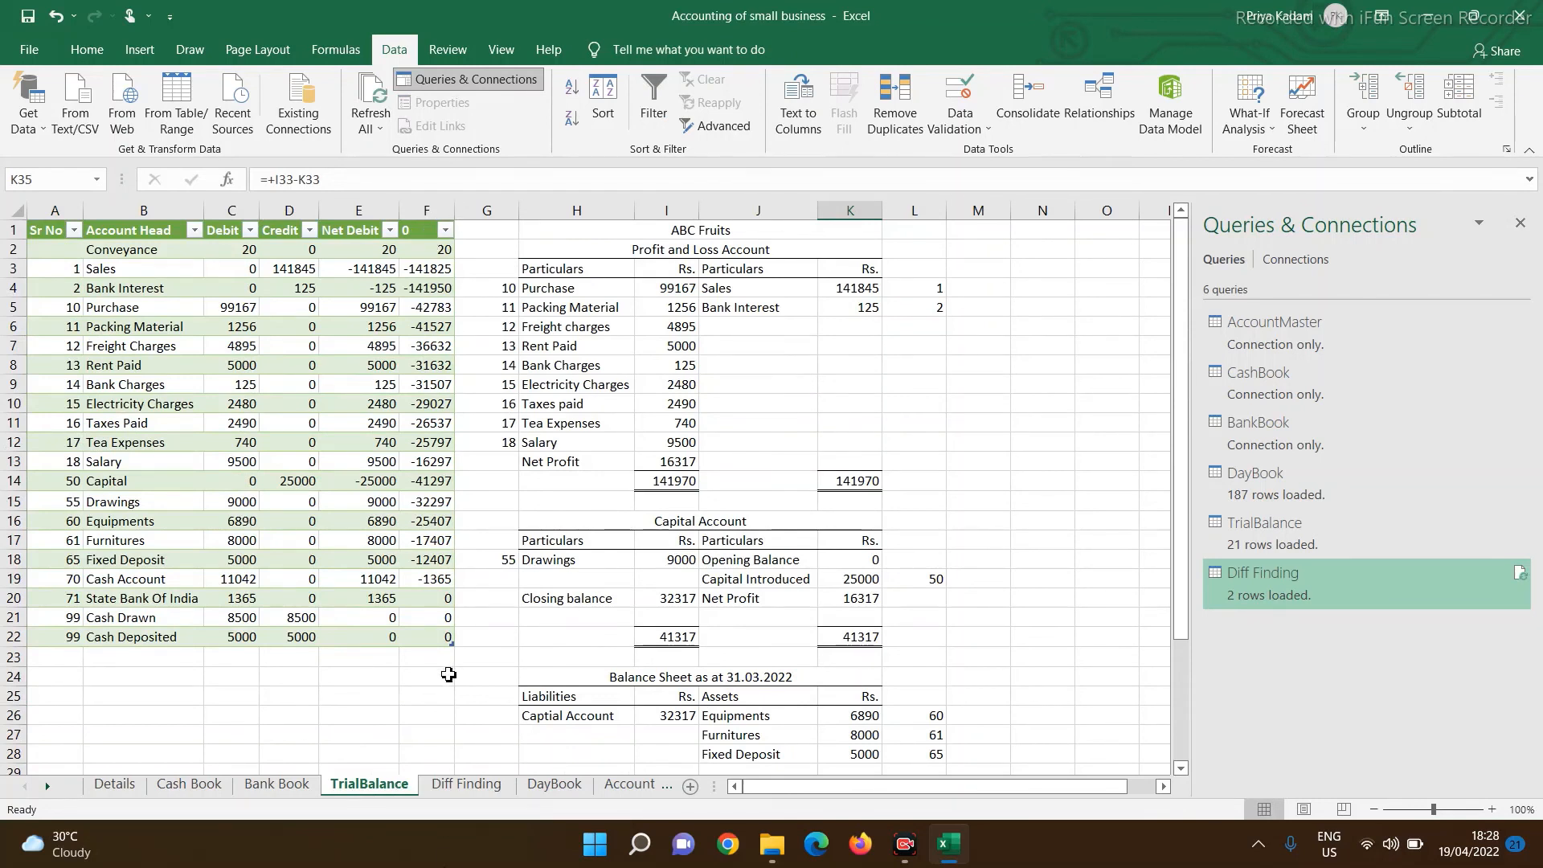
Step: Copy the Conveyance account head without a serial number from TrialBalance into cell D12 of the Account Master sheet
left_click(126, 255)
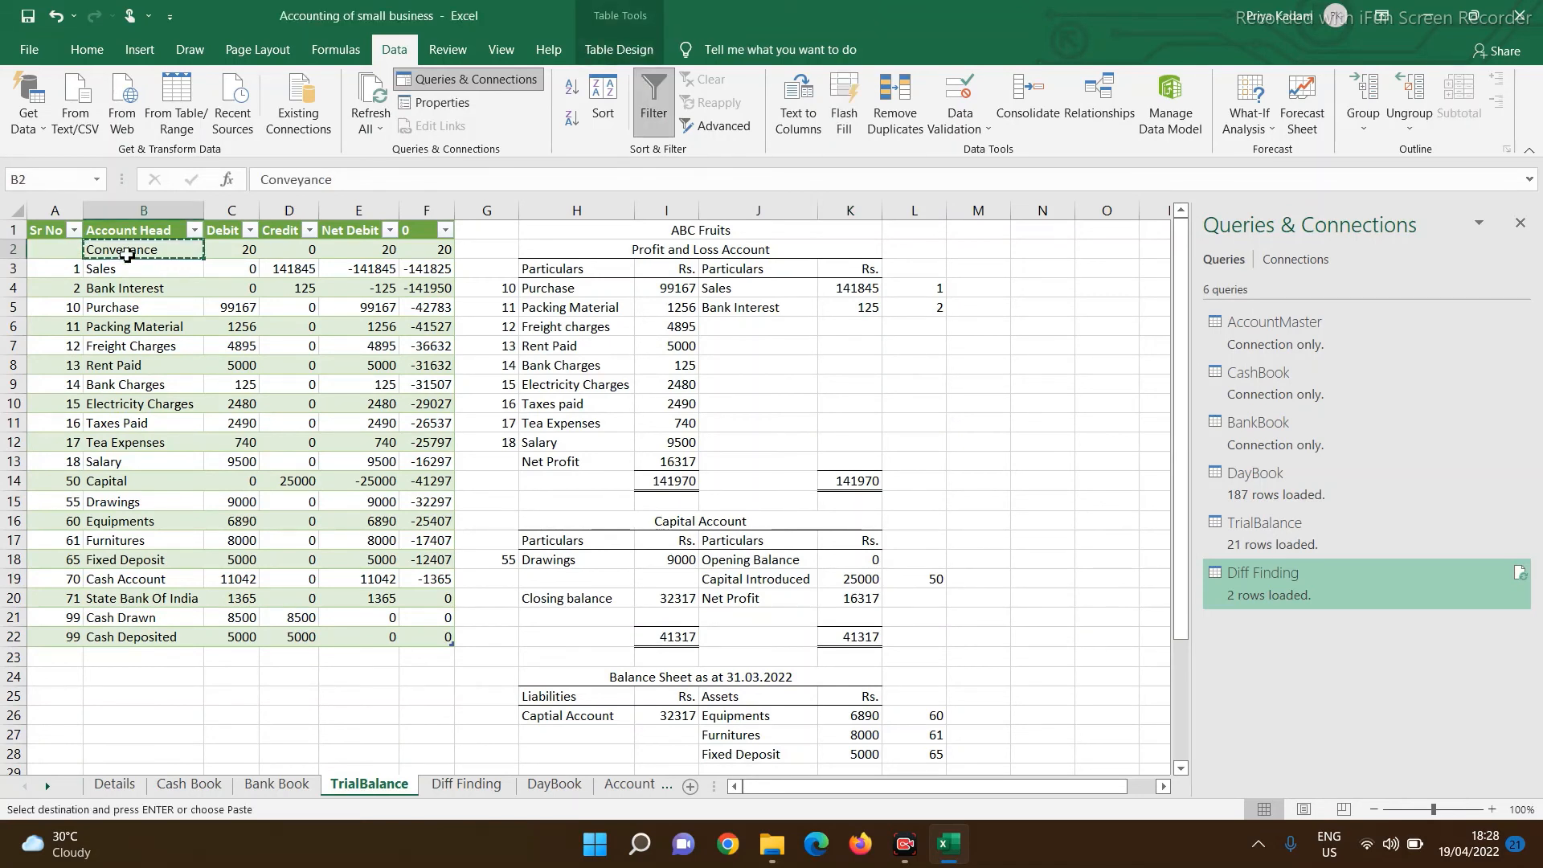
left_click(624, 788)
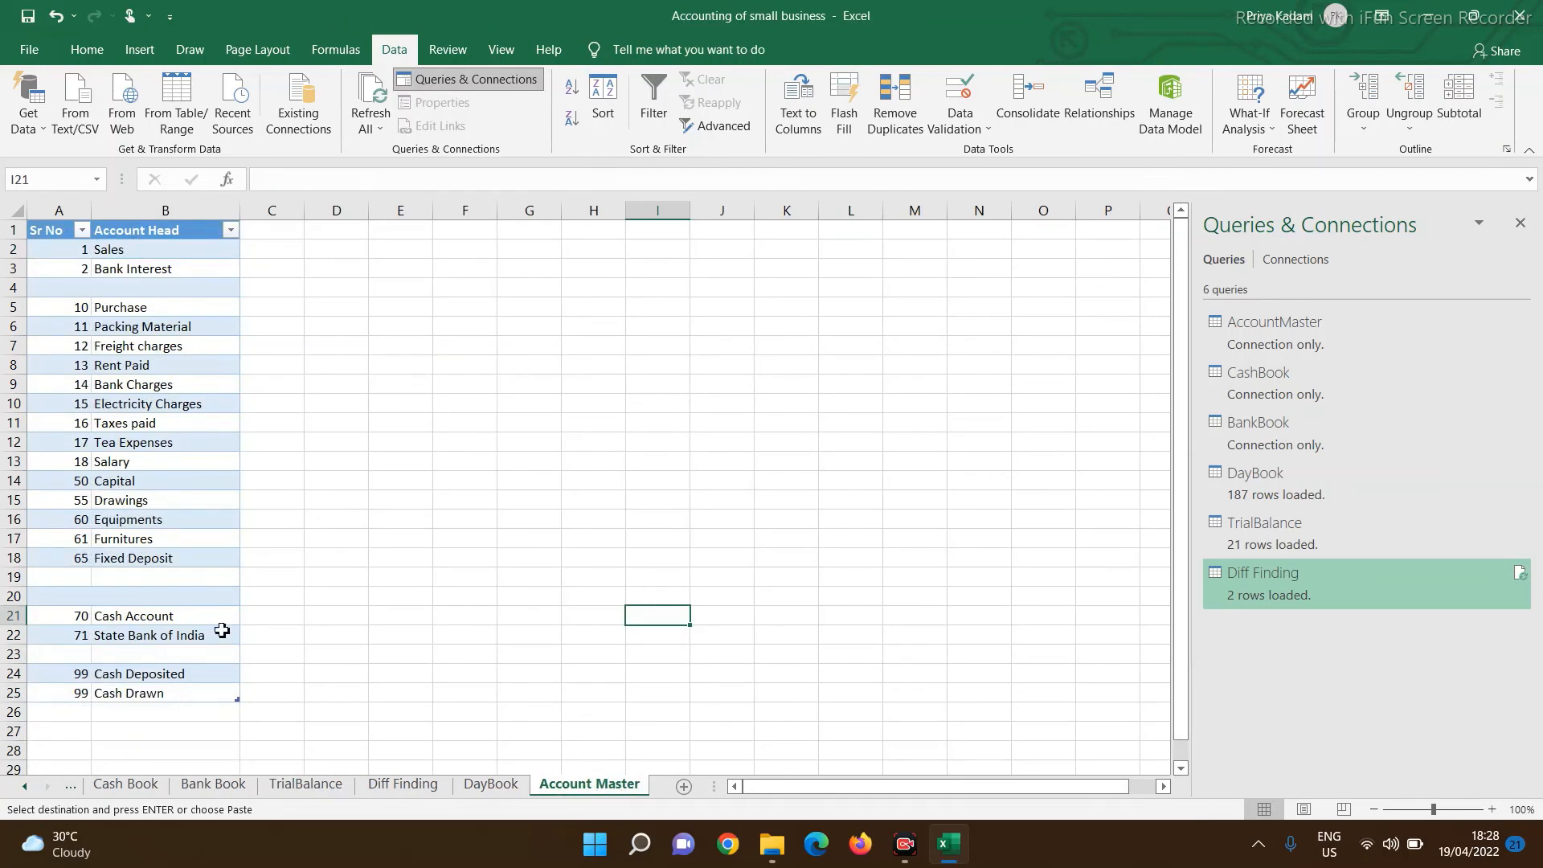
left_click(365, 447)
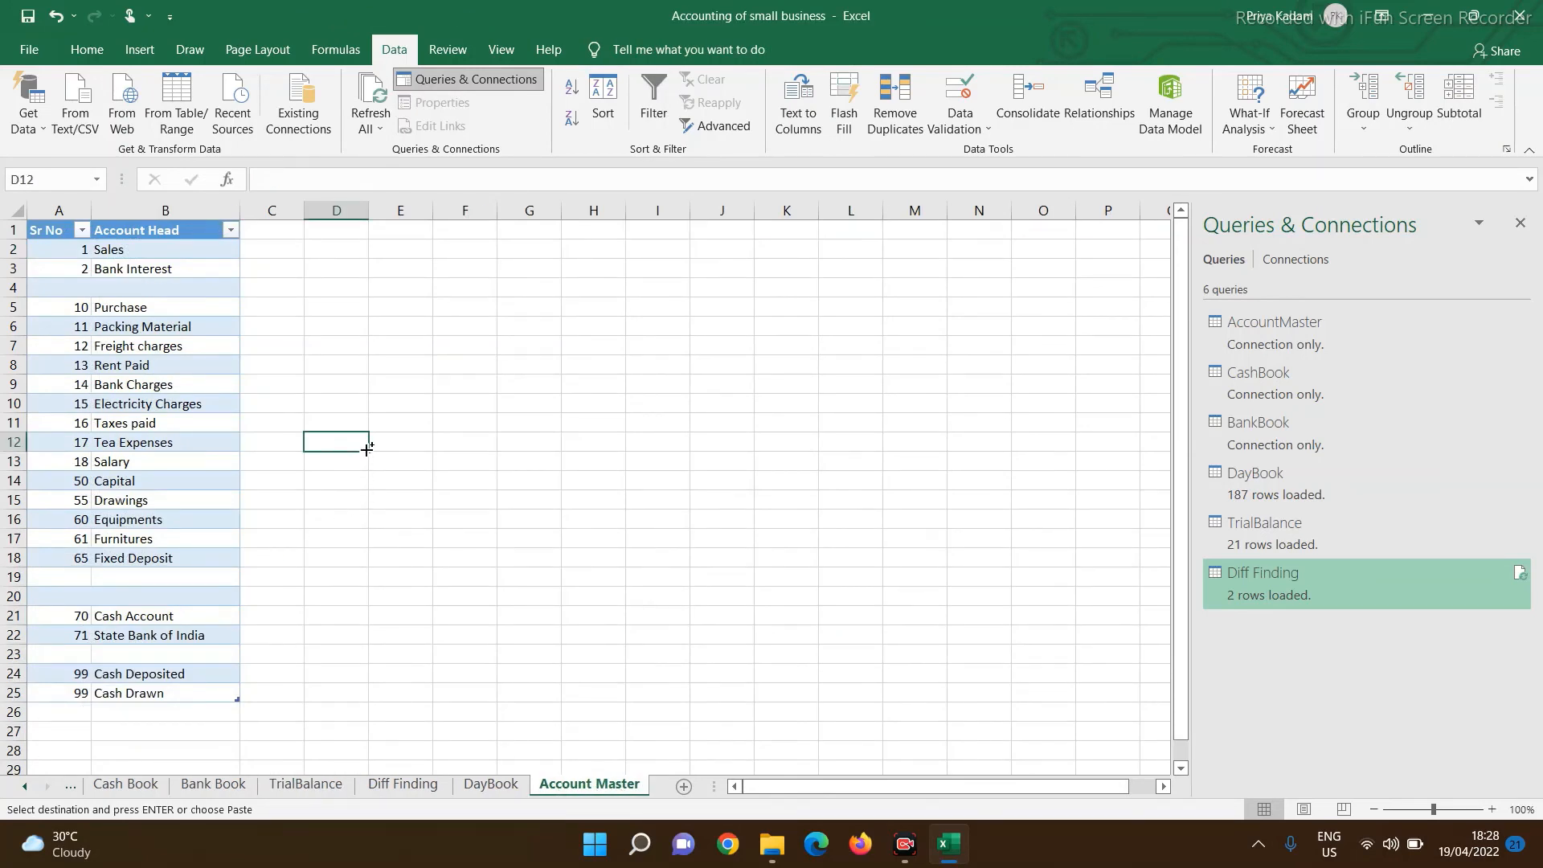
type("Conveyance")
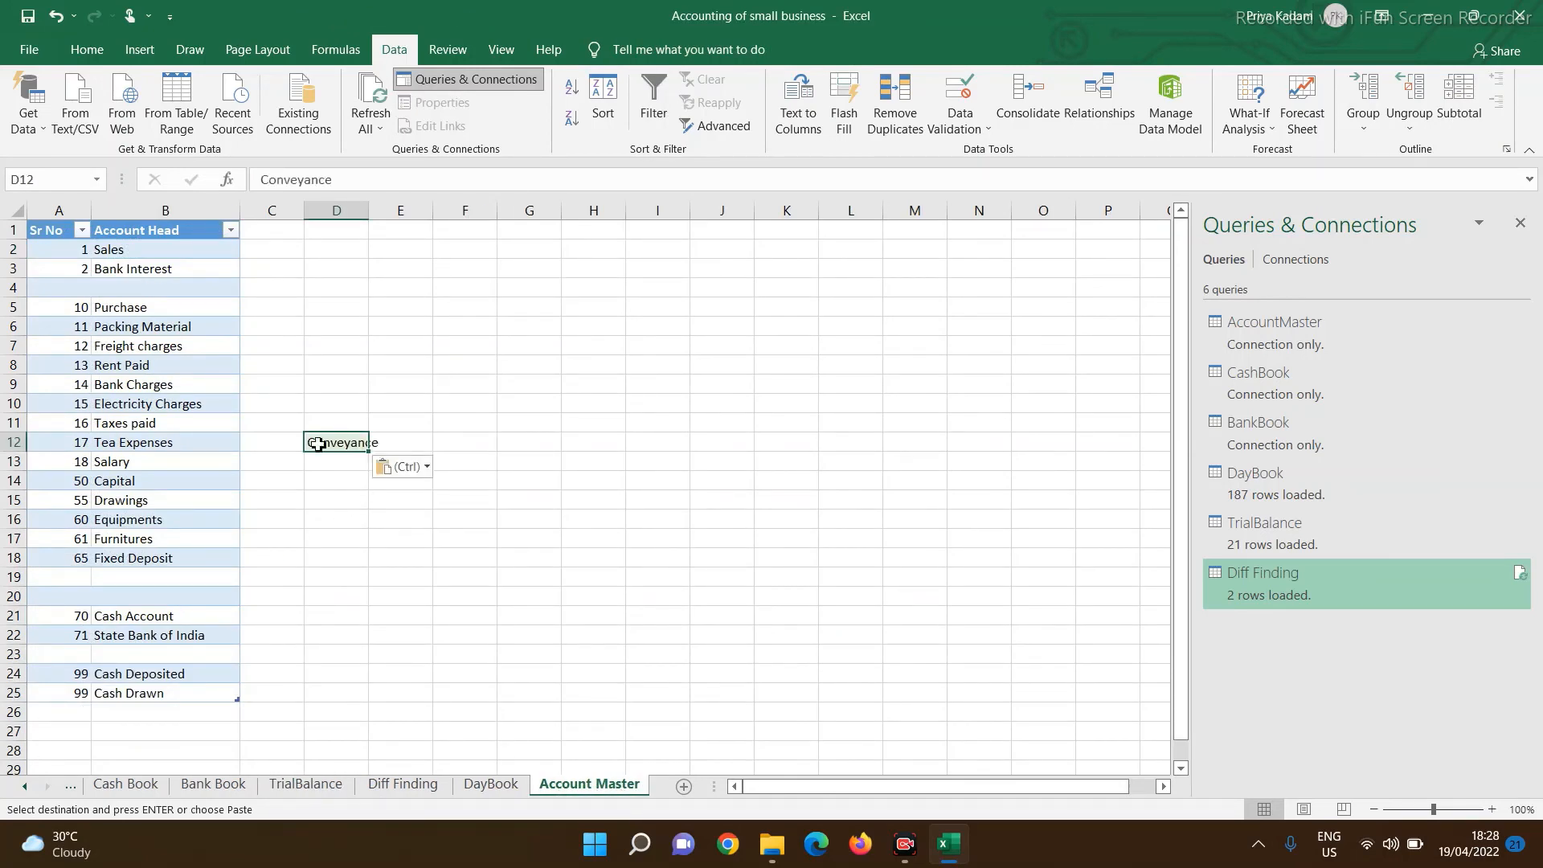
Step: Move the Capital to Fixed Deposit entries of Account Master down one row, leaving row 14 blank
left_click(65, 423)
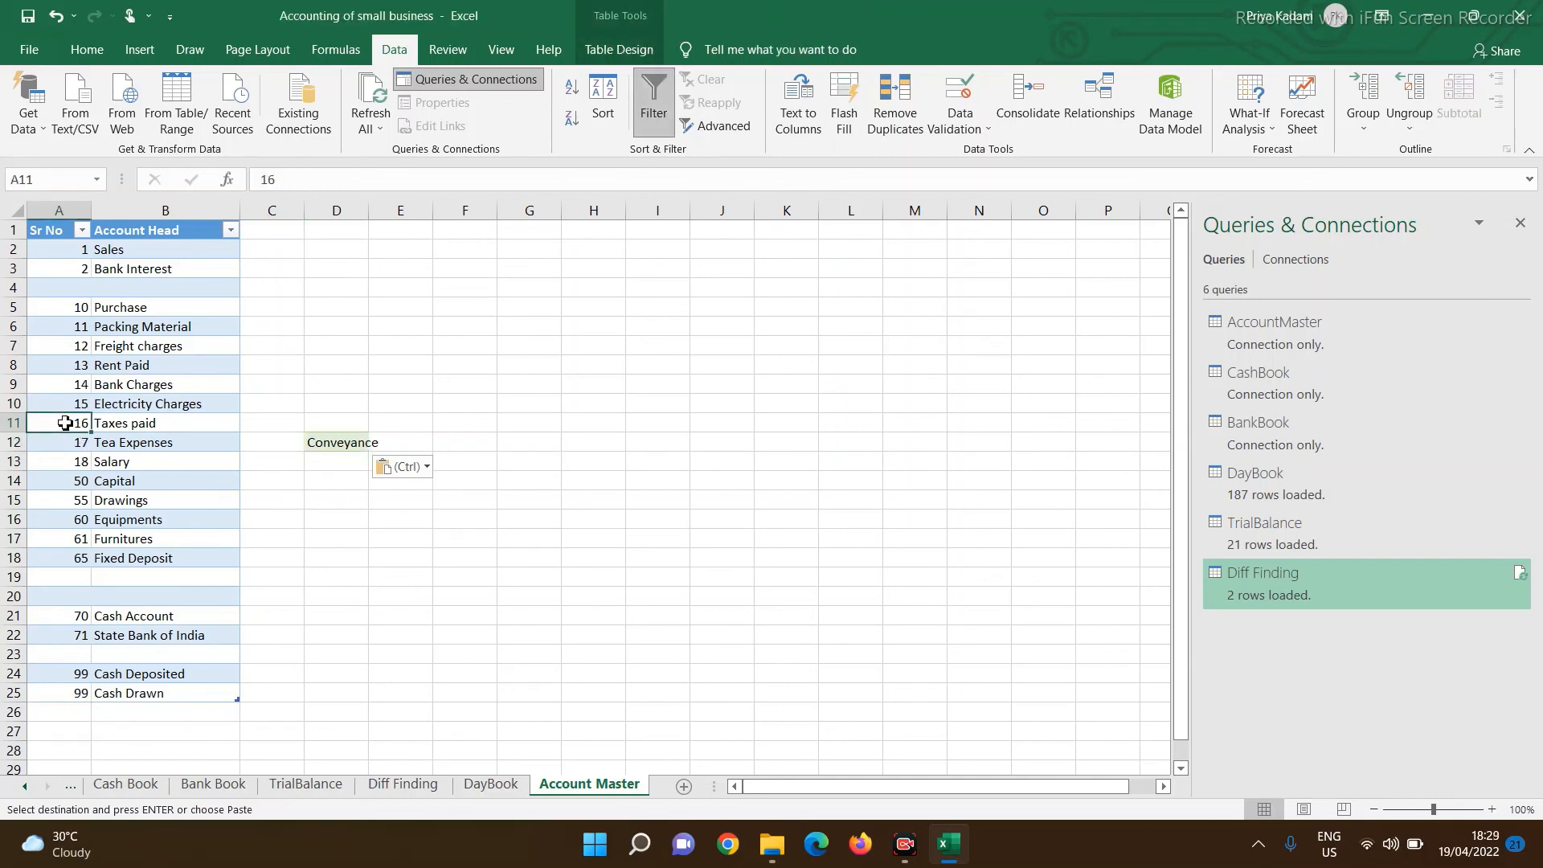
key("Down")
key("Down")
key("Down")
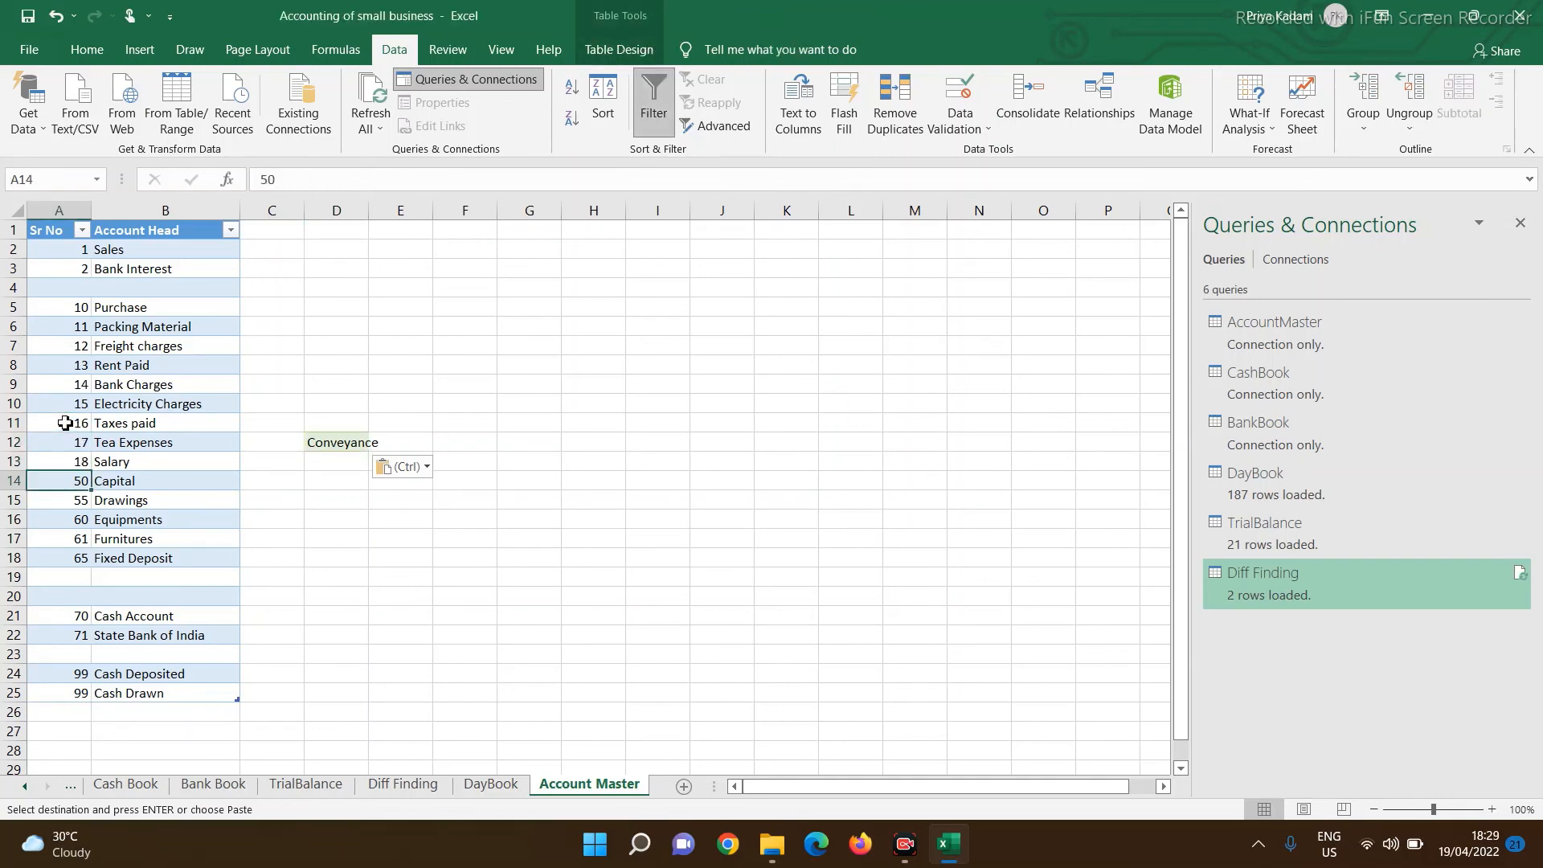
key("shift+Right")
key("shift+Right")
key("shift+Left")
key("shift+Down")
key("shift+Down")
key("shift+Down")
key("shift+Down")
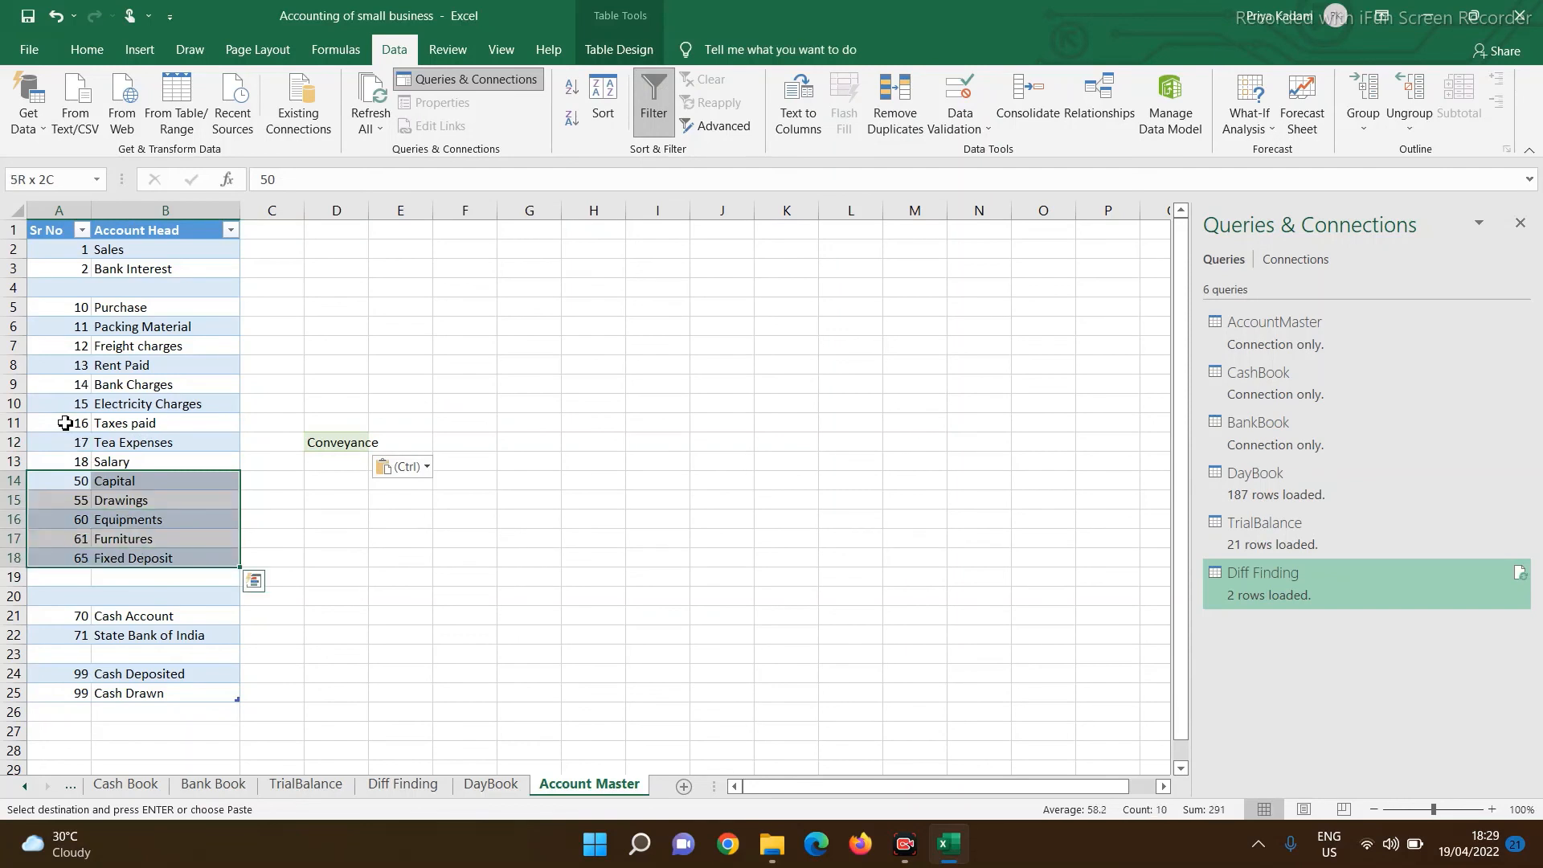
key("ctrl+x")
key("Down")
key("ctrl+v")
key("Up")
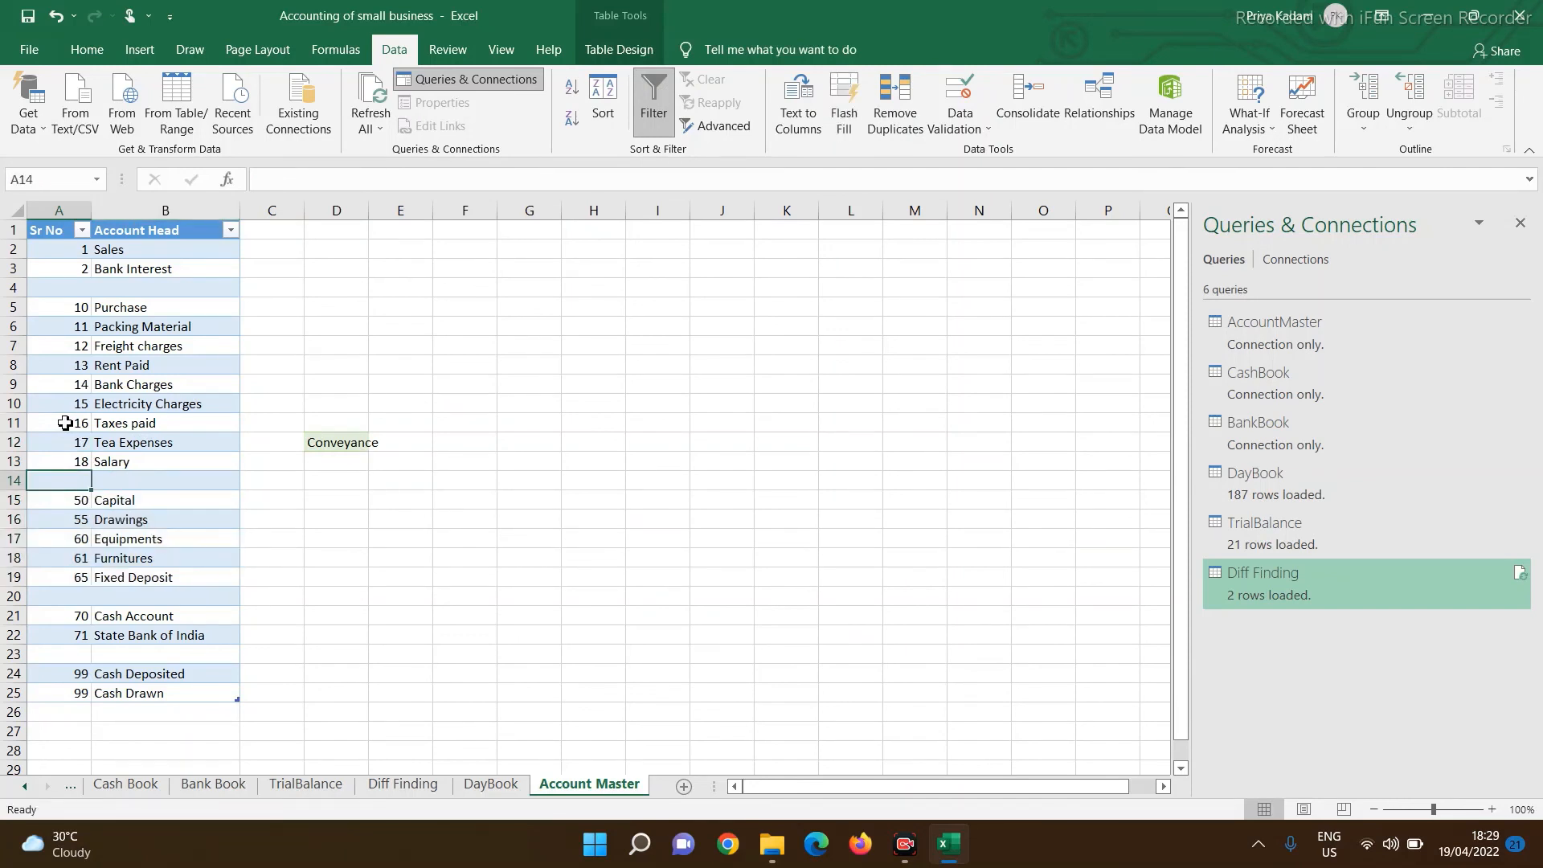
Step: Add account head Conveyance with serial number 19 in the blank row below Salary, copying the name from D12
type("19")
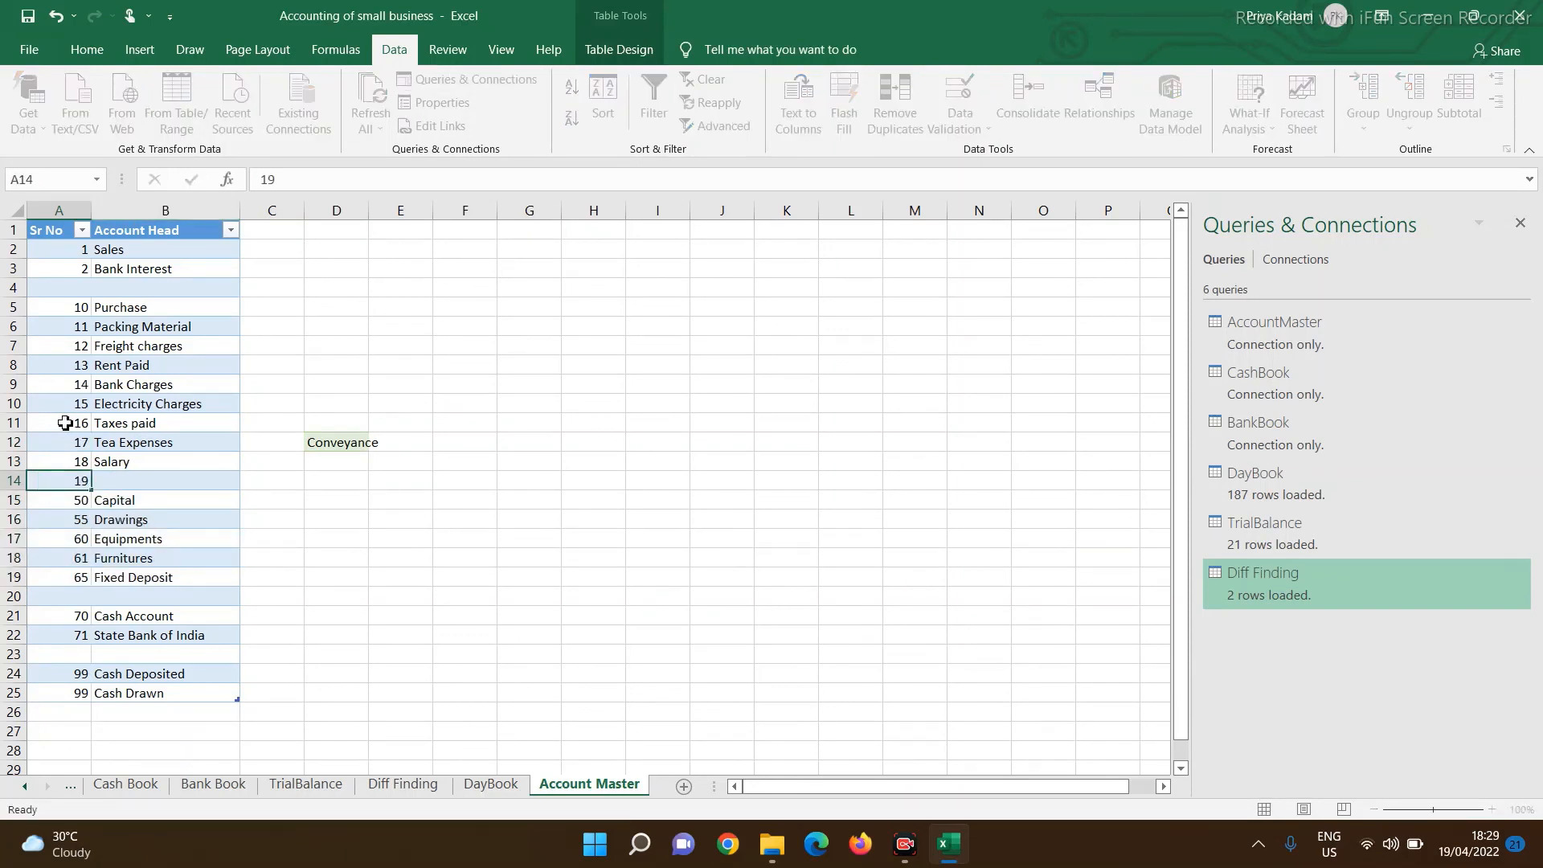
key("Tab")
key("Up")
key("Up")
key("Right")
key("Right")
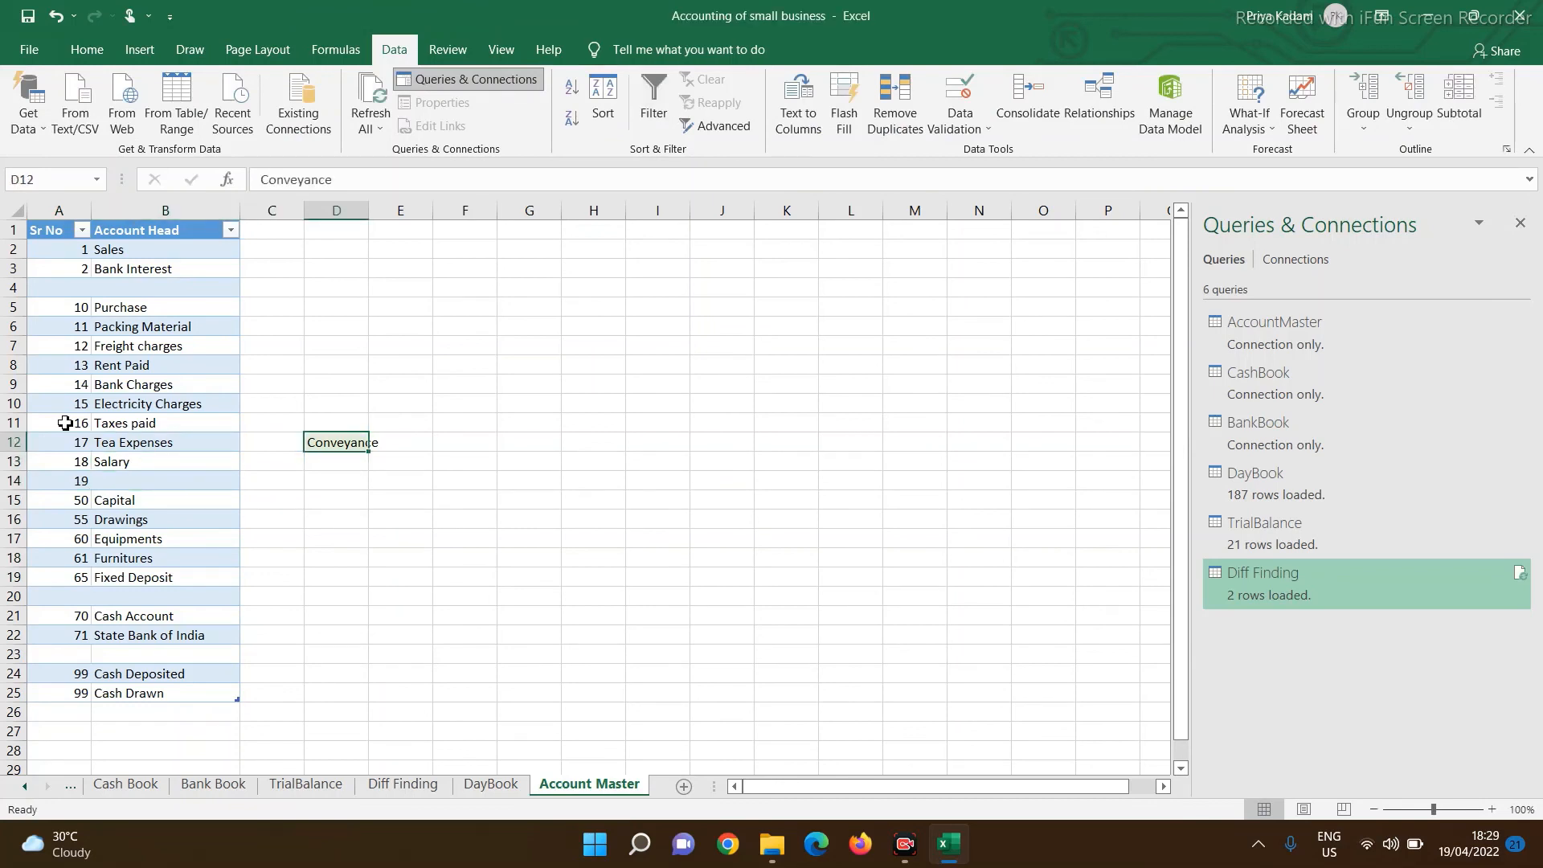
key("ctrl+c")
key("Left")
key("Left")
key("Down")
key("Down")
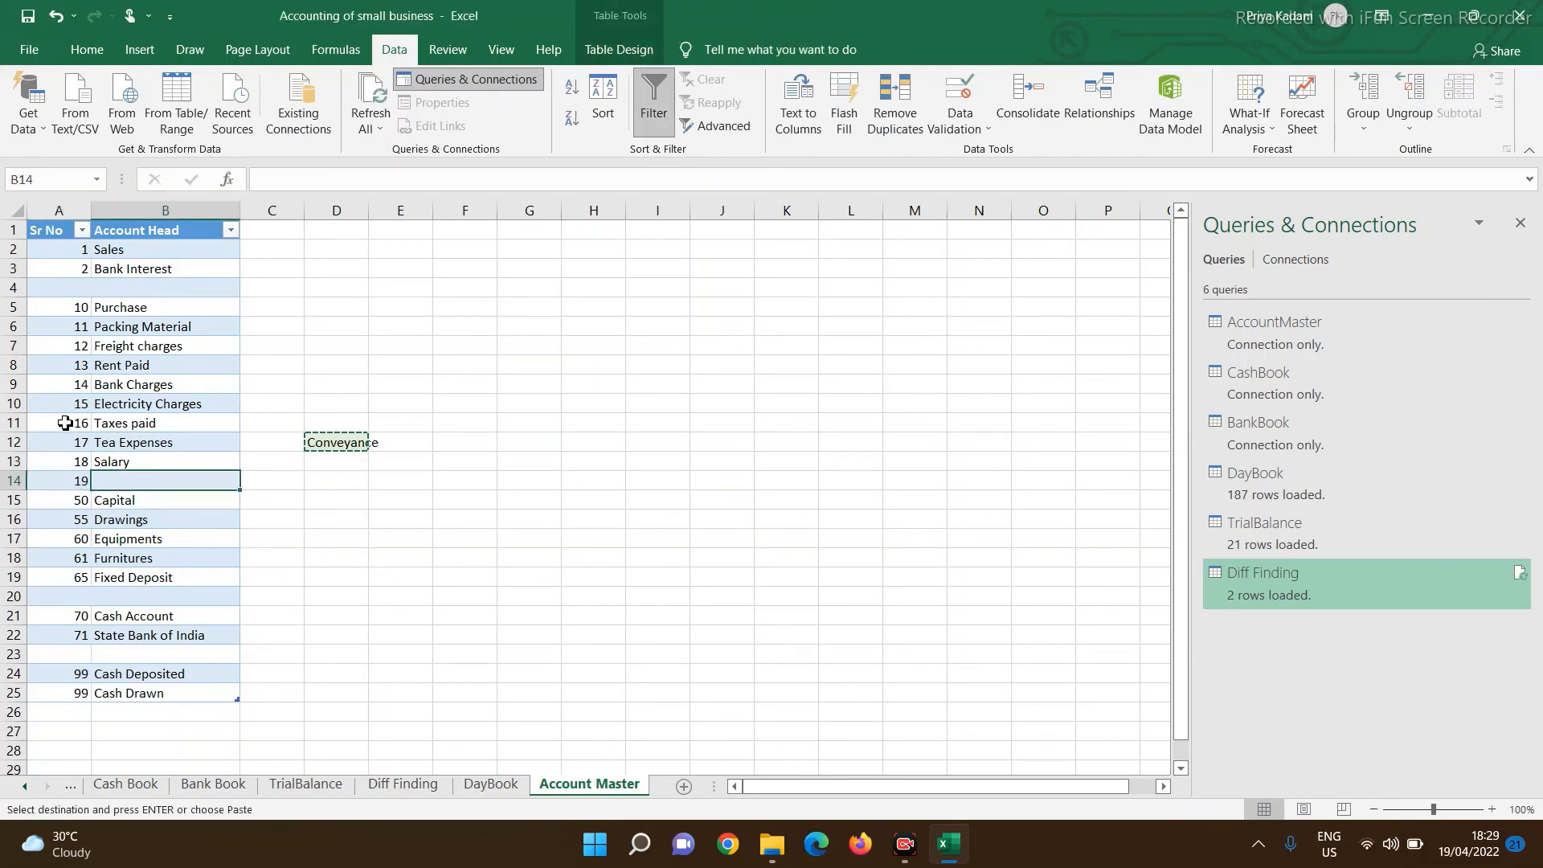
key("ctrl+v")
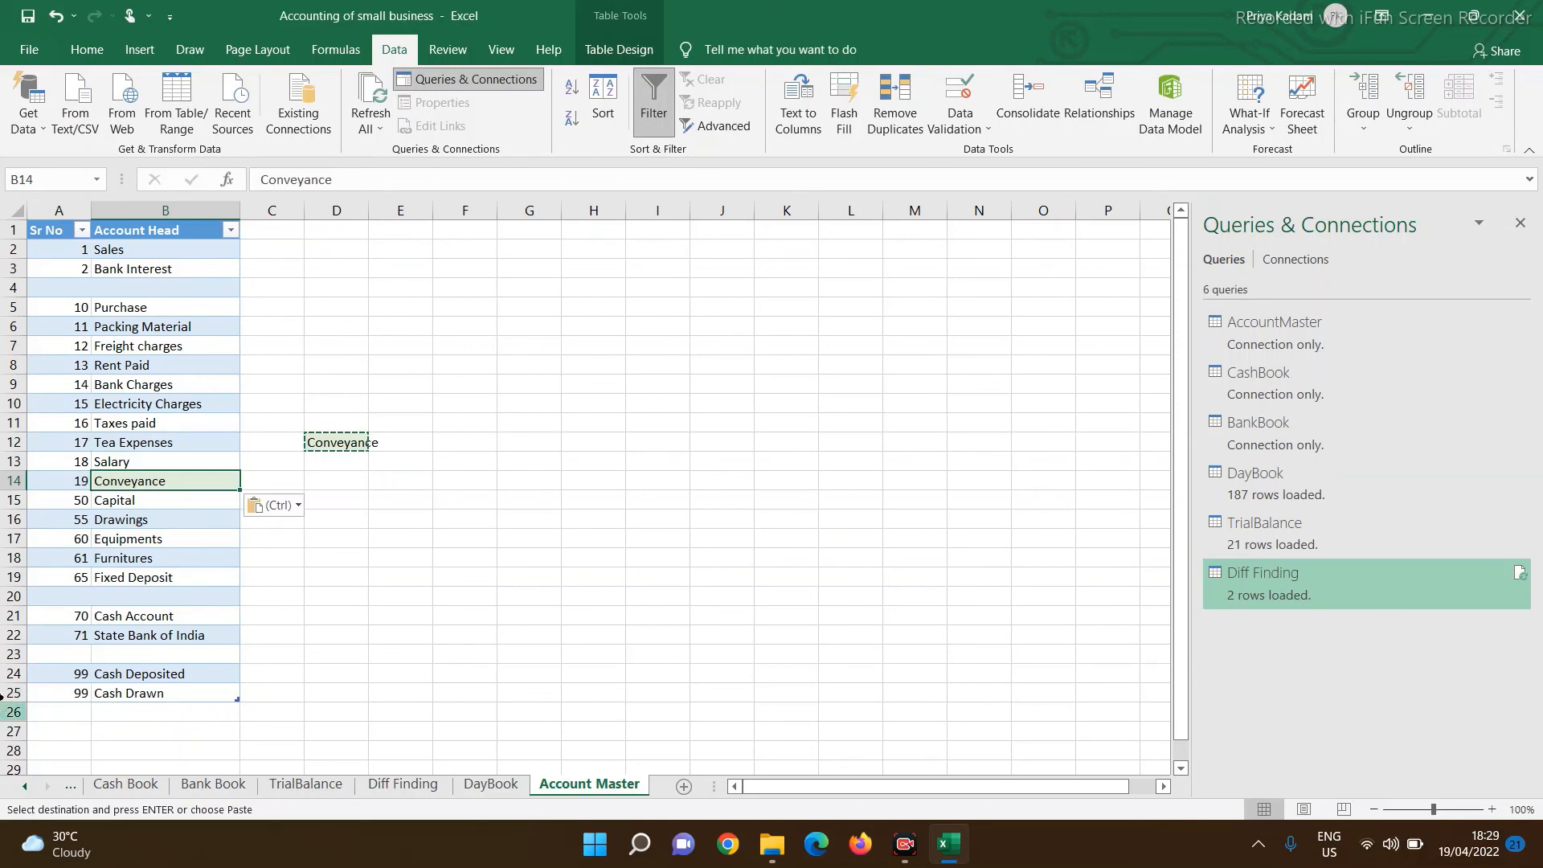
Step: Refresh all queries with the new account head and return to the TrialBalance sheet
left_click(372, 125)
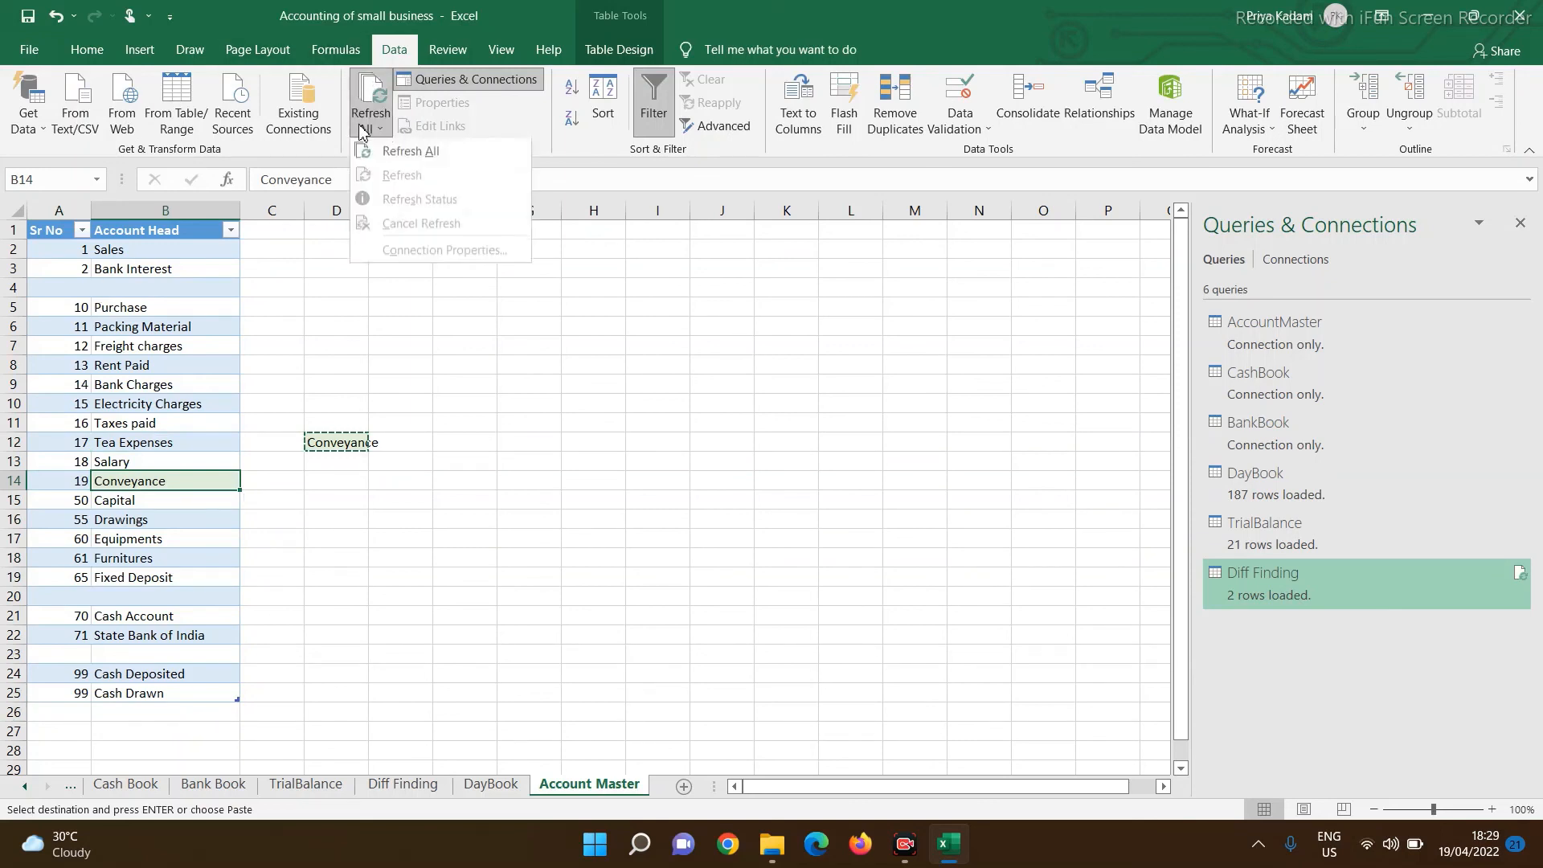
left_click(398, 152)
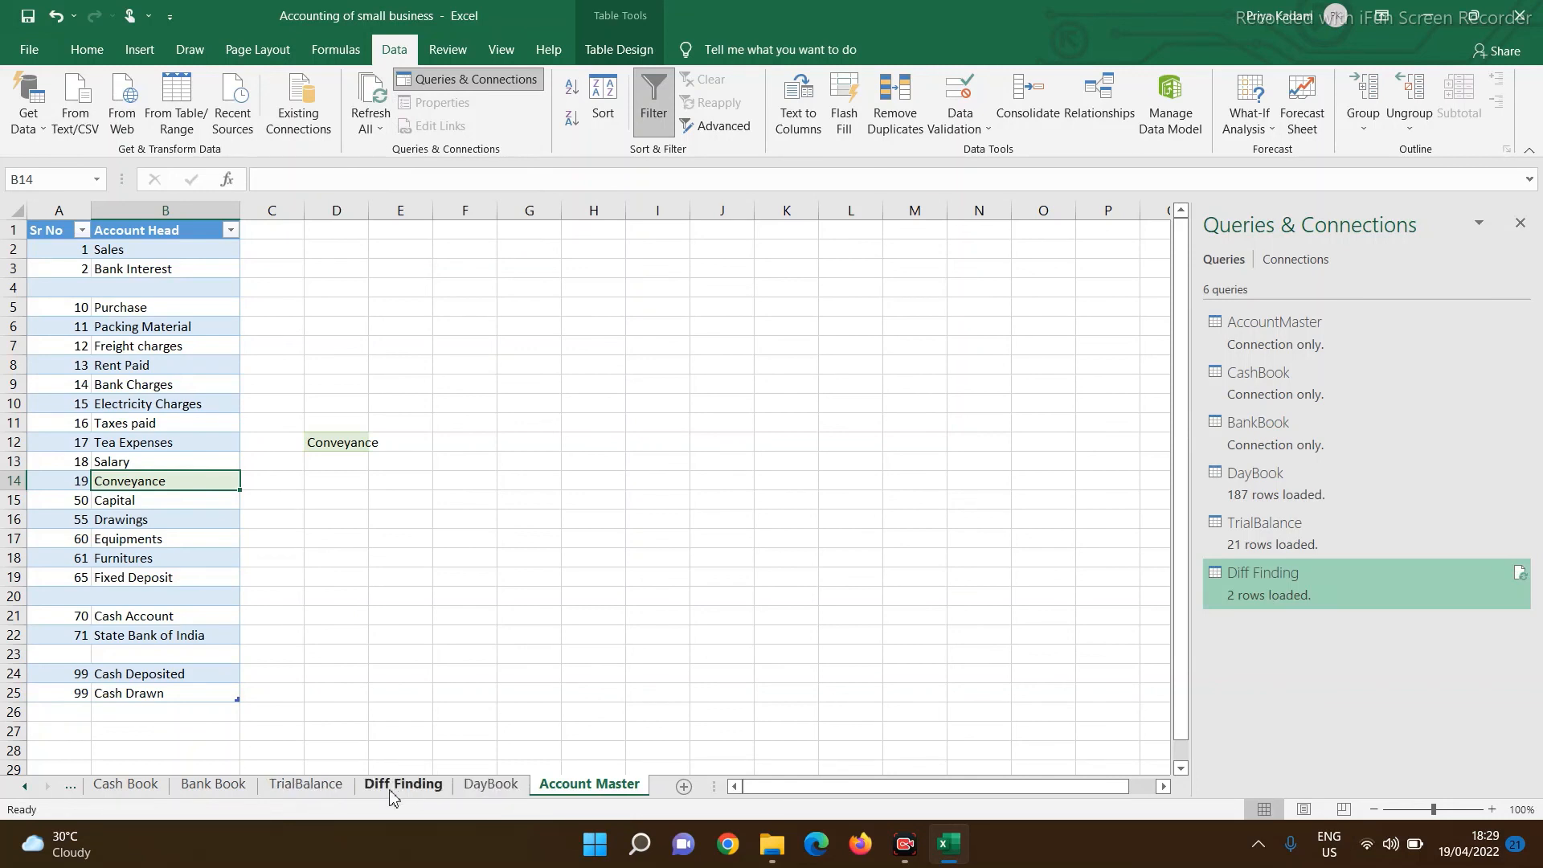
left_click(333, 784)
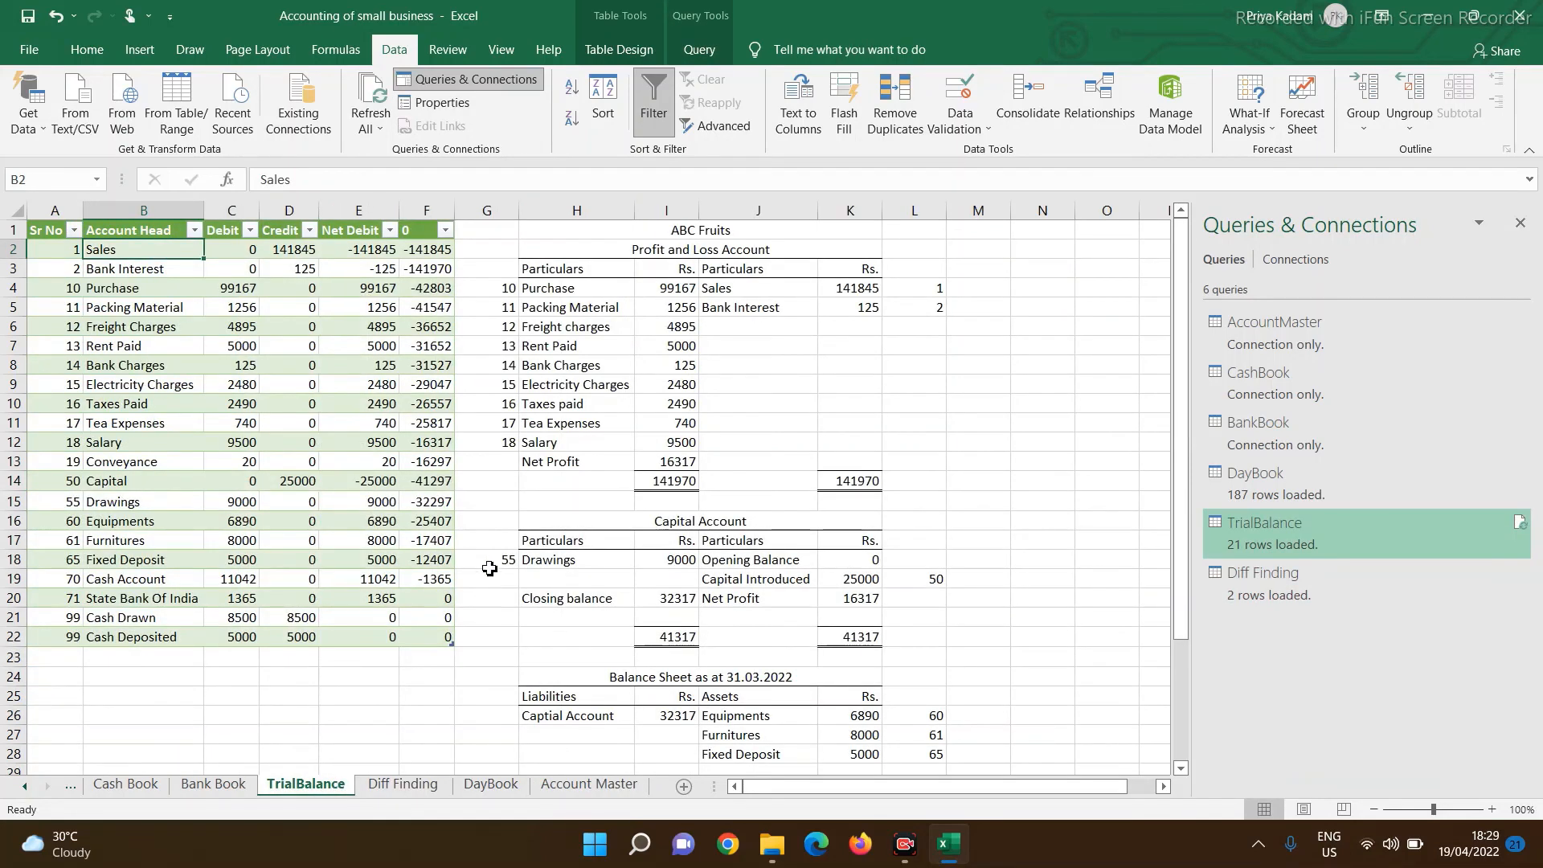
Step: Shift the statement cells in columns G to L down one row from Net Profit onward, accepting the unmerging of merged cells
left_click(507, 464)
key("shift+Right")
key("shift+Right")
key("shift+Right")
key("shift+Right")
key("shift+Right")
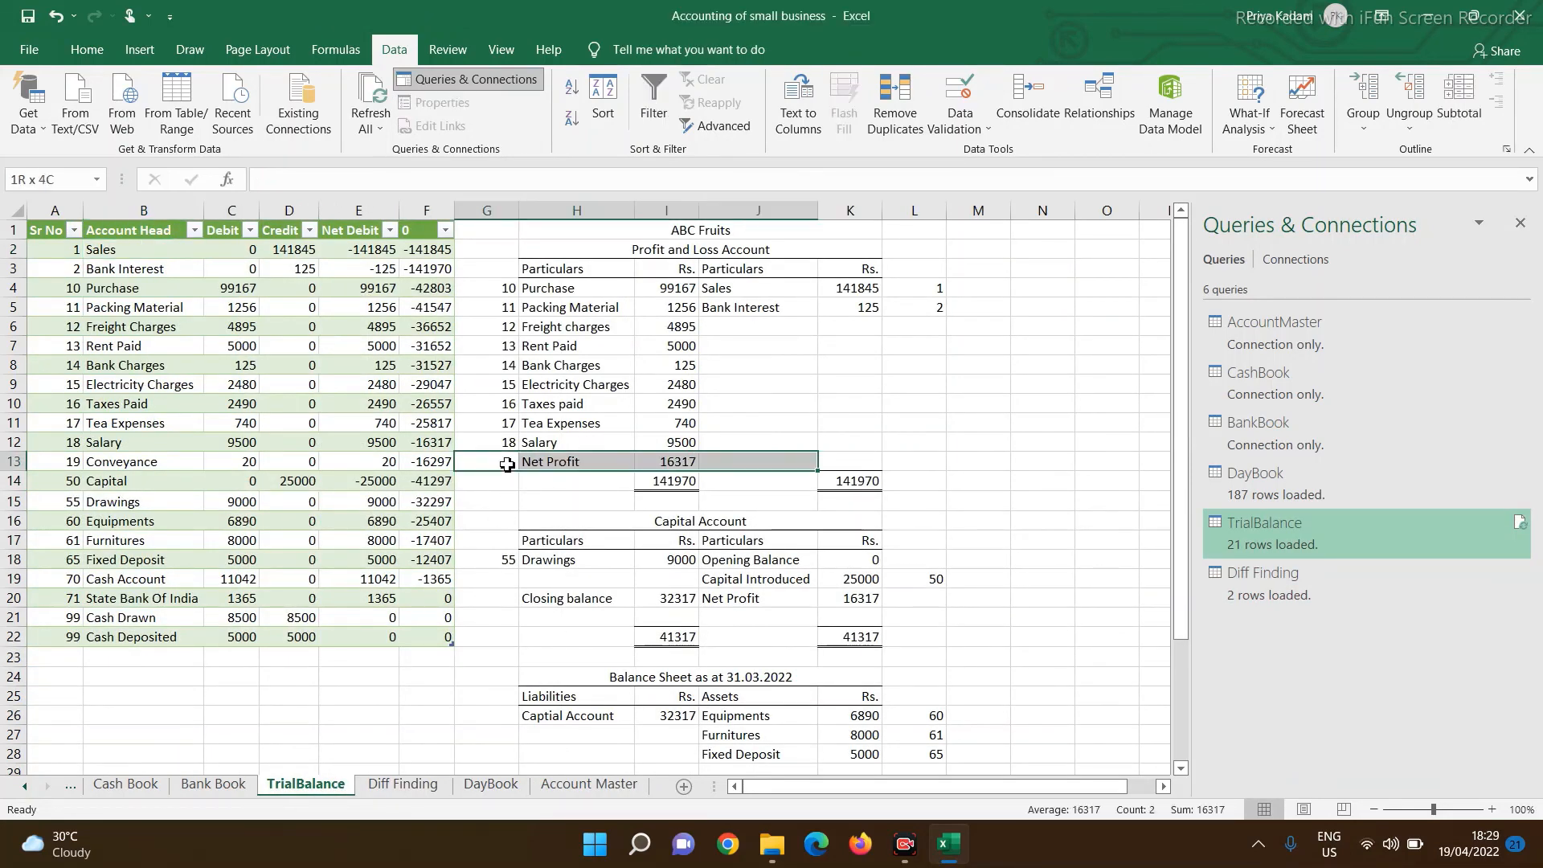
key("shift+Down")
key("shift+Down")
key("shift+Down")
key("shift+Down")
key("shift+Down")
key("shift+Down")
key("shift+Down")
key("shift+Down")
key("shift+Down")
key("shift+Down")
key("shift+Down")
key("shift+Down")
key("shift+Down")
key("shift+Down")
key("shift+Down")
key("shift+Down")
key("shift+Down")
key("shift+Down")
key("shift+Down")
key("shift+Down")
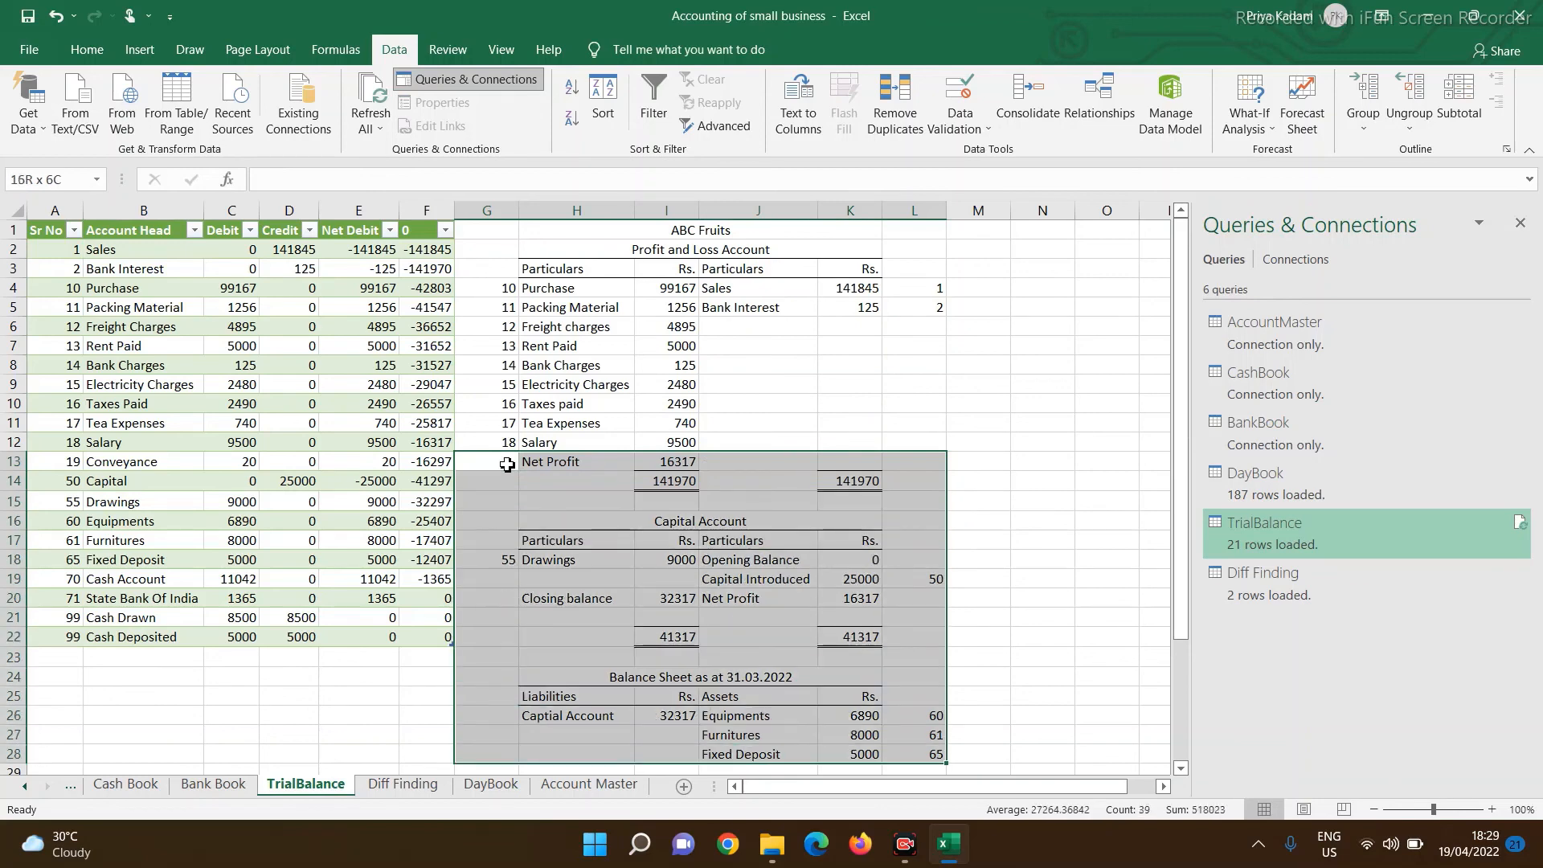
key("ctrl+c")
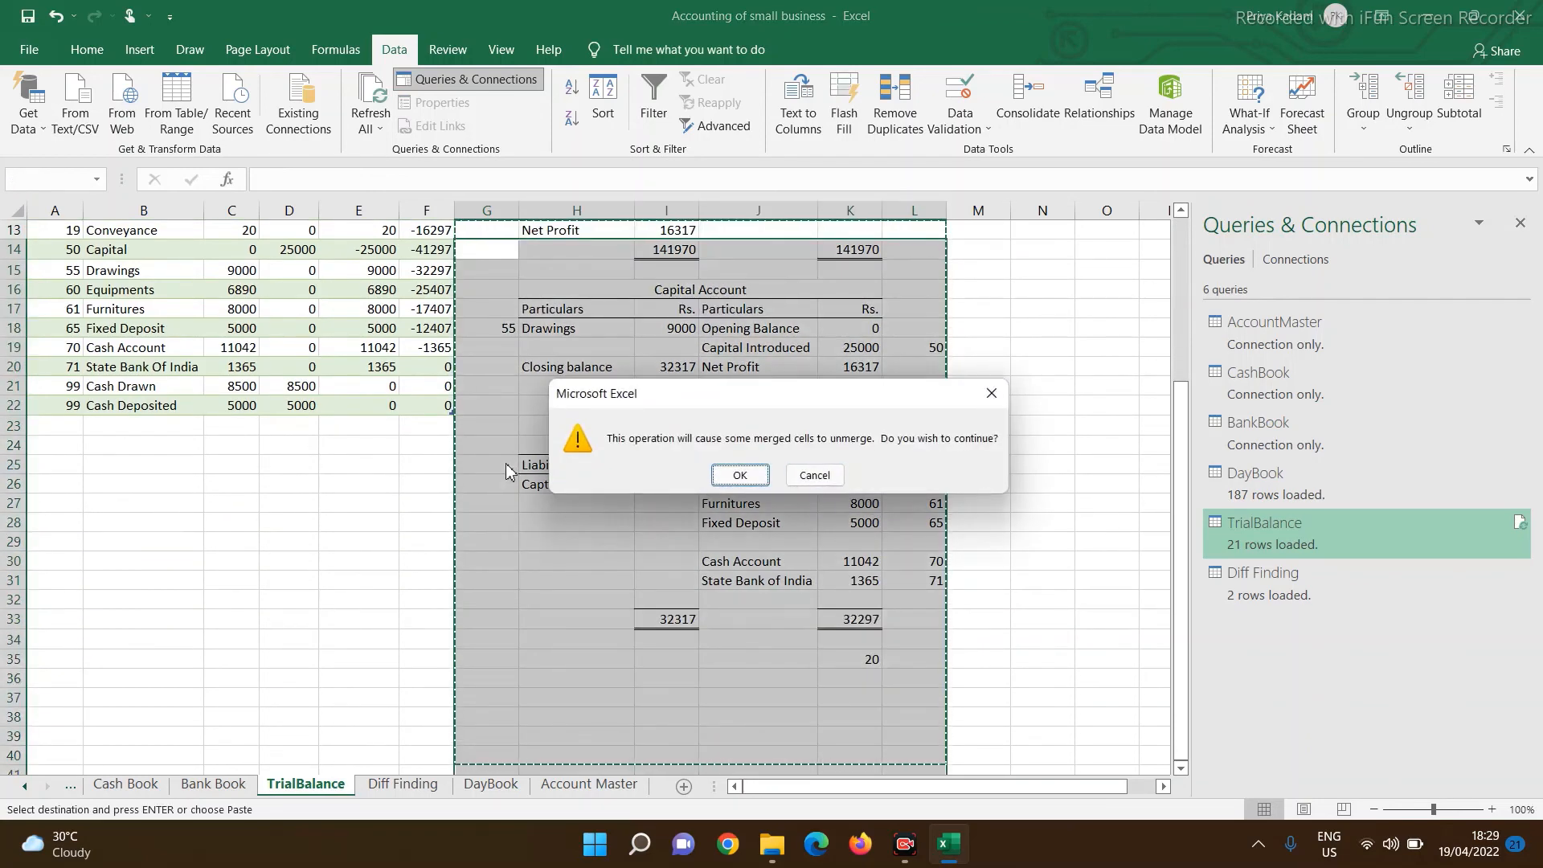
key("Return")
key("Up")
key("Up")
scroll(508, 465, "up", 1)
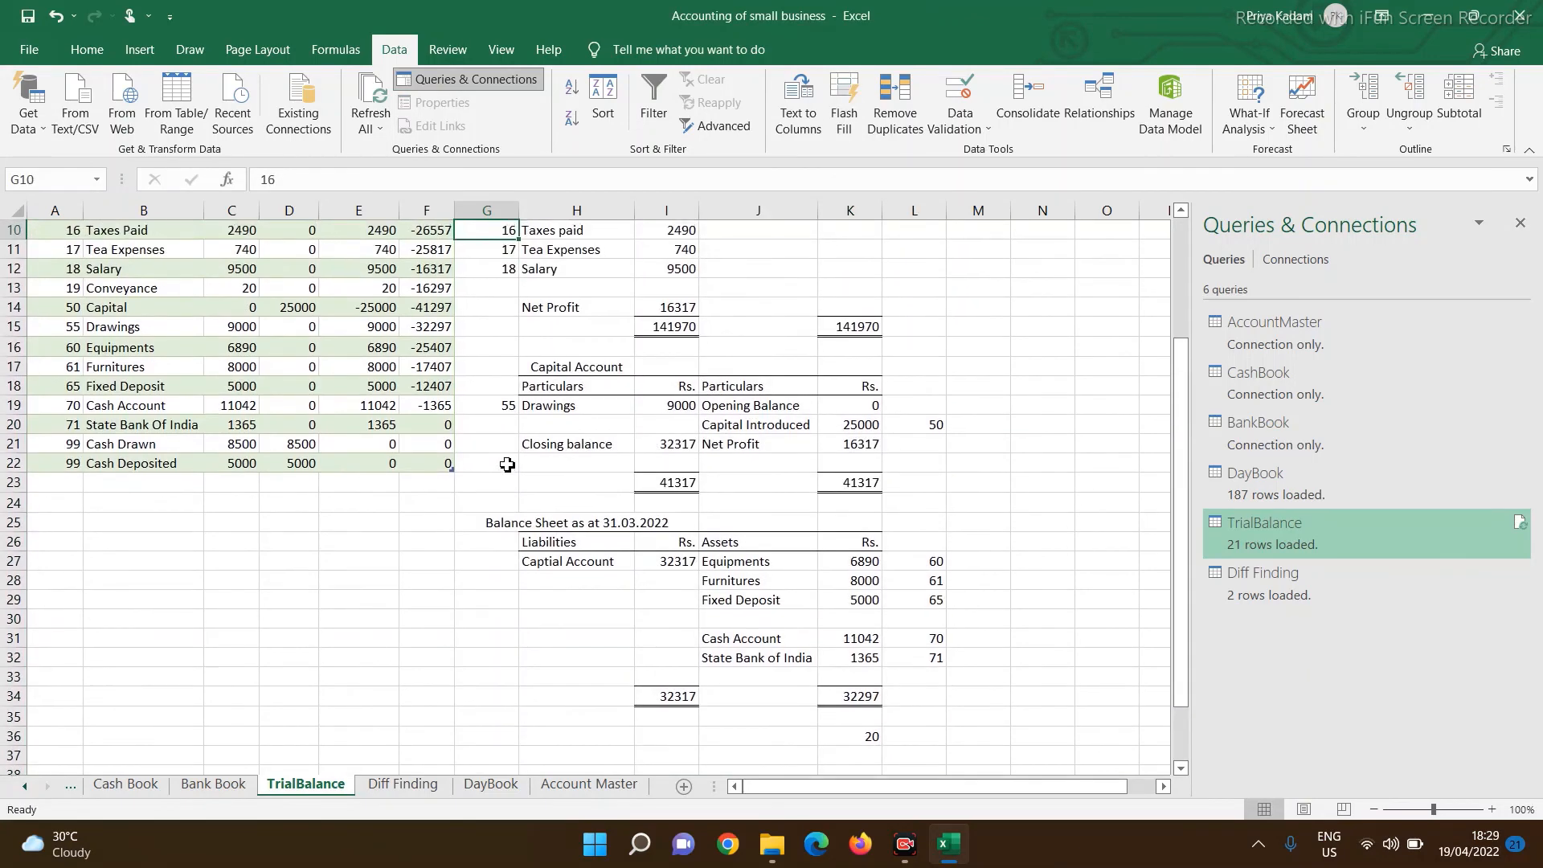
Step: Enter serial number 19 and Conveyance in the blank Profit and Loss row between Salary and Net Profit
key("Down")
type("19")
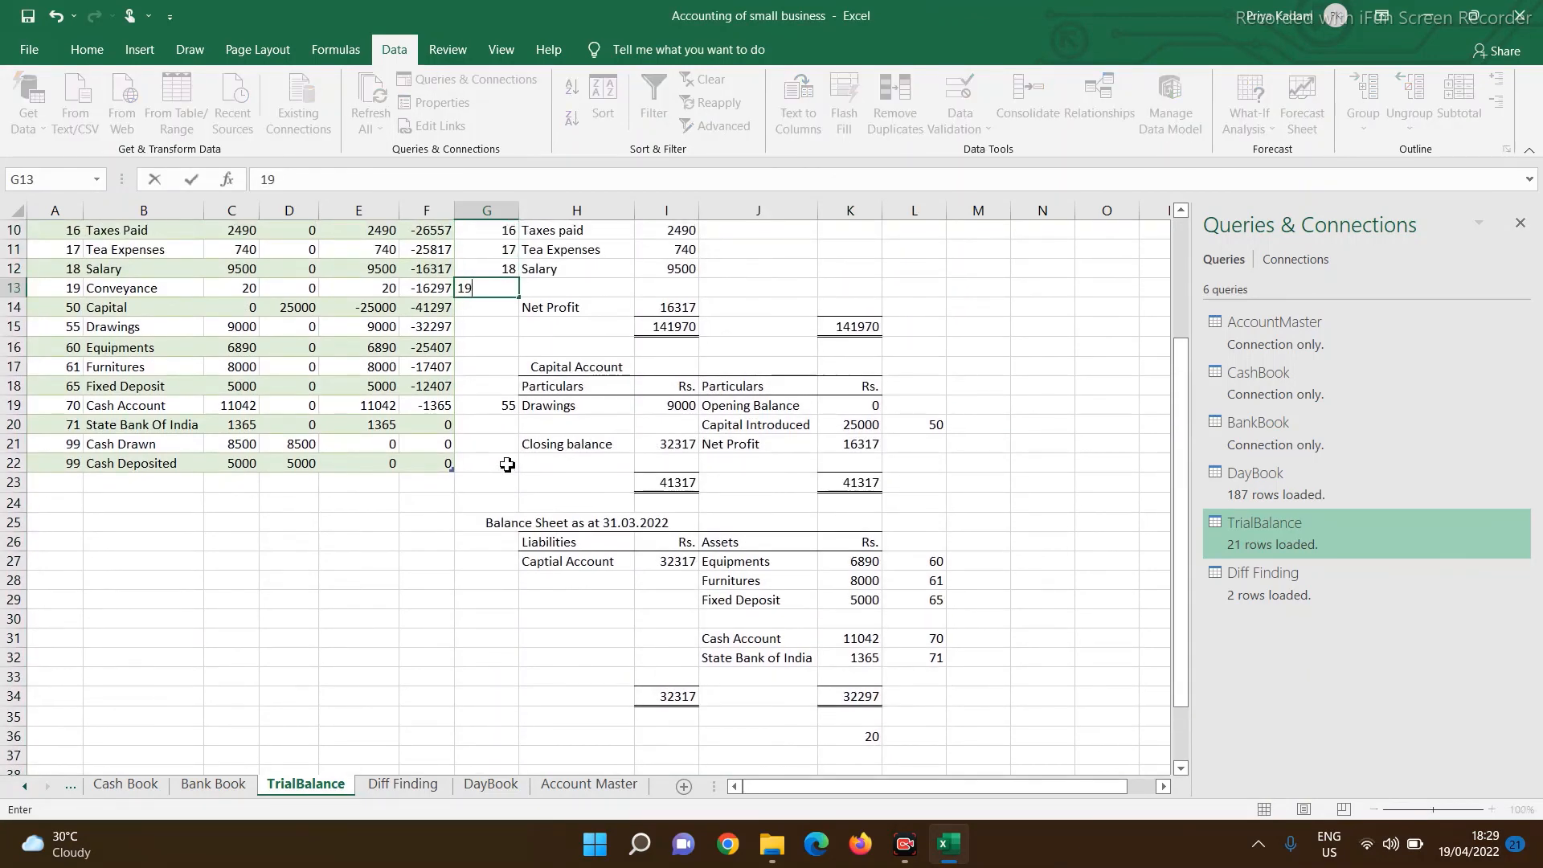
key("Tab")
type("Con")
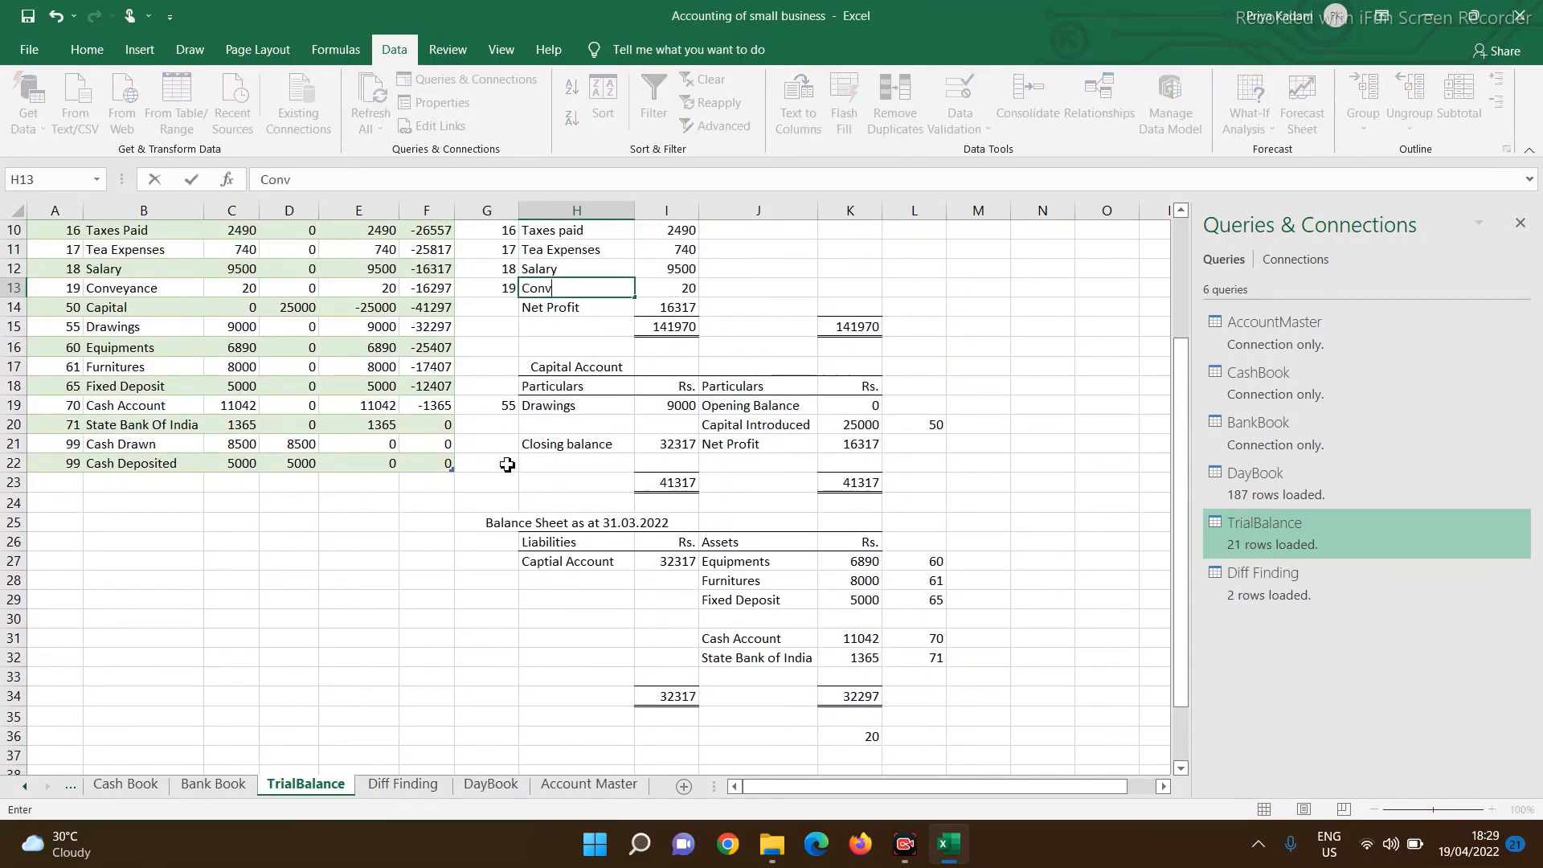
type("veyance")
key("Down")
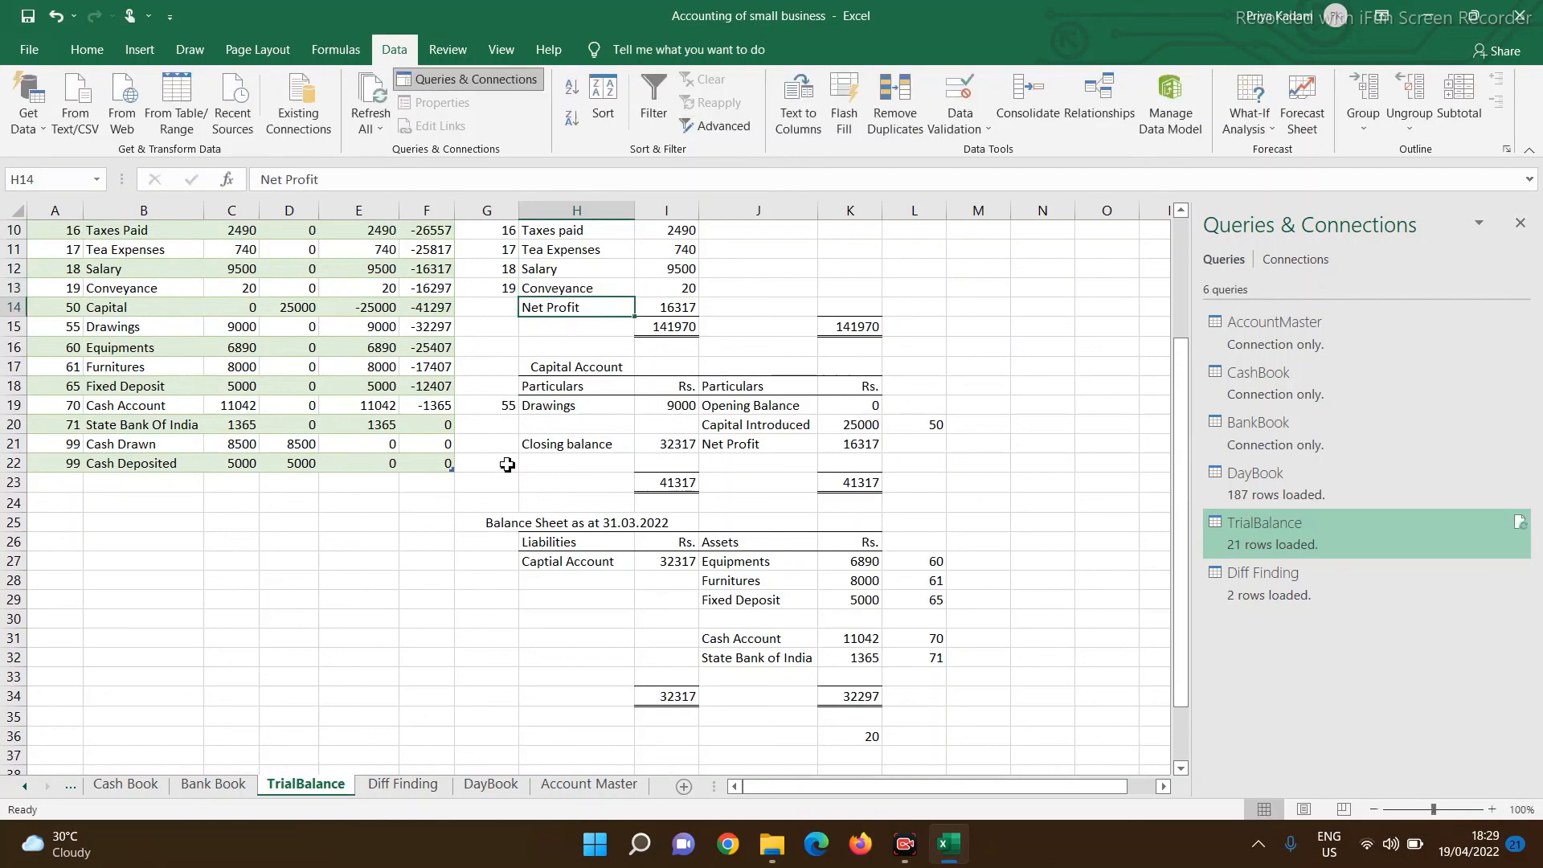
Step: Extend the Net Profit formula to include the Conveyance row, making it =I15-SUM(I4:I13)
key("Right")
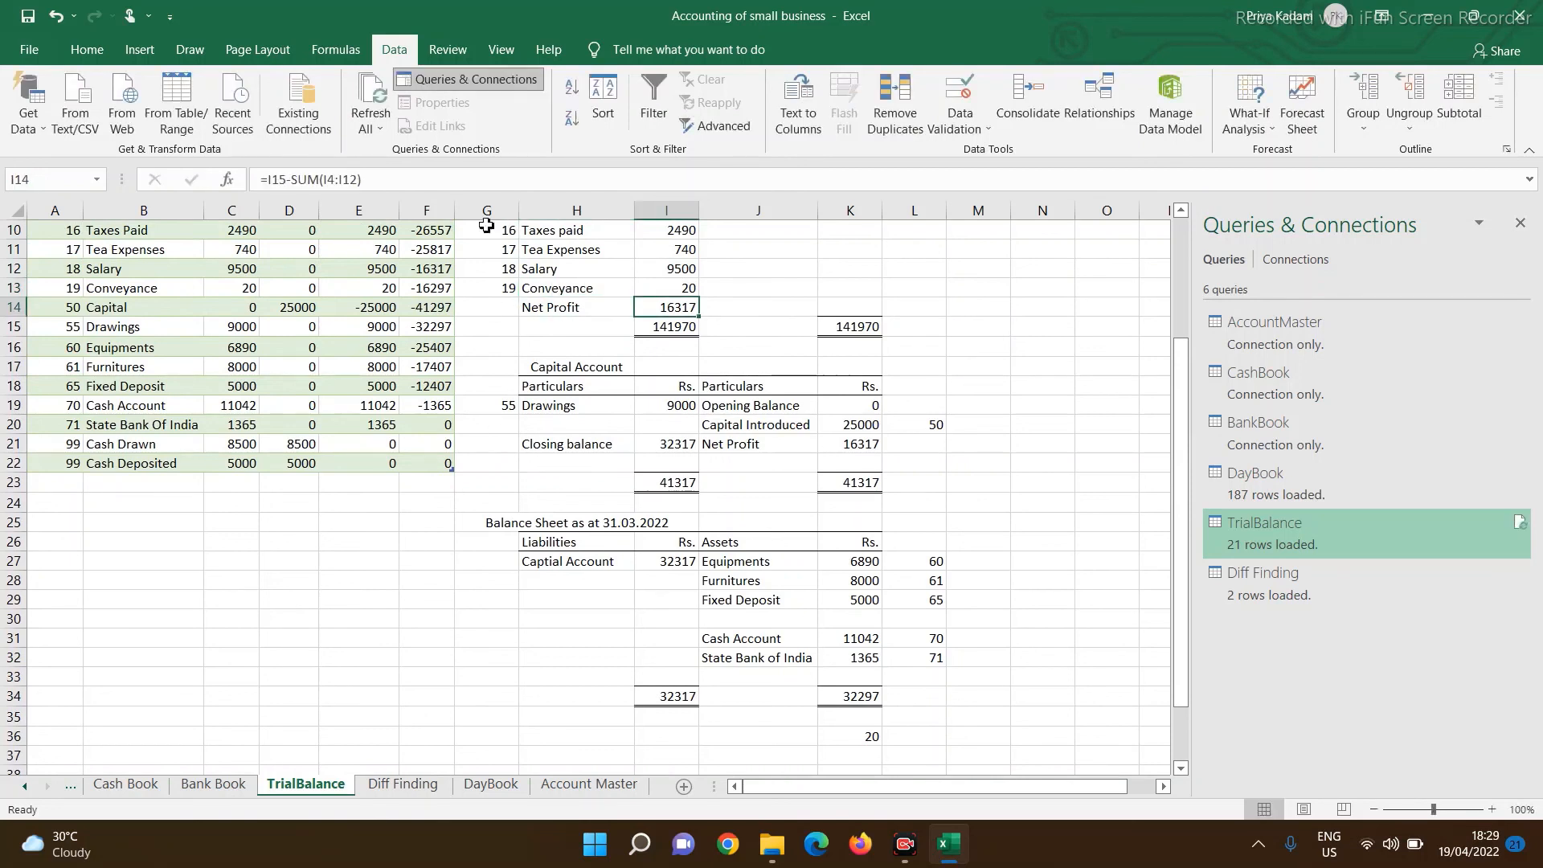
left_click(403, 178)
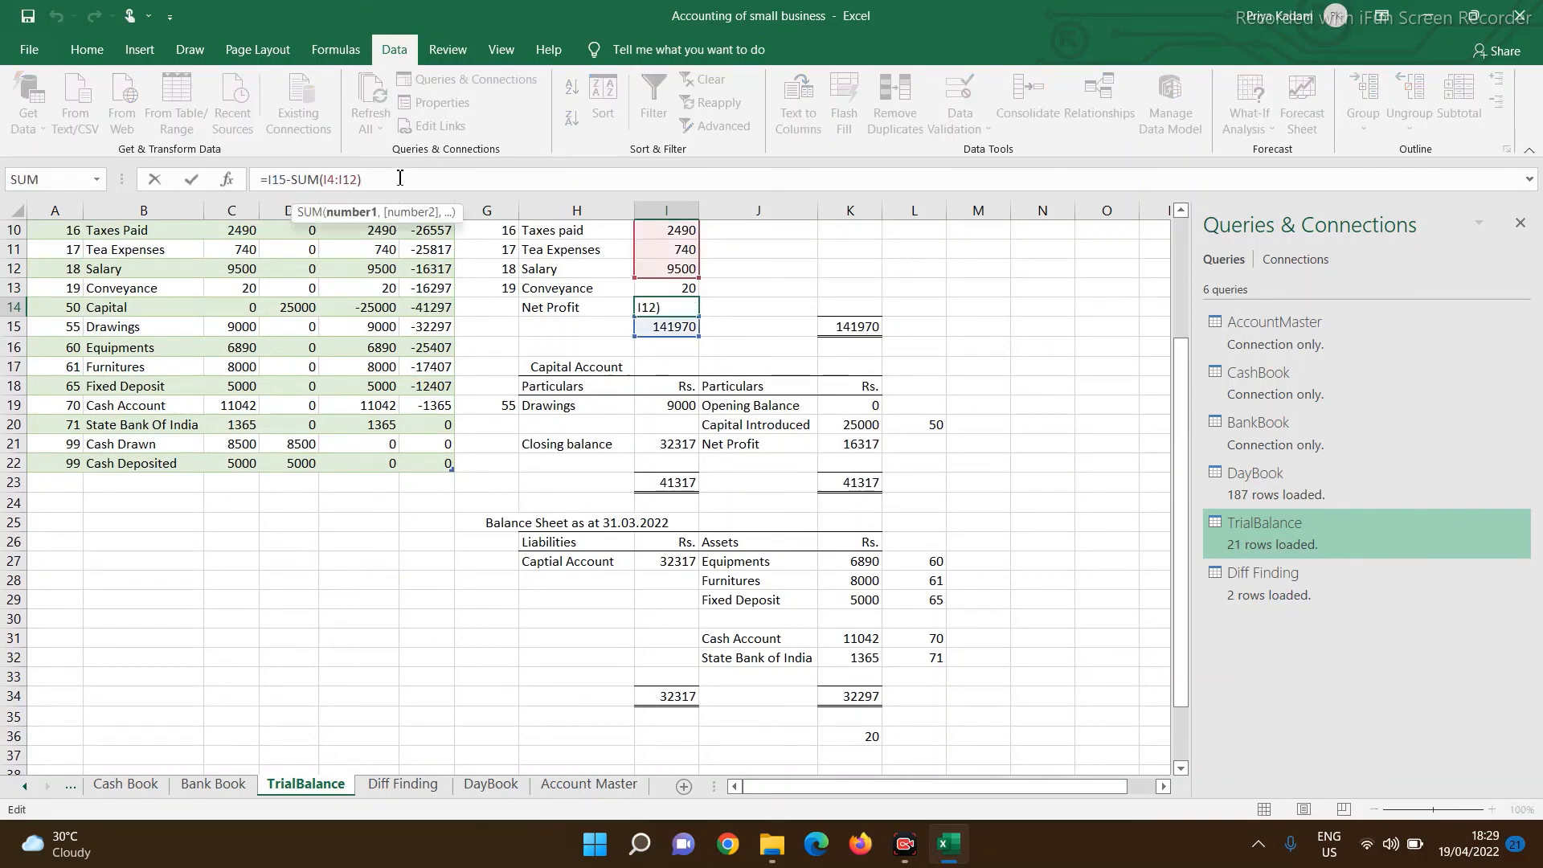
key("BackSpace")
type("3")
key("Return")
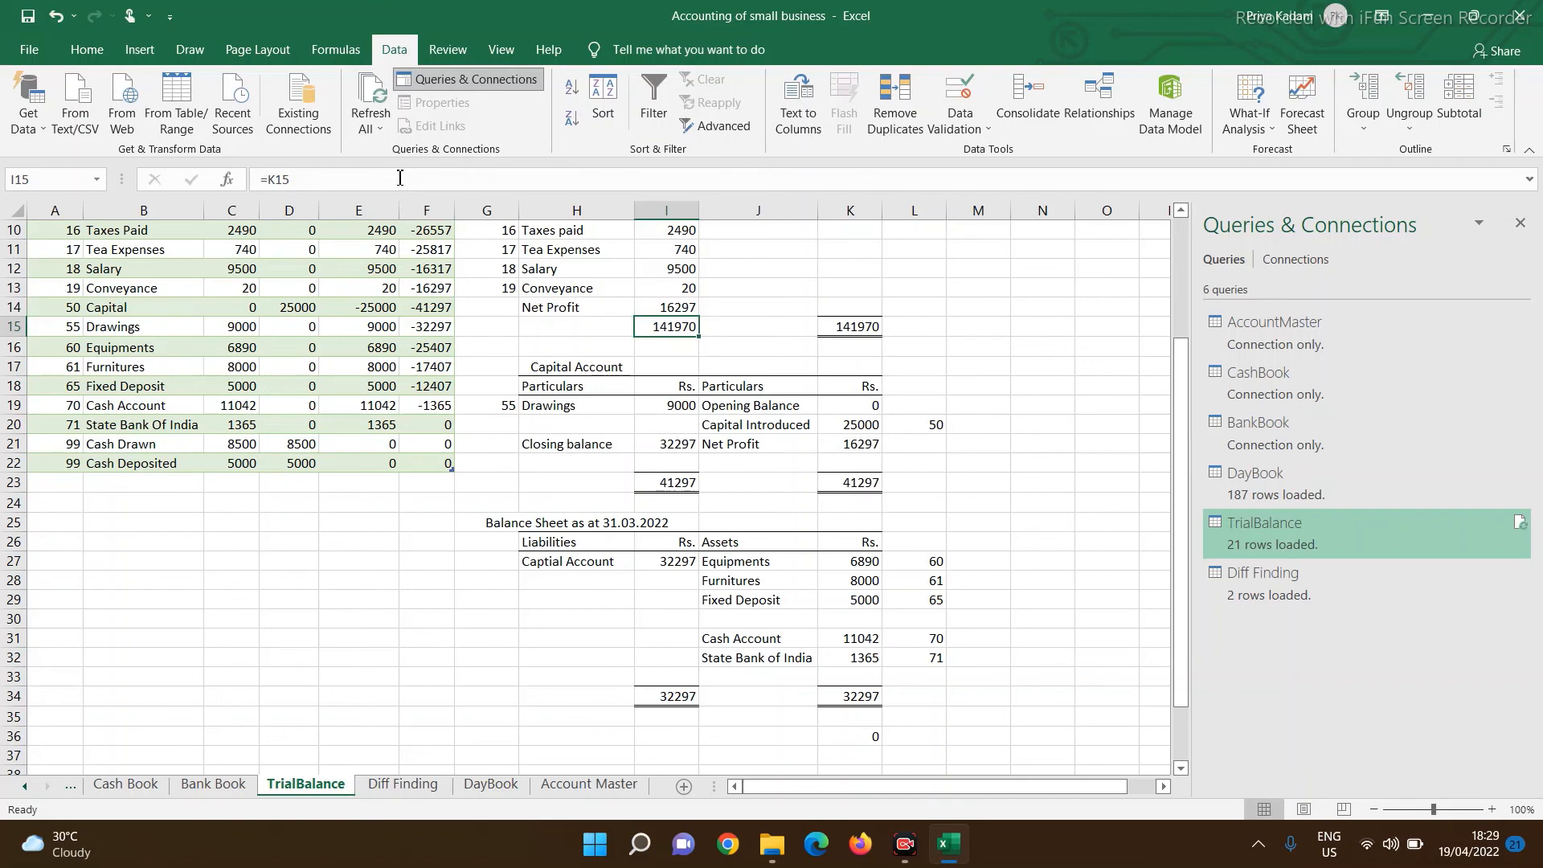
Step: Review the amounts in the Profit and Loss Account from its total up through the expense rows
key("Up")
key("Up")
key("Up")
key("Up")
key("Up")
key("Up")
key("Up")
key("Up")
key("Up")
key("Up")
key("Up")
key("Up")
key("Up")
key("Up")
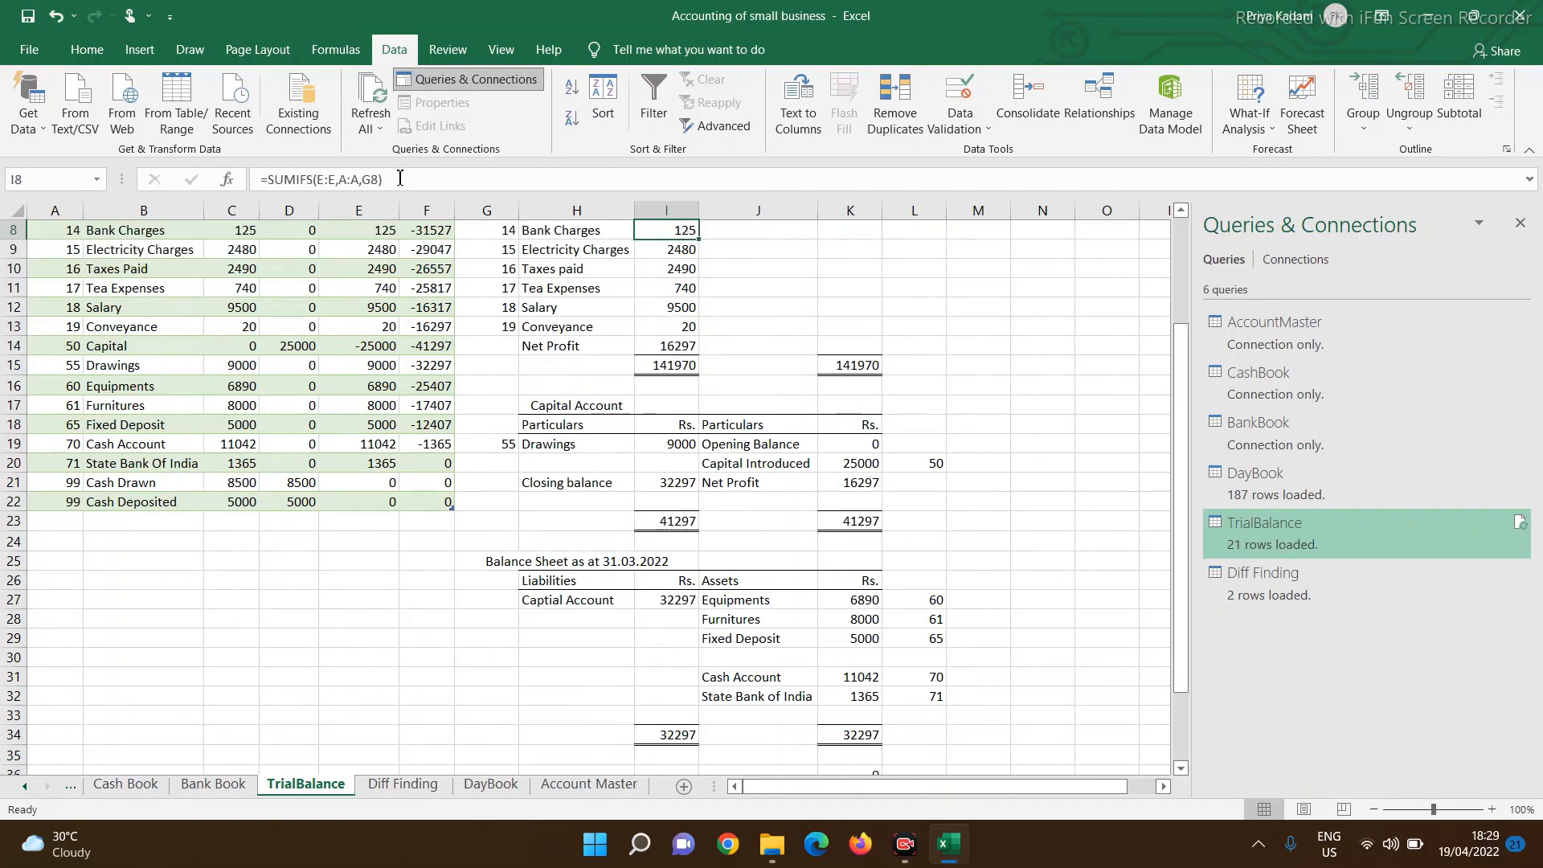